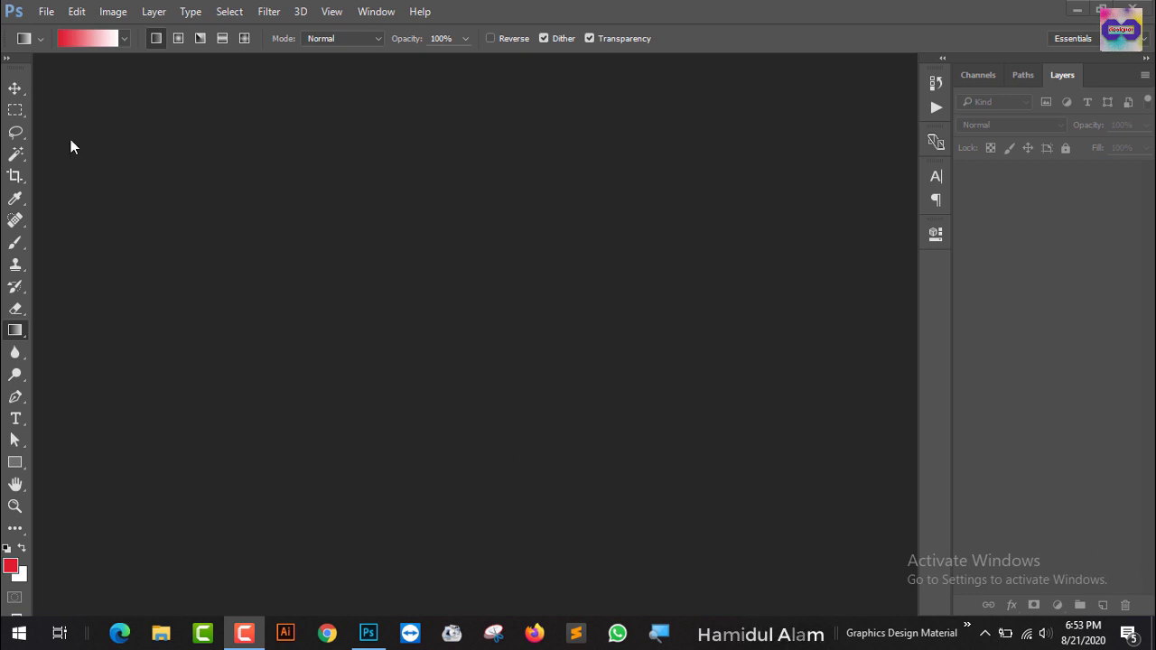
Start a new 2400 × 2600 px, 300 ppi CMYK document with a white background
{"action": "left_click", "coordinate": [45, 12]}
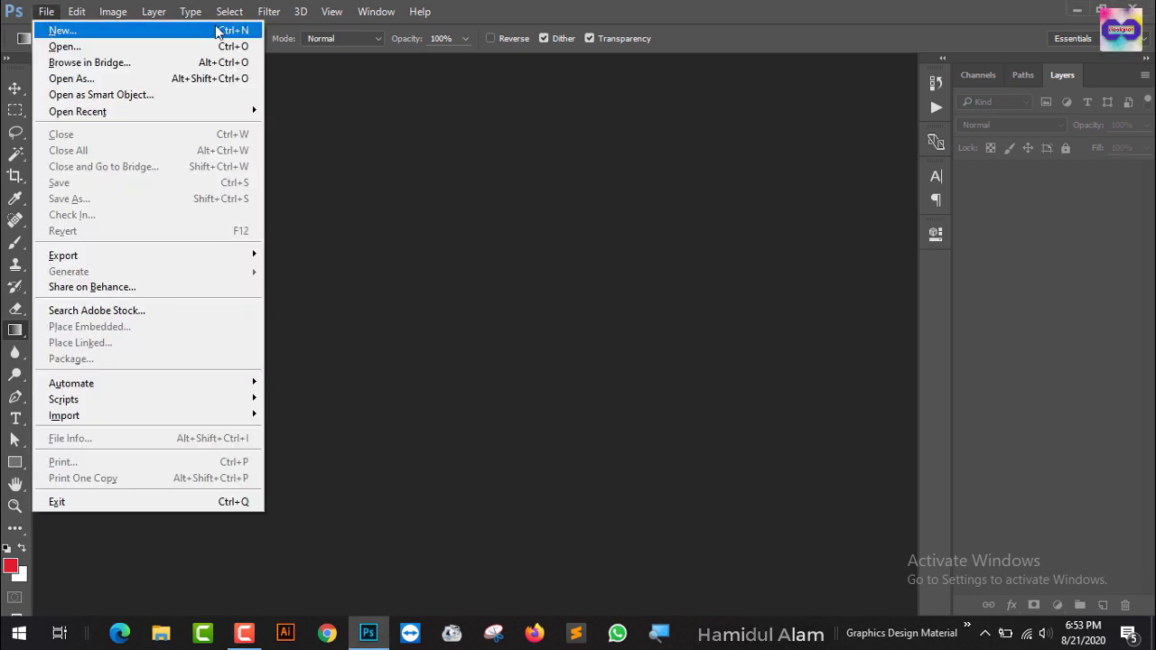
{"action": "left_click", "coordinate": [385, 191]}
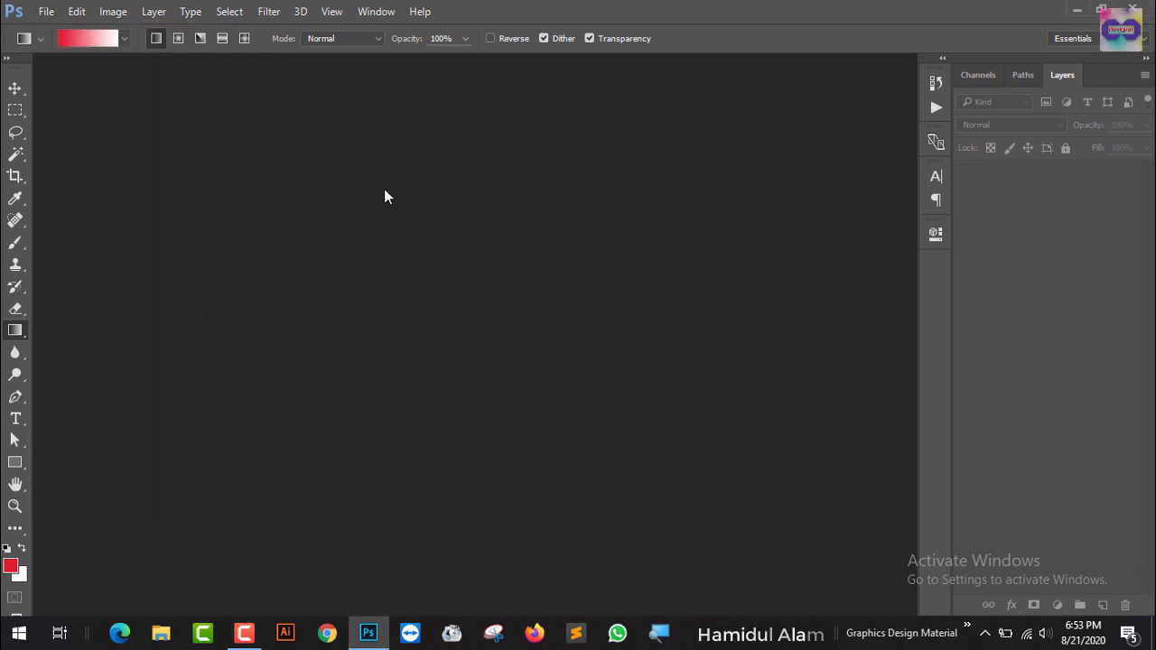
{"action": "key", "text": "ctrl+n"}
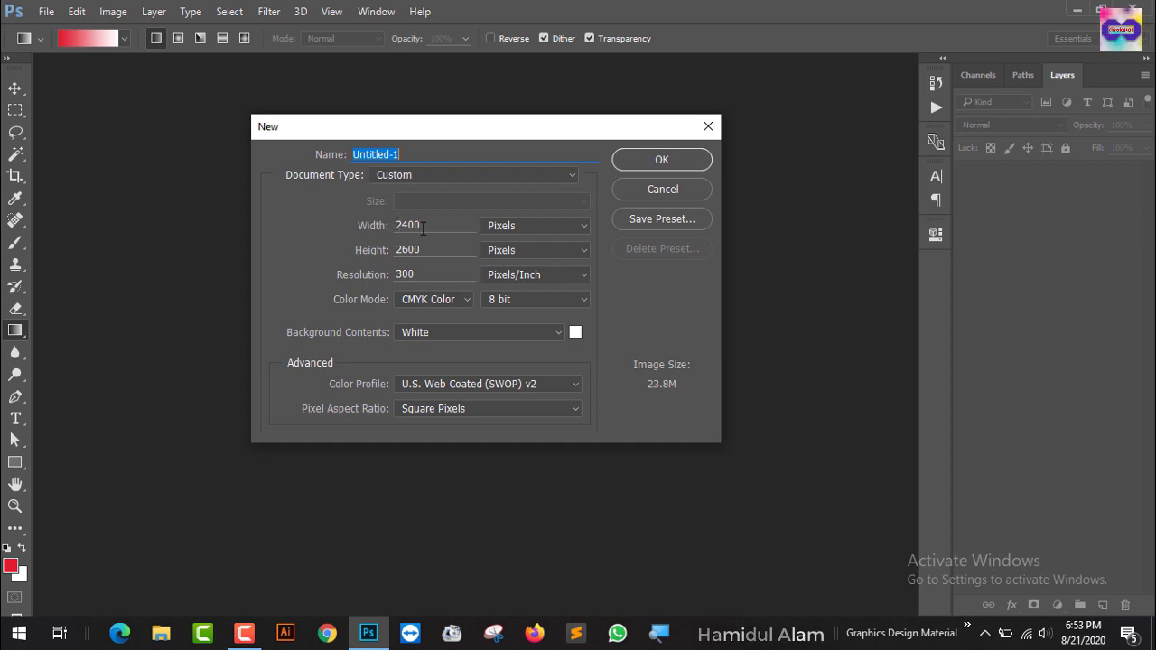
{"action": "mouse_move", "coordinate": [423, 228]}
{"action": "left_mouse_down"}
{"action": "mouse_move", "coordinate": [385, 227]}
{"action": "mouse_move", "coordinate": [377, 277]}
{"action": "left_mouse_up"}
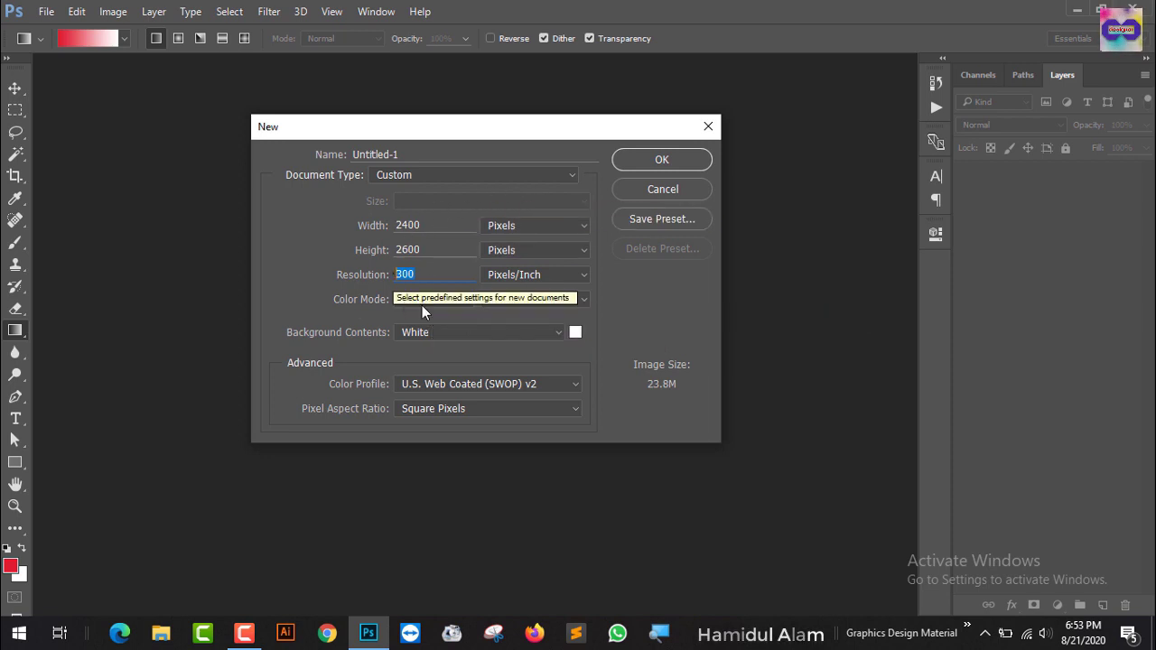
{"action": "left_click", "coordinate": [647, 157]}
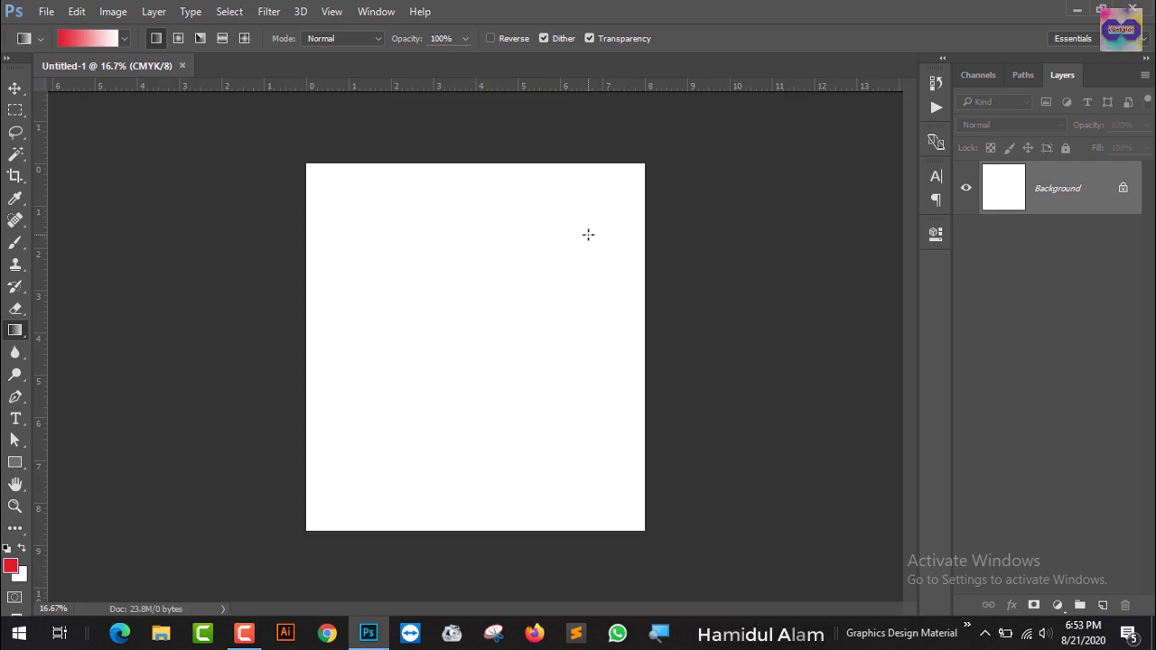
Unlock the Background into Layer 0 and hide it to reveal transparency
{"action": "scroll", "coordinate": [588, 235], "scroll_direction": "up", "scroll_amount": 2}
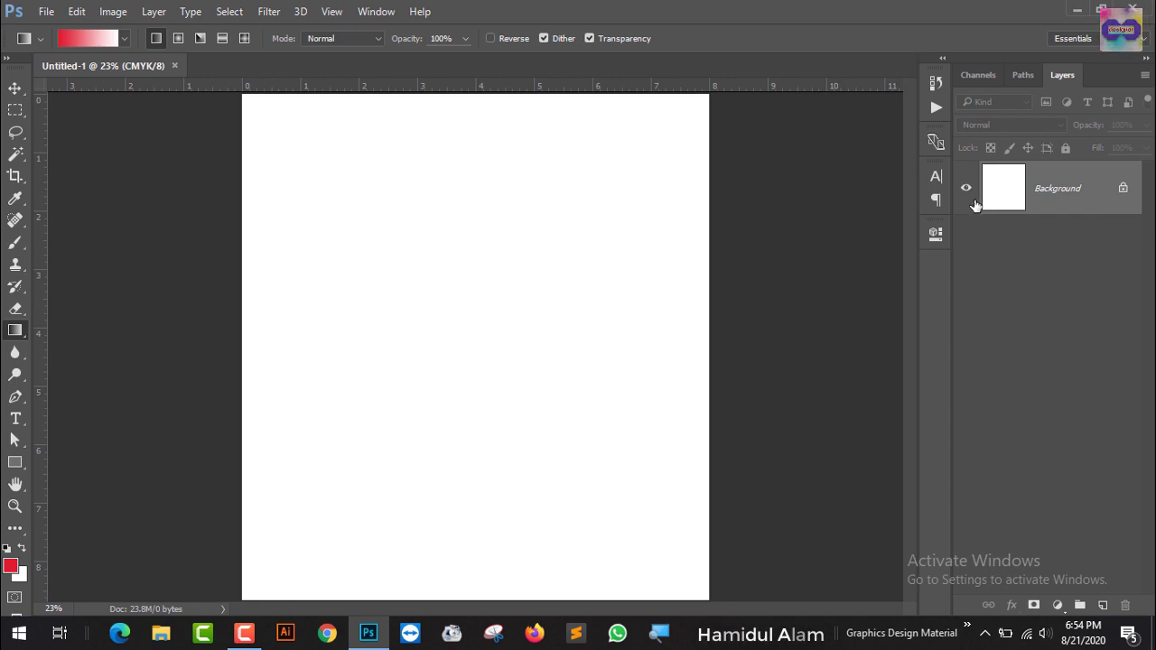
{"action": "left_click", "coordinate": [1121, 190]}
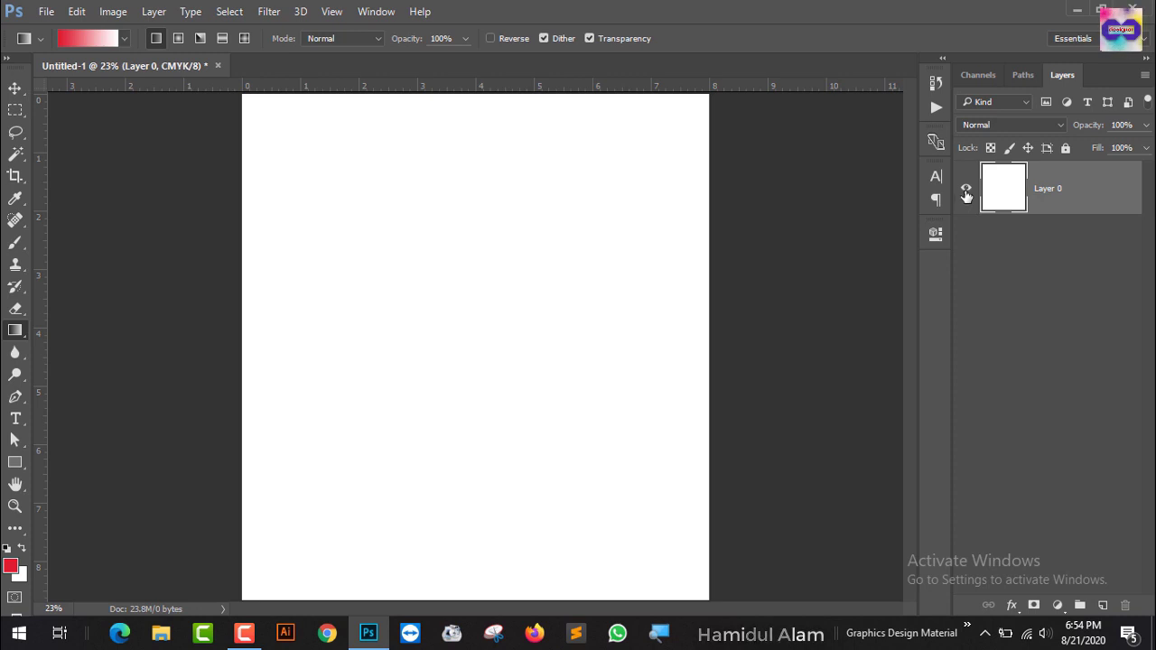
{"action": "left_click", "coordinate": [965, 191]}
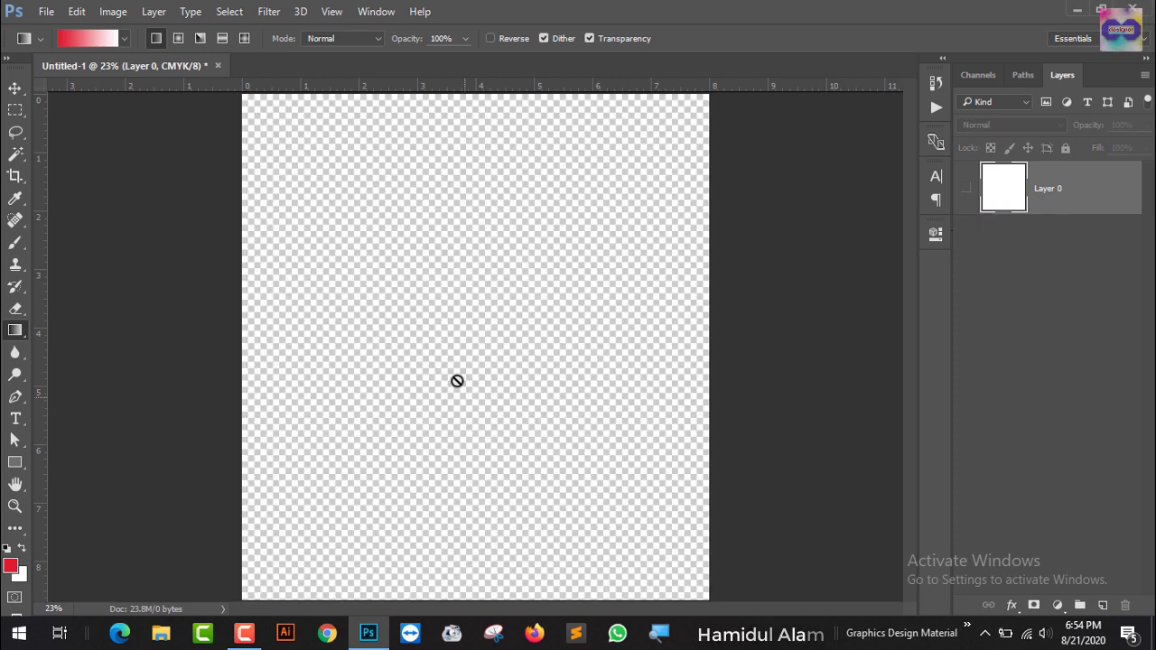
Draw a red 1200 × 2600 px rectangle with the Rectangle Tool's exact-size dialog
{"action": "left_click", "coordinate": [13, 463]}
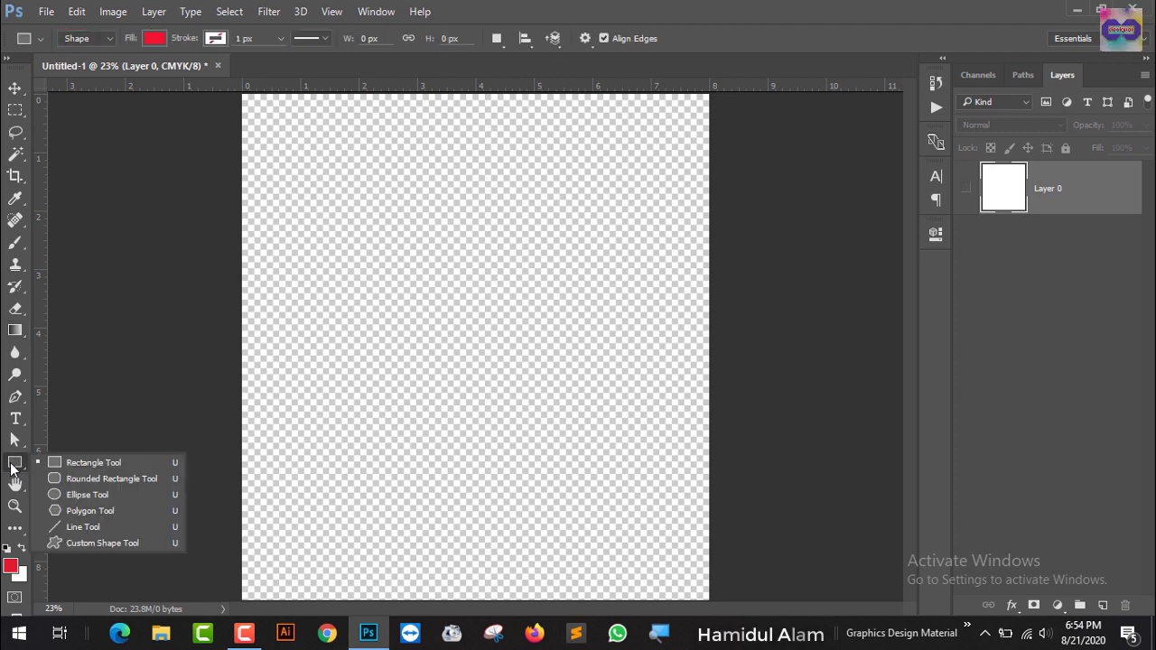
{"action": "left_click", "coordinate": [91, 465]}
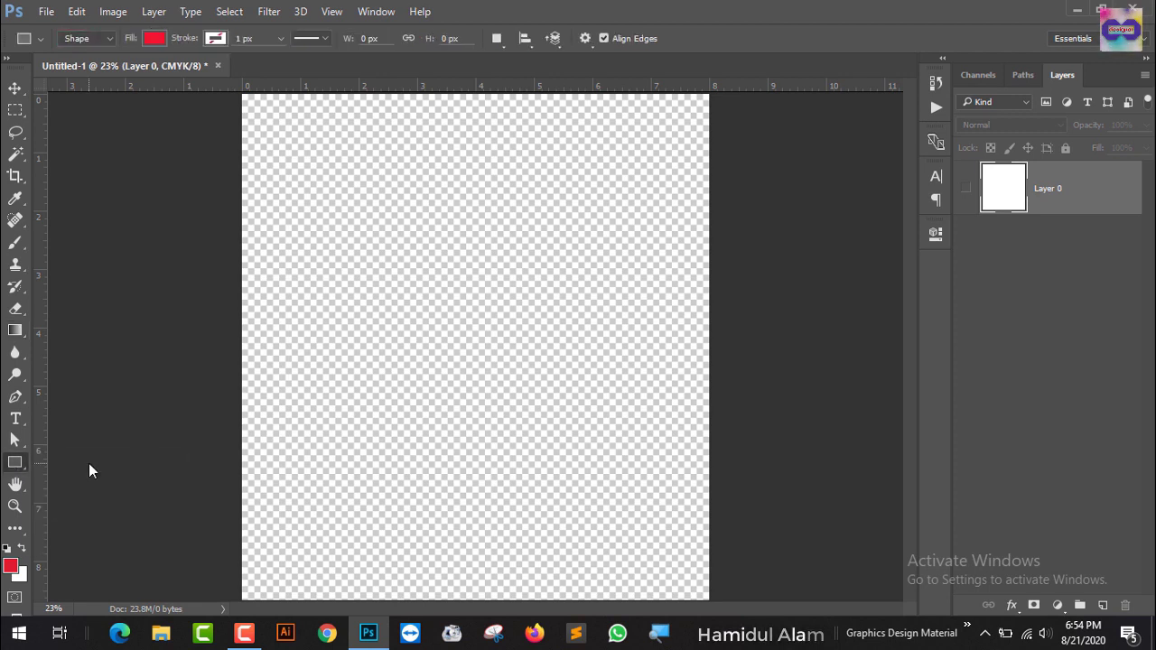
{"action": "left_click", "coordinate": [471, 296]}
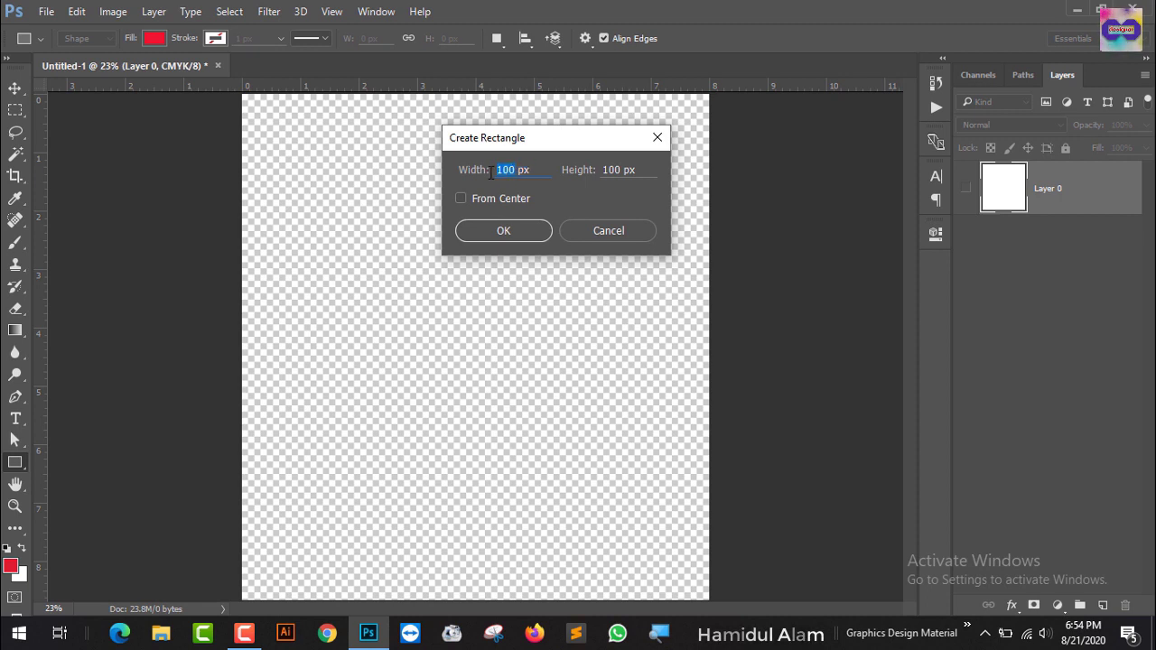
{"action": "type", "text": "120"}
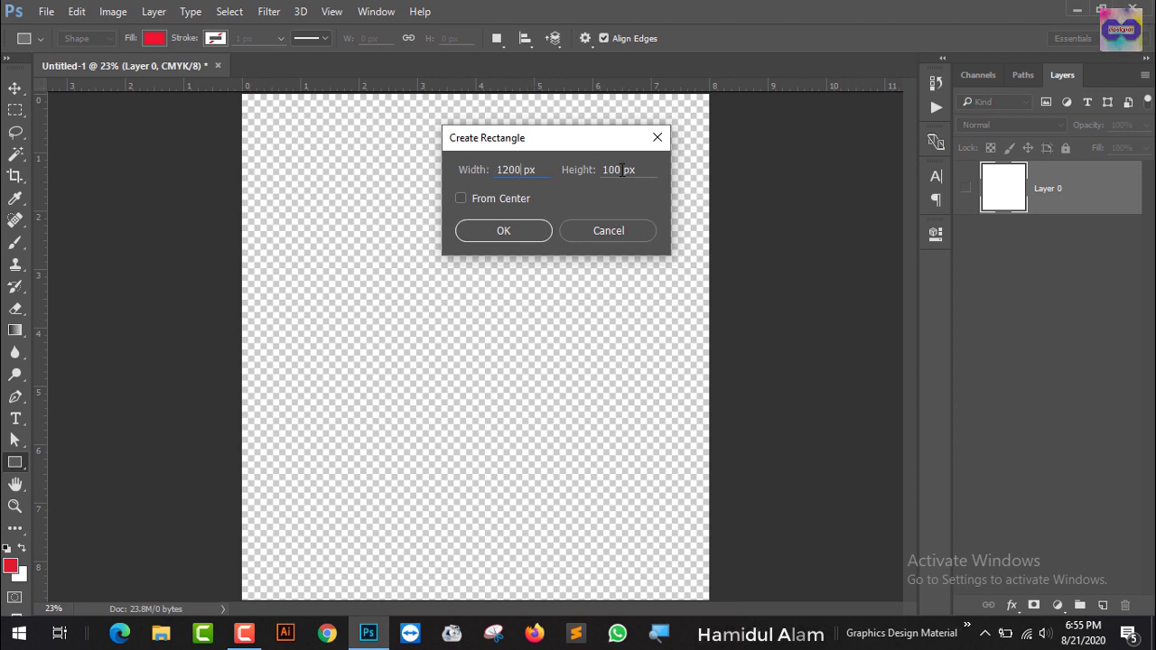
{"action": "key", "text": "Tab"}
{"action": "type", "text": "2"}
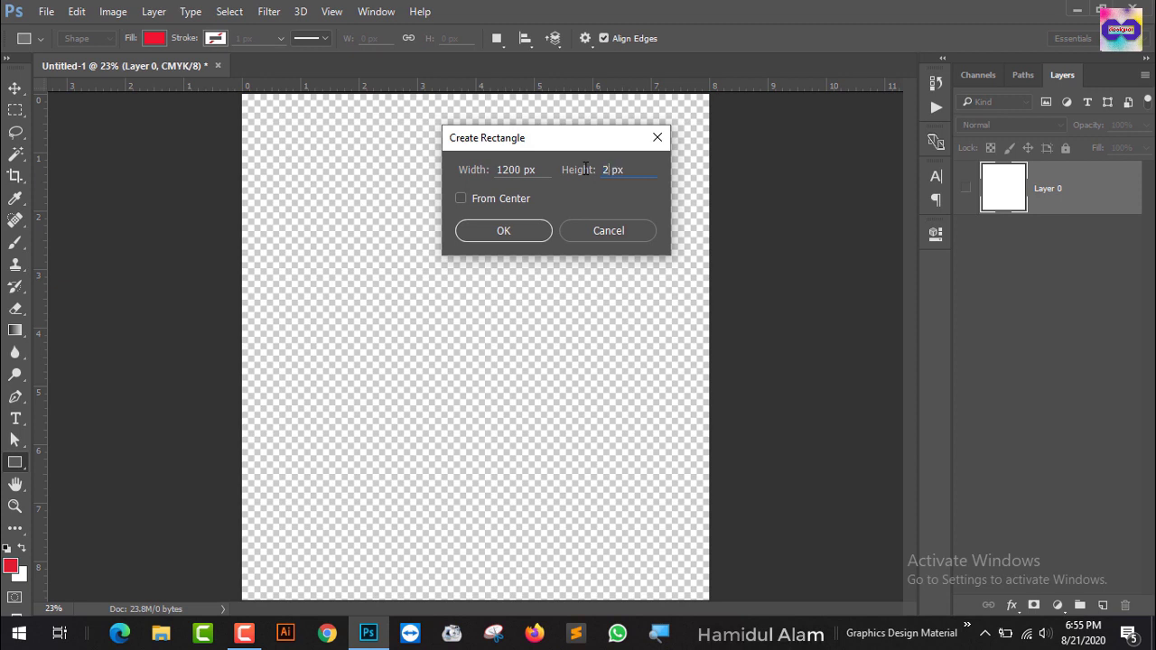
{"action": "type", "text": "600"}
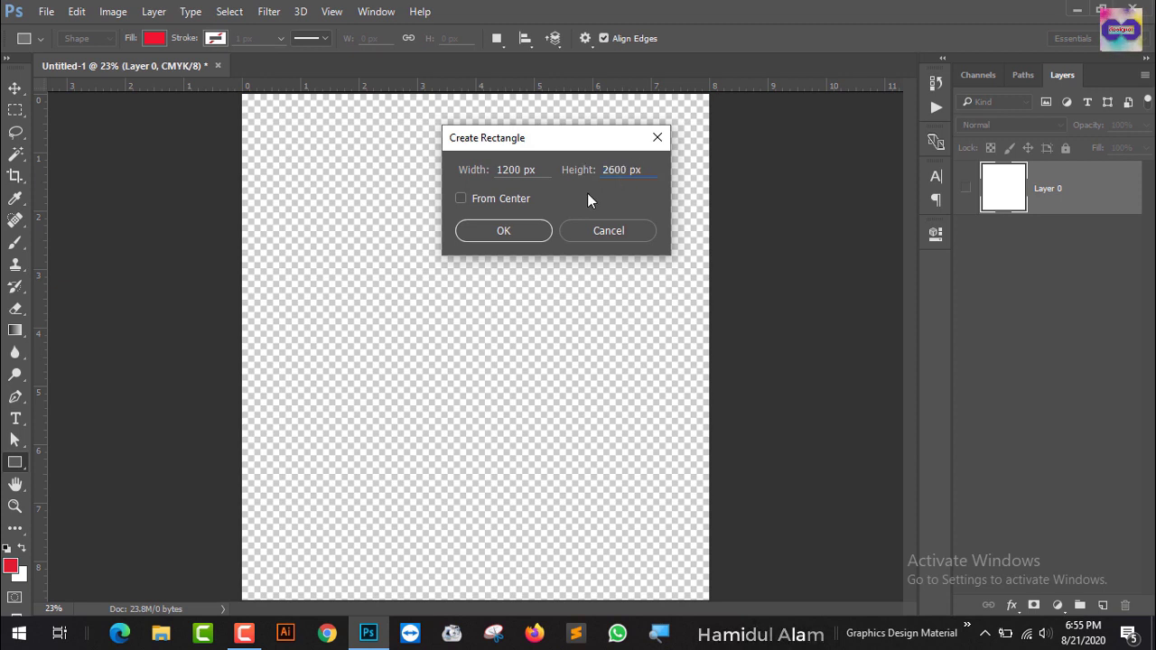
{"action": "left_click", "coordinate": [532, 232]}
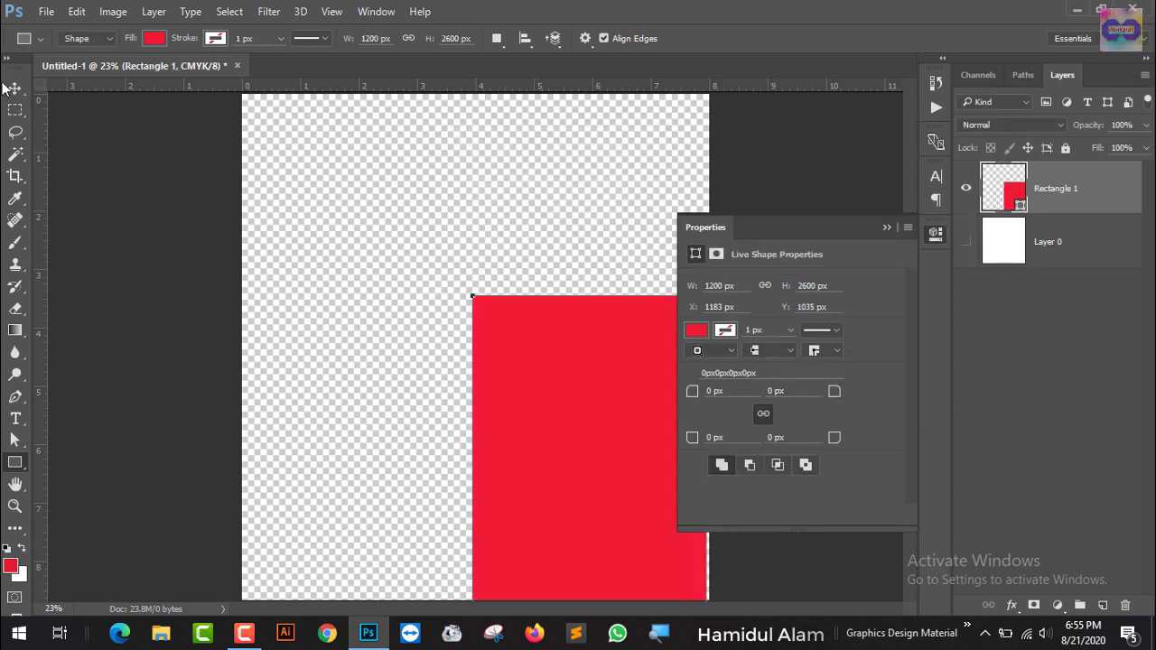
{"action": "left_click", "coordinate": [14, 88]}
Move the red rectangle to the canvas's left edge and delete Layer 0
{"action": "mouse_move", "coordinate": [550, 410]}
{"action": "left_mouse_down"}
{"action": "mouse_move", "coordinate": [348, 267]}
{"action": "mouse_move", "coordinate": [322, 217]}
{"action": "left_mouse_up"}
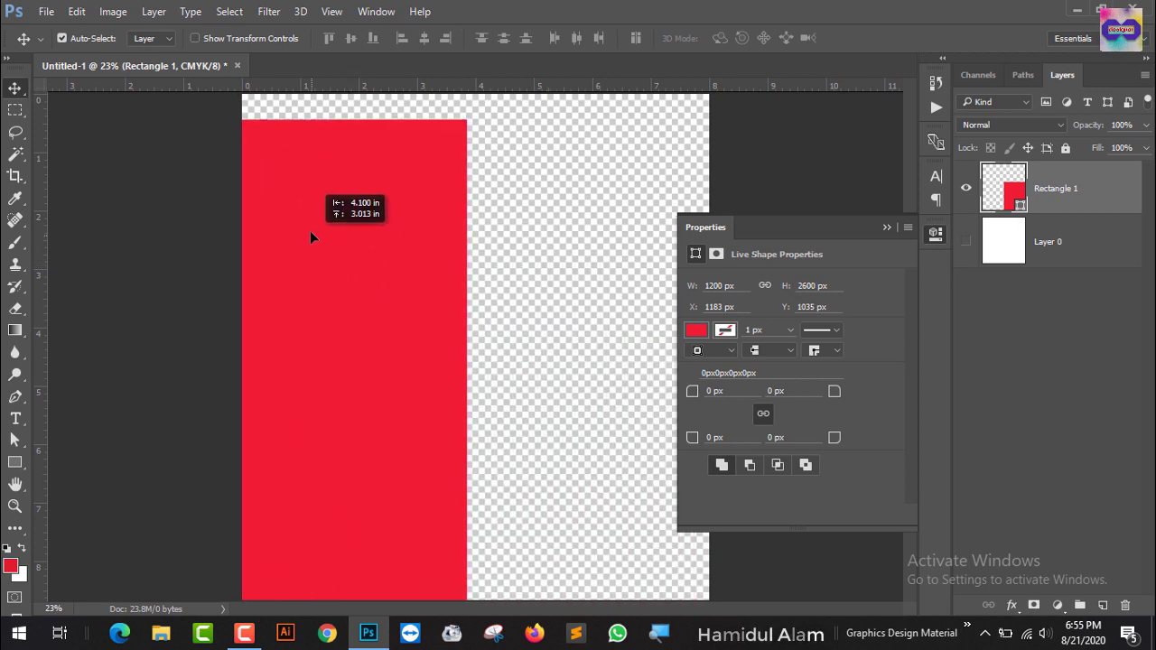
{"action": "left_click", "coordinate": [1056, 245]}
{"action": "left_click", "coordinate": [965, 241]}
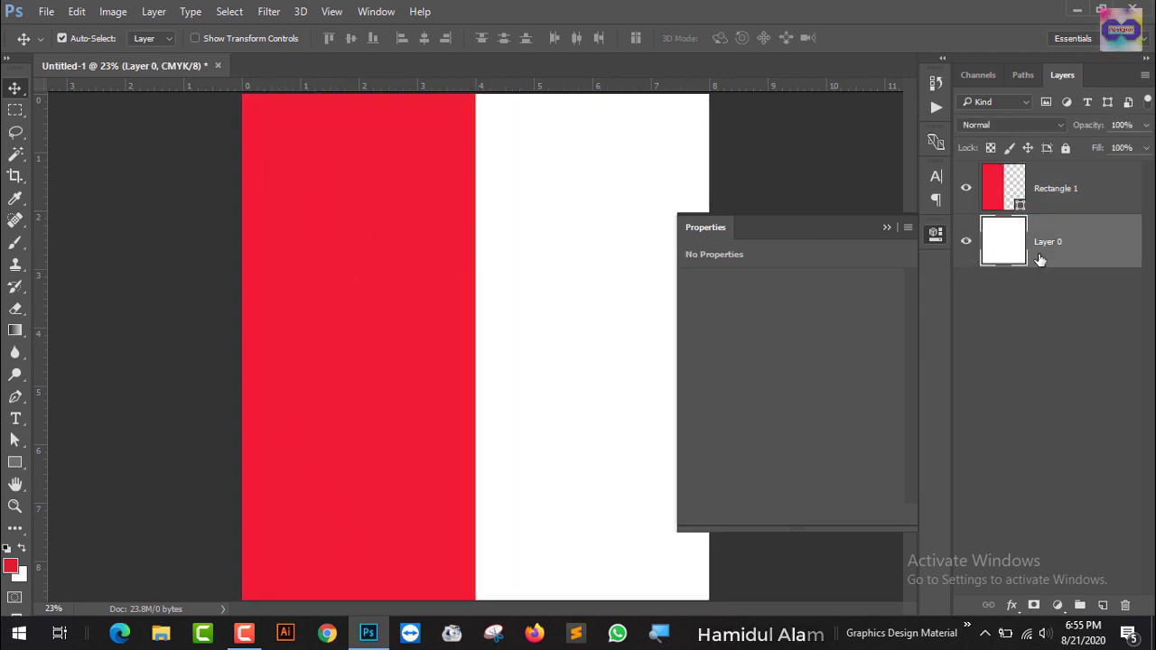
{"action": "key", "text": "Delete"}
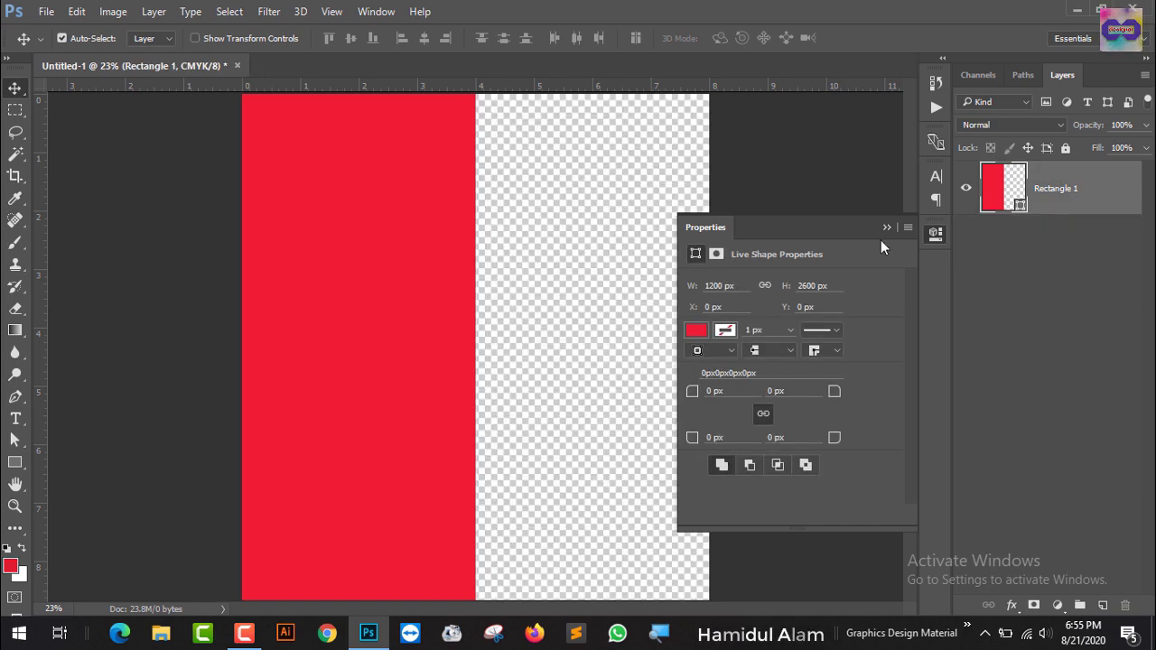
Alt-drag a rectangle copy into the right half and add a vertical guide at 4 in
{"action": "left_click", "coordinate": [886, 226]}
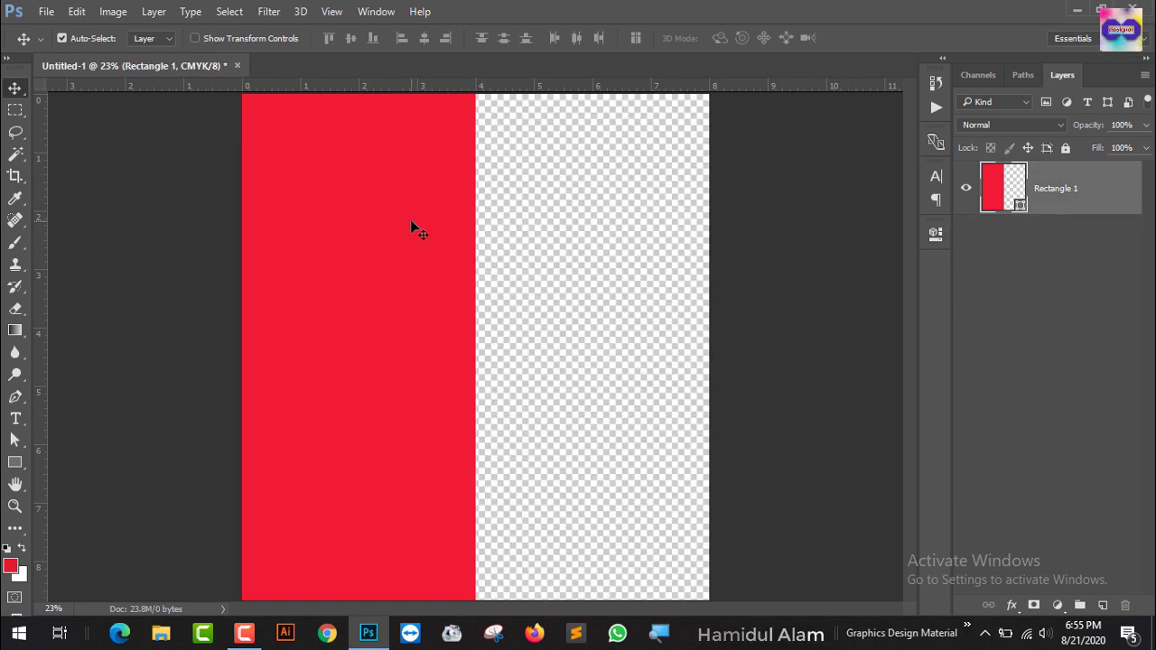
{"action": "left_click_drag", "start_coordinate": [411, 226], "coordinate": [645, 232]}
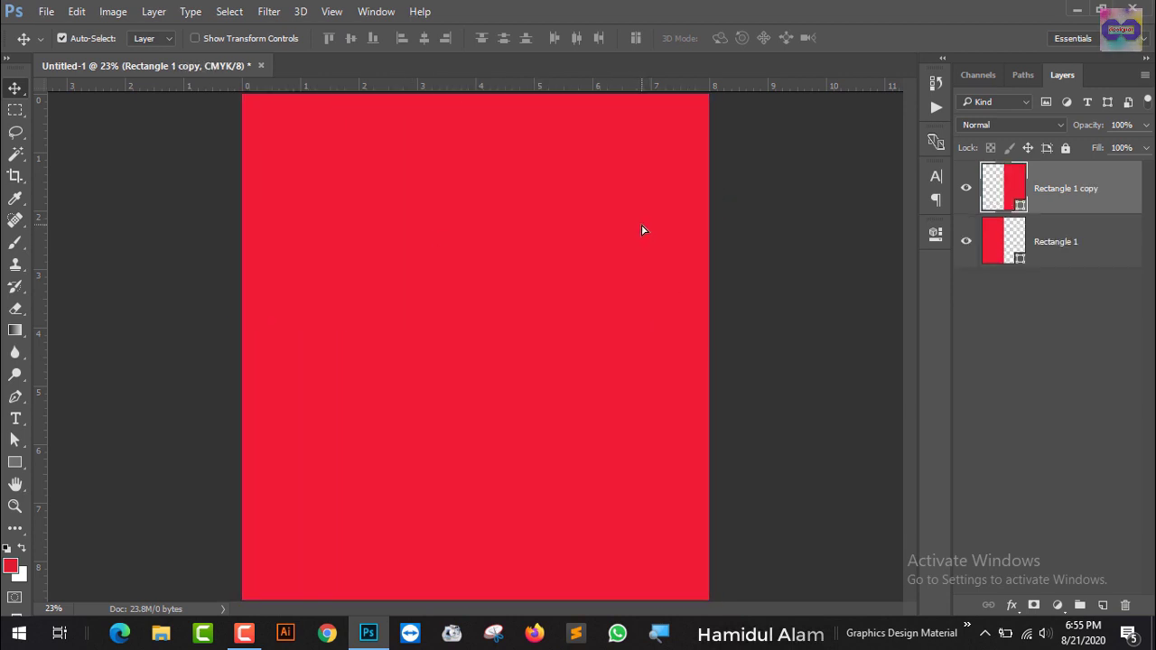
{"action": "left_click", "coordinate": [967, 241]}
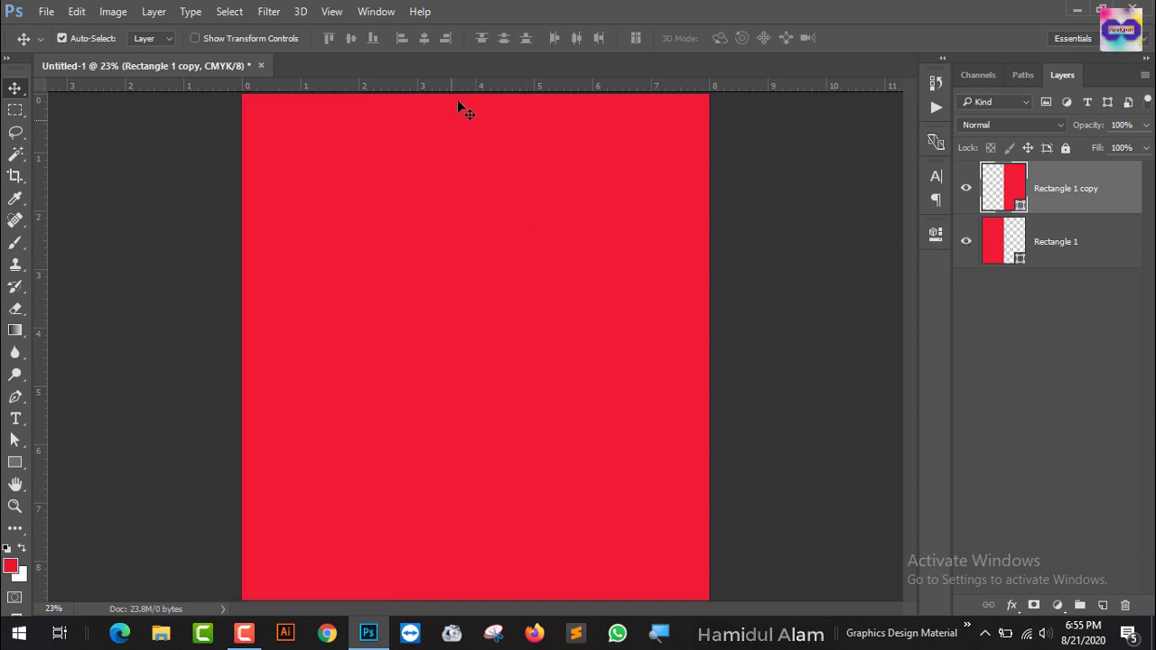
{"action": "left_click", "coordinate": [966, 189]}
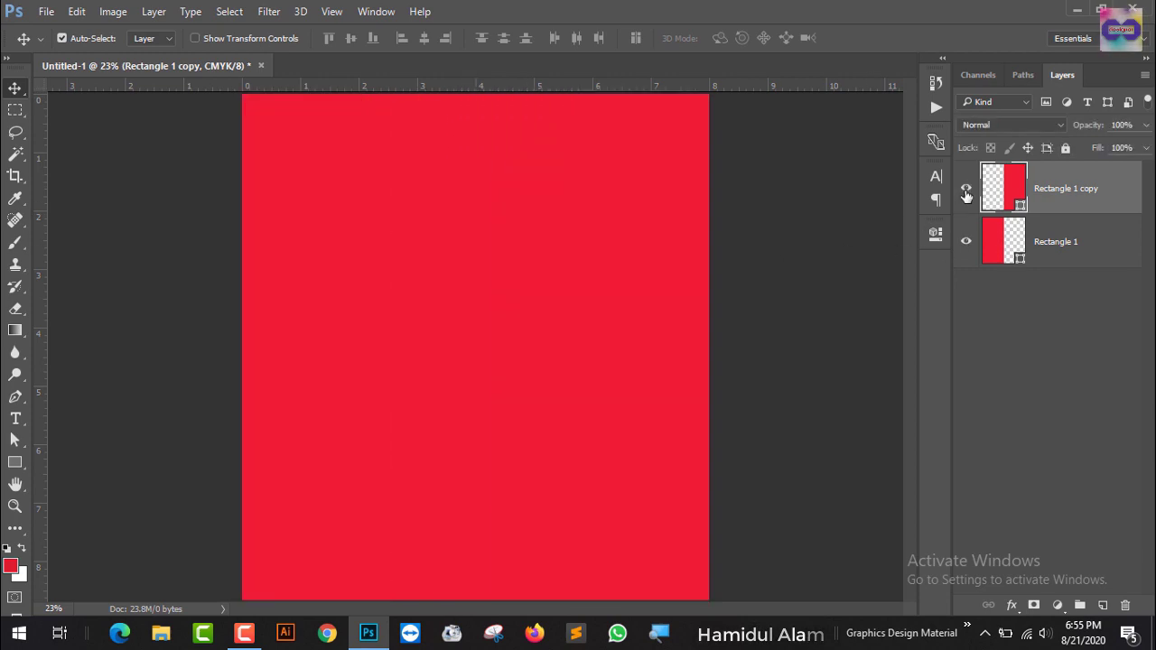
{"action": "left_click", "coordinate": [967, 190]}
{"action": "left_click", "coordinate": [966, 191]}
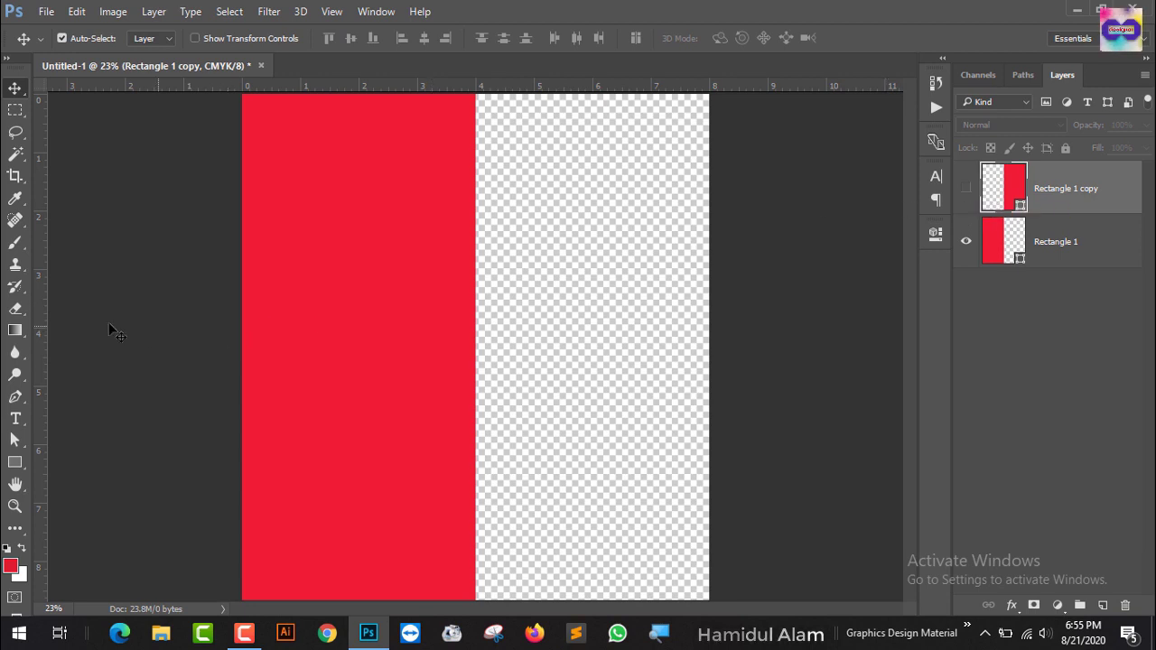
{"action": "left_click_drag", "start_coordinate": [45, 329], "coordinate": [472, 340]}
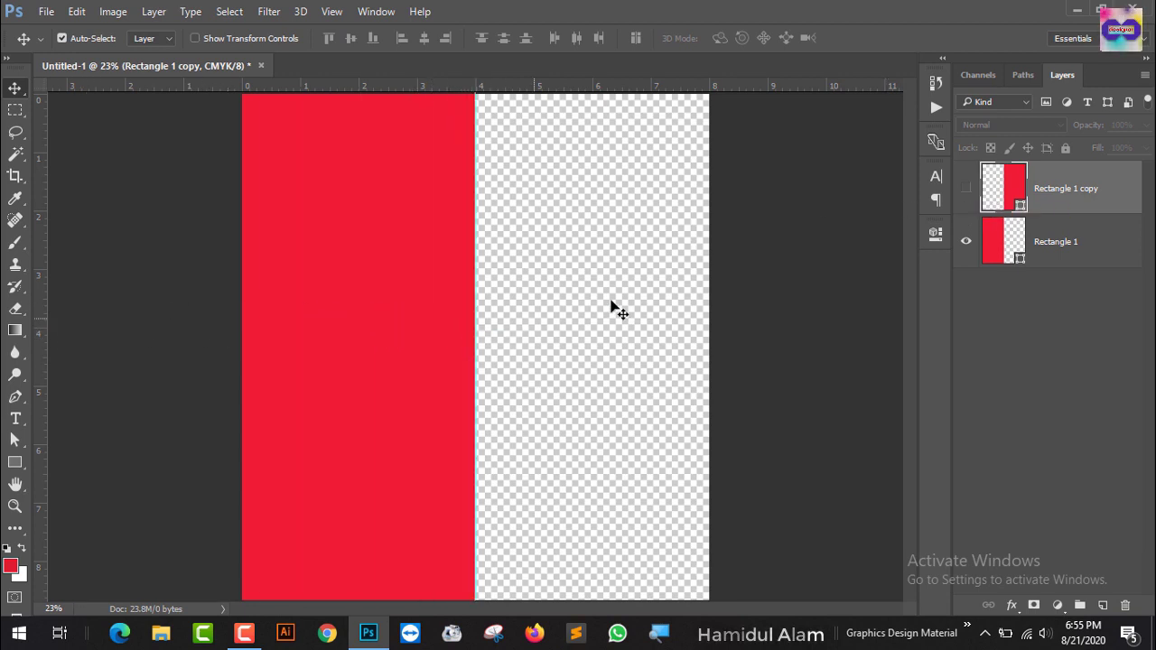
{"action": "left_click", "coordinate": [965, 191]}
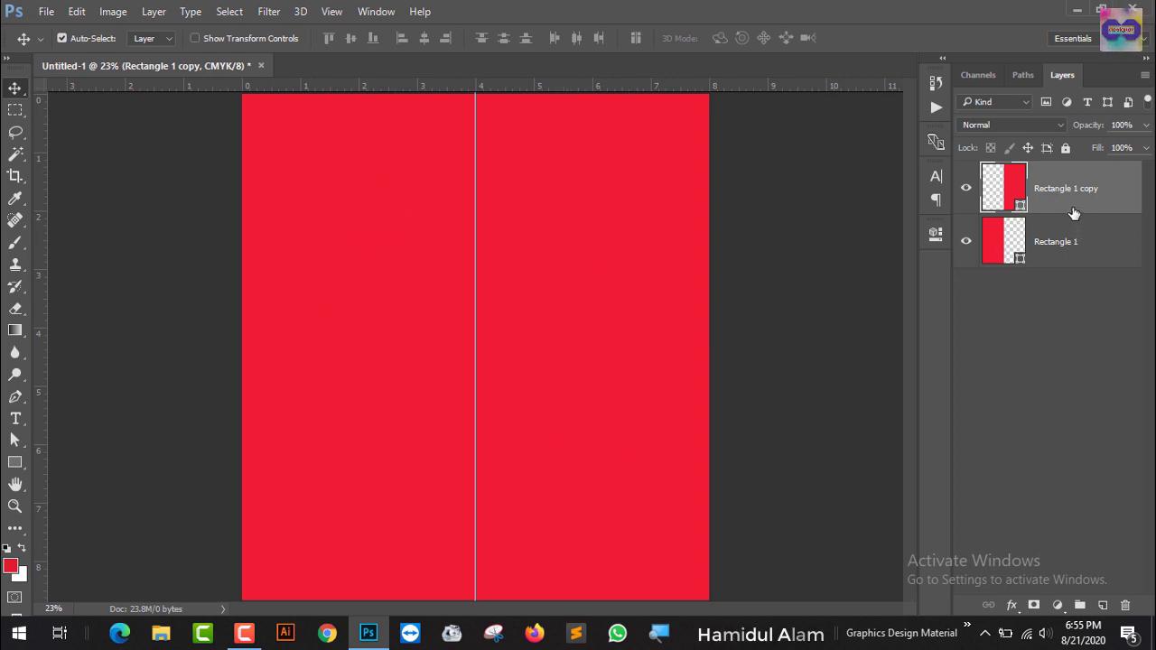
Recolour the right rectangle white and the left rectangle near-white
{"action": "double_click", "coordinate": [1005, 205]}
{"action": "left_click", "coordinate": [715, 261]}
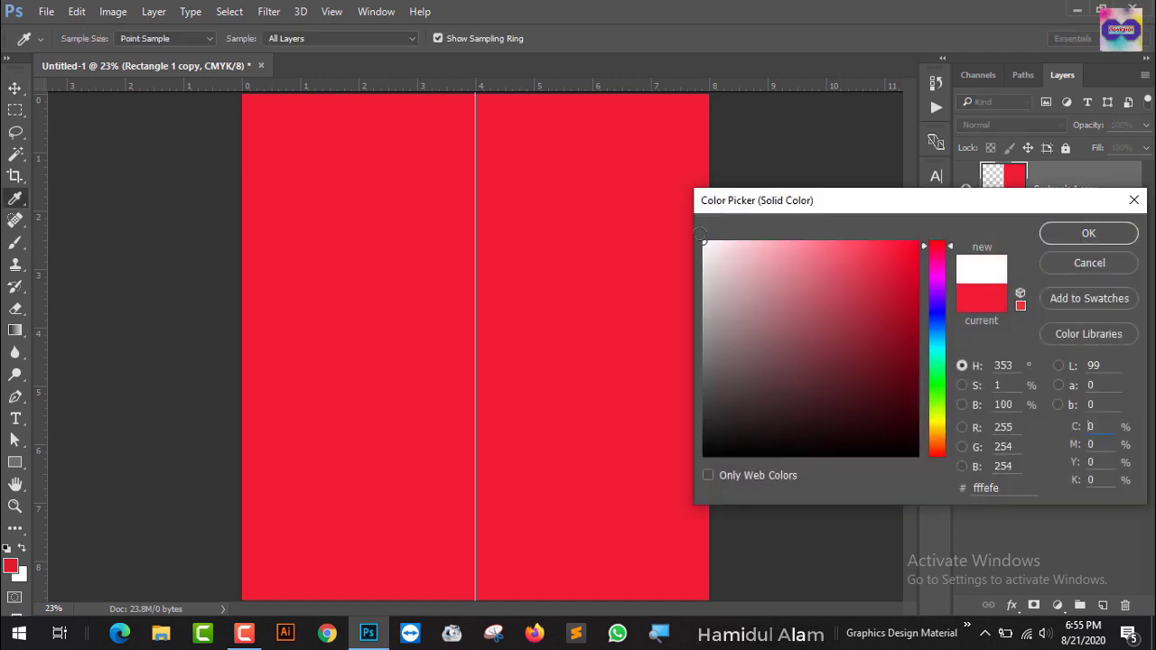
{"action": "left_click", "coordinate": [1091, 233]}
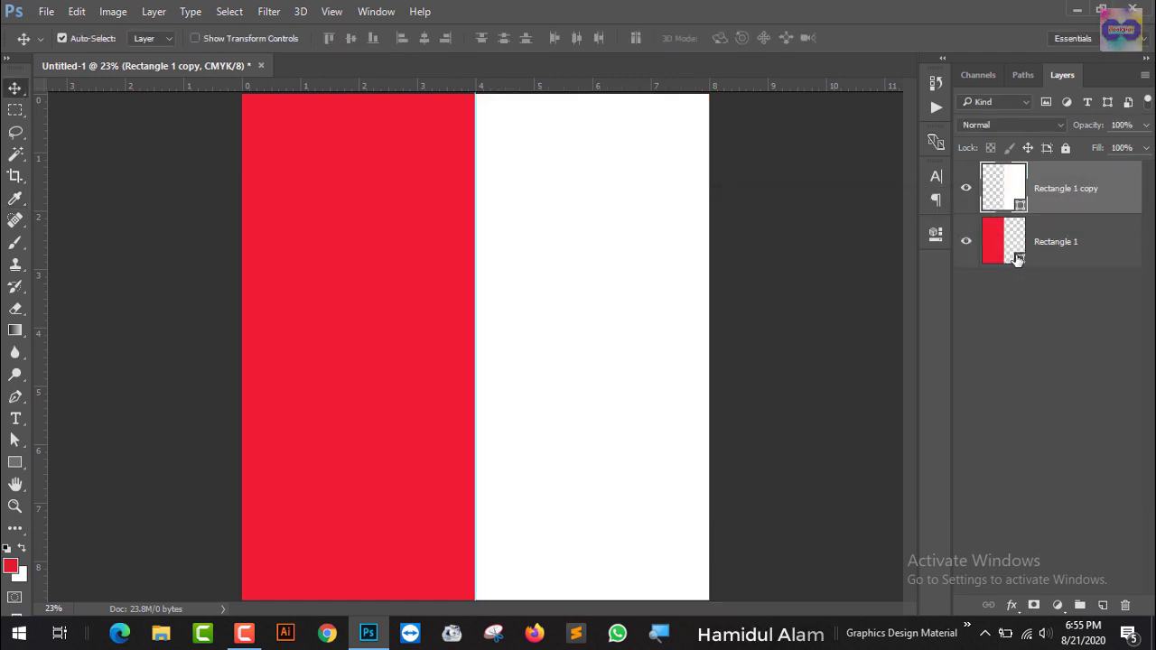
{"action": "double_click", "coordinate": [1014, 253]}
{"action": "left_click", "coordinate": [695, 241]}
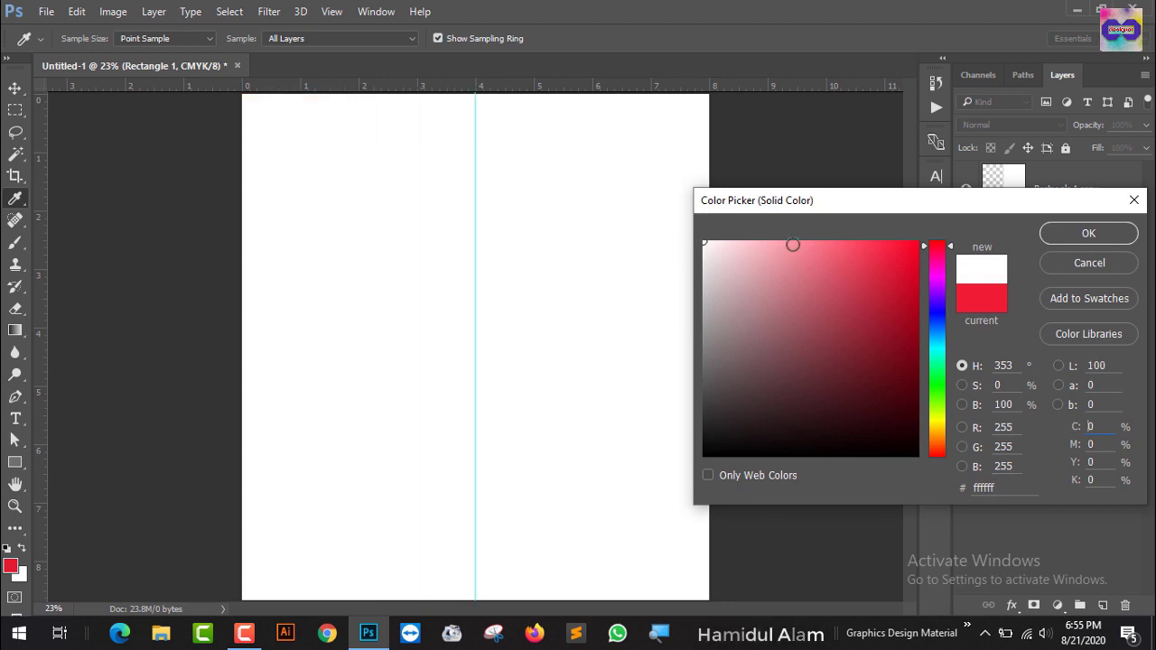
{"action": "left_click", "coordinate": [1088, 233]}
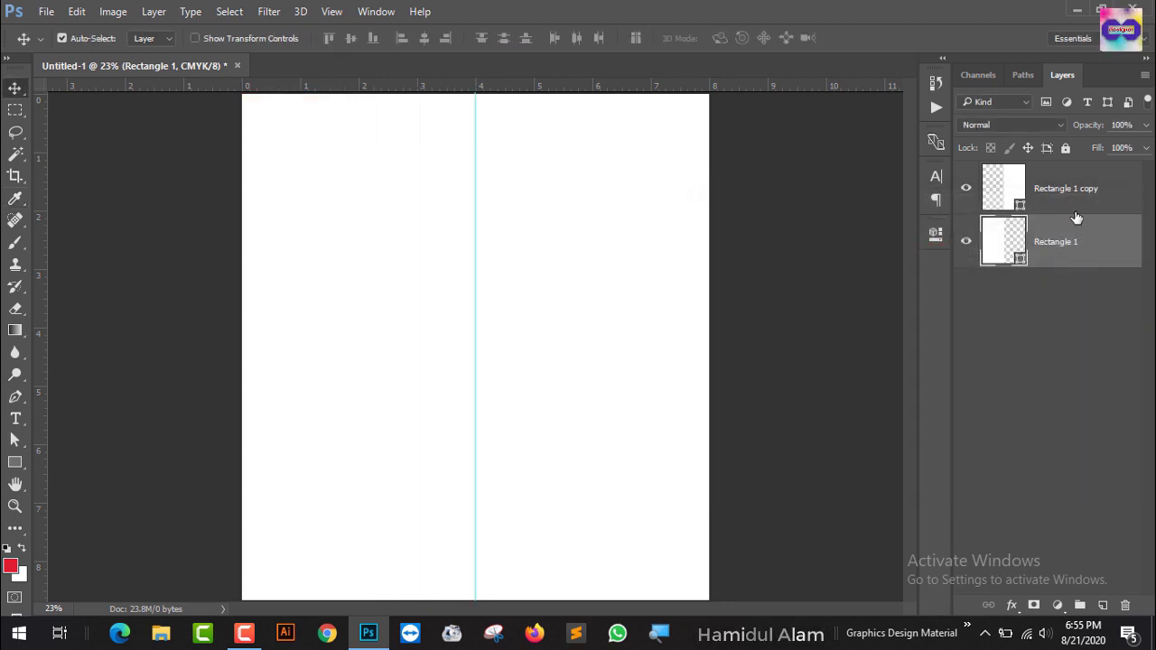
Lock both rectangle layers and hide Rectangle 1
{"action": "left_click", "coordinate": [1065, 148]}
{"action": "left_click", "coordinate": [1079, 194]}
{"action": "left_click", "coordinate": [1066, 147]}
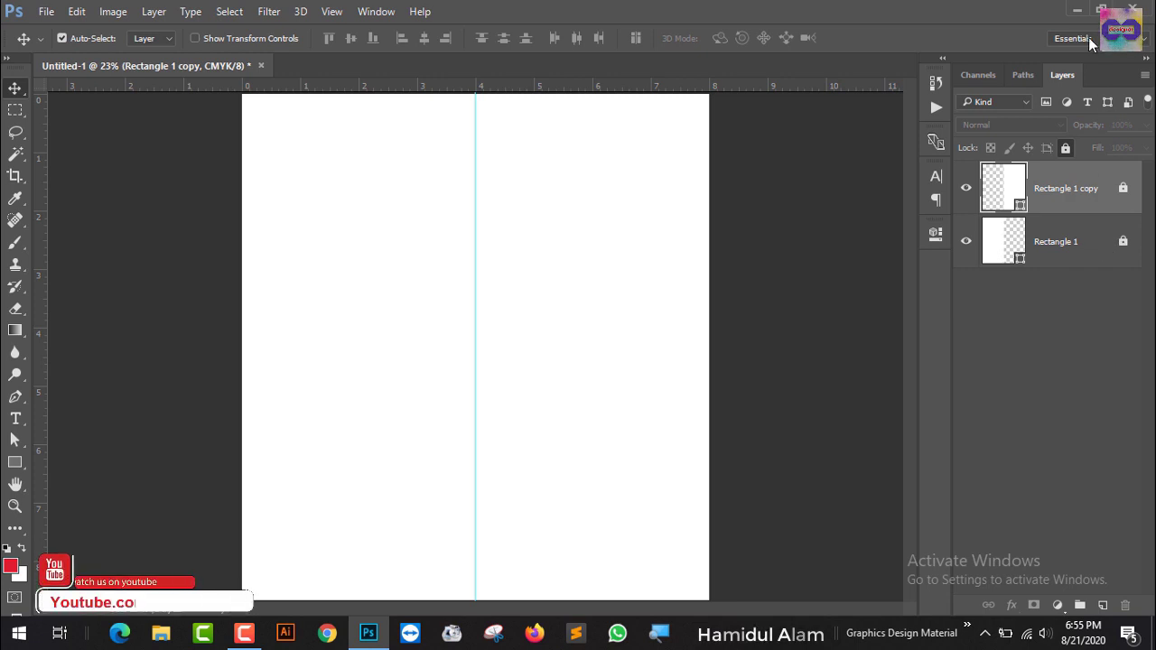
{"action": "left_click", "coordinate": [966, 241]}
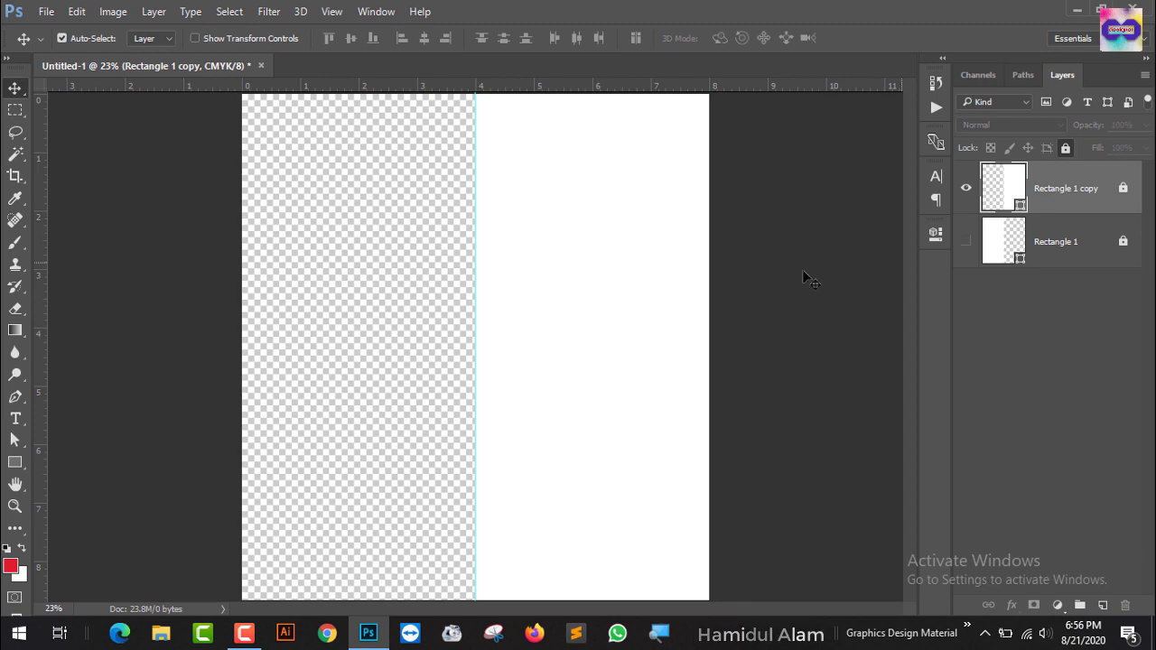
{"action": "left_click", "coordinate": [1077, 10]}
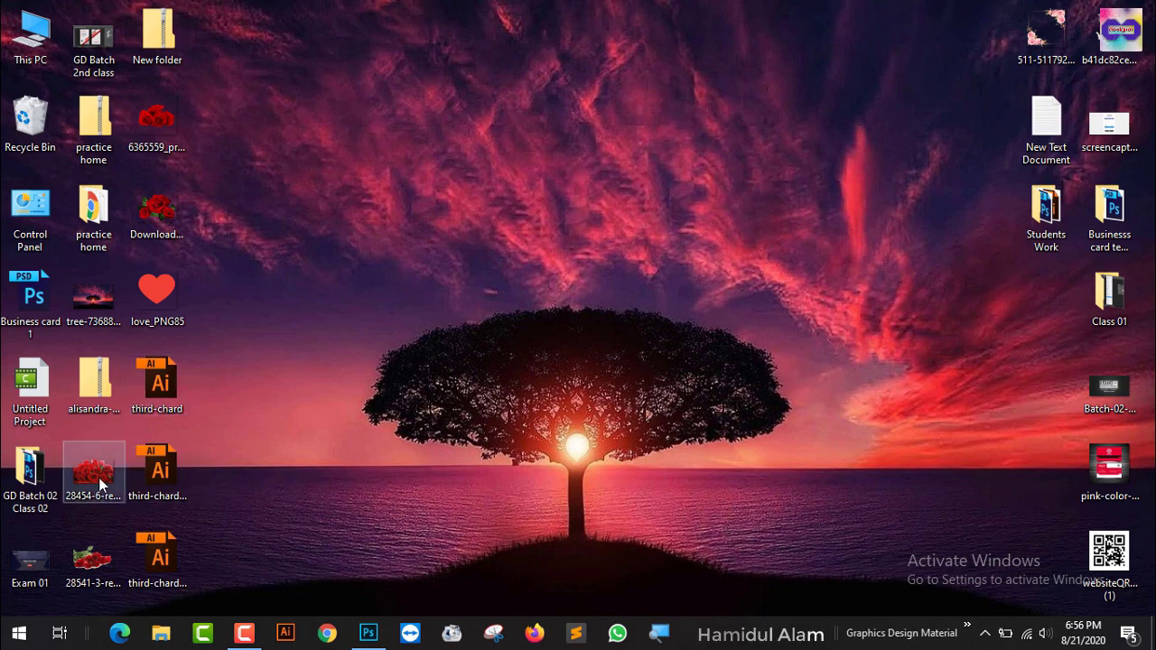
Place the 28454-6-red-rose photo at about 23% across the canvas's bottom right
{"action": "mouse_move", "coordinate": [100, 485]}
{"action": "left_mouse_down"}
{"action": "mouse_move", "coordinate": [292, 587]}
{"action": "mouse_move", "coordinate": [369, 613]}
{"action": "left_mouse_up"}
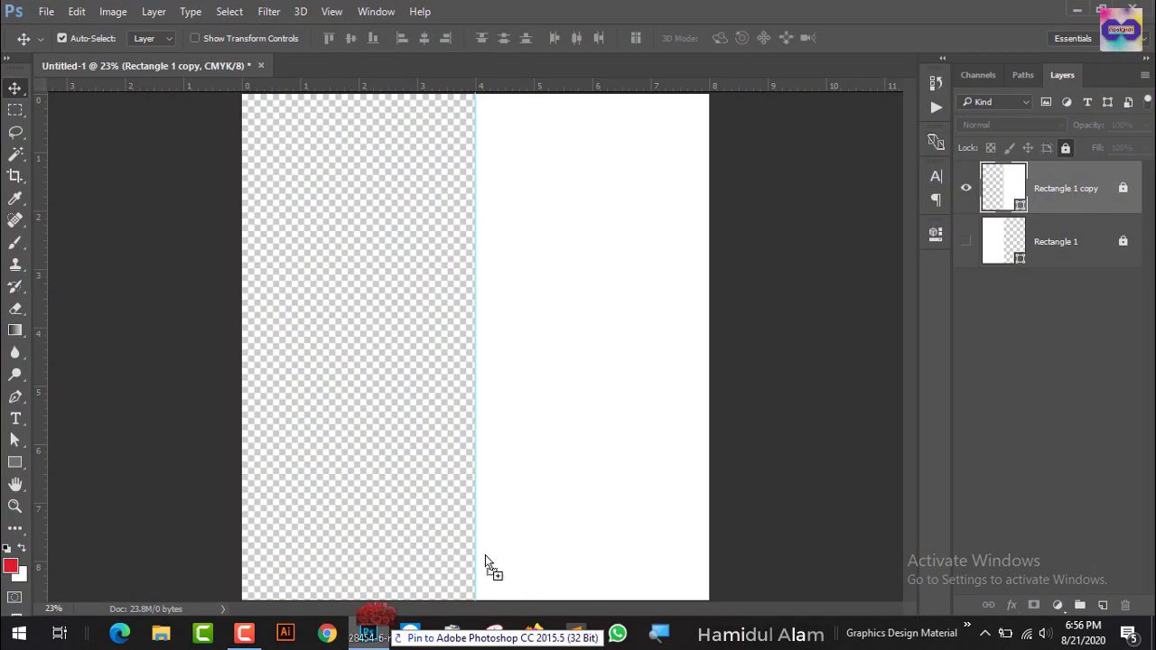
{"action": "left_click_drag", "start_coordinate": [372, 640], "coordinate": [550, 512]}
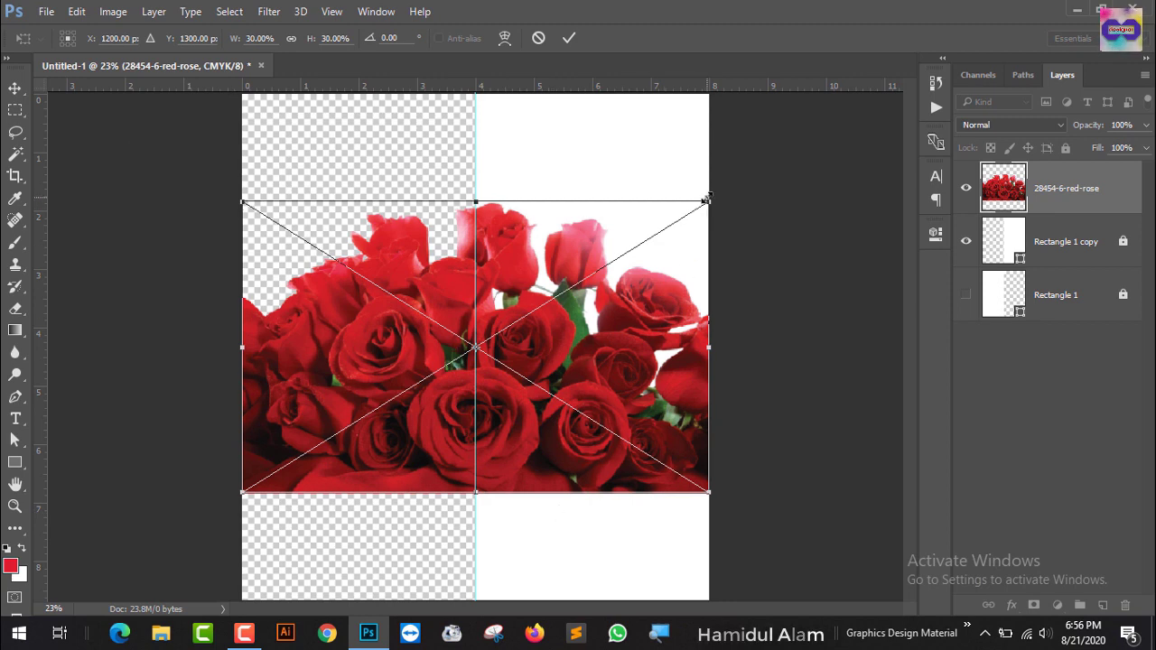
{"action": "left_click_drag", "start_coordinate": [704, 207], "coordinate": [597, 272]}
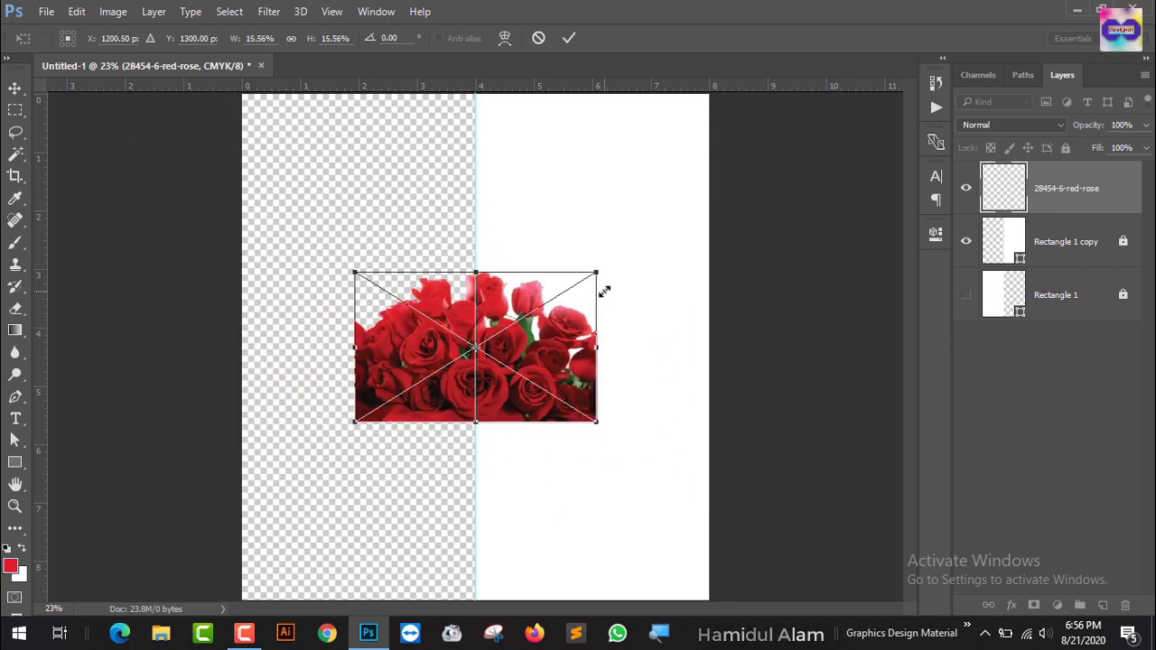
{"action": "left_click_drag", "start_coordinate": [579, 384], "coordinate": [693, 561]}
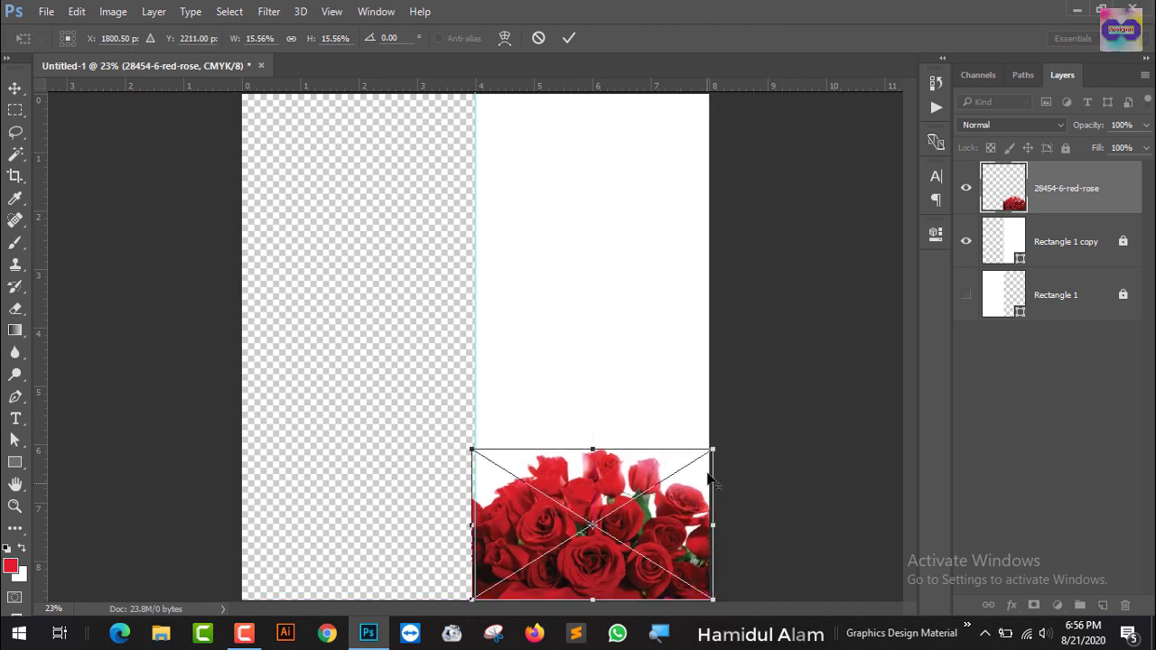
{"action": "left_click_drag", "start_coordinate": [713, 447], "coordinate": [774, 408]}
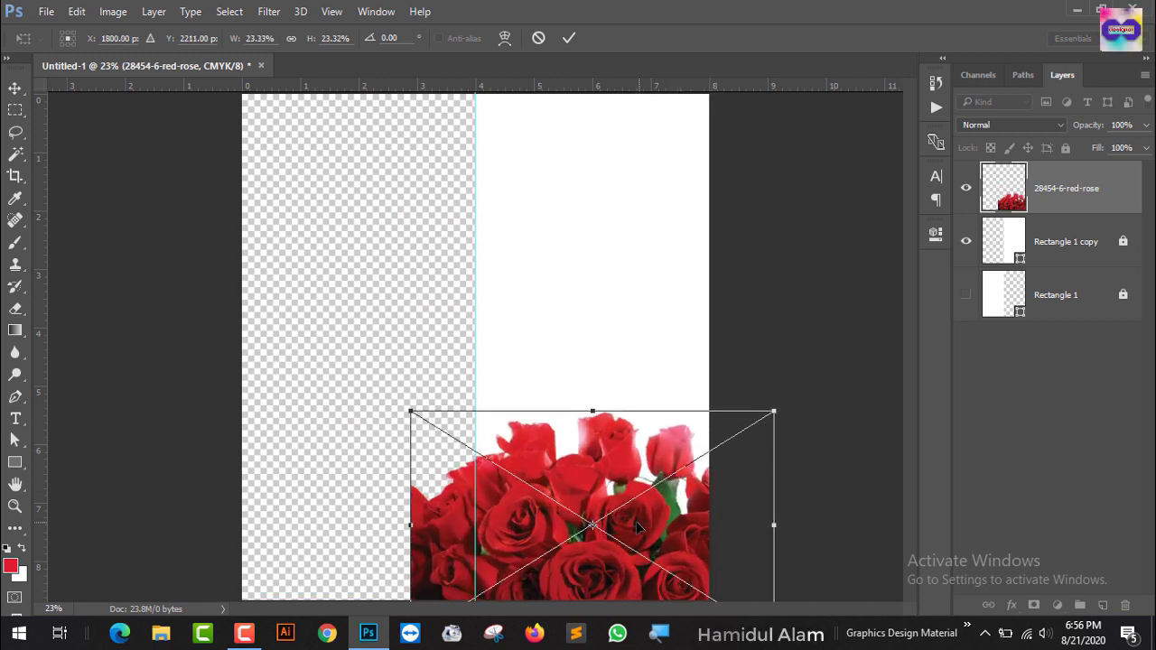
{"action": "mouse_move", "coordinate": [627, 513]}
{"action": "left_mouse_down"}
{"action": "mouse_move", "coordinate": [627, 473]}
{"action": "mouse_move", "coordinate": [630, 491]}
{"action": "left_mouse_up"}
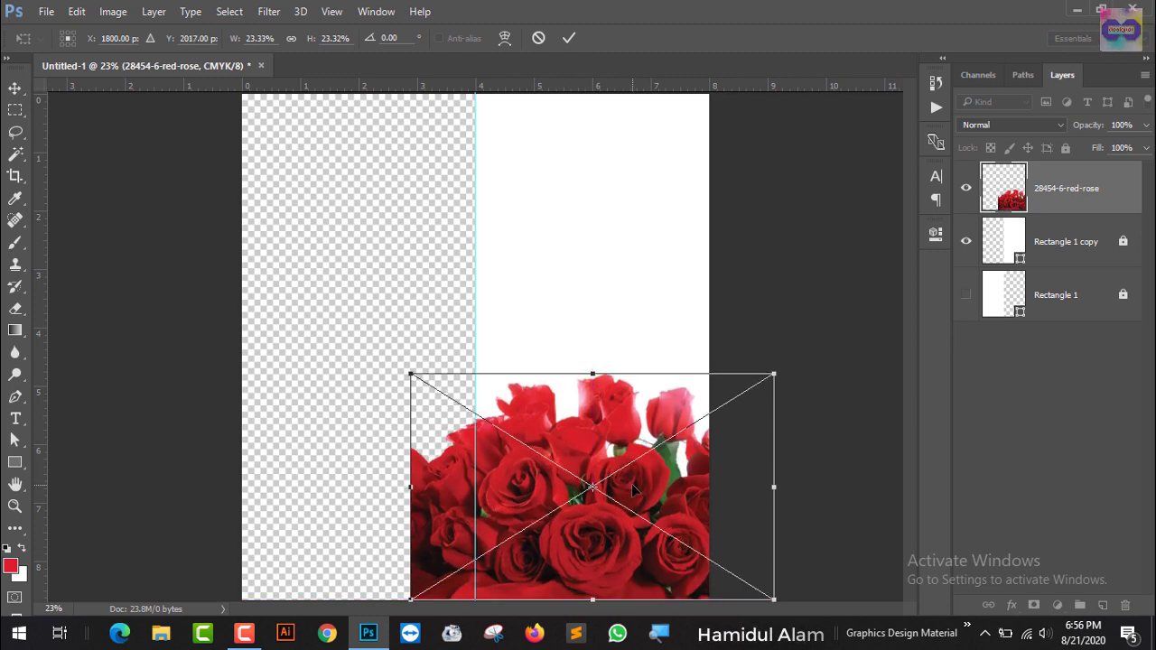
{"action": "key", "text": "Return"}
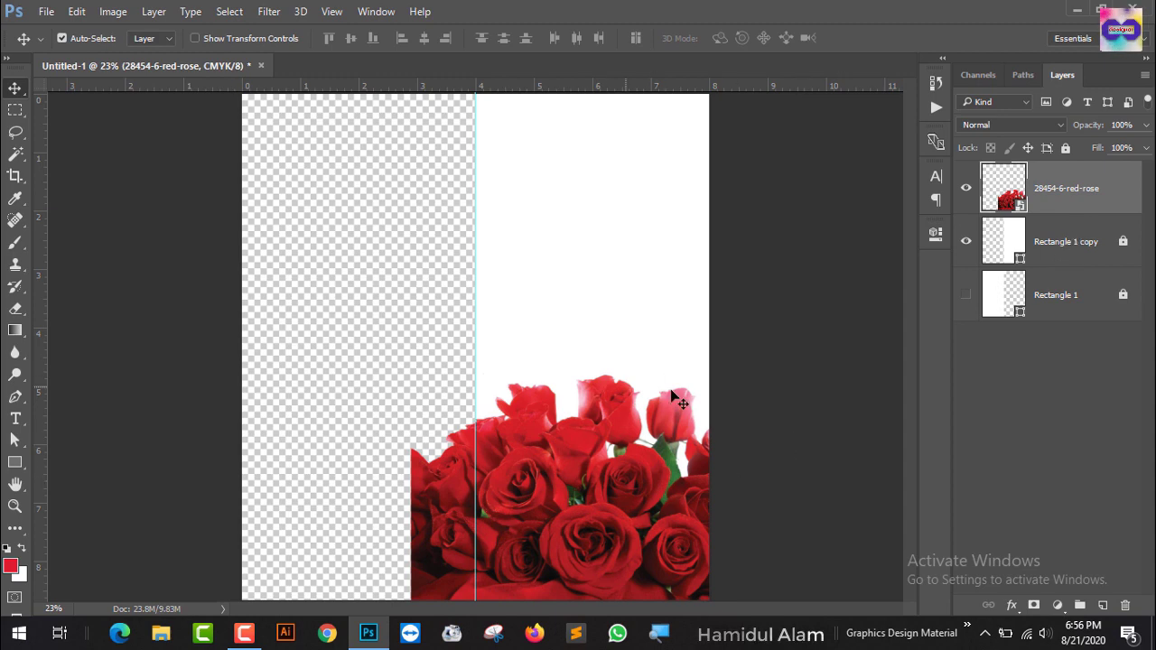
Toggle the white right rectangle's visibility to check how the roses cover the card
{"action": "right_click", "coordinate": [1107, 199]}
{"action": "left_click", "coordinate": [1140, 207]}
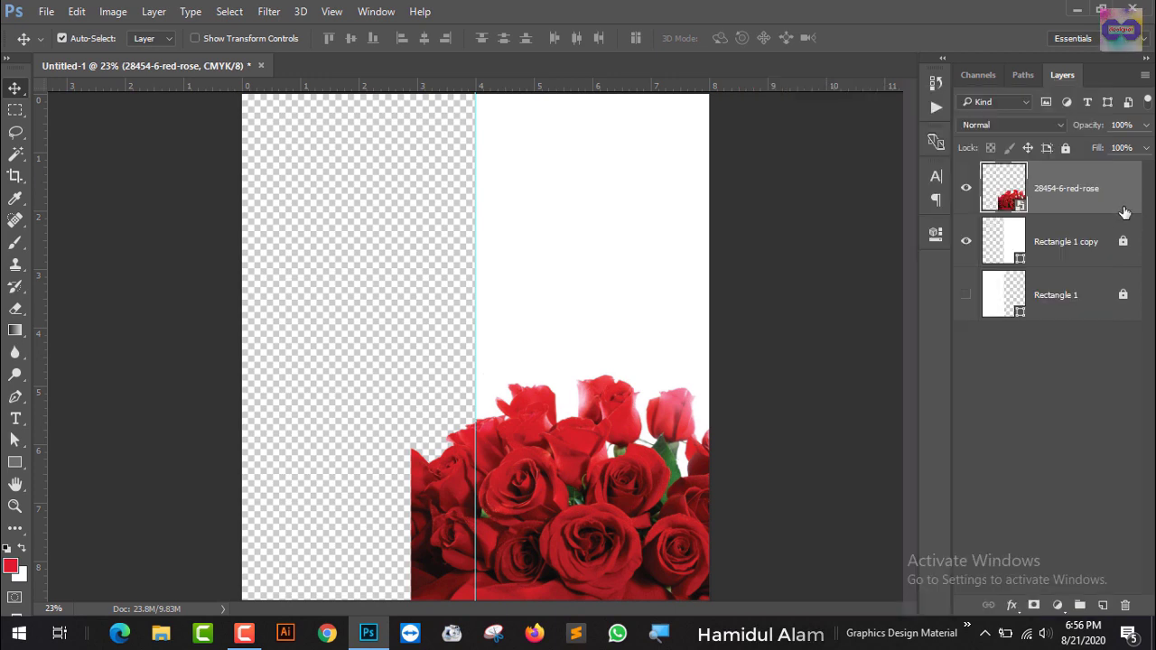
{"action": "left_click", "coordinate": [967, 242]}
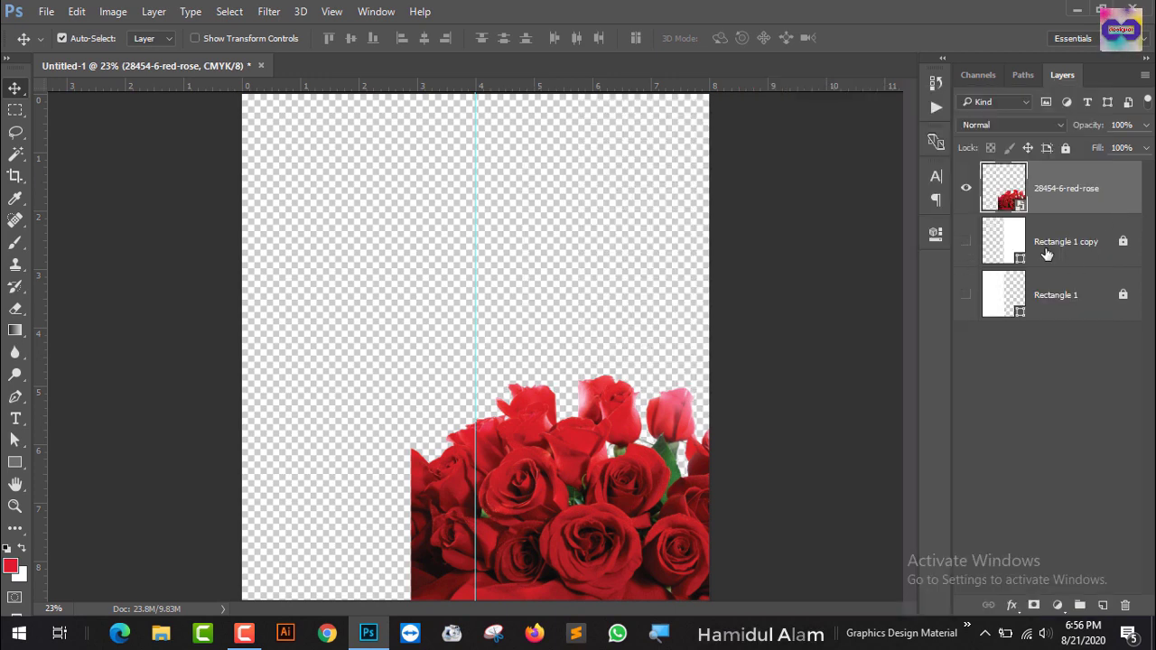
{"action": "left_click", "coordinate": [966, 242]}
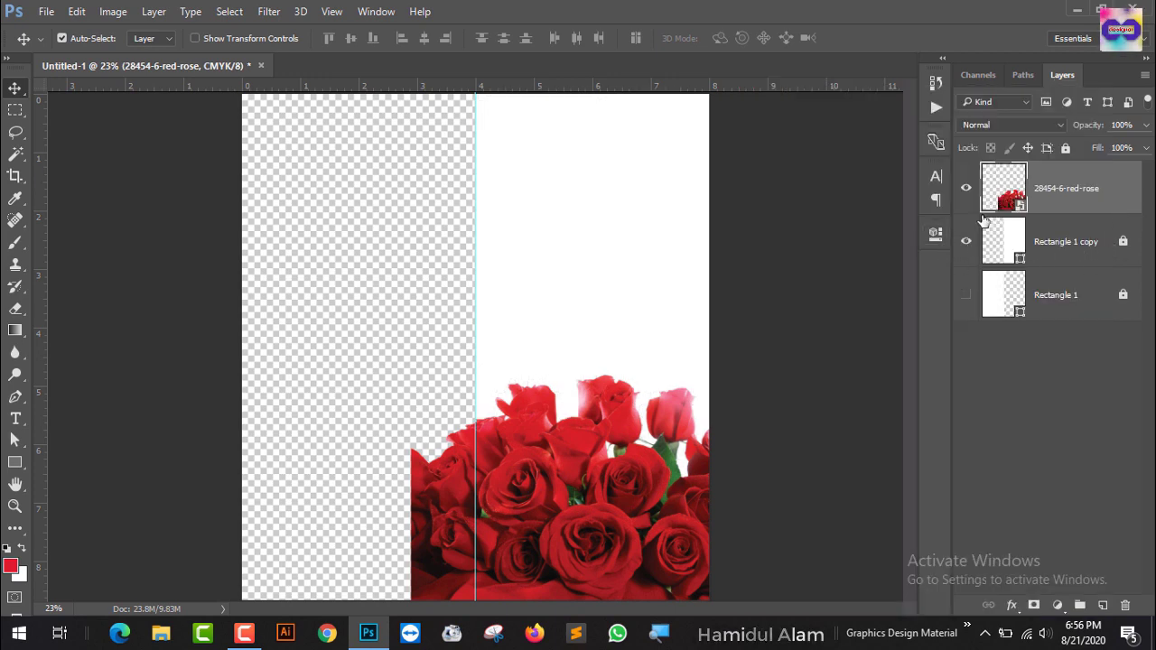
{"action": "left_click", "coordinate": [967, 242]}
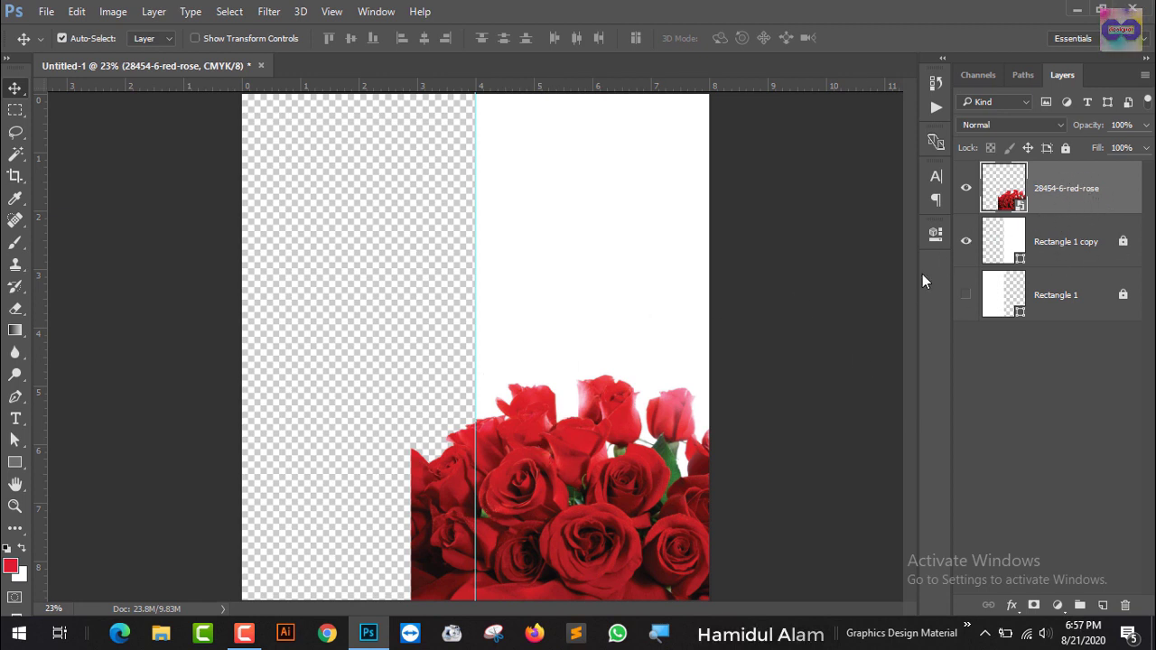
Clip the rose layer to Rectangle 1 copy with Create Clipping Mask
{"action": "right_click", "coordinate": [1091, 201]}
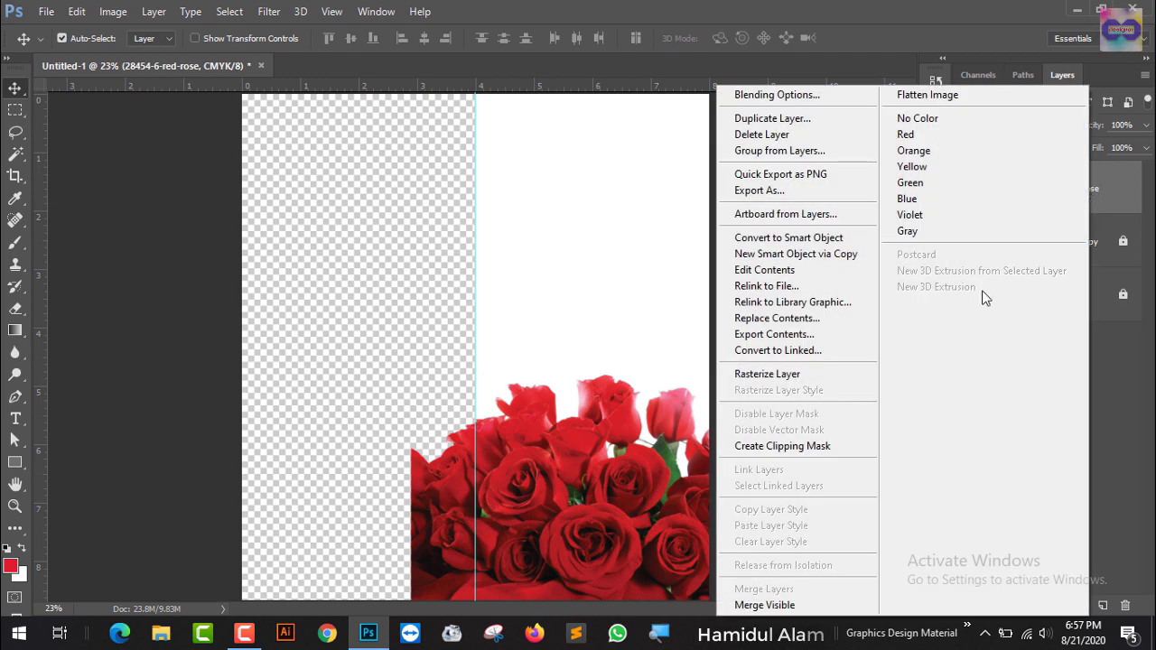
{"action": "left_click", "coordinate": [831, 446]}
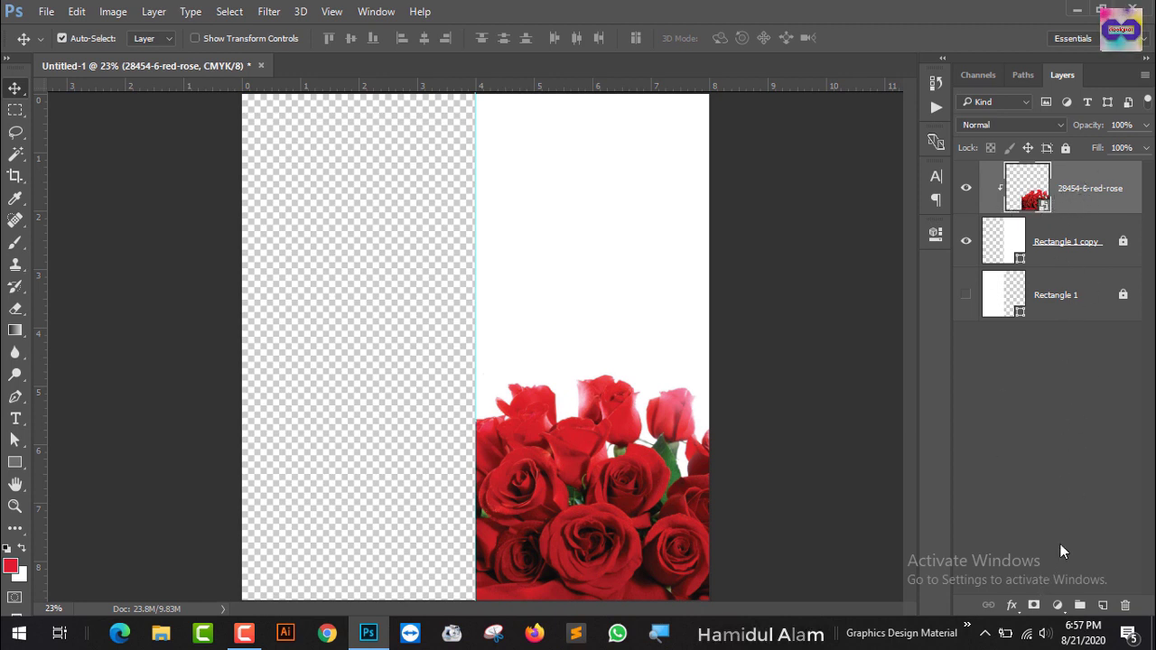
Add a layer mask to the roses and drag a black-to-white gradient to fade their top
{"action": "left_click", "coordinate": [1034, 605]}
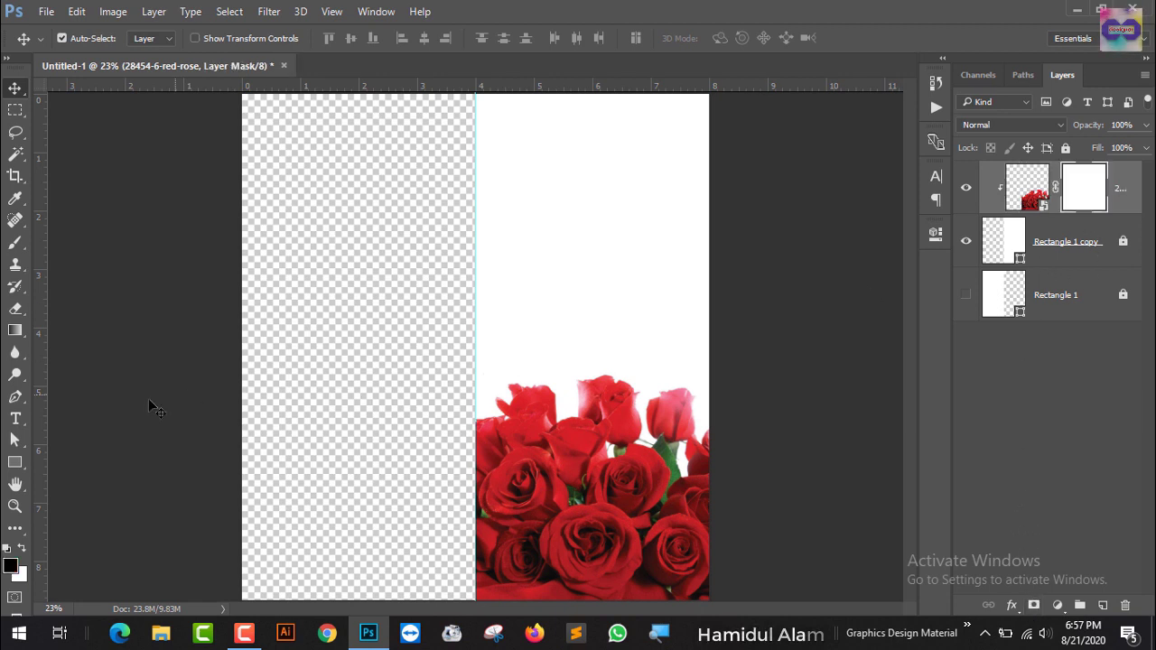
{"action": "left_click", "coordinate": [15, 333]}
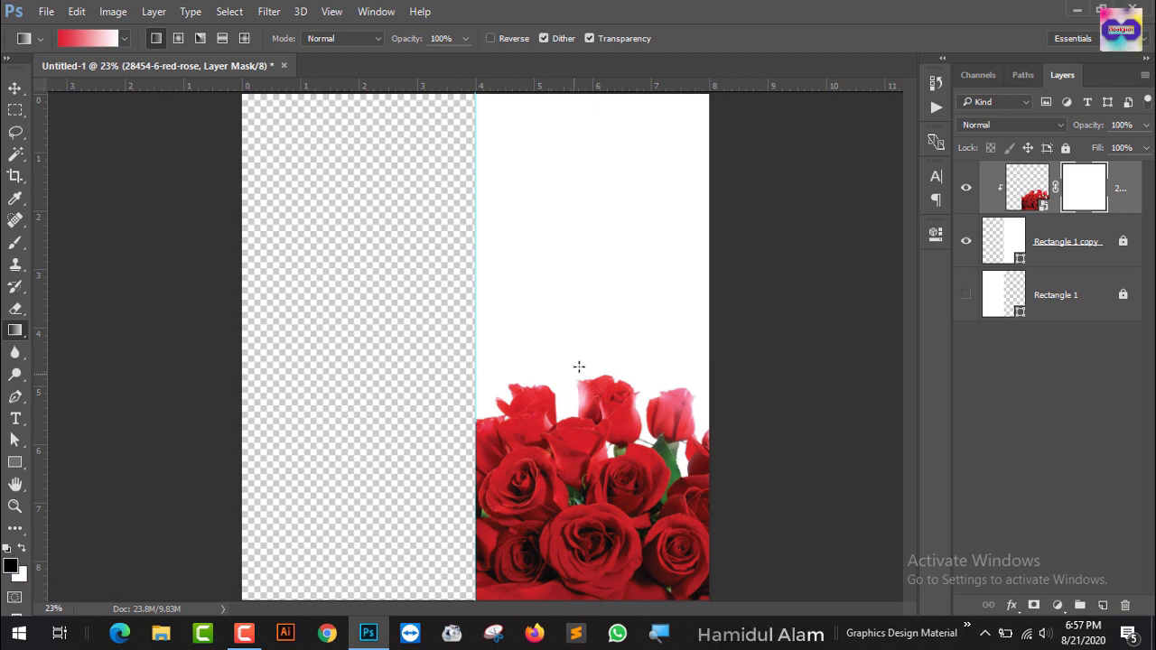
{"action": "left_click_drag", "start_coordinate": [584, 343], "coordinate": [590, 434]}
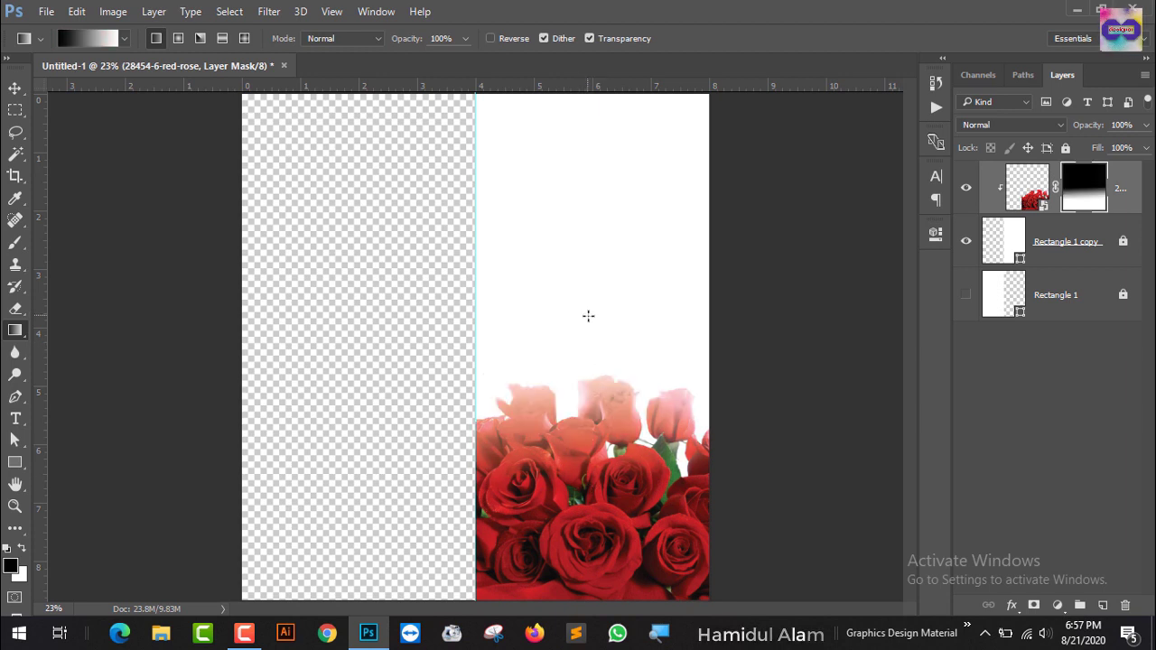
{"action": "left_click_drag", "start_coordinate": [588, 315], "coordinate": [594, 499]}
{"action": "left_click_drag", "start_coordinate": [594, 374], "coordinate": [594, 553]}
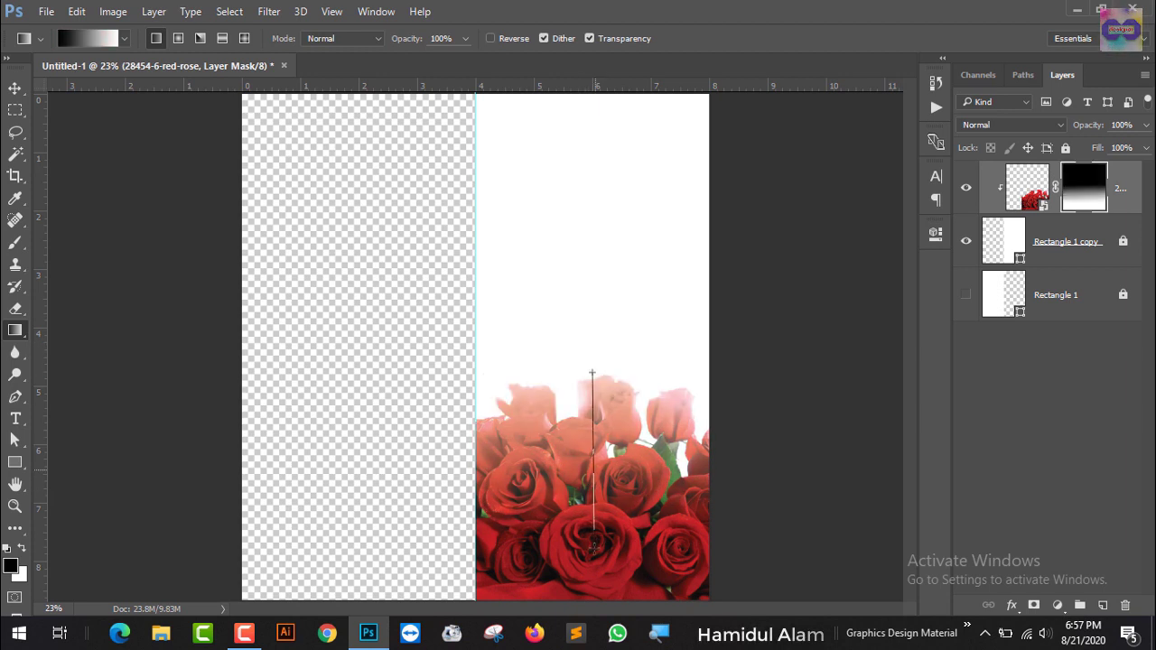
{"action": "left_click_drag", "start_coordinate": [591, 332], "coordinate": [594, 504]}
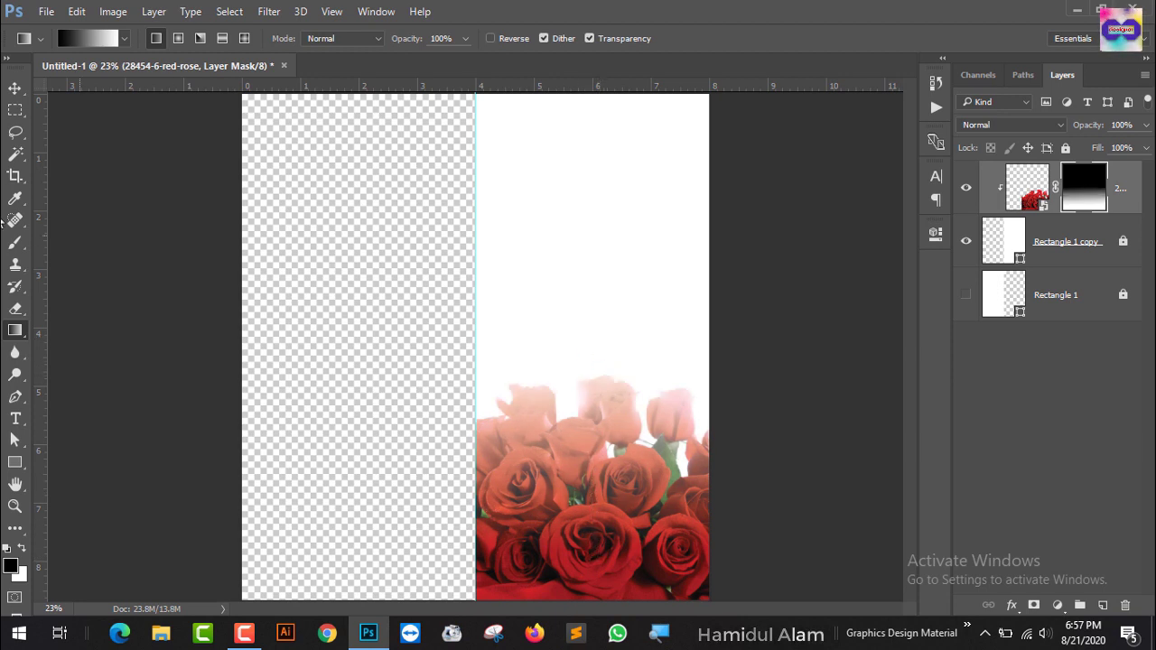
{"action": "left_click", "coordinate": [11, 88]}
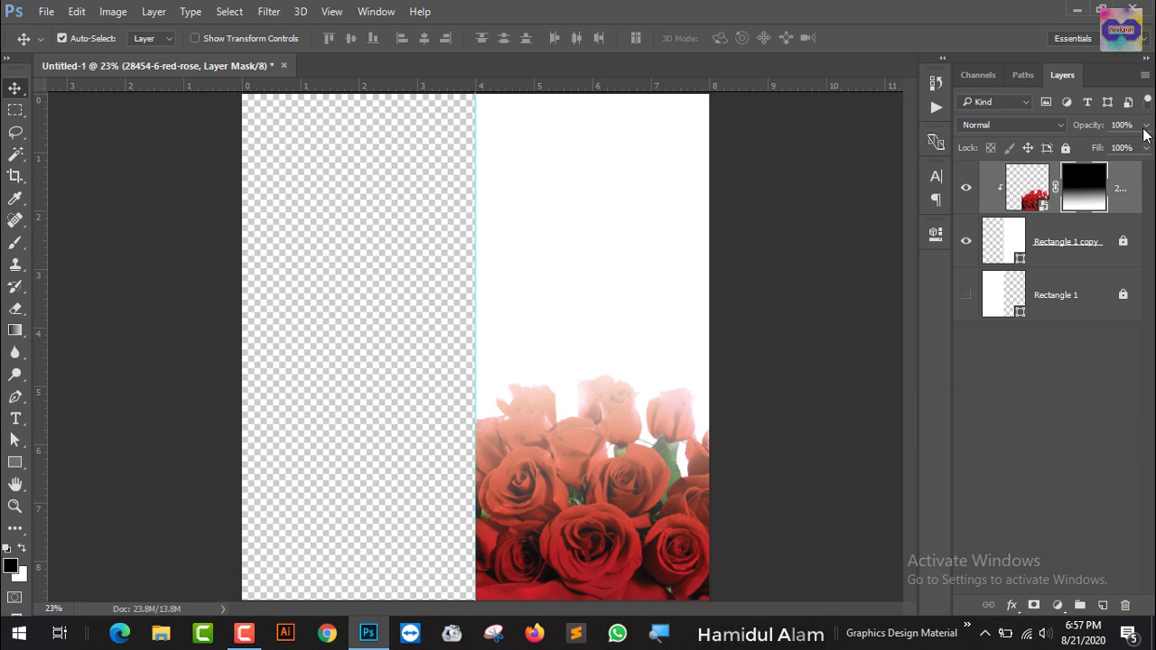
Target the rose image thumbnail and set the layer opacity to 27%
{"action": "left_click", "coordinate": [1030, 193]}
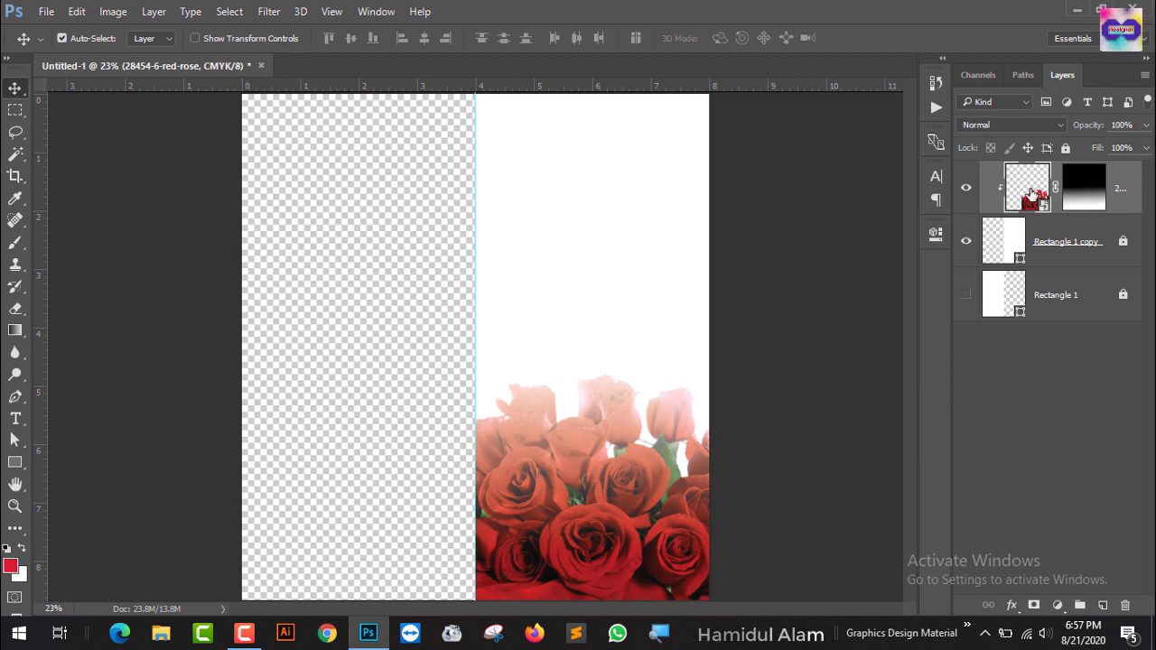
{"action": "left_click", "coordinate": [1085, 188]}
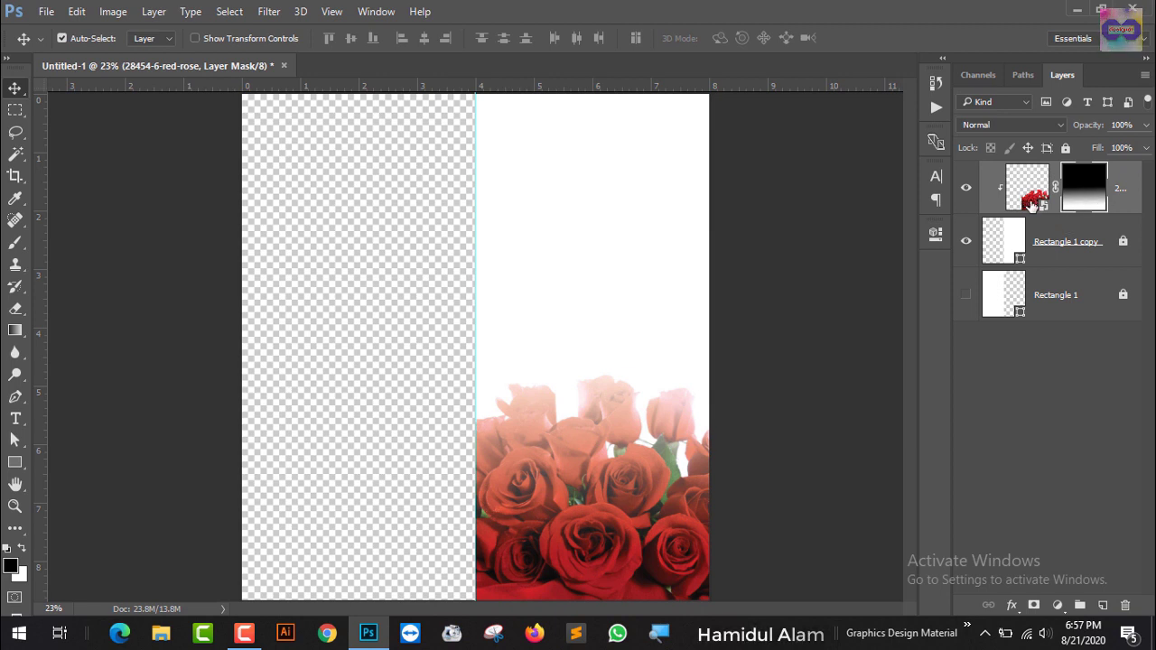
{"action": "left_click", "coordinate": [1029, 188]}
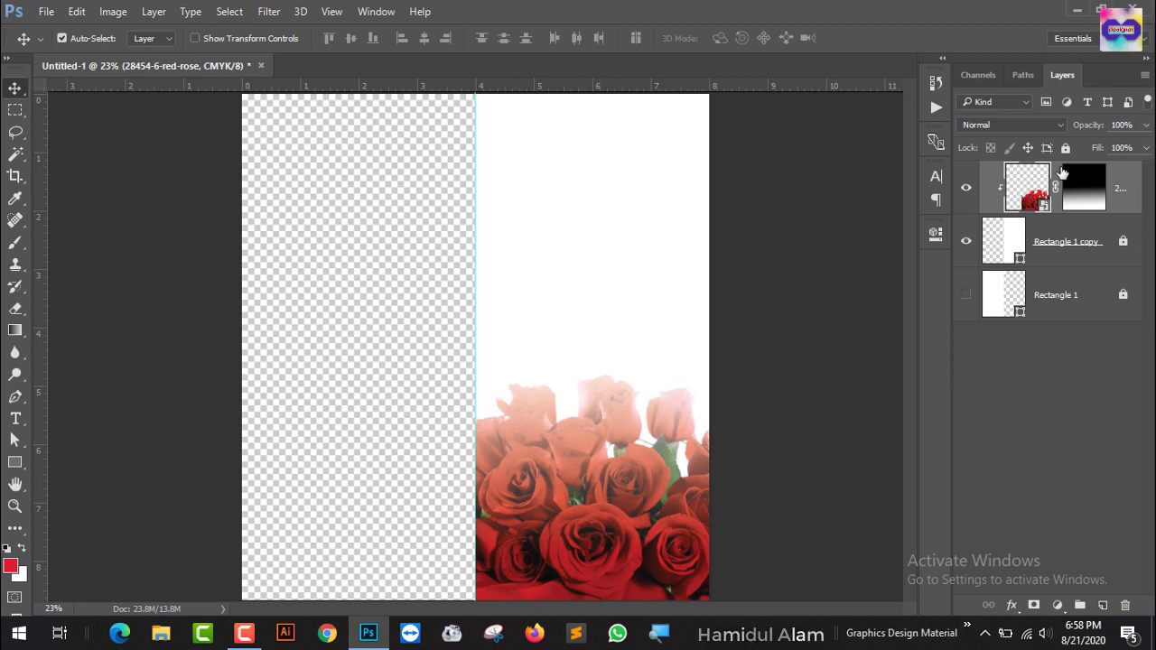
{"action": "left_click", "coordinate": [1146, 125]}
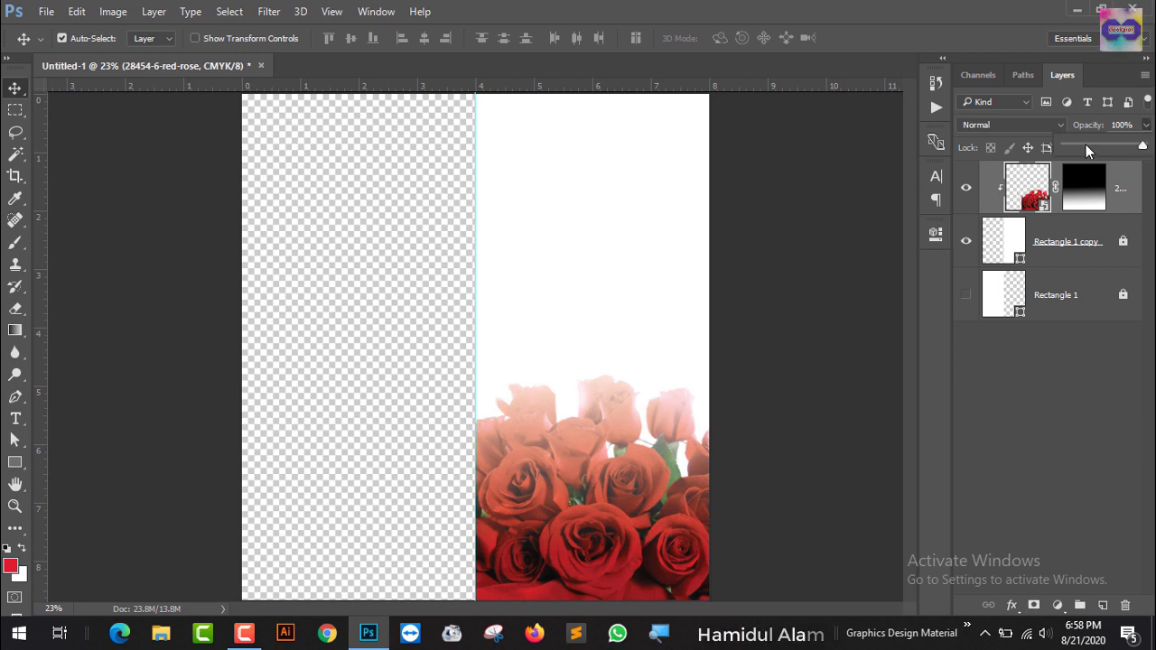
{"action": "left_click", "coordinate": [1085, 144]}
{"action": "left_click", "coordinate": [1075, 146]}
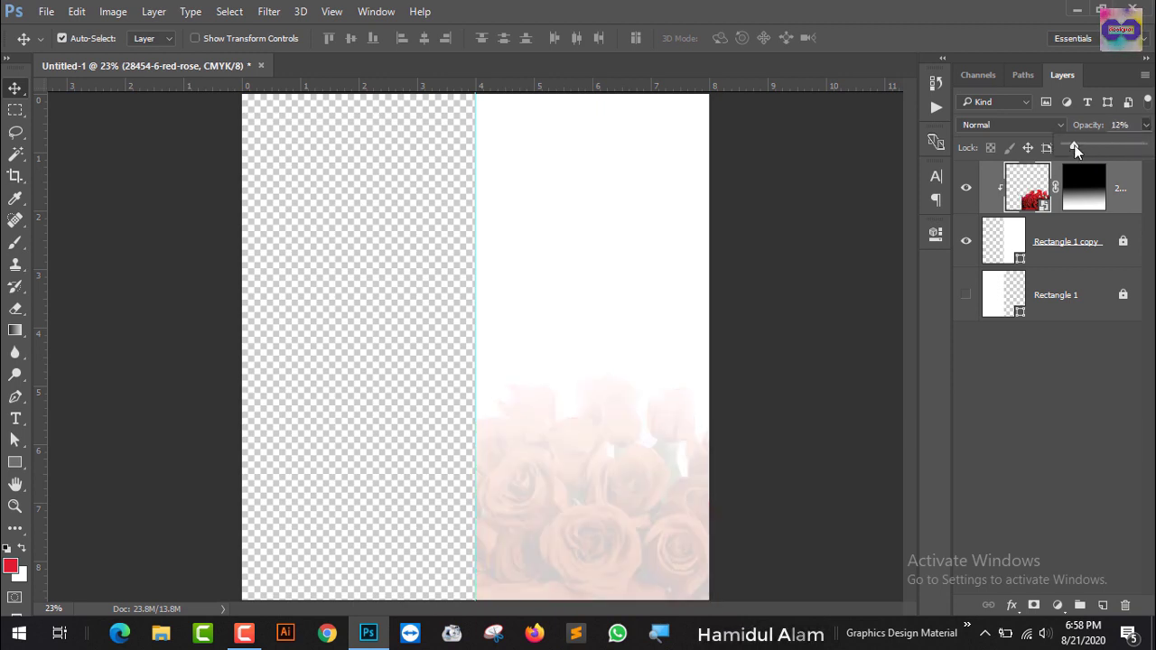
{"action": "left_click", "coordinate": [1088, 146]}
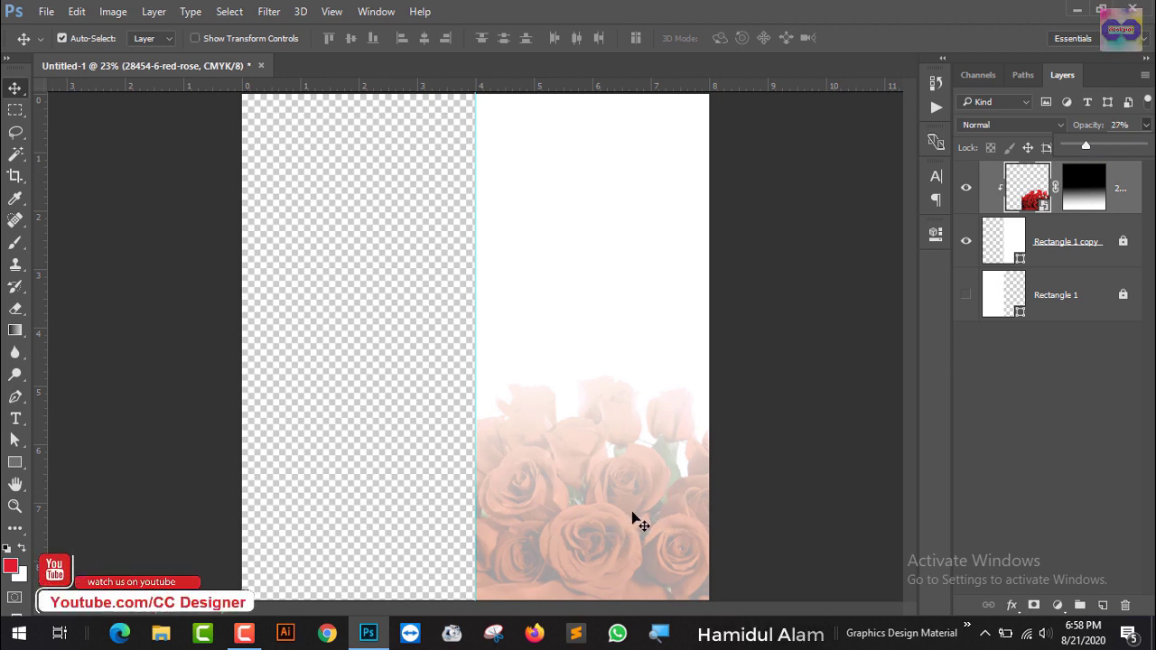
{"action": "left_click", "coordinate": [1077, 10]}
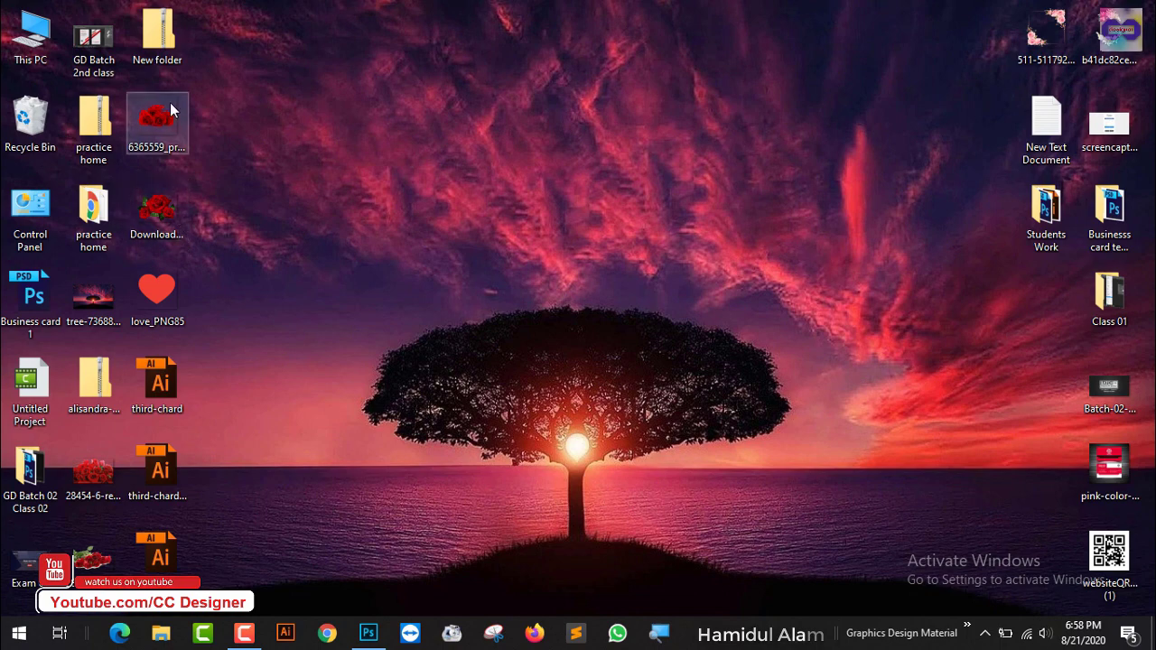
{"action": "mouse_move", "coordinate": [184, 140]}
{"action": "left_mouse_down"}
{"action": "mouse_move", "coordinate": [386, 622]}
{"action": "mouse_move", "coordinate": [551, 384]}
{"action": "left_mouse_up"}
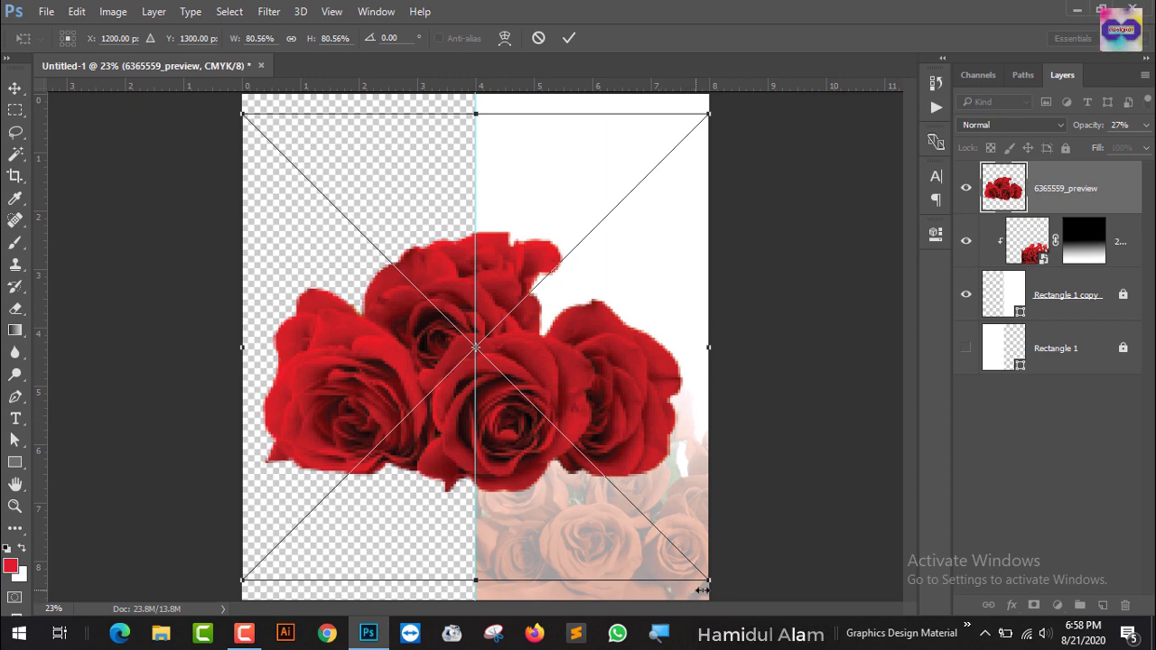
{"action": "left_click_drag", "start_coordinate": [709, 579], "coordinate": [635, 506]}
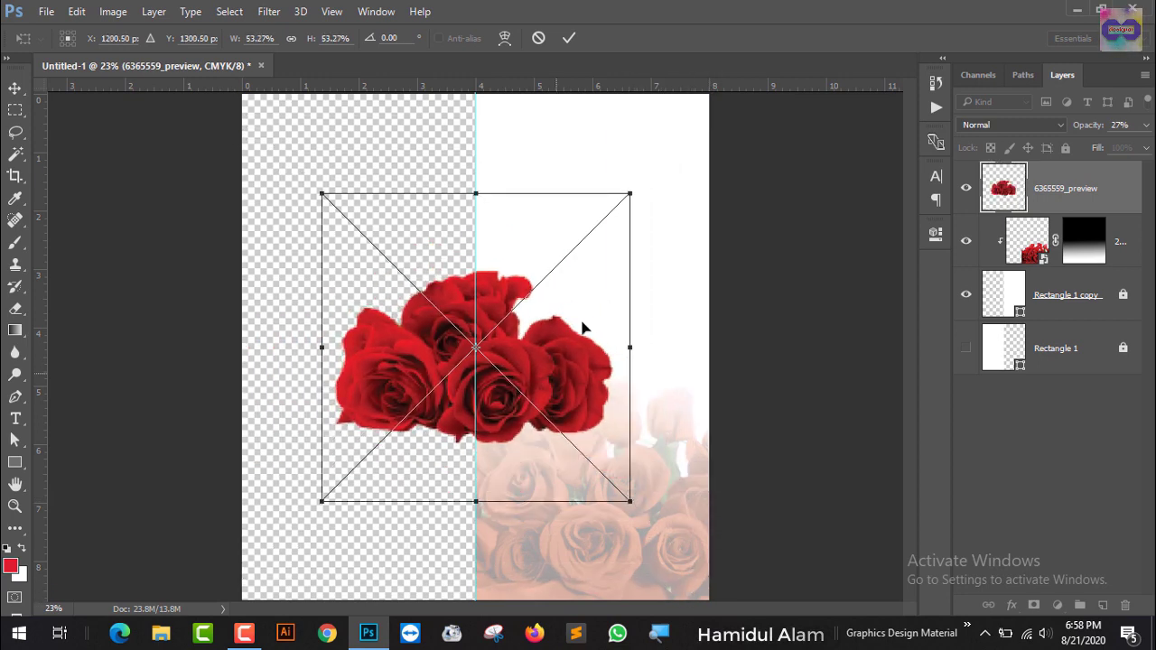
{"action": "mouse_move", "coordinate": [588, 326]}
{"action": "left_mouse_down"}
{"action": "mouse_move", "coordinate": [687, 185]}
{"action": "mouse_move", "coordinate": [673, 179]}
{"action": "left_mouse_up"}
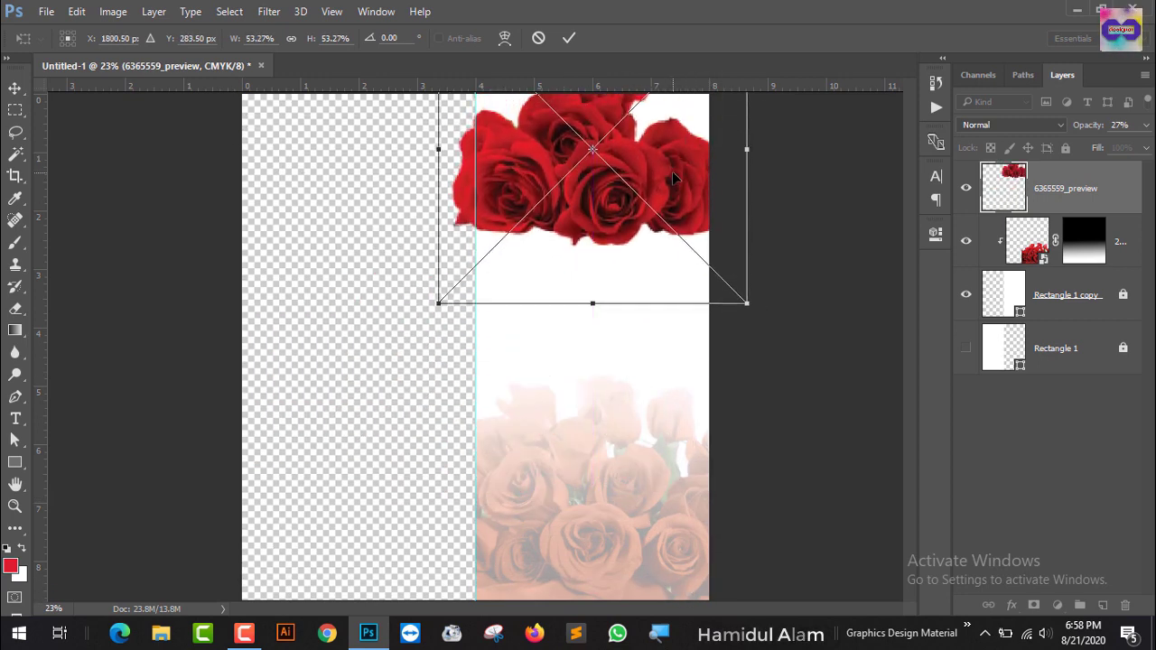
{"action": "key", "text": "Escape"}
{"action": "left_click", "coordinate": [1087, 11]}
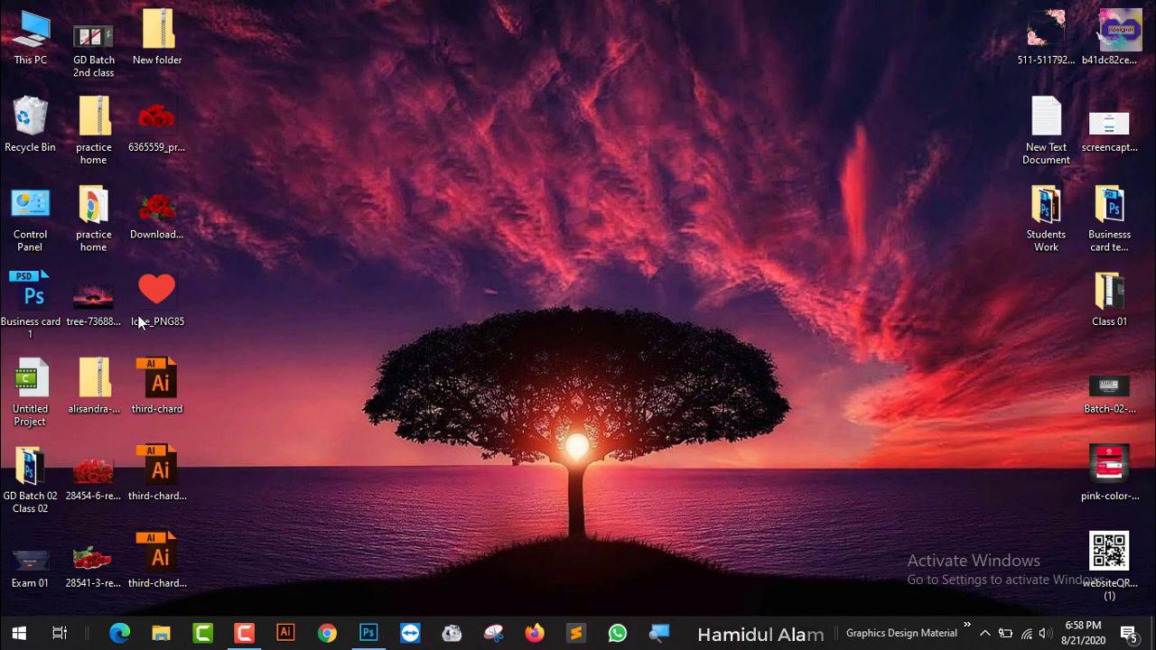
{"action": "left_click_drag", "start_coordinate": [85, 555], "coordinate": [479, 452]}
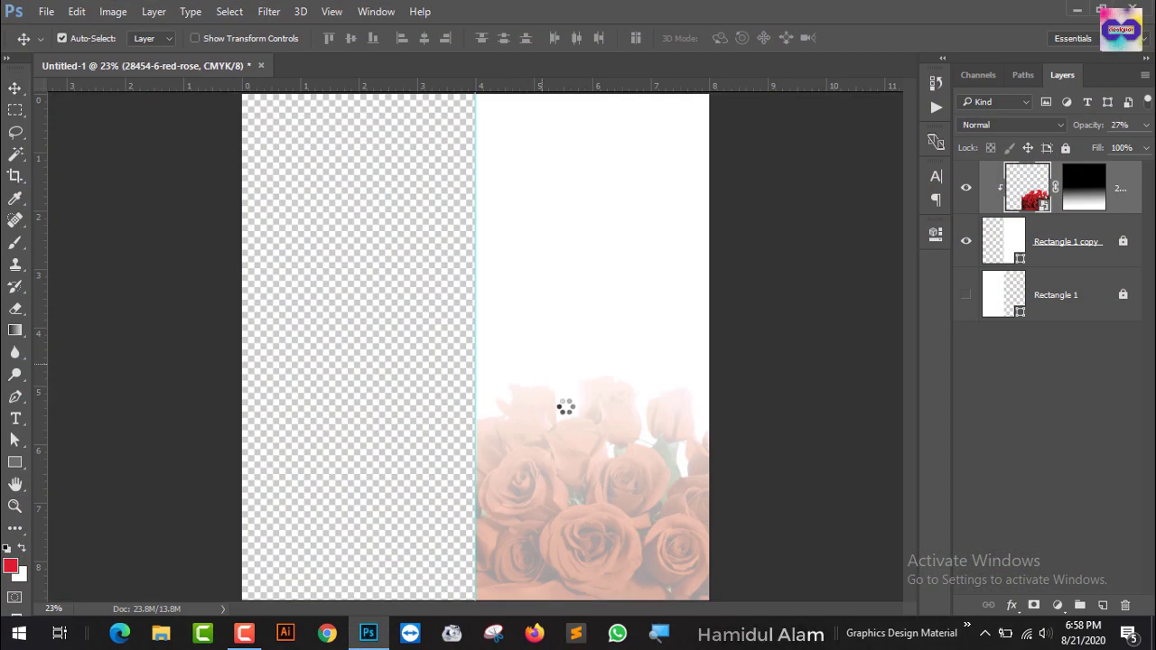
Place the 28541-3-red-rose-free-download photo, shrunk, across the top of the right panel
{"action": "left_click_drag", "start_coordinate": [479, 452], "coordinate": [566, 405]}
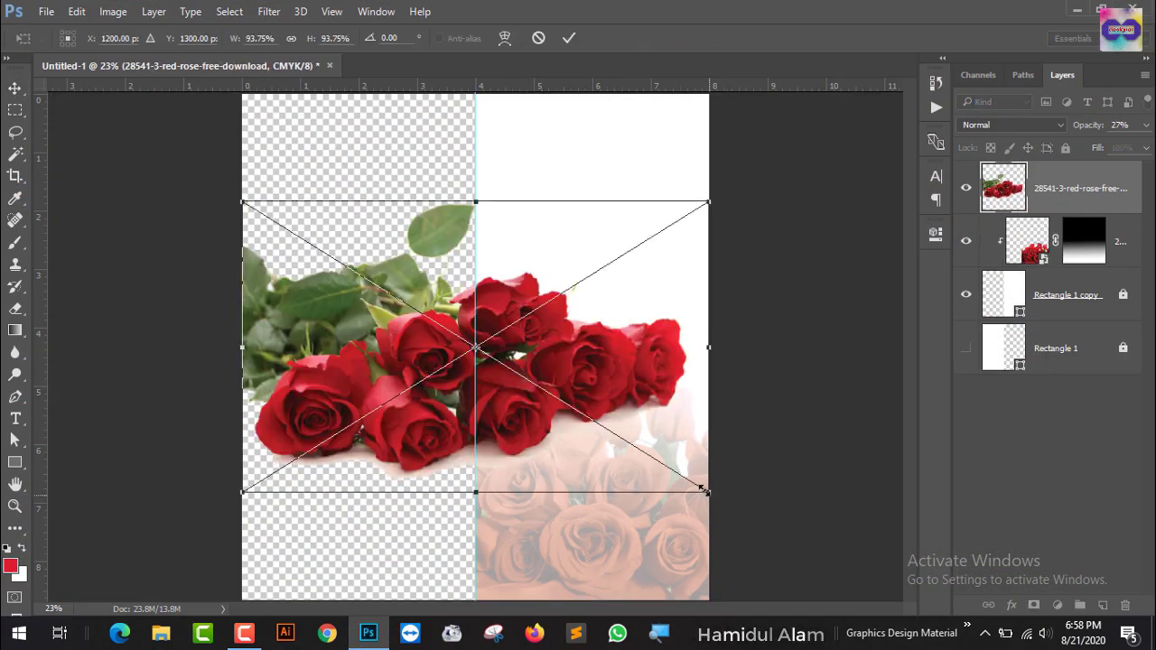
{"action": "left_click_drag", "start_coordinate": [703, 488], "coordinate": [684, 476]}
{"action": "mouse_move", "coordinate": [583, 264]}
{"action": "left_mouse_down"}
{"action": "mouse_move", "coordinate": [673, 177]}
{"action": "mouse_move", "coordinate": [682, 181]}
{"action": "left_mouse_up"}
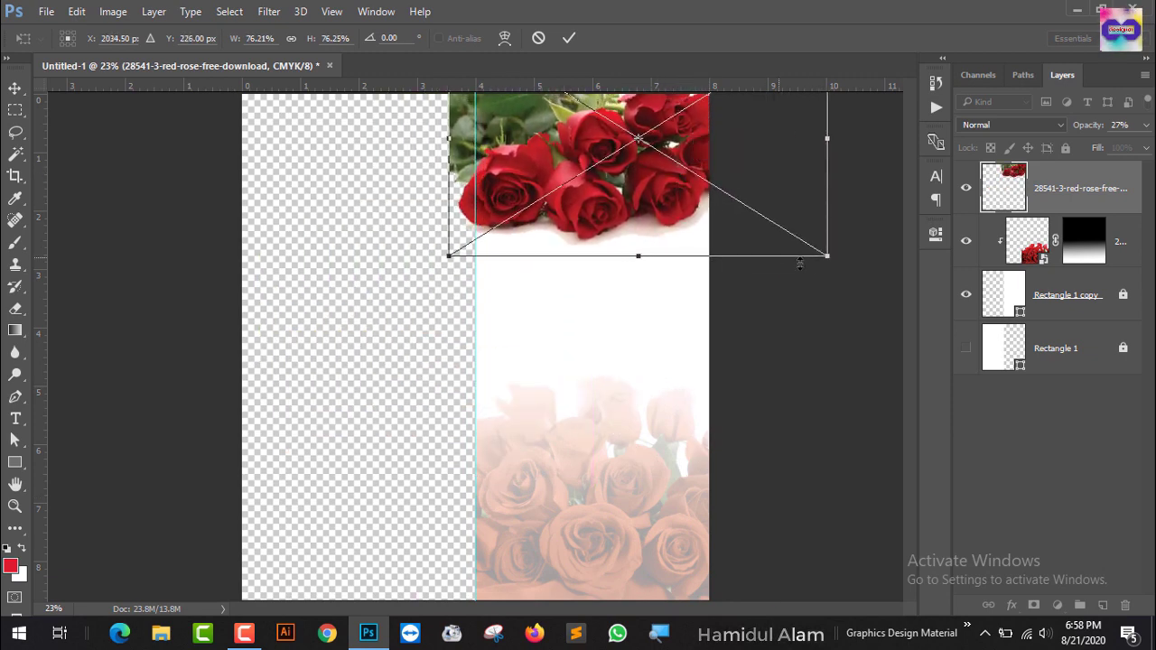
{"action": "key", "text": "Return"}
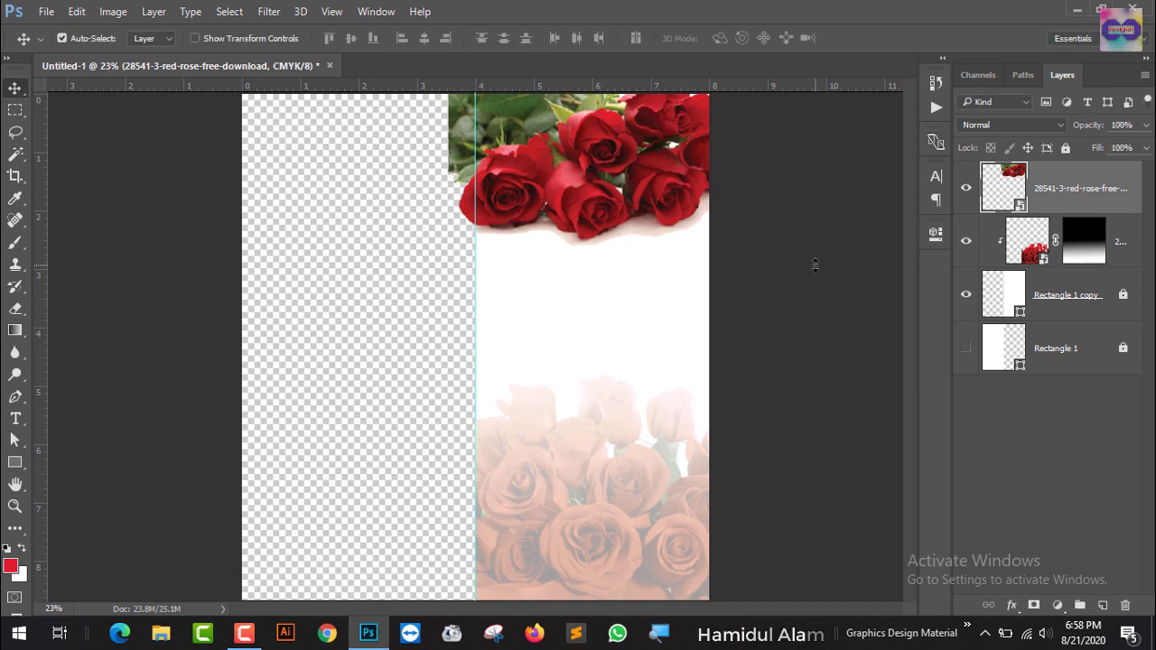
Clip the new rose layer to the panel below and add a layer mask
{"action": "right_click", "coordinate": [1052, 187]}
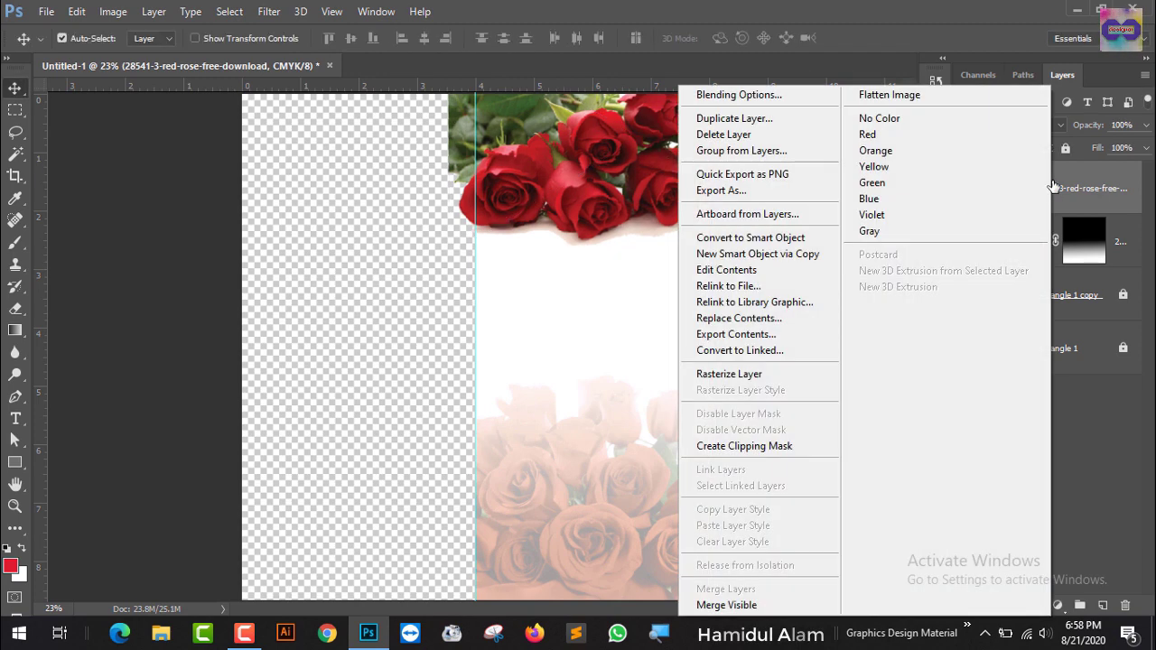
{"action": "left_click", "coordinate": [799, 448]}
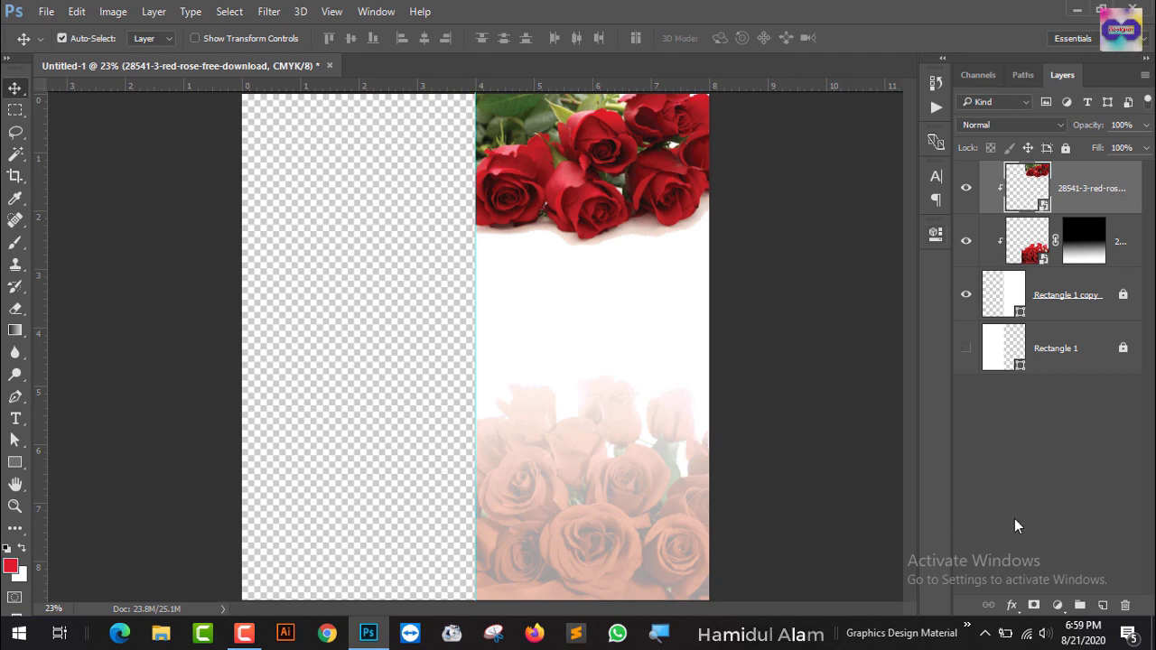
{"action": "left_click", "coordinate": [1032, 605]}
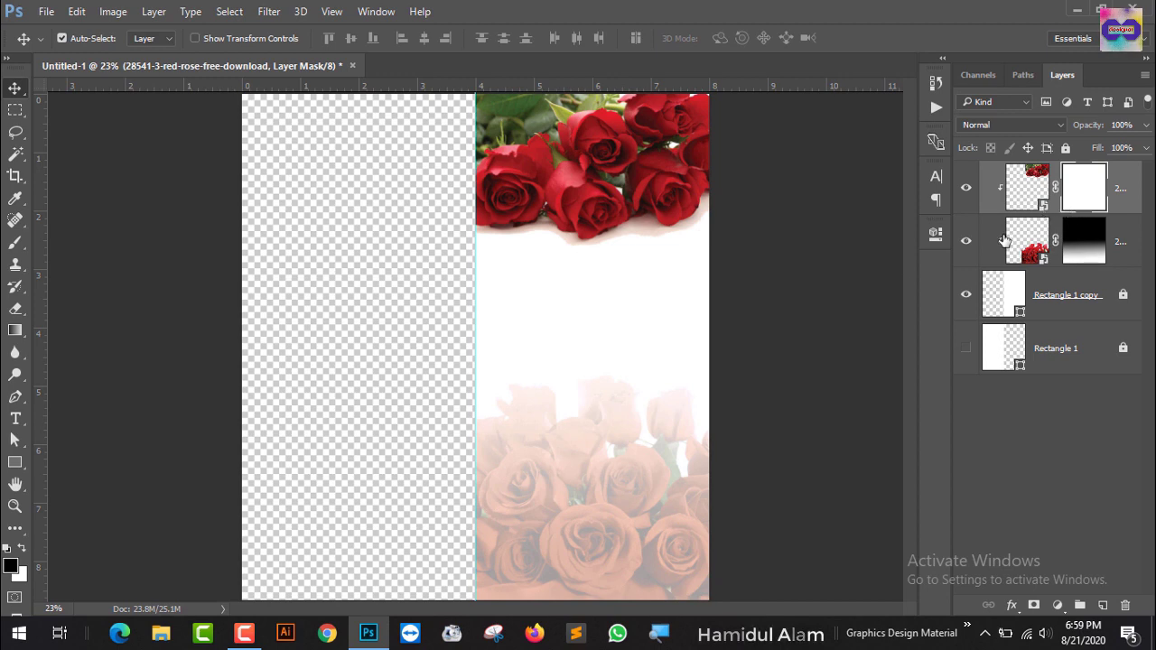
Fade the lower edge of the top roses into the white panel with a vertical gradient mask
{"action": "left_click", "coordinate": [15, 330]}
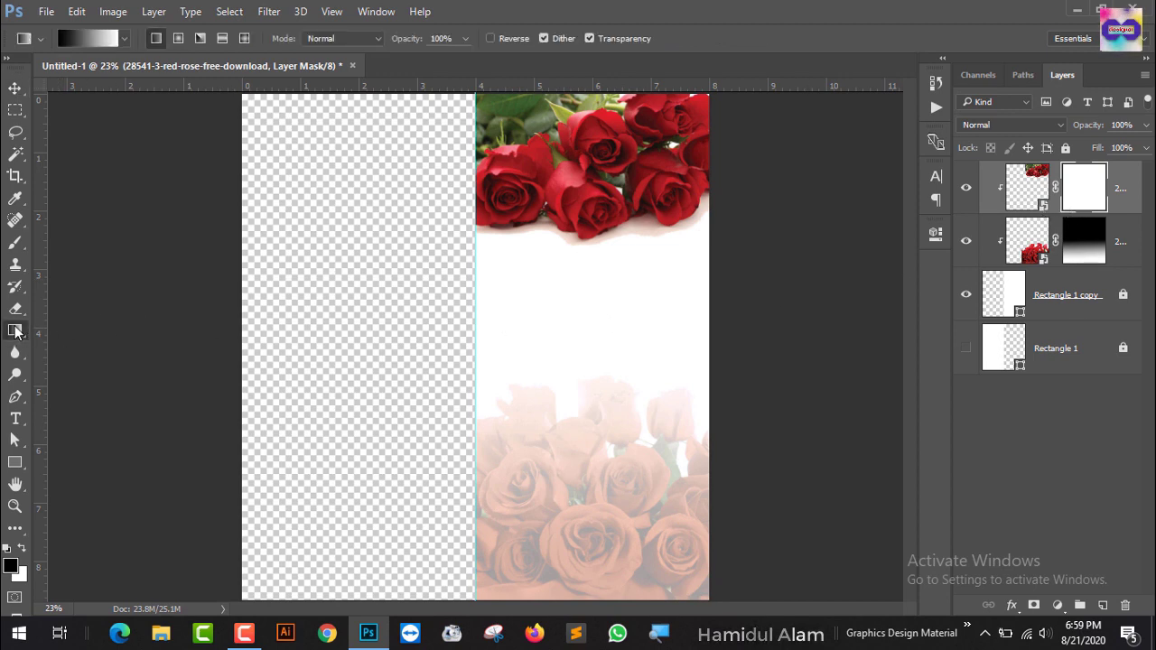
{"action": "left_click_drag", "start_coordinate": [593, 267], "coordinate": [601, 137]}
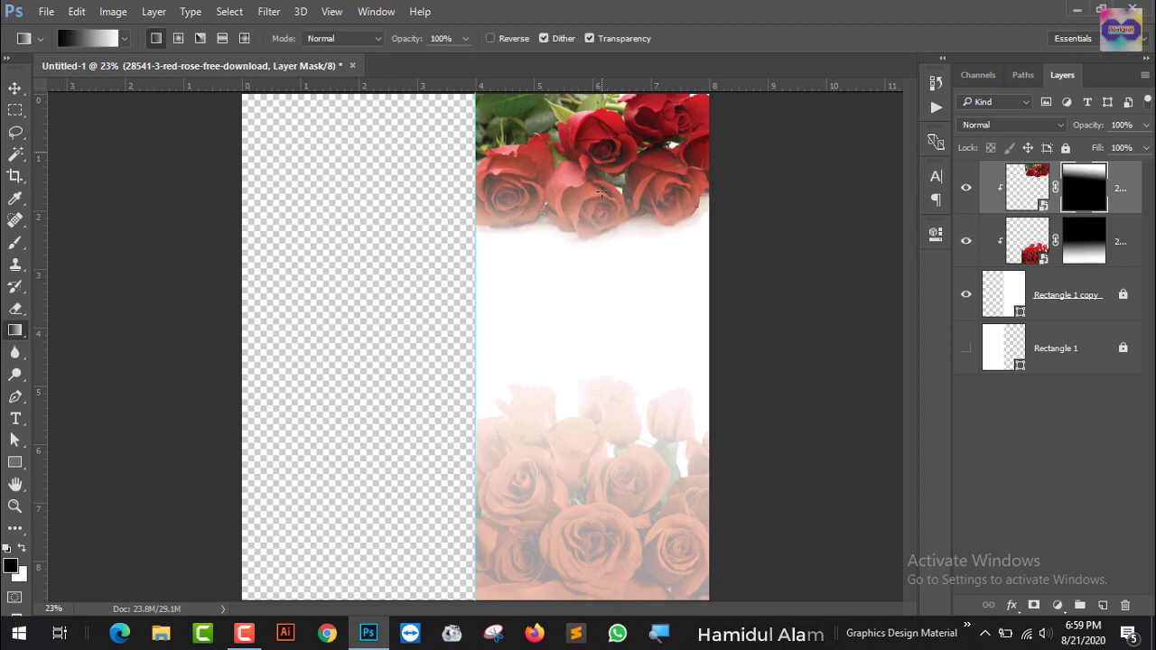
{"action": "left_click_drag", "start_coordinate": [599, 258], "coordinate": [598, 172]}
{"action": "key", "text": "v"}
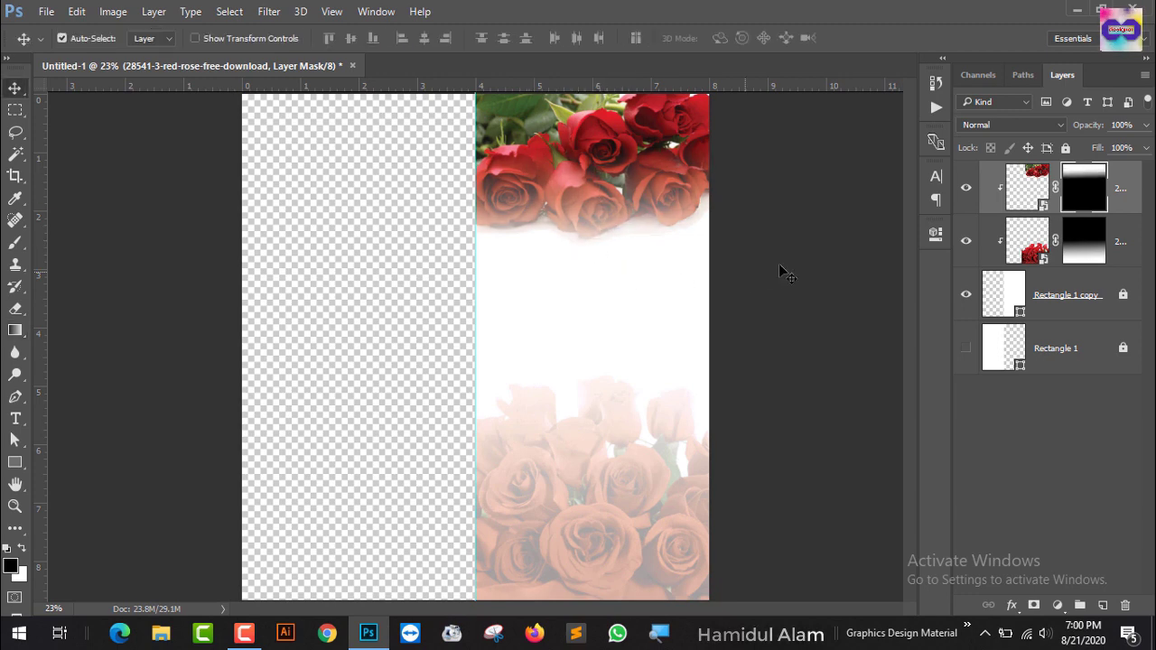
Lock both the top and the second rose layers
{"action": "left_click", "coordinate": [1066, 148]}
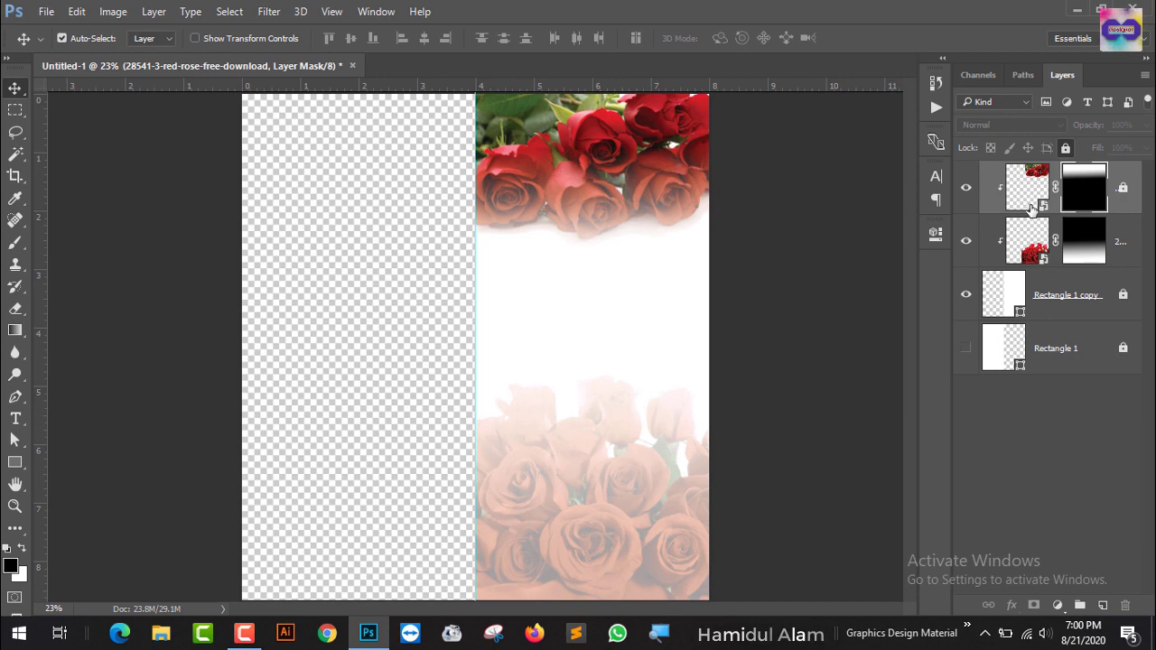
{"action": "left_click", "coordinate": [1026, 196]}
{"action": "left_click", "coordinate": [1066, 149]}
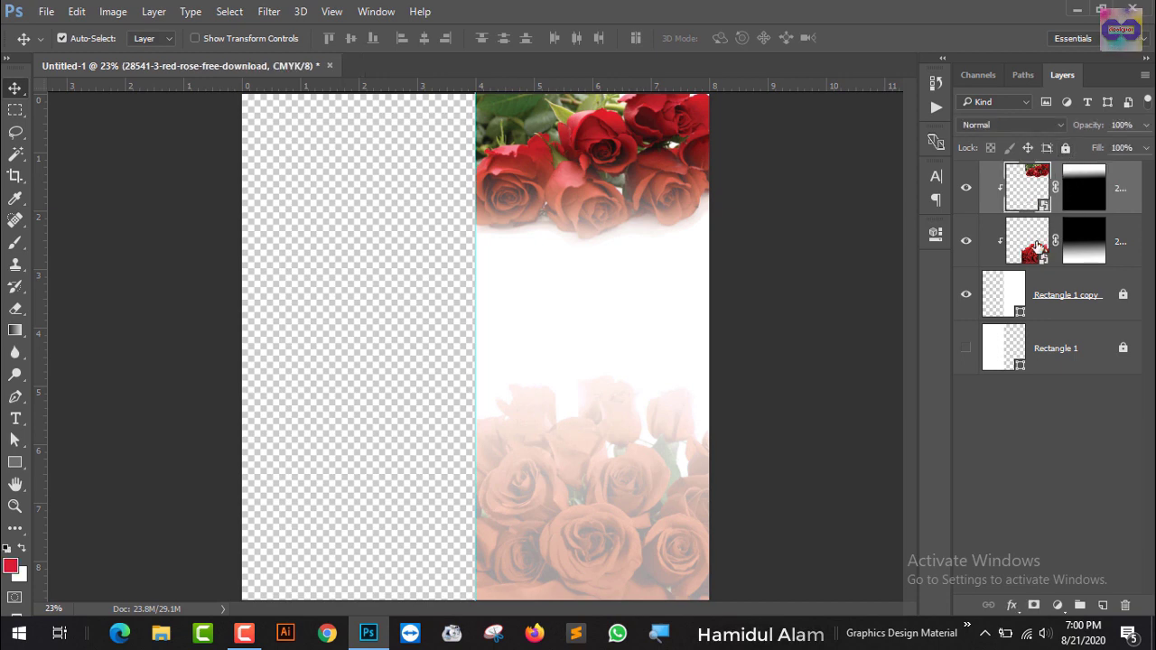
{"action": "left_click", "coordinate": [1016, 240]}
{"action": "left_click", "coordinate": [1066, 148]}
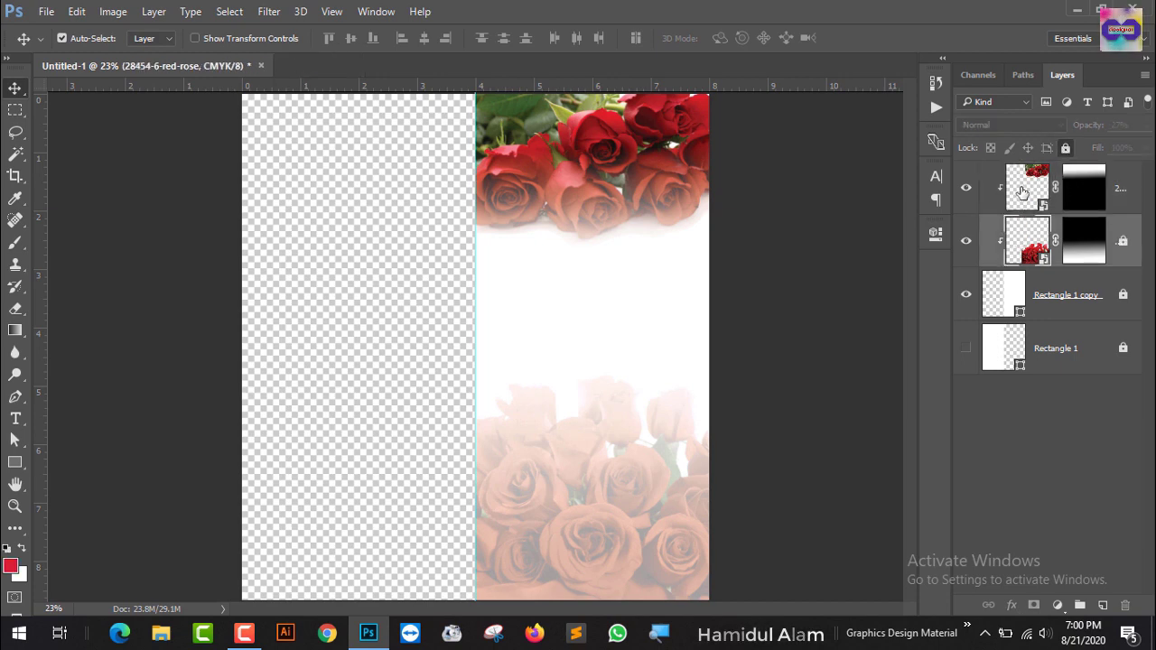
{"action": "left_click", "coordinate": [1024, 193]}
{"action": "left_click", "coordinate": [1066, 148]}
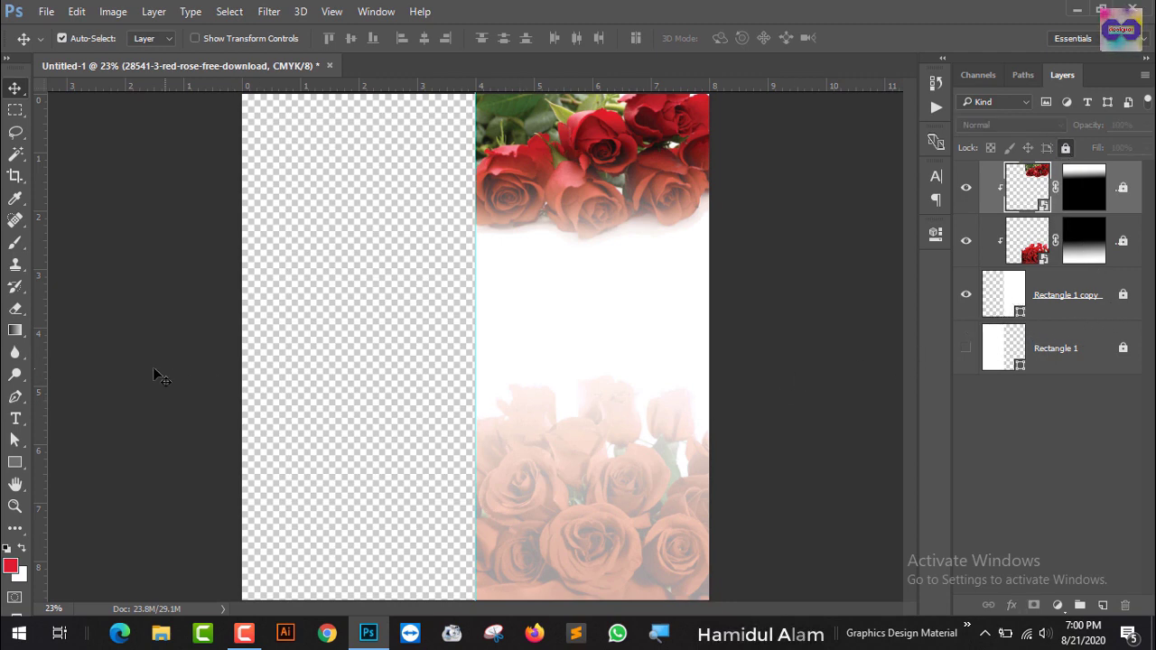
Add a 36 pt 'Our Widding Day' heading below the roses on the right panel
{"action": "left_click", "coordinate": [15, 418]}
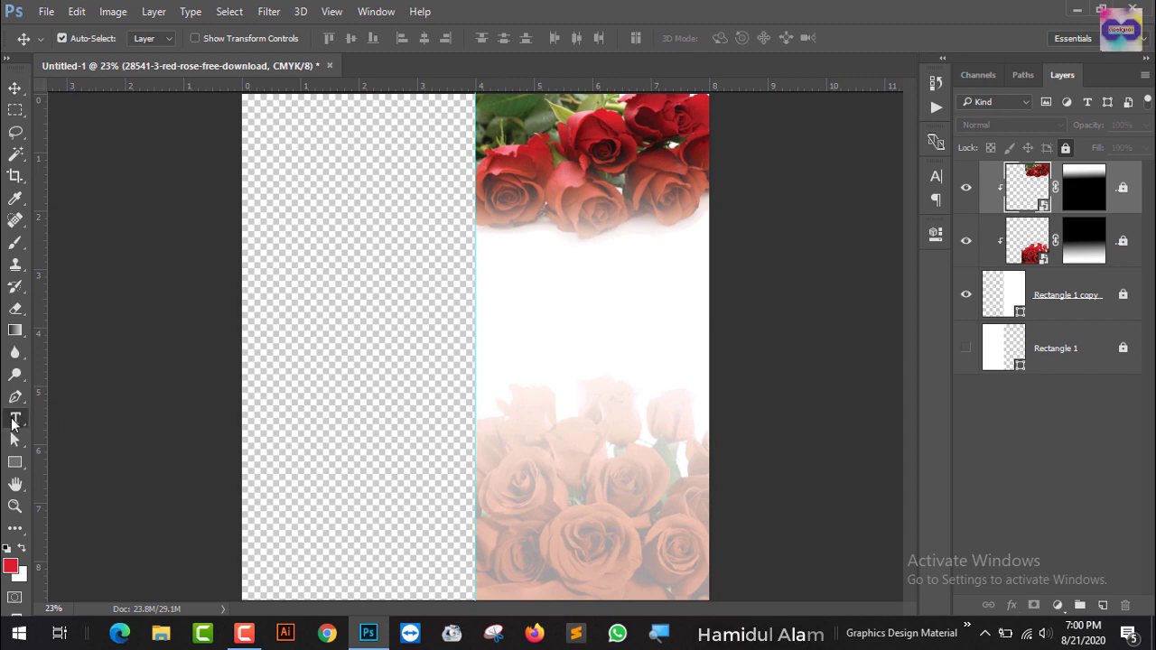
{"action": "left_click", "coordinate": [540, 342]}
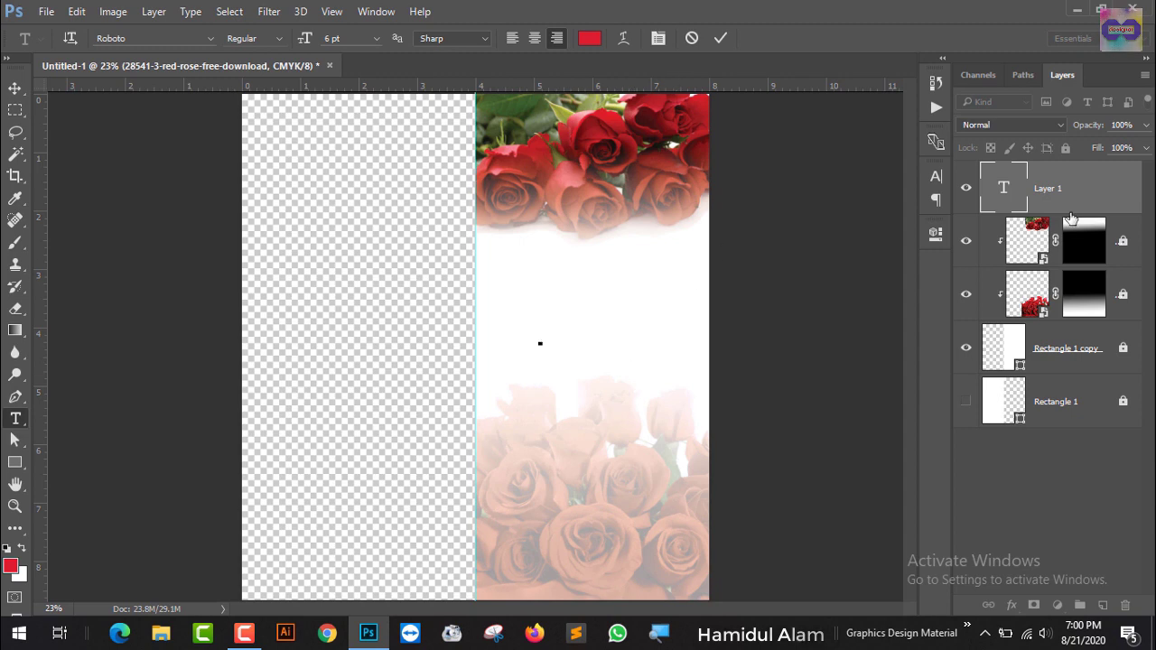
{"action": "left_click", "coordinate": [935, 177]}
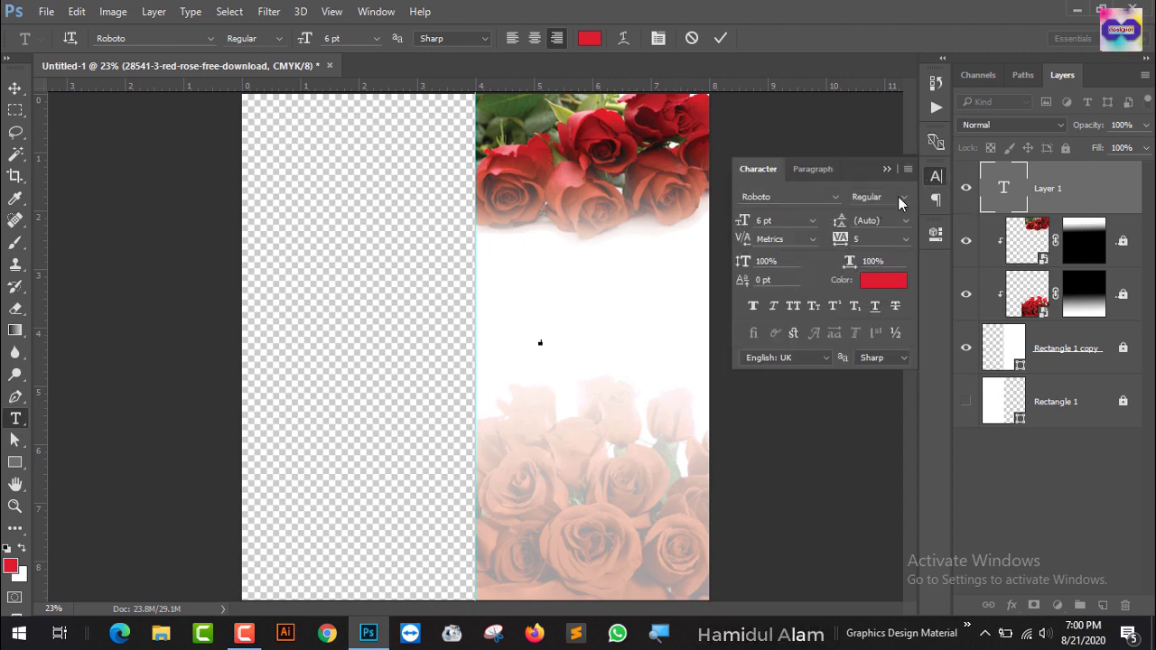
{"action": "left_click", "coordinate": [813, 220]}
{"action": "left_click", "coordinate": [799, 470]}
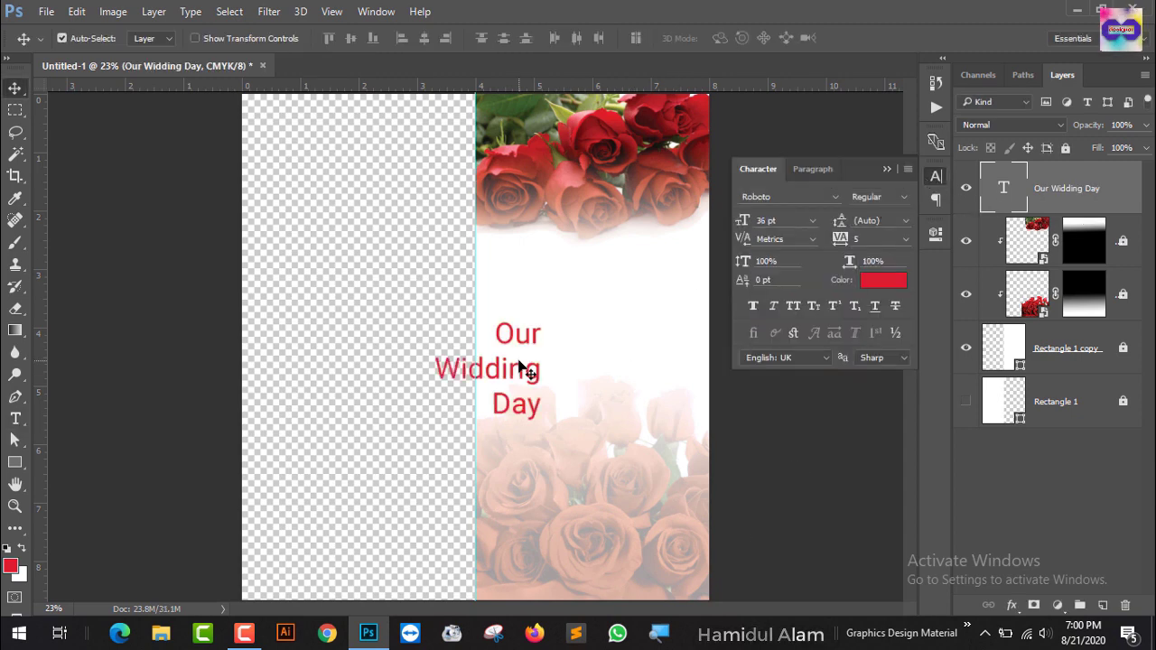
{"action": "left_click_drag", "start_coordinate": [522, 365], "coordinate": [611, 309]}
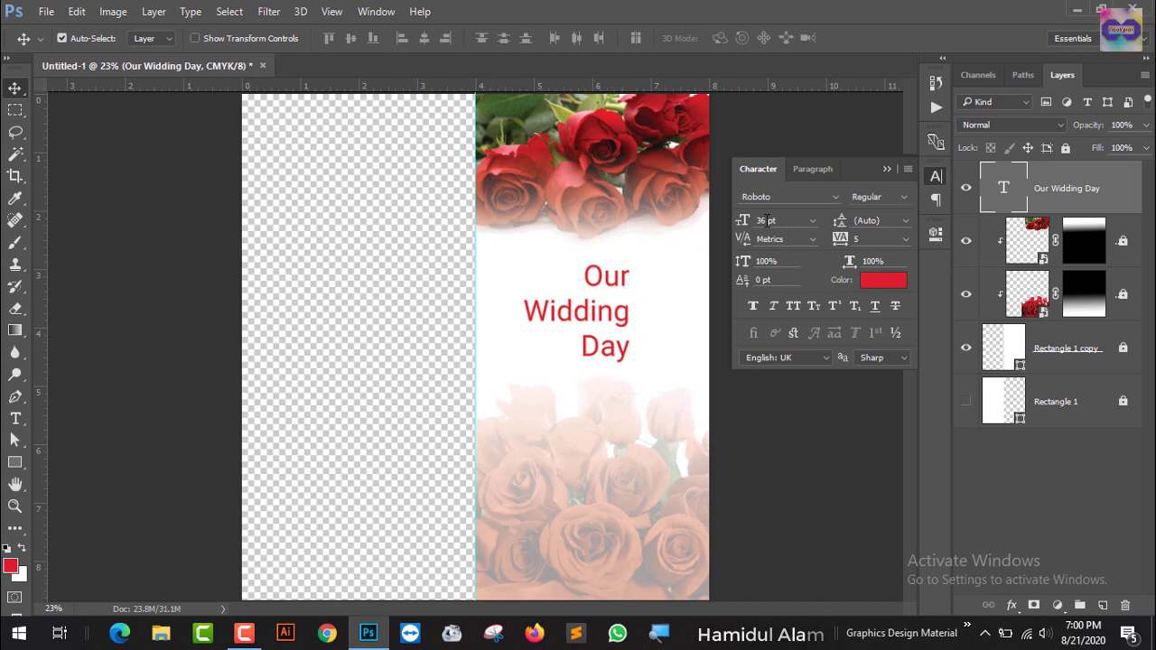
Centre-align the heading on the right panel and select its font name
{"action": "left_click", "coordinate": [818, 171]}
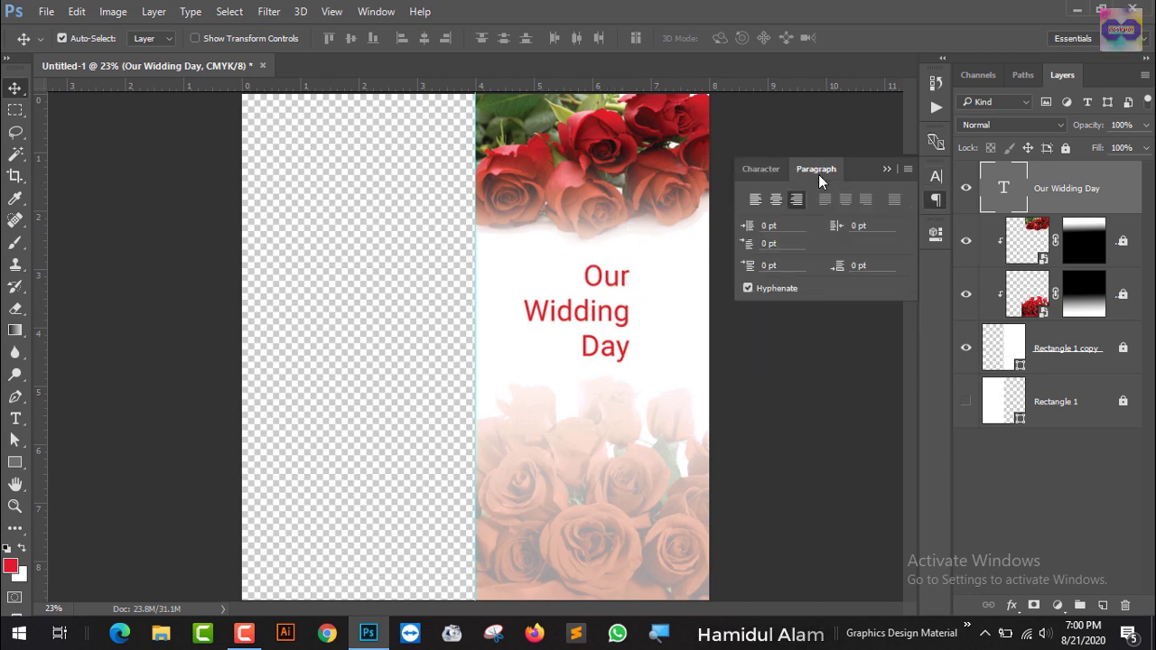
{"action": "left_click", "coordinate": [773, 201]}
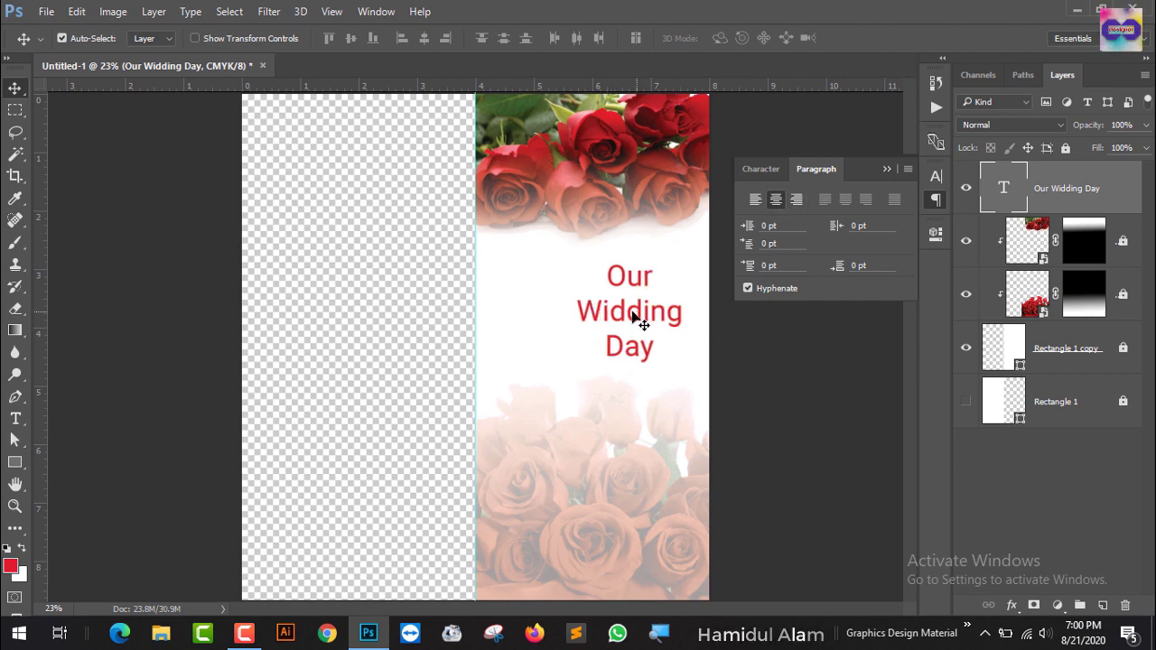
{"action": "left_click_drag", "start_coordinate": [635, 316], "coordinate": [598, 305]}
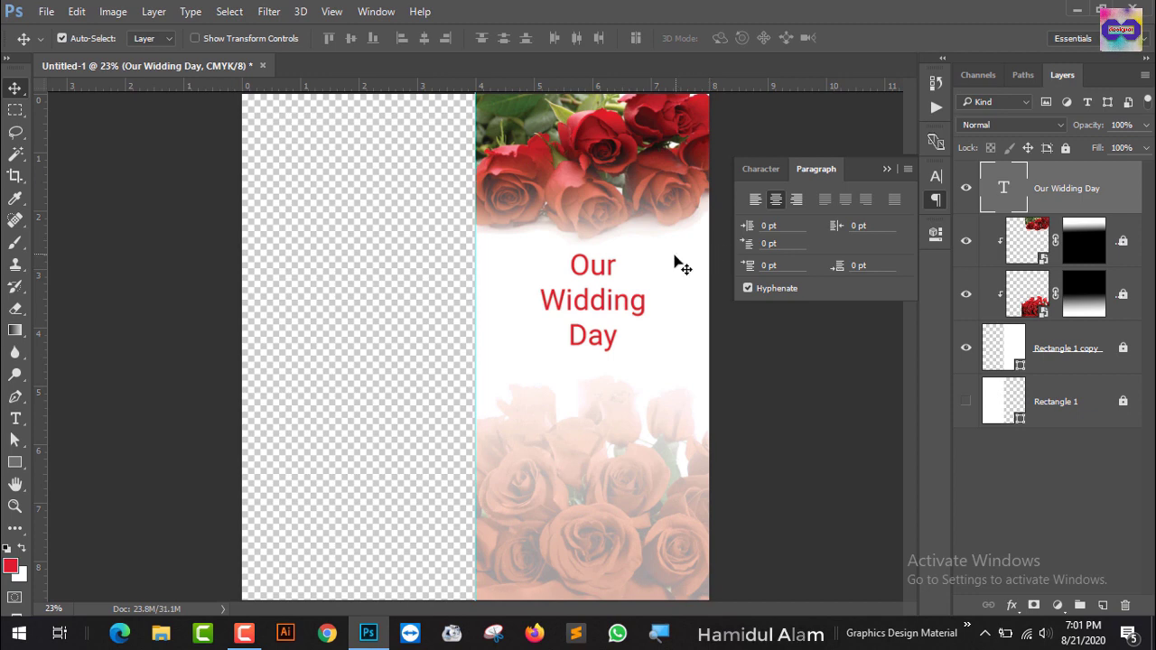
{"action": "left_click", "coordinate": [760, 168]}
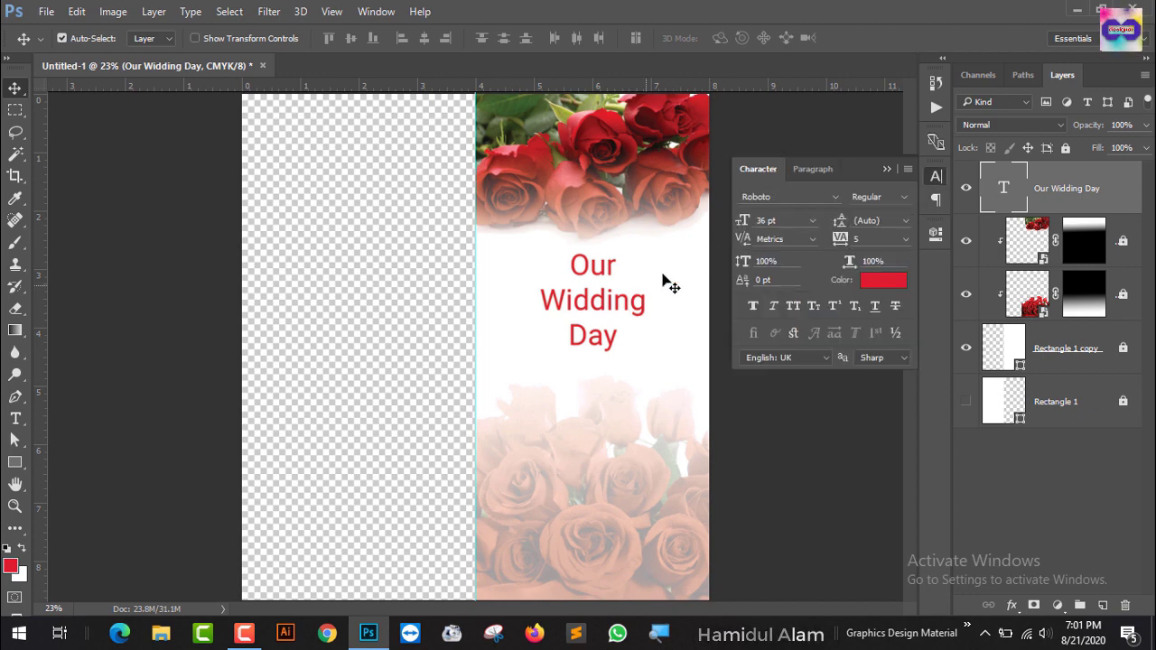
{"action": "left_click", "coordinate": [793, 199]}
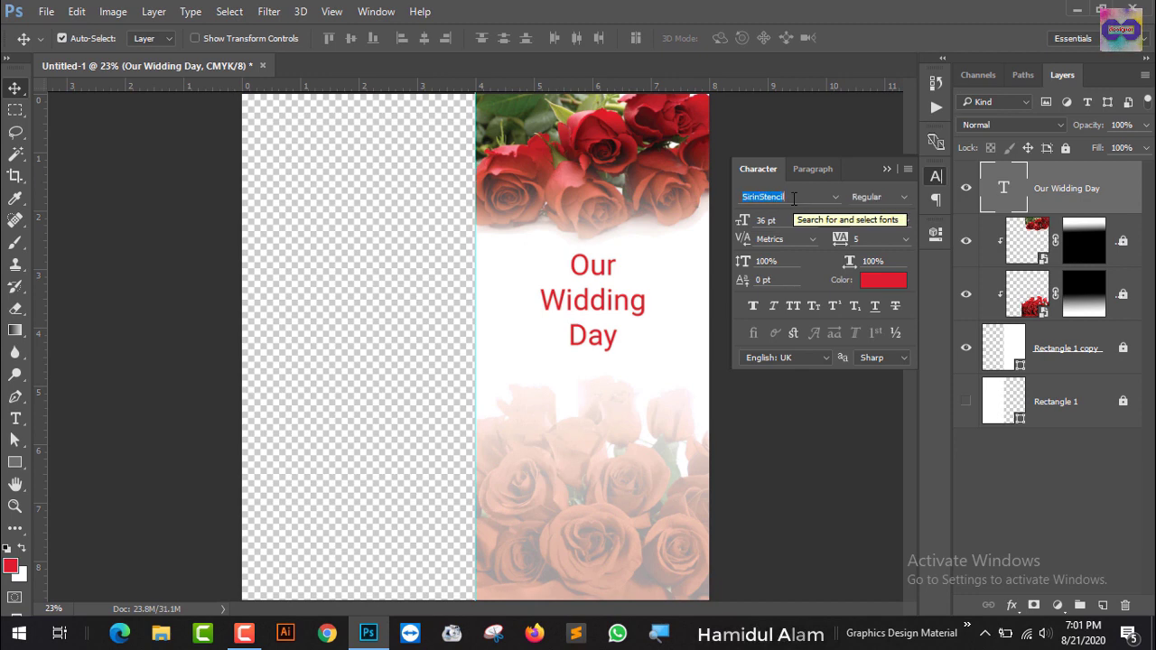
Set the heading in the Alisandra Demo font and move it higher up the panel
{"action": "key", "text": "Down"}
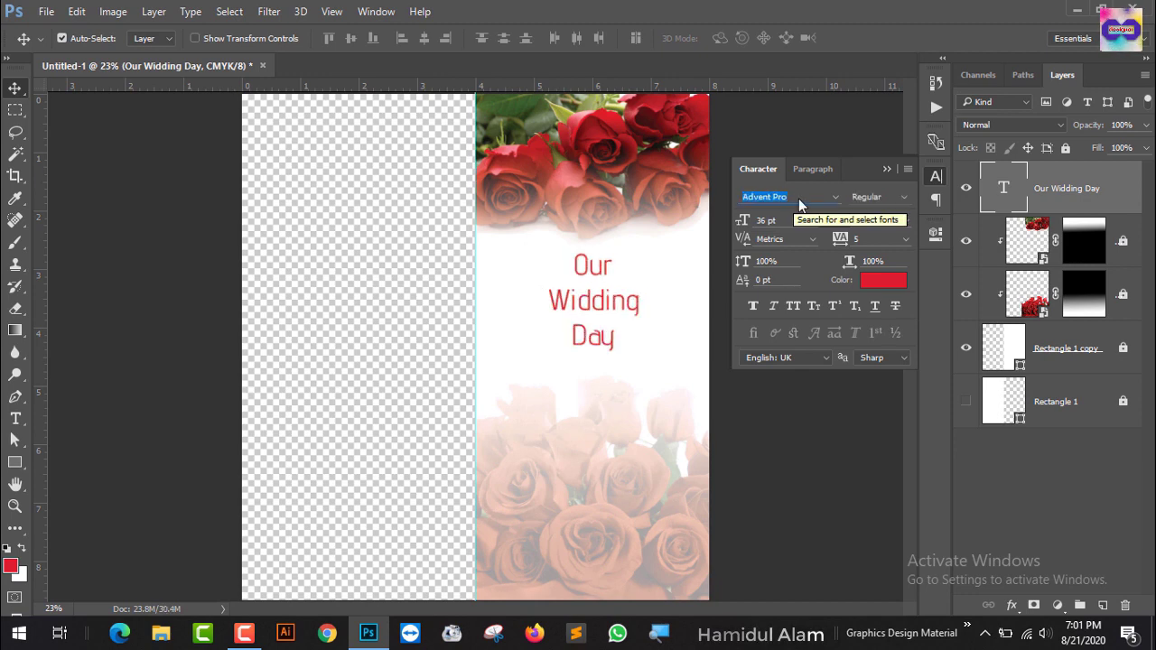
{"action": "key", "text": "Up"}
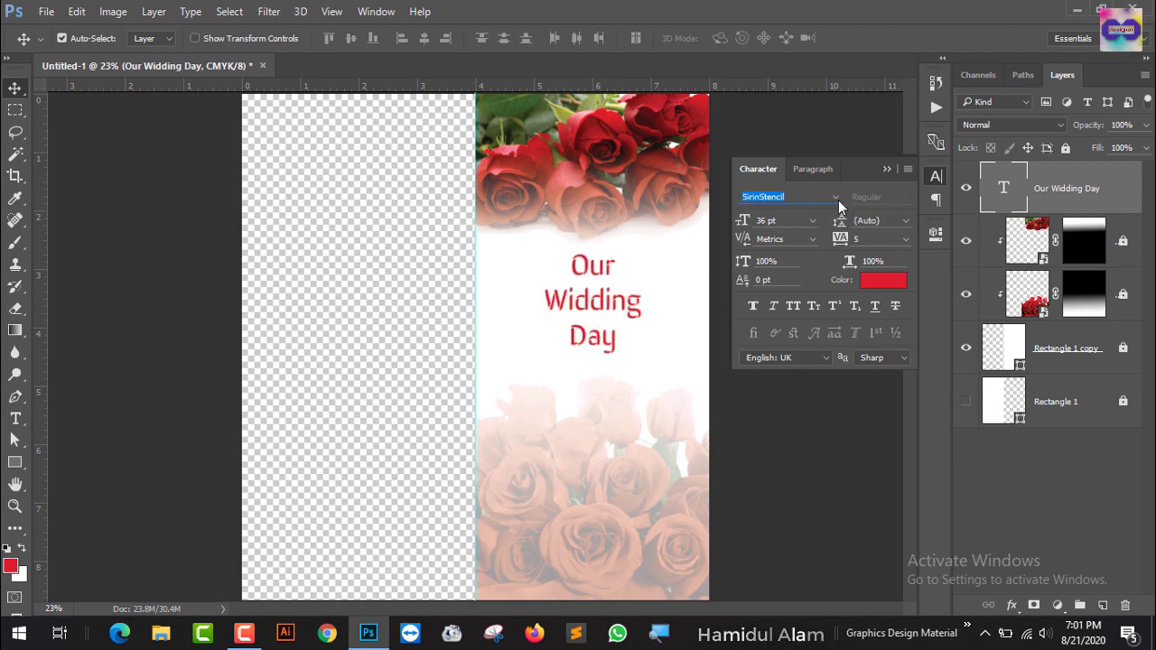
{"action": "left_click", "coordinate": [836, 196]}
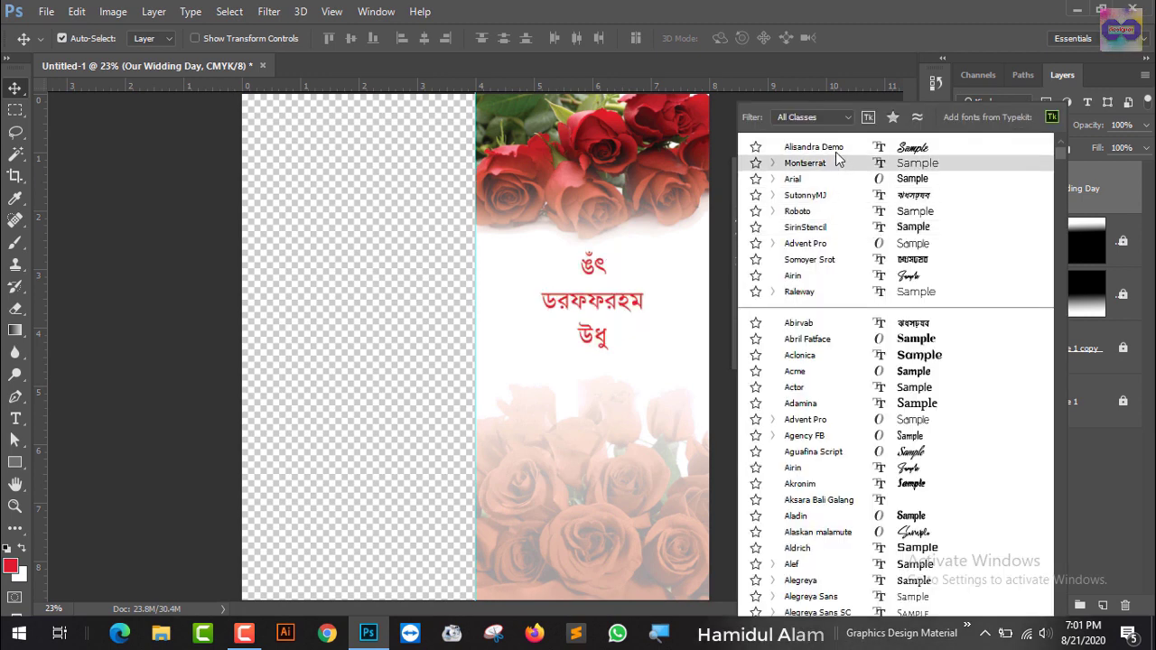
{"action": "left_click", "coordinate": [837, 150]}
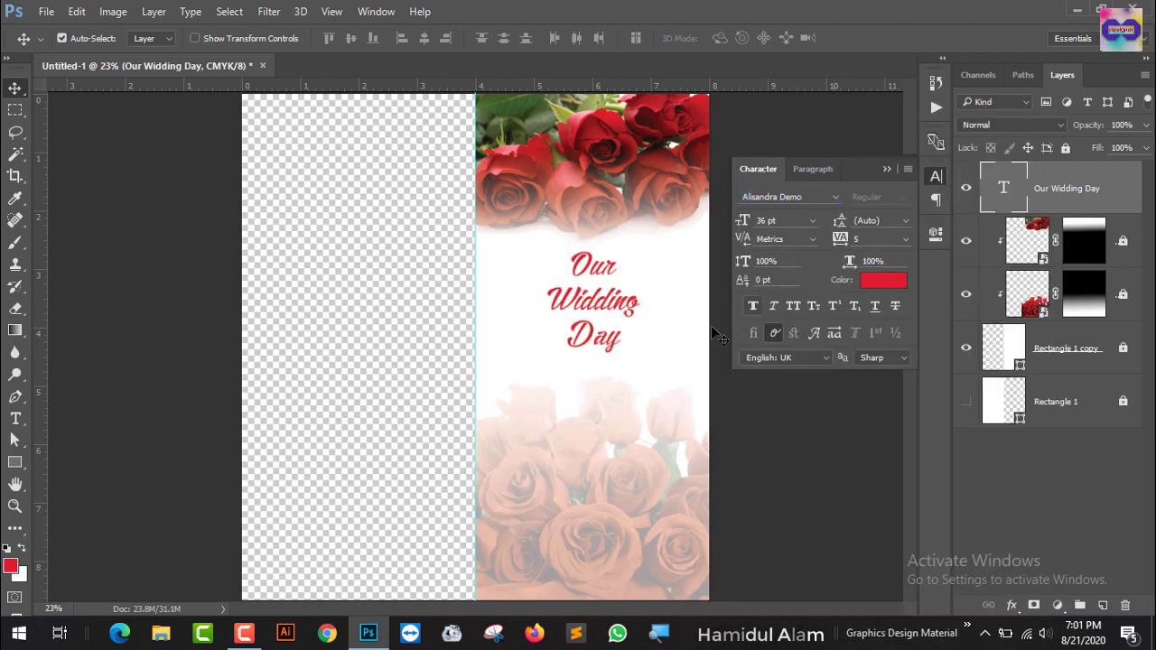
{"action": "left_click_drag", "start_coordinate": [598, 302], "coordinate": [599, 253]}
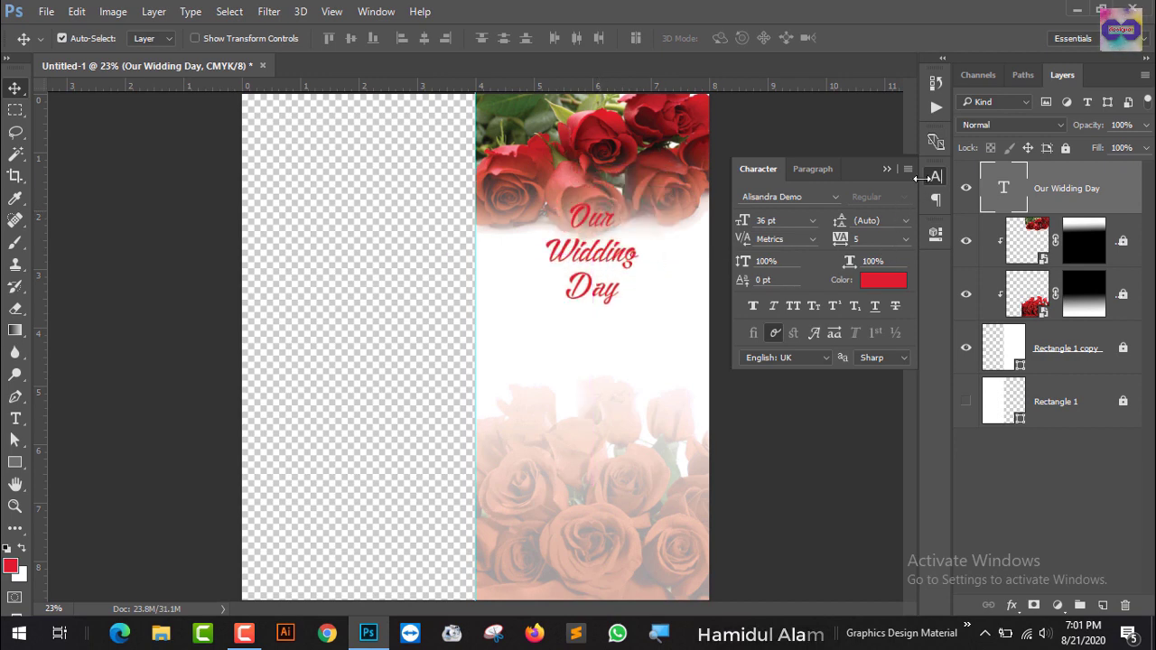
{"action": "left_click", "coordinate": [891, 283]}
Make the heading text white and move it up over the roses
{"action": "left_click_drag", "start_coordinate": [746, 285], "coordinate": [681, 209]}
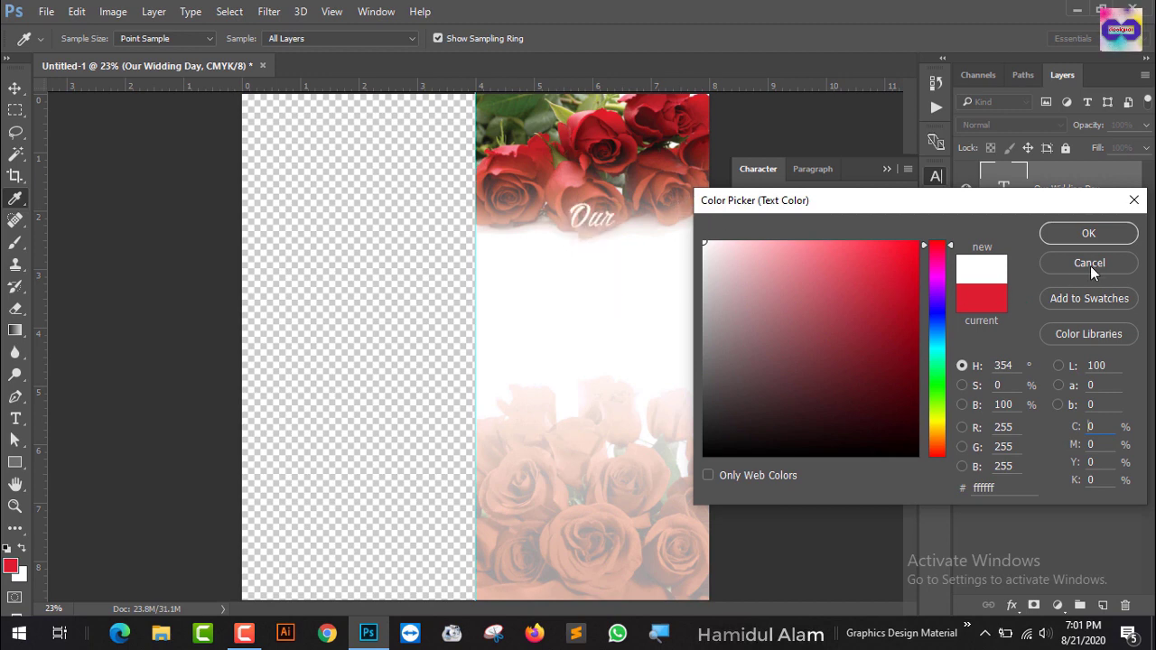
{"action": "left_click", "coordinate": [1088, 233]}
{"action": "mouse_move", "coordinate": [588, 223]}
{"action": "left_mouse_down"}
{"action": "mouse_move", "coordinate": [588, 152]}
{"action": "mouse_move", "coordinate": [581, 162]}
{"action": "left_mouse_up"}
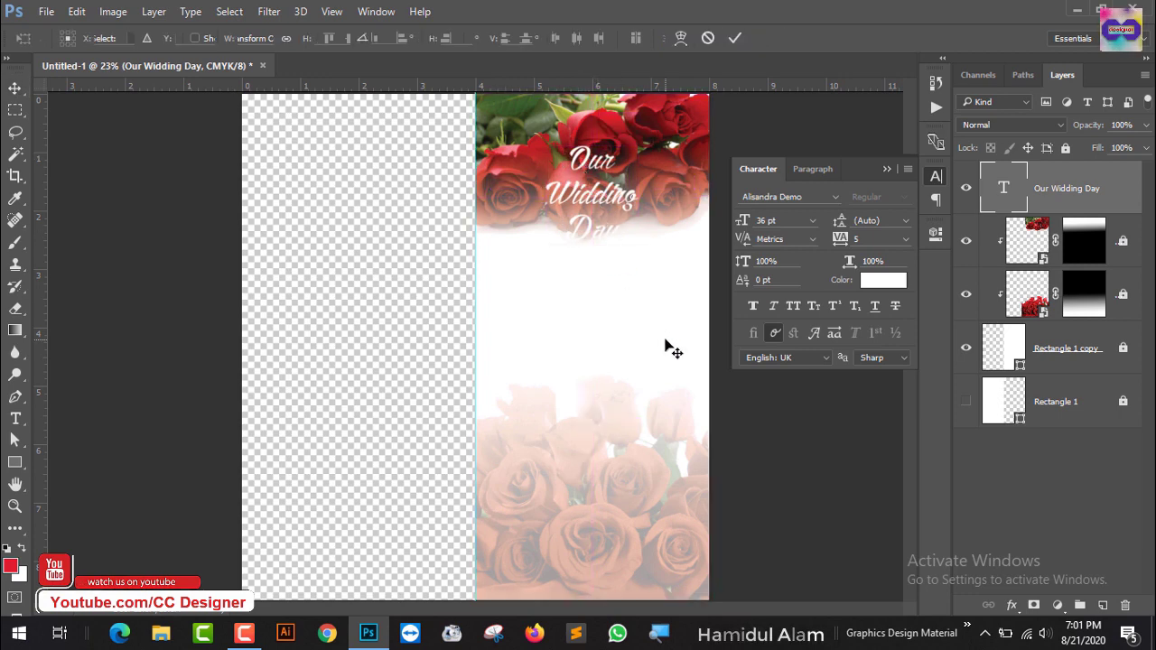
Enlarge the heading to 47.83 pt and nudge it into place, centred on the panel
{"action": "key", "text": "ctrl+t"}
{"action": "left_click_drag", "start_coordinate": [638, 250], "coordinate": [658, 276]}
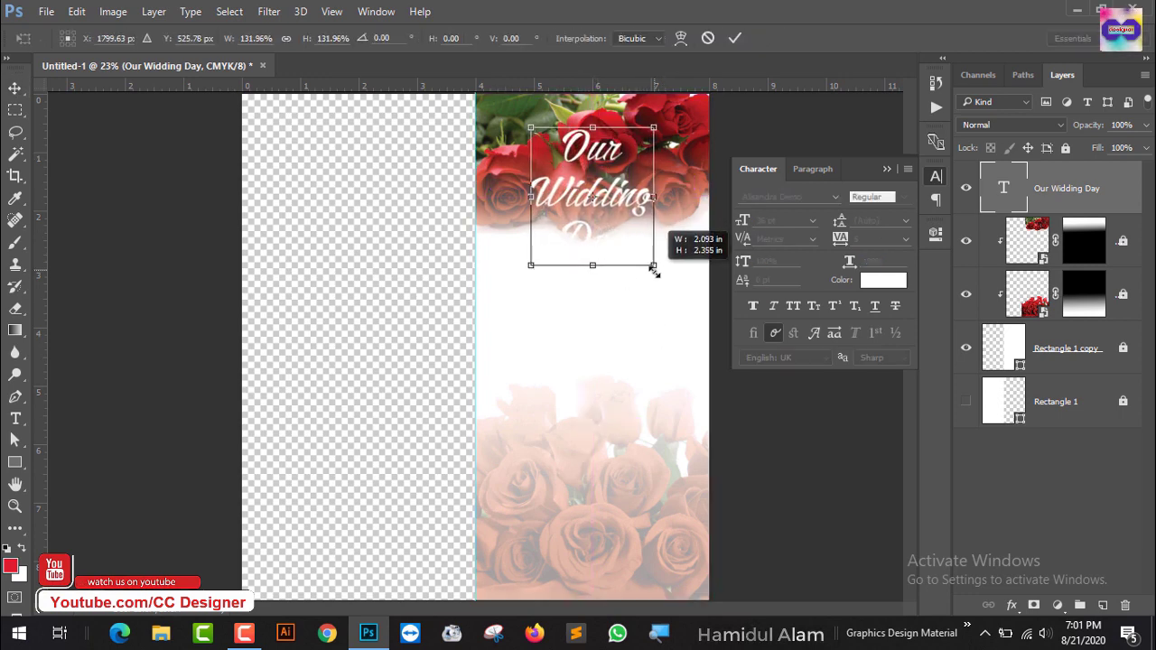
{"action": "key", "text": "Return"}
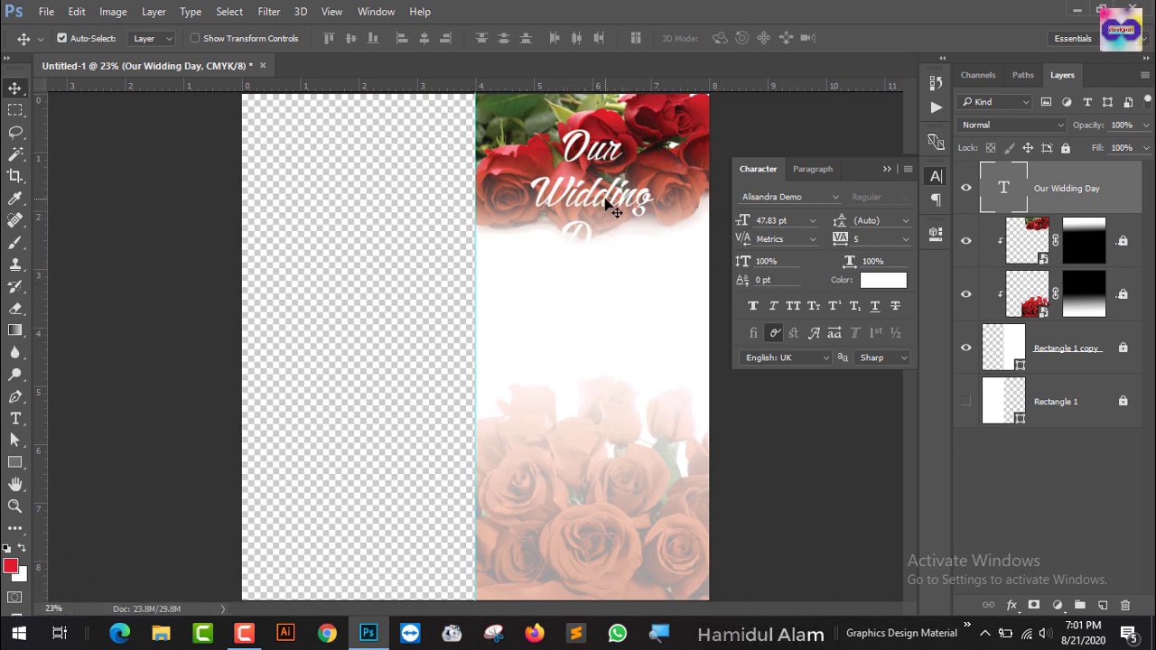
{"action": "left_click_drag", "start_coordinate": [607, 195], "coordinate": [608, 204]}
Give the title a drop shadow with higher opacity and a smaller size
{"action": "right_click", "coordinate": [1078, 203]}
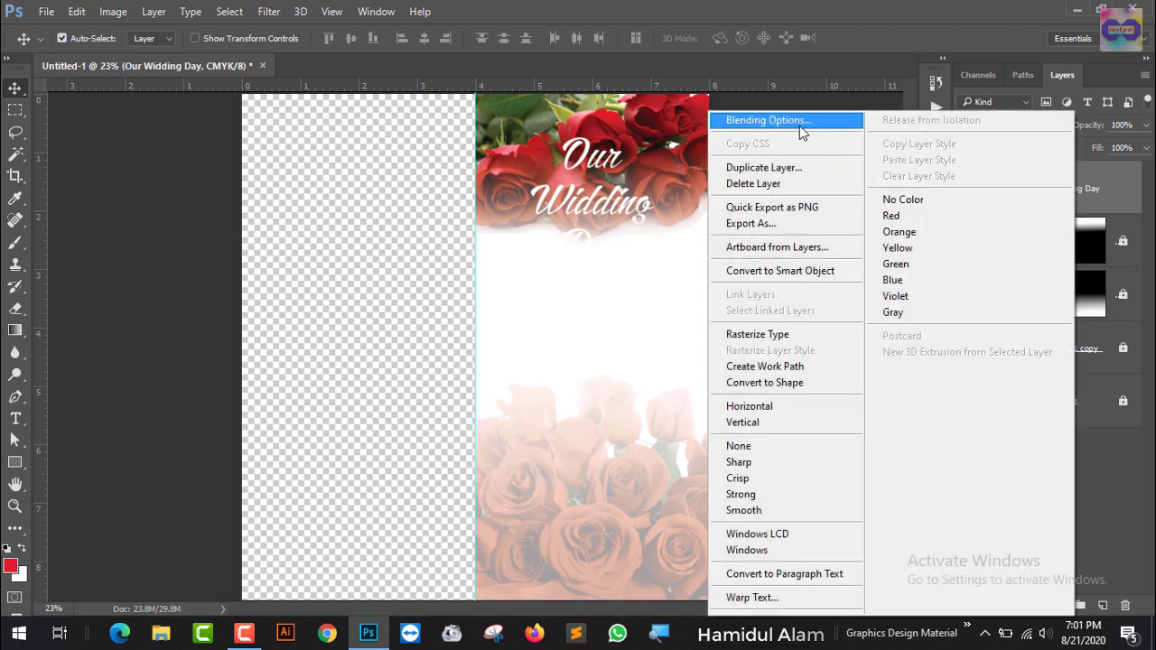
{"action": "left_click", "coordinate": [798, 126]}
{"action": "double_click", "coordinate": [1037, 188]}
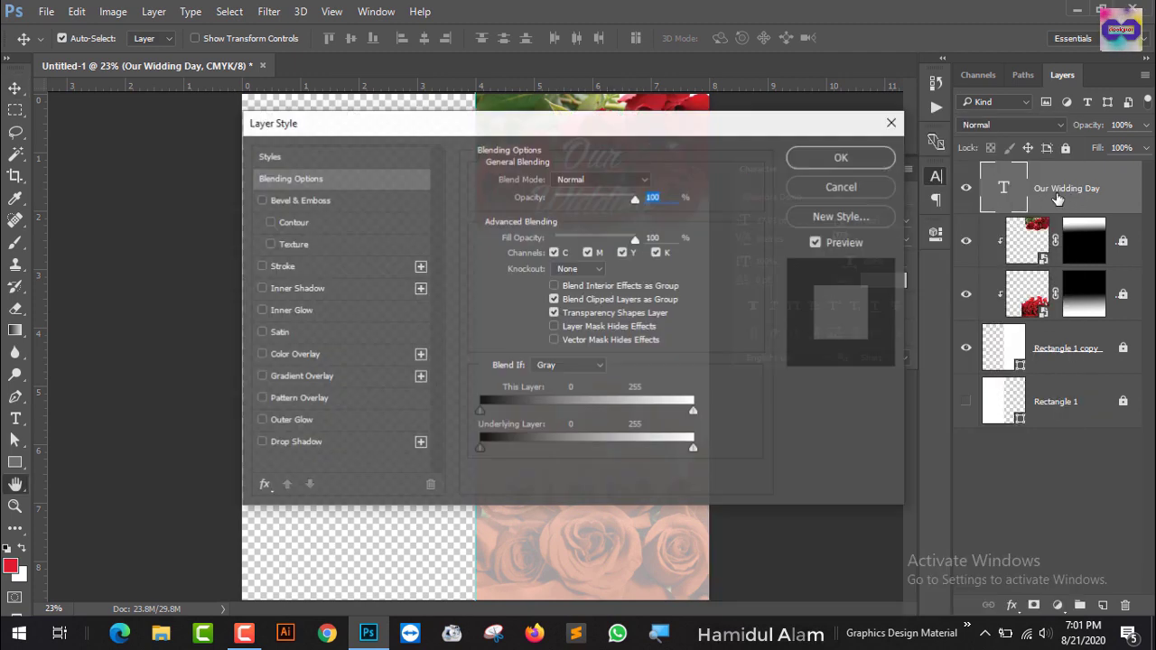
{"action": "left_click_drag", "start_coordinate": [335, 129], "coordinate": [815, 113]}
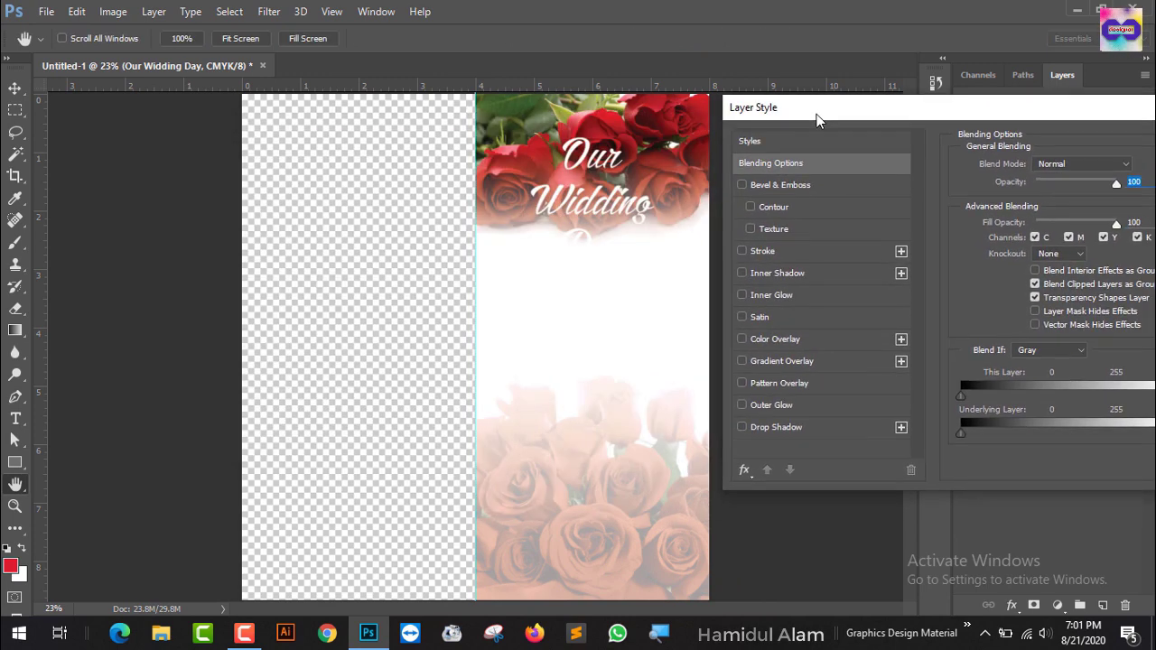
{"action": "left_click", "coordinate": [767, 426]}
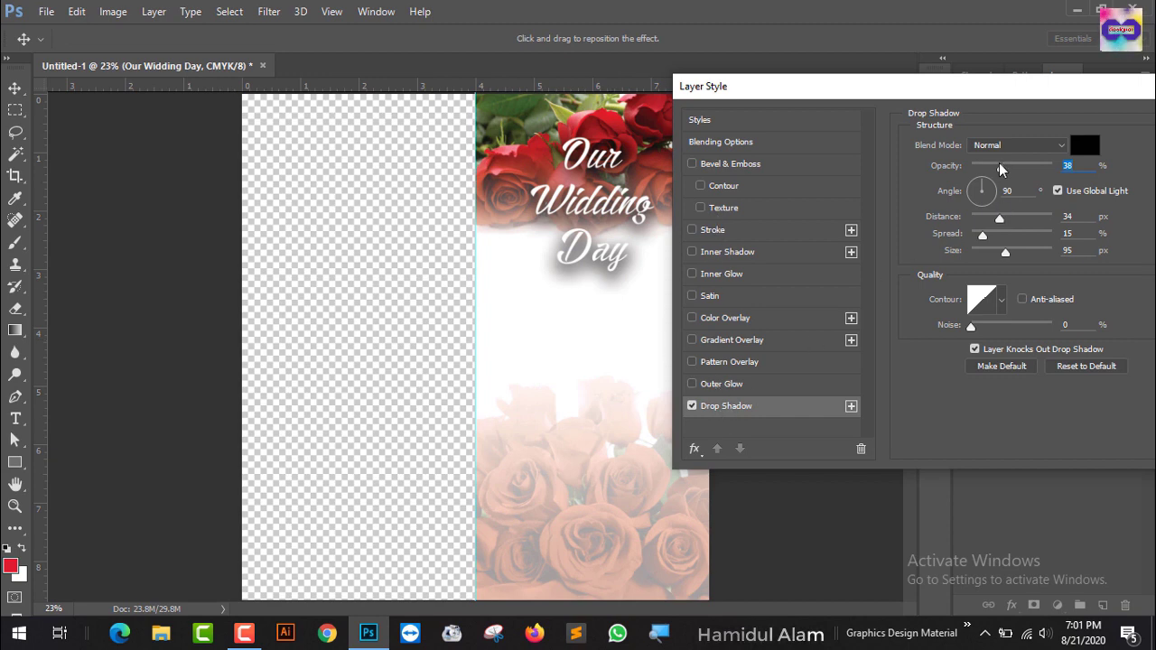
{"action": "mouse_move", "coordinate": [1002, 166]}
{"action": "left_mouse_down"}
{"action": "mouse_move", "coordinate": [1016, 171]}
{"action": "mouse_move", "coordinate": [1005, 172]}
{"action": "left_mouse_up"}
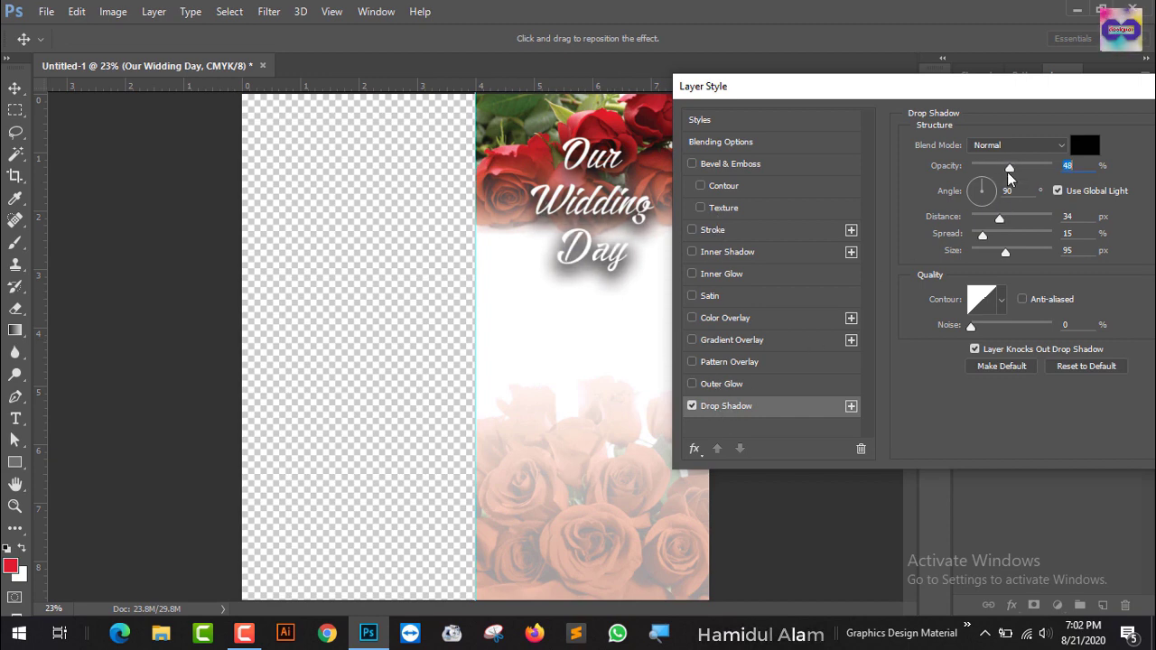
{"action": "left_click_drag", "start_coordinate": [1005, 252], "coordinate": [996, 255]}
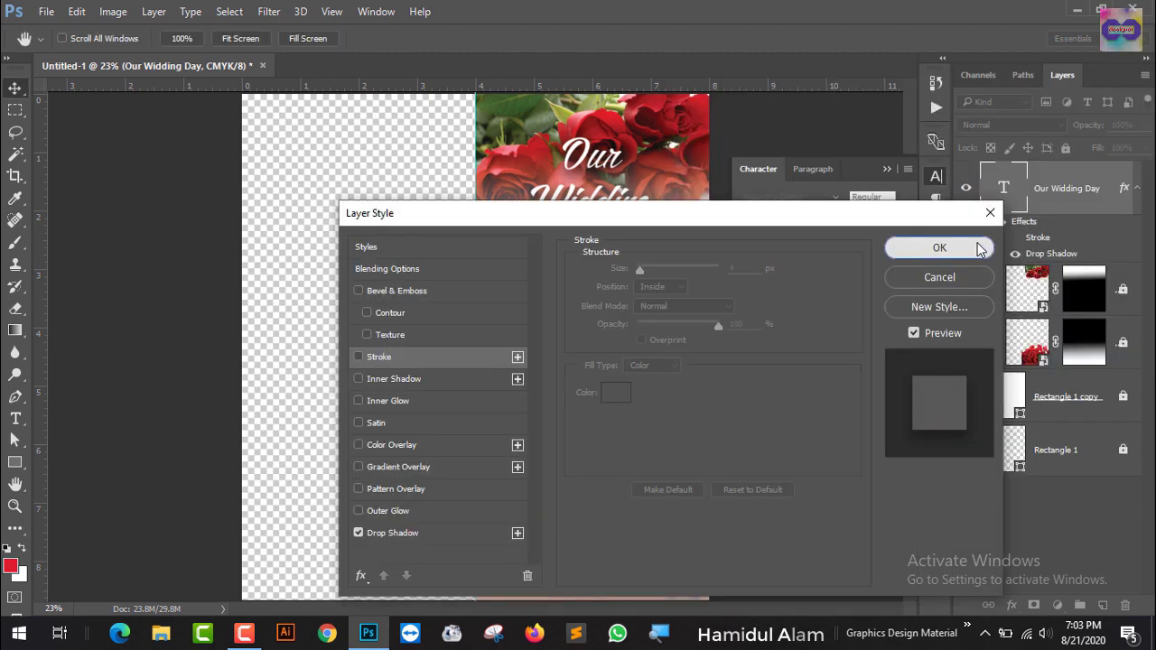
{"action": "left_click", "coordinate": [939, 243]}
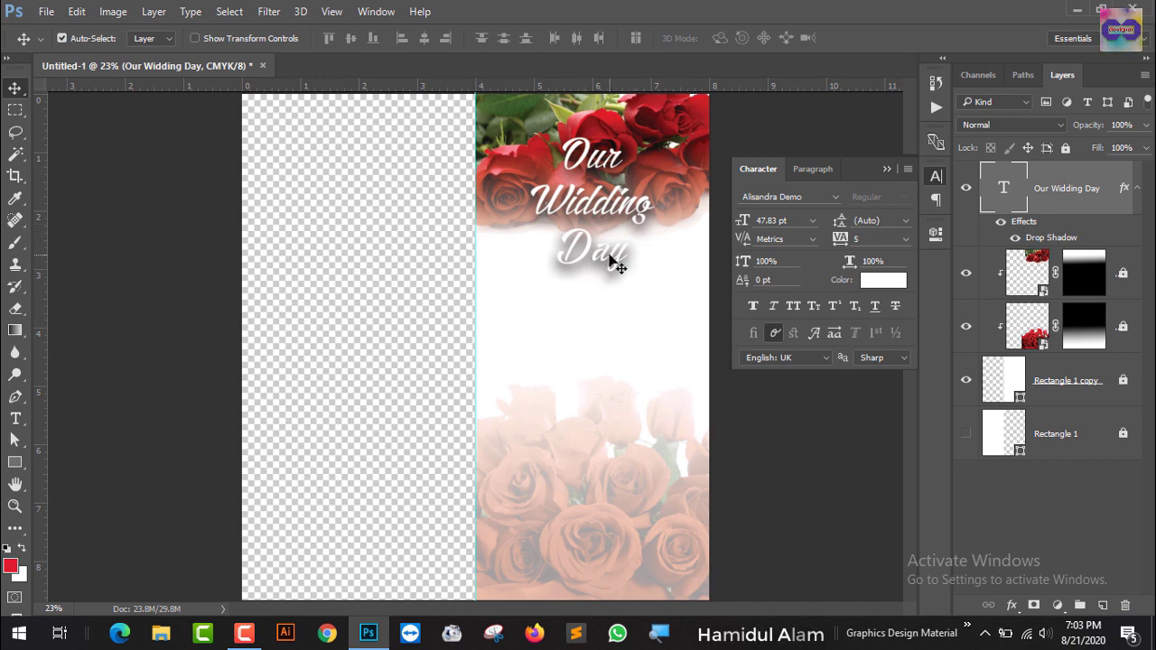
Lift the title slightly and shrink it back to 36 pt
{"action": "left_click_drag", "start_coordinate": [602, 265], "coordinate": [603, 261]}
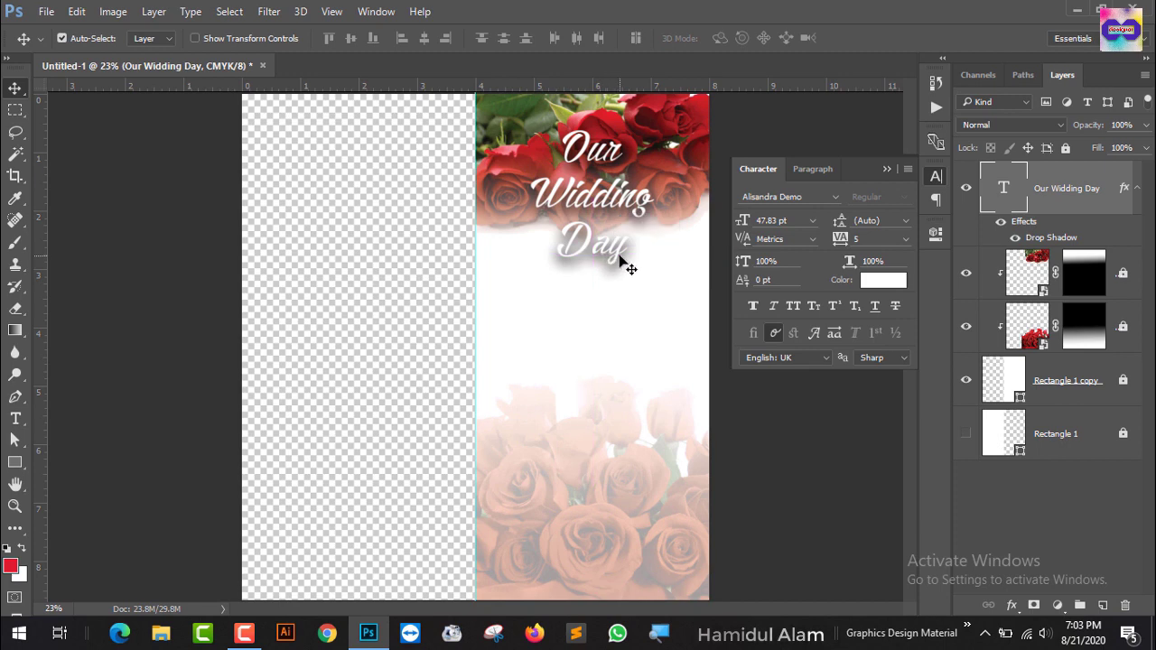
{"action": "left_click", "coordinate": [812, 221]}
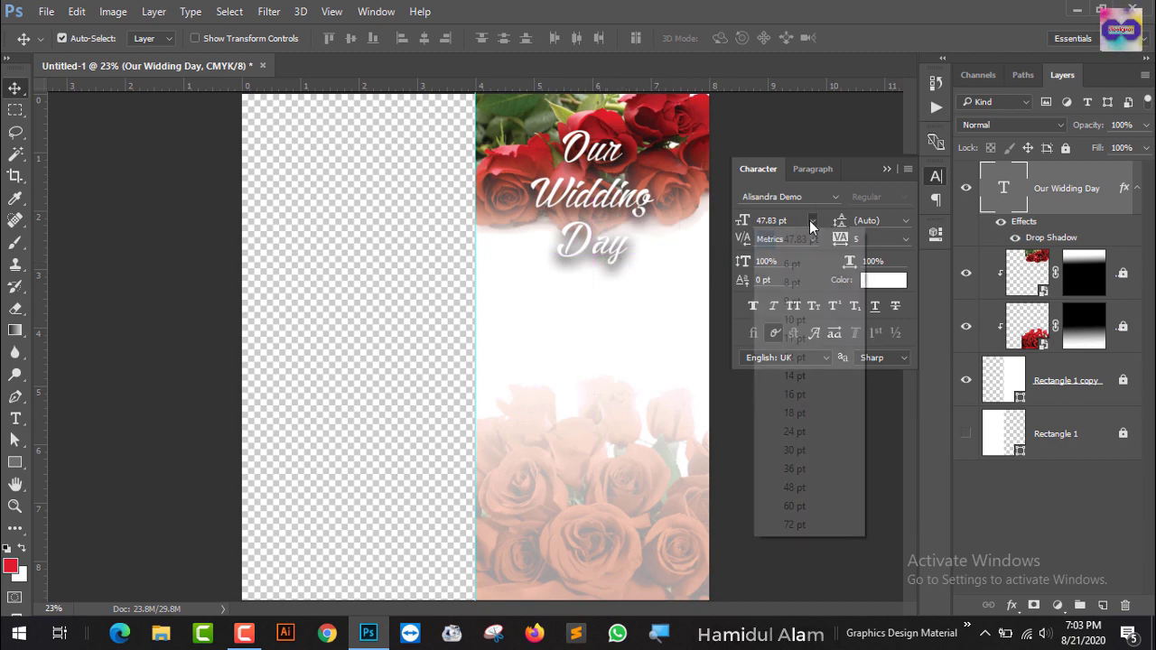
{"action": "left_click", "coordinate": [818, 469]}
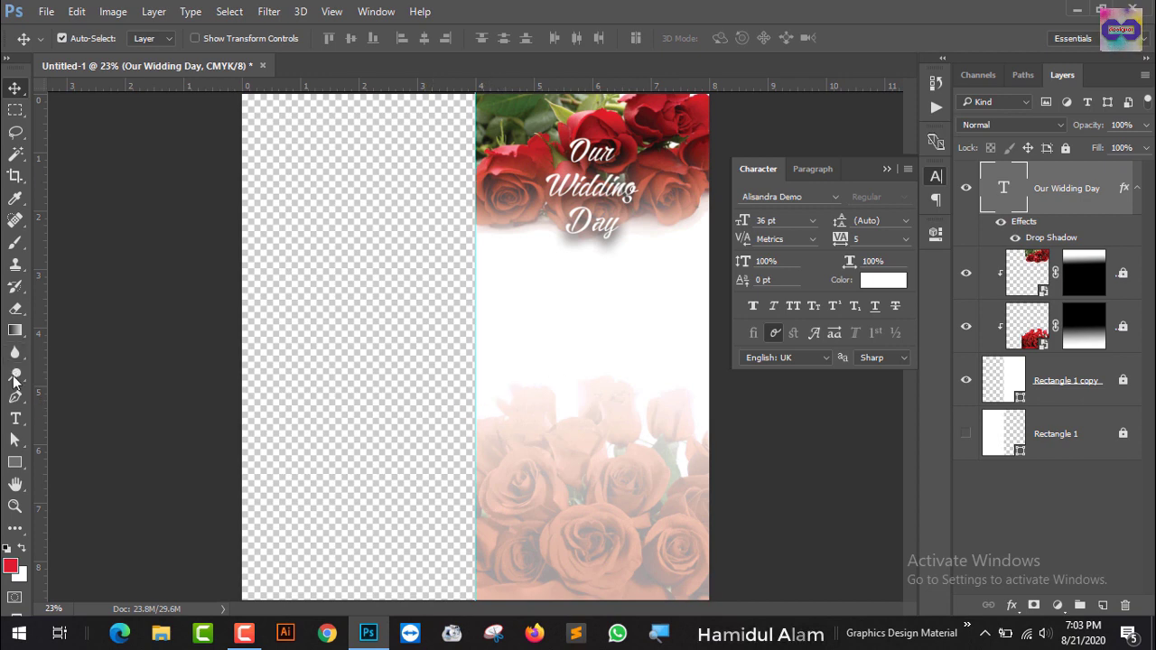
Add a 'wedding Ceremoney of' text line below the title
{"action": "left_click", "coordinate": [16, 418]}
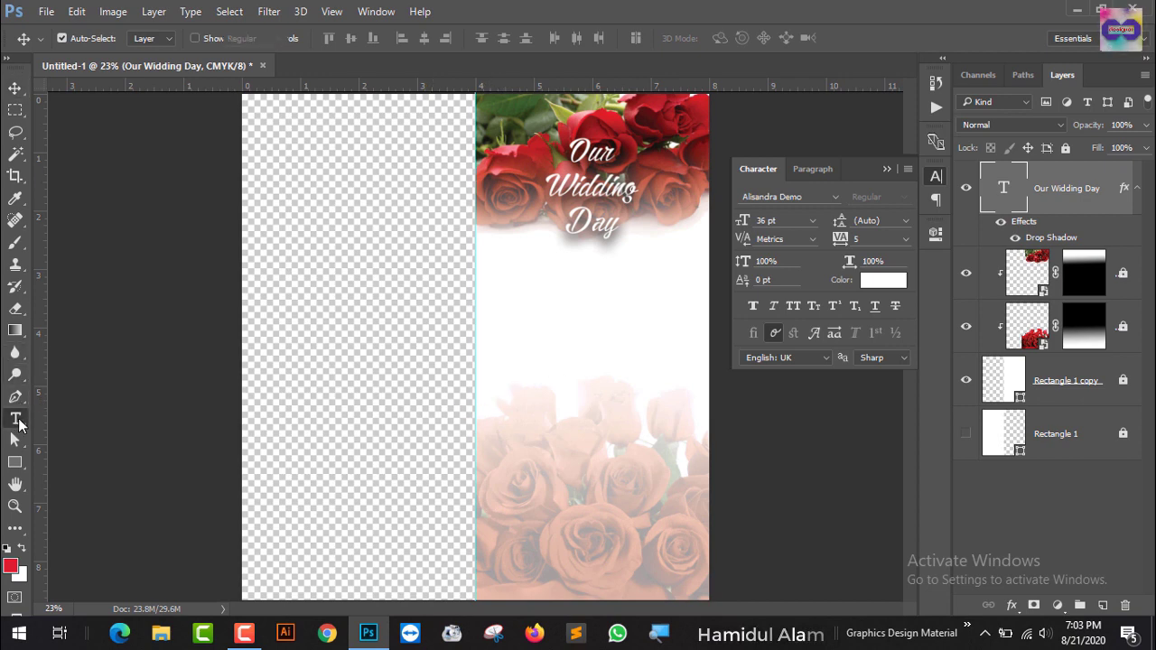
{"action": "left_click", "coordinate": [564, 315]}
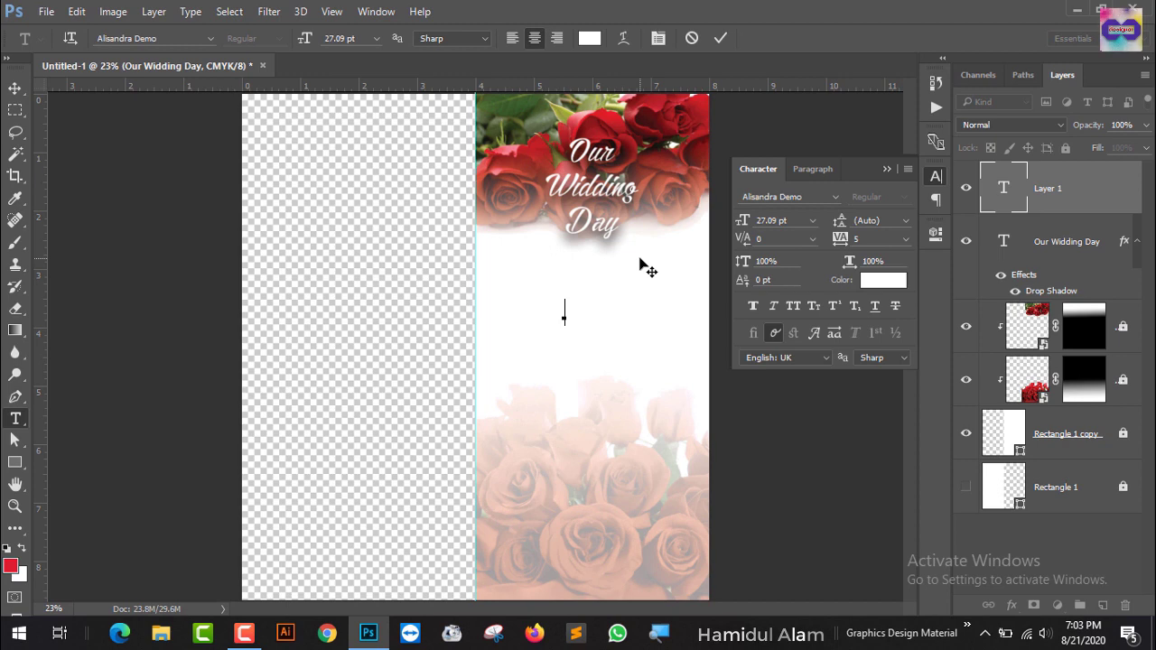
{"action": "key", "text": "ctrl+Return"}
{"action": "key", "text": "v"}
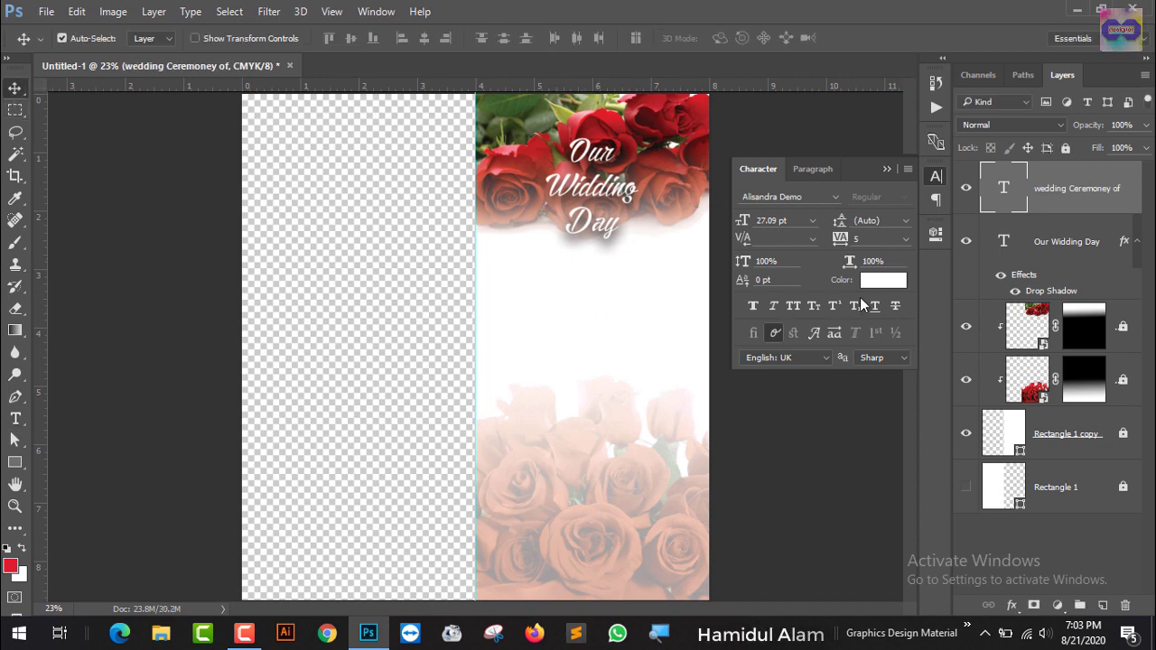
Move the ceremony line under the title and tint it a rose-brown sampled from the flowers
{"action": "left_click", "coordinate": [883, 282]}
{"action": "left_click", "coordinate": [703, 444]}
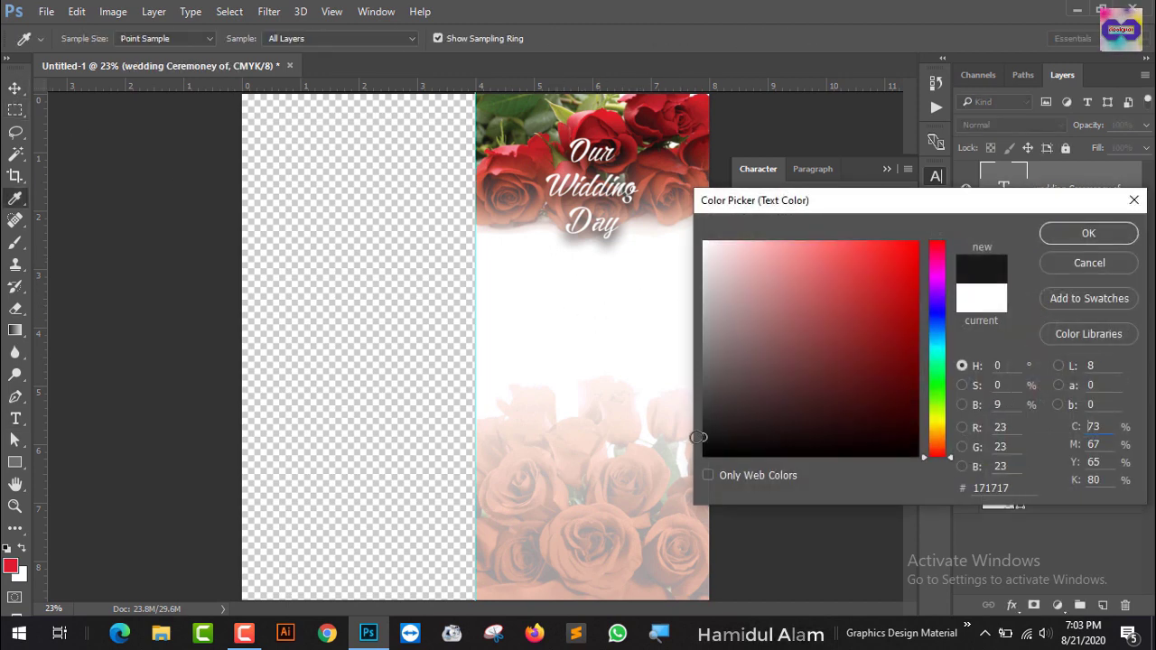
{"action": "left_click", "coordinate": [1089, 234]}
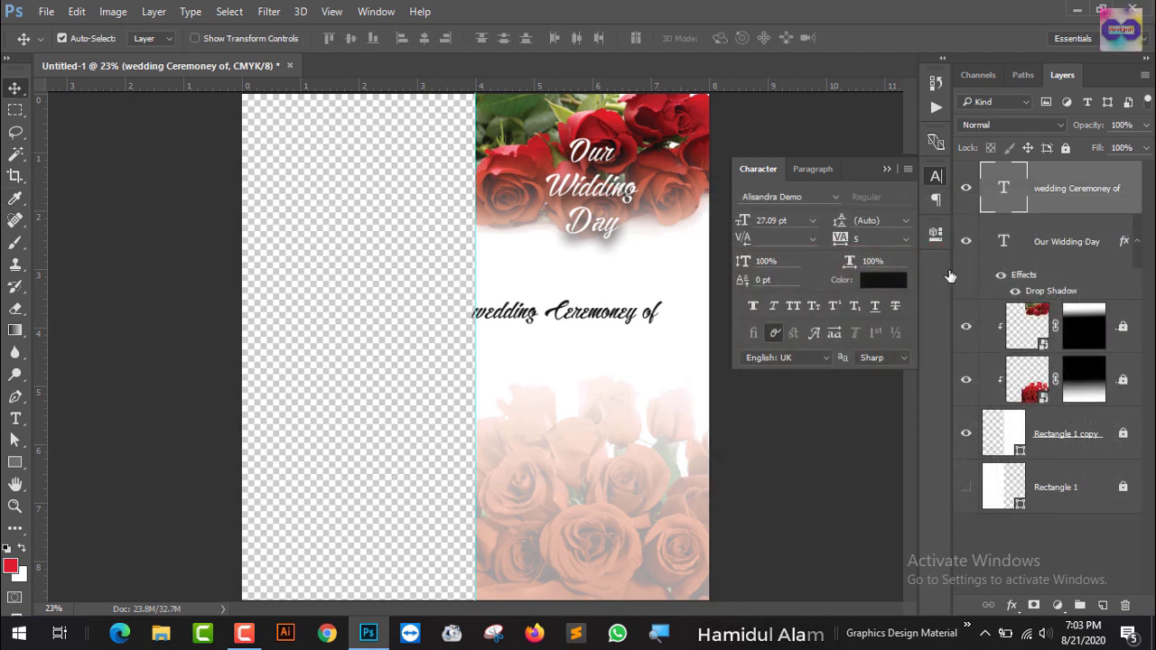
{"action": "mouse_move", "coordinate": [614, 323]}
{"action": "left_mouse_down"}
{"action": "mouse_move", "coordinate": [634, 308]}
{"action": "mouse_move", "coordinate": [629, 317]}
{"action": "left_mouse_up"}
{"action": "left_click", "coordinate": [861, 283]}
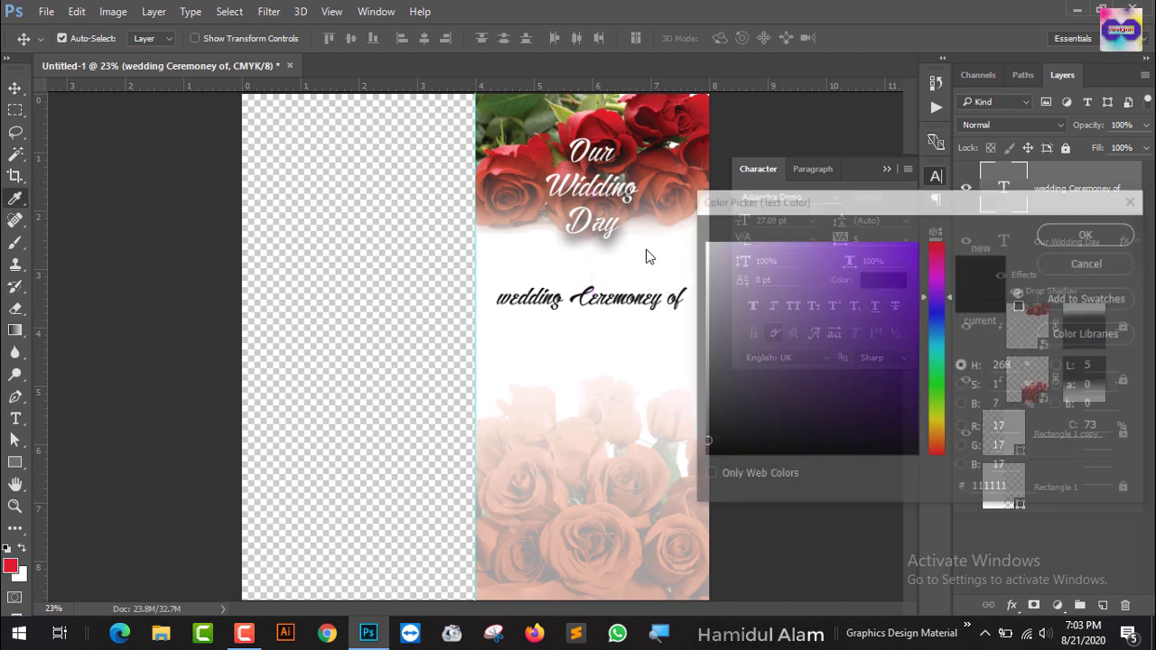
{"action": "left_click", "coordinate": [521, 185]}
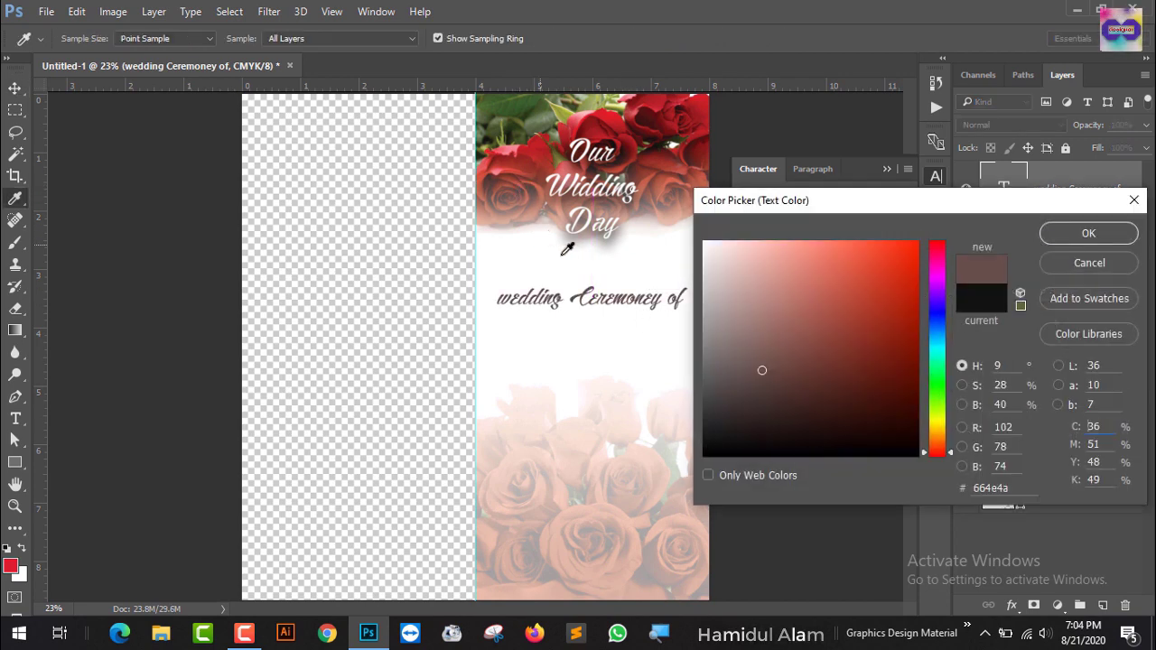
{"action": "left_click", "coordinate": [1090, 234]}
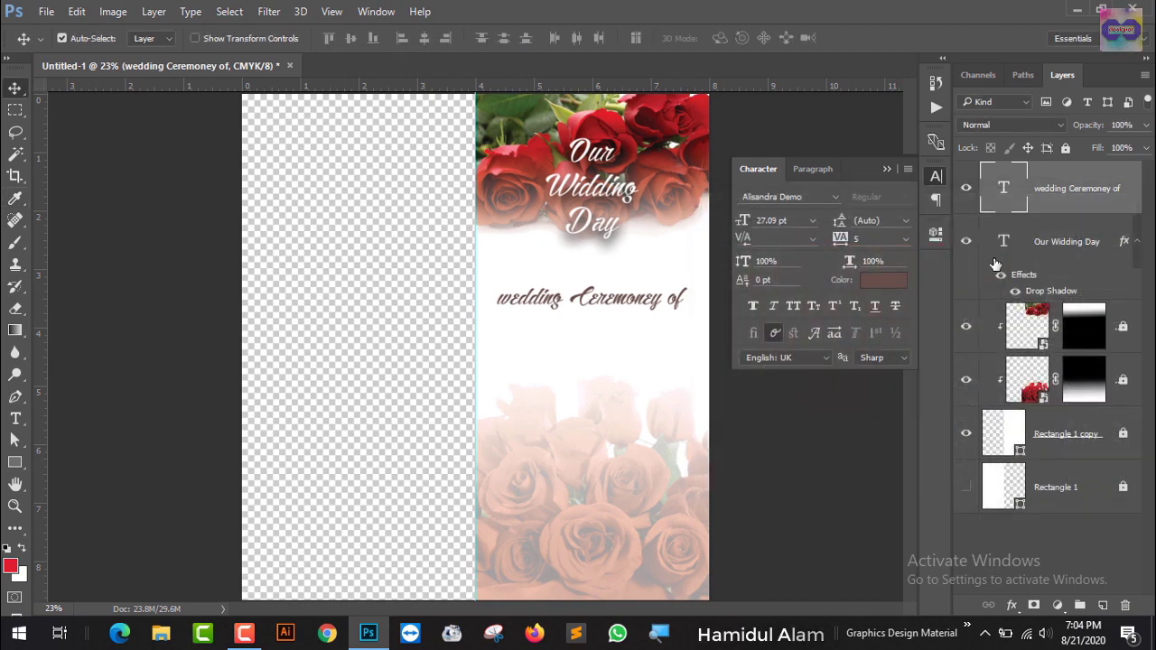
{"action": "left_click", "coordinate": [885, 168]}
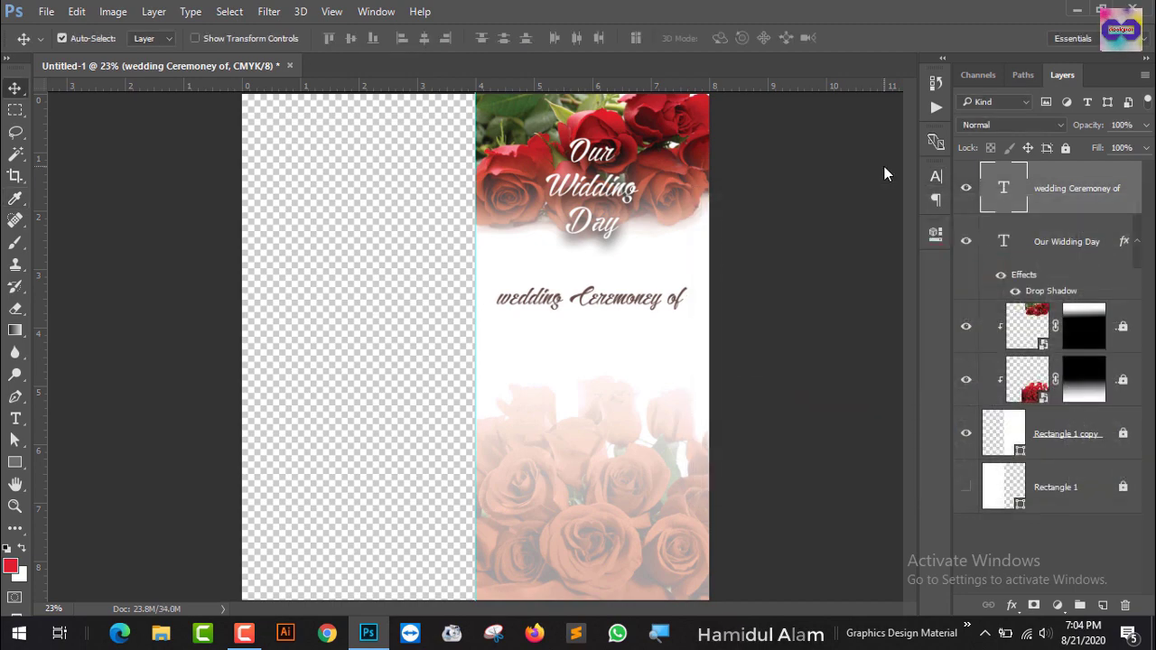
Capitalise the ceremony line to read 'Wedding Ceremoney of'
{"action": "key", "text": "ctrl+plus"}
{"action": "key", "text": "ctrl+plus"}
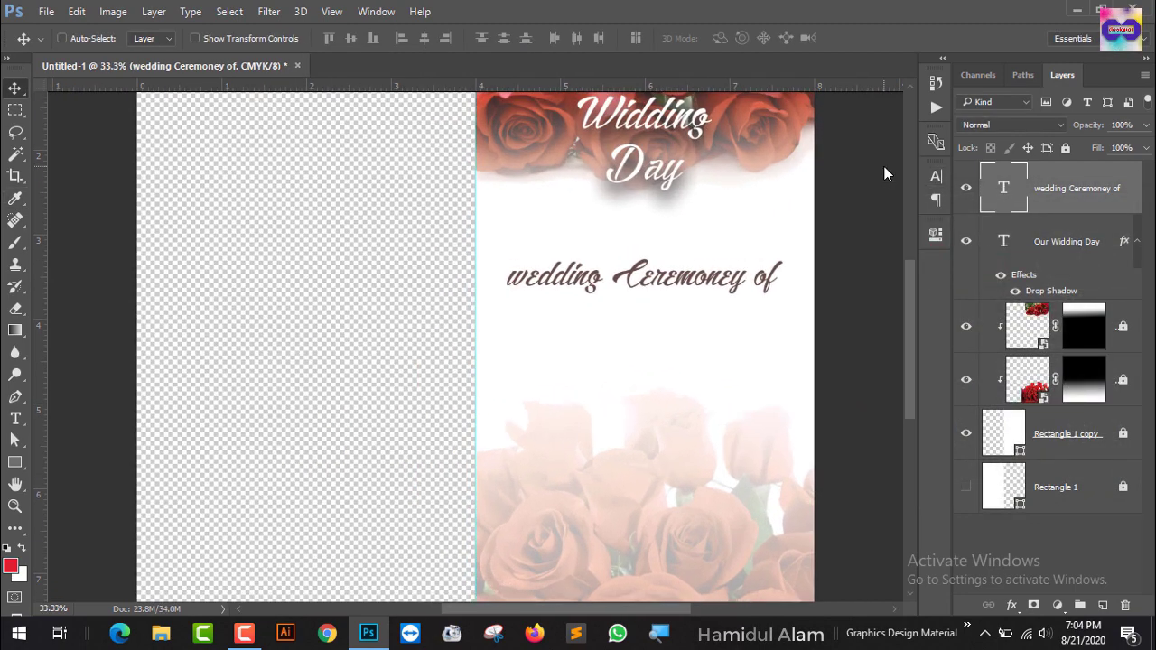
{"action": "key", "text": "ctrl+plus"}
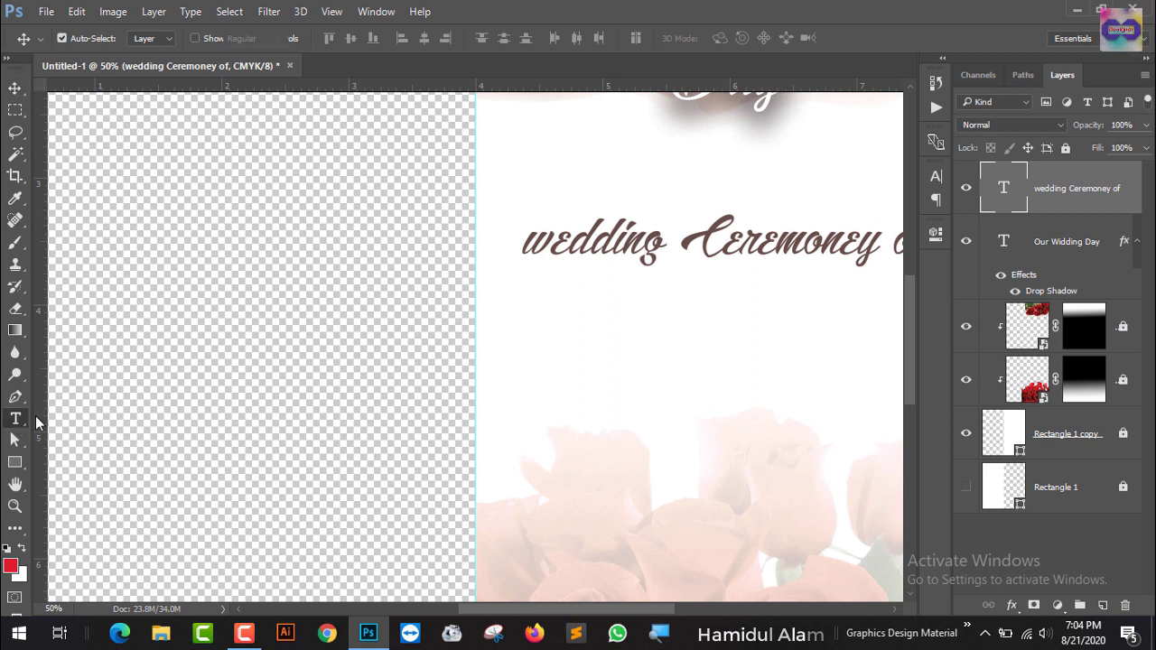
{"action": "left_click", "coordinate": [15, 418]}
{"action": "left_click_drag", "start_coordinate": [542, 244], "coordinate": [529, 246]}
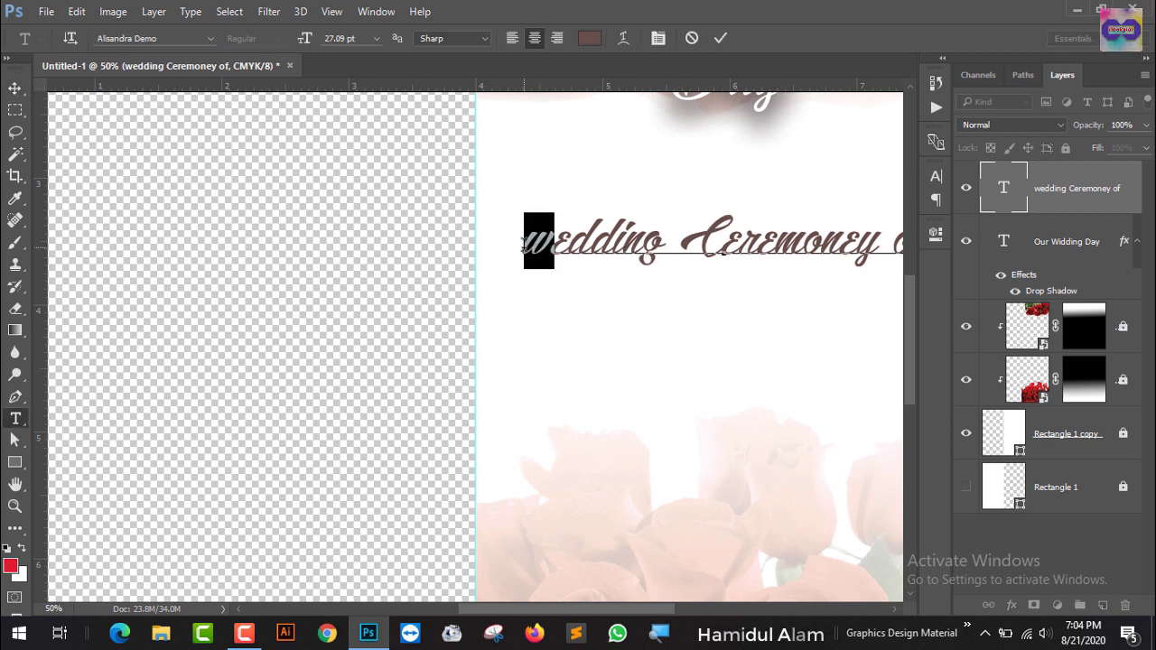
{"action": "type", "text": "W"}
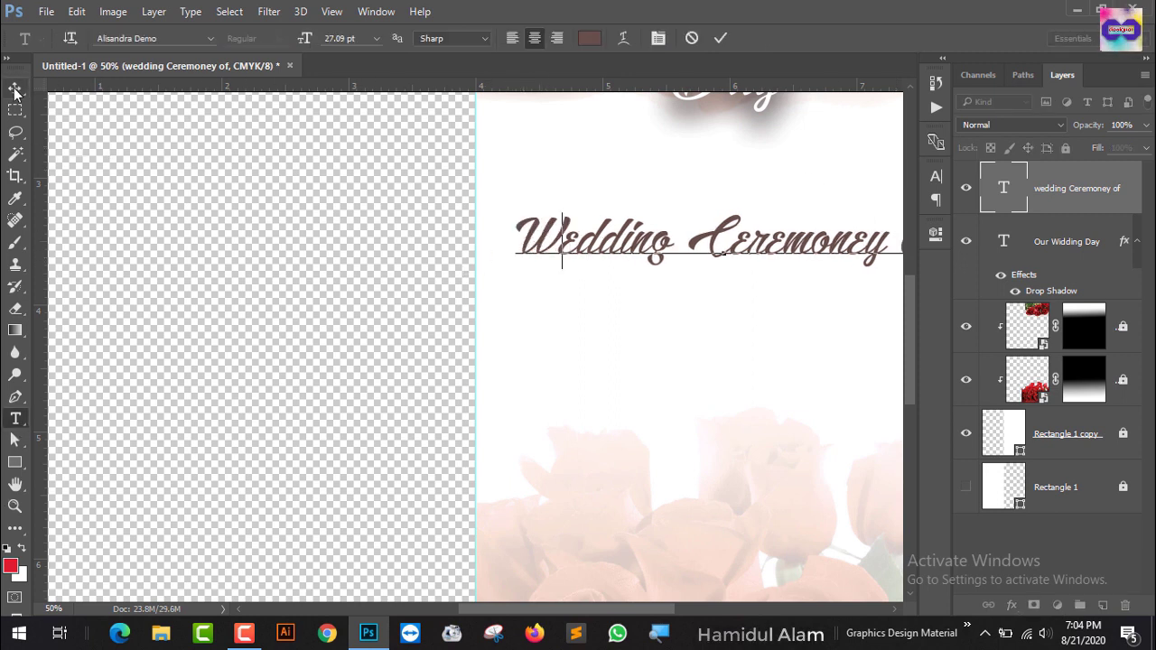
{"action": "left_click", "coordinate": [15, 87]}
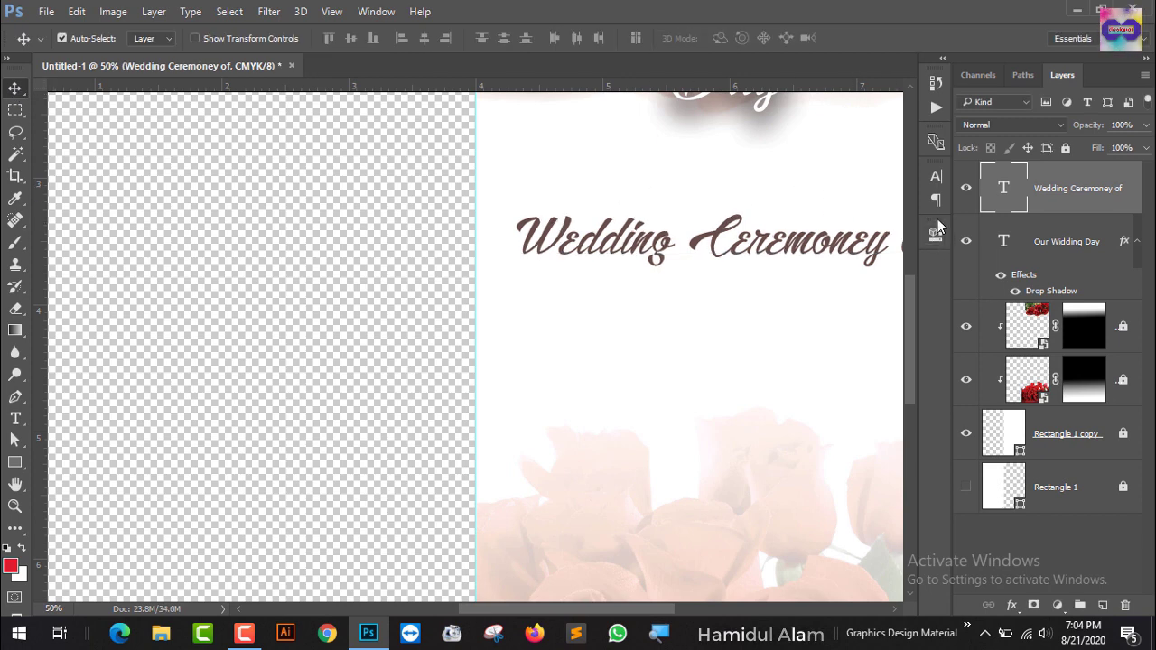
Reduce the ceremony line's font size to 12 pt
{"action": "left_click", "coordinate": [935, 176]}
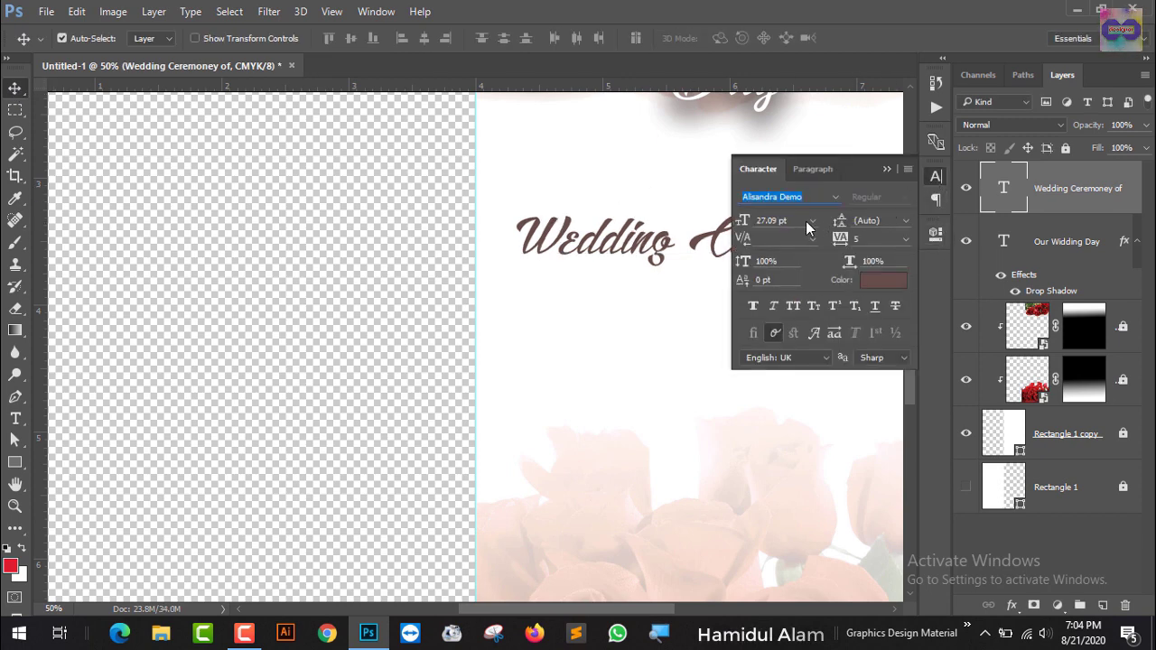
{"action": "left_click", "coordinate": [811, 222]}
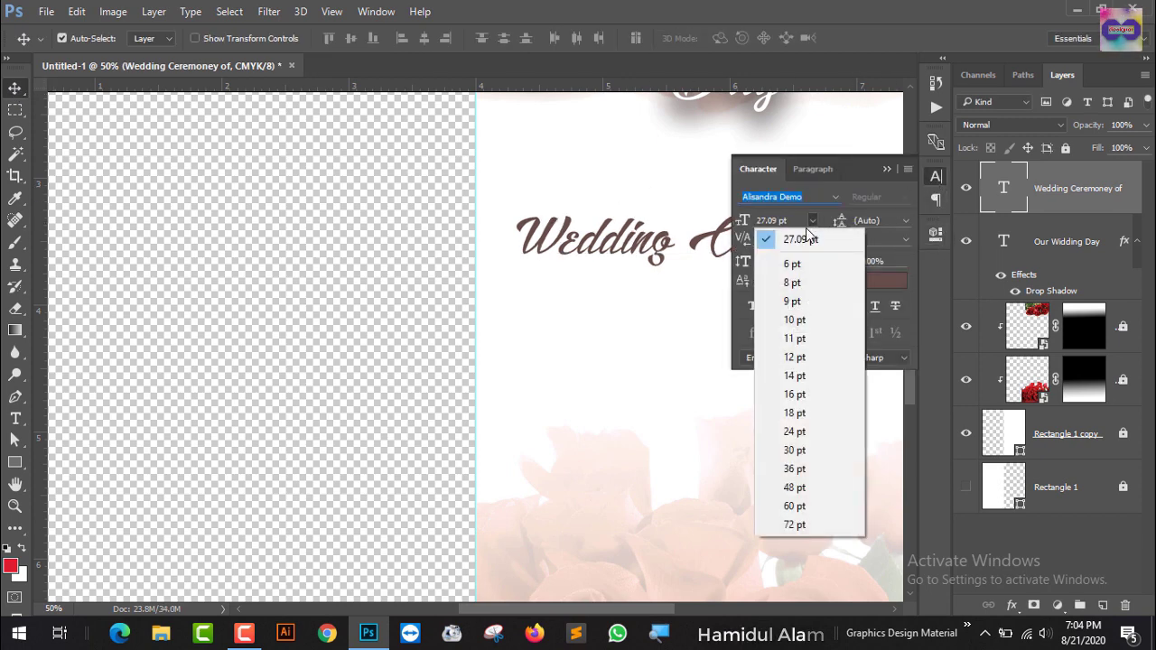
{"action": "left_click", "coordinate": [816, 414]}
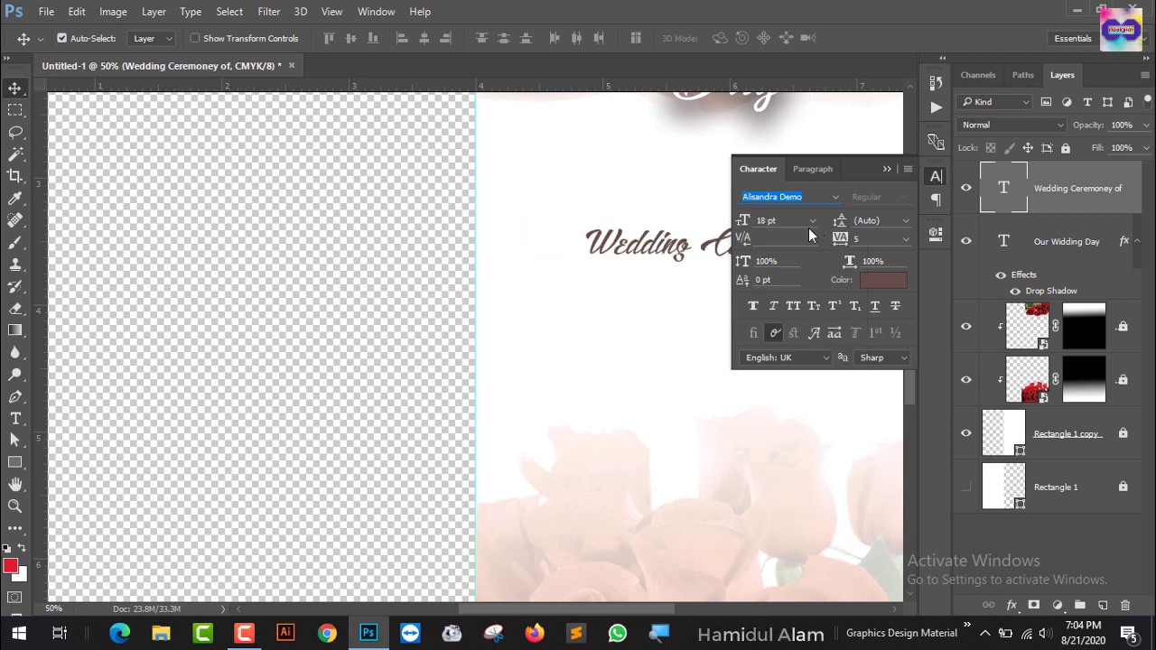
{"action": "left_click", "coordinate": [809, 221]}
{"action": "left_click", "coordinate": [801, 359]}
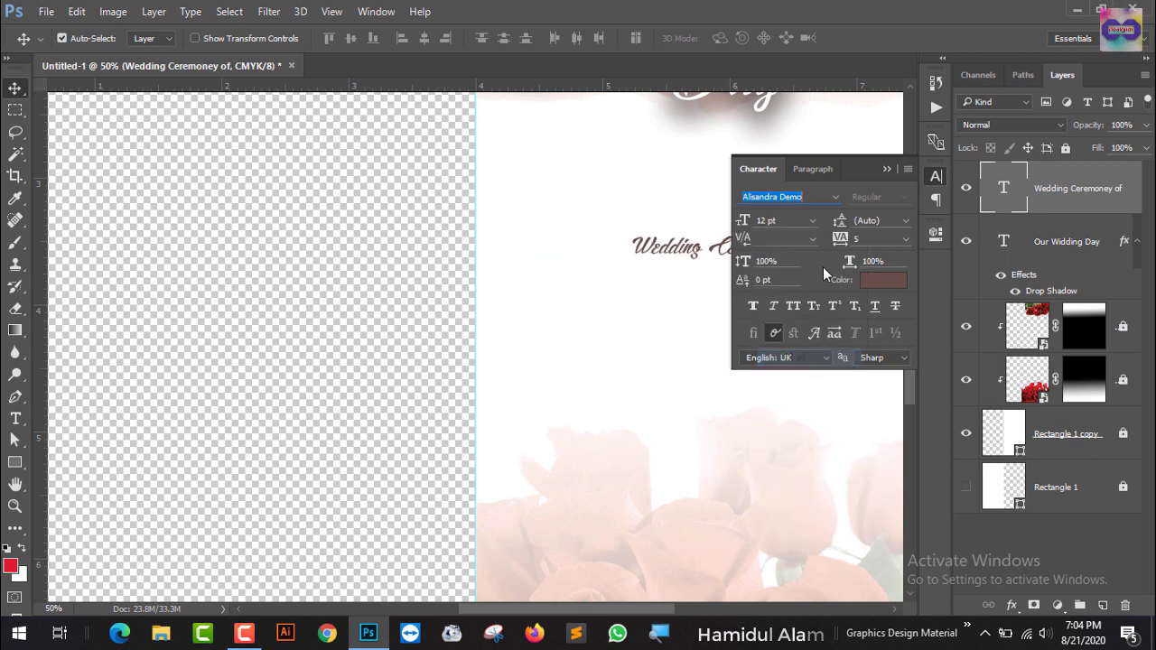
{"action": "left_click", "coordinate": [888, 172]}
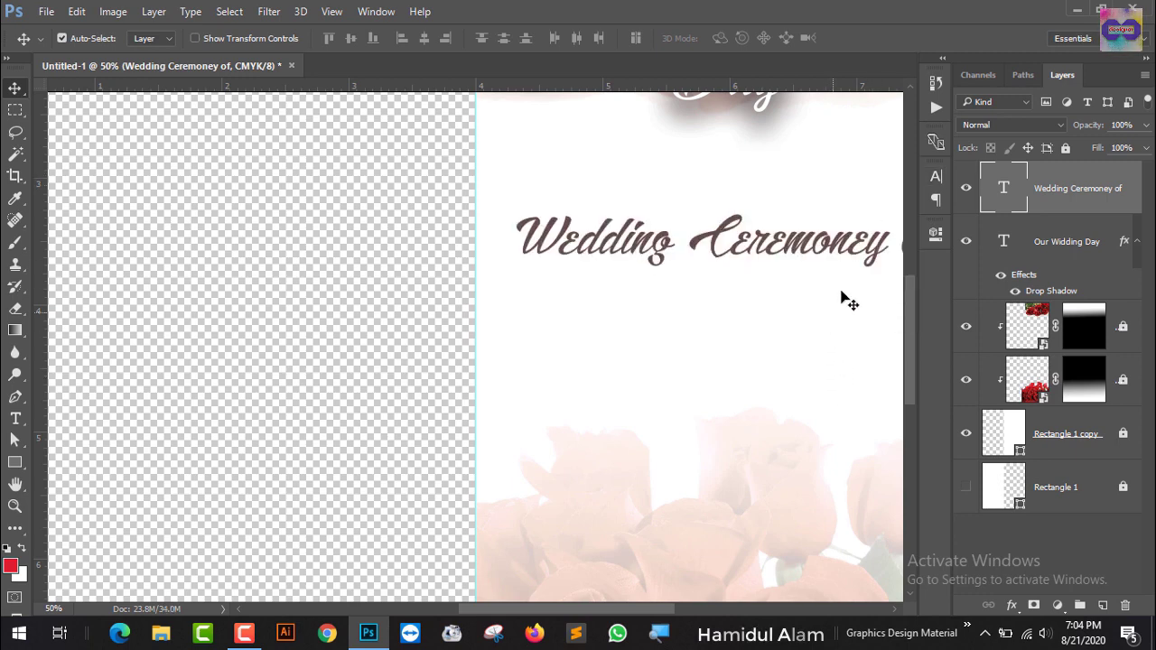
Move the 12 pt ceremony line up under the title and start a new text layer below it
{"action": "left_click_drag", "start_coordinate": [743, 338], "coordinate": [587, 352]}
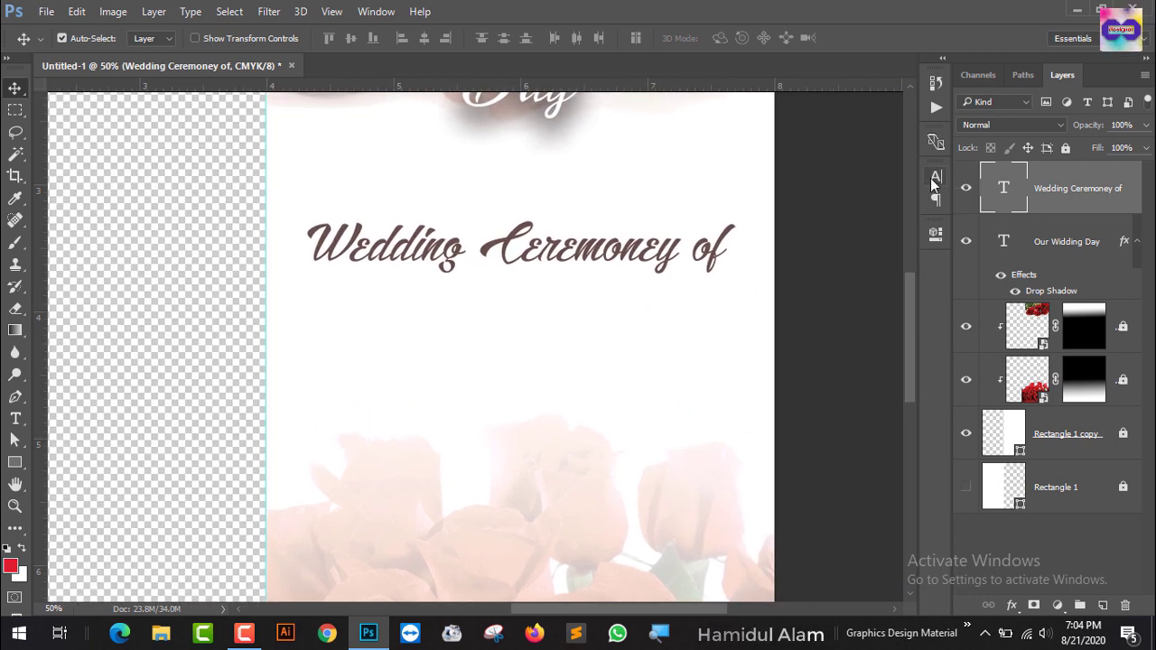
{"action": "left_click", "coordinate": [933, 178]}
{"action": "left_click", "coordinate": [813, 221]}
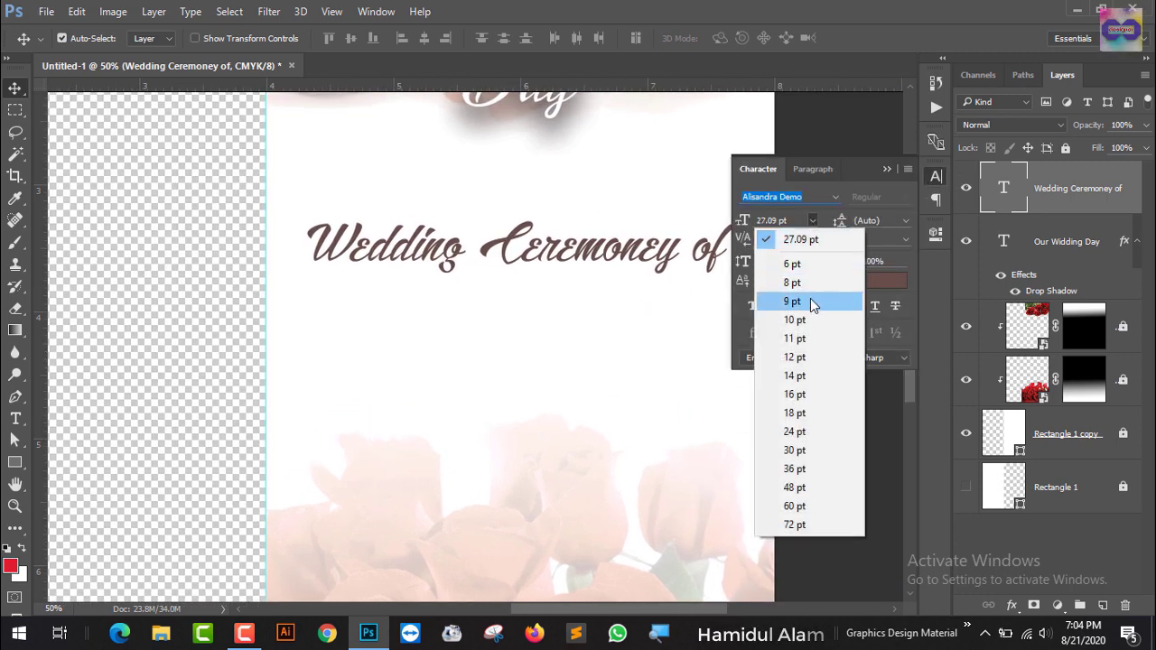
{"action": "left_click", "coordinate": [804, 357]}
{"action": "left_click_drag", "start_coordinate": [560, 266], "coordinate": [557, 210]}
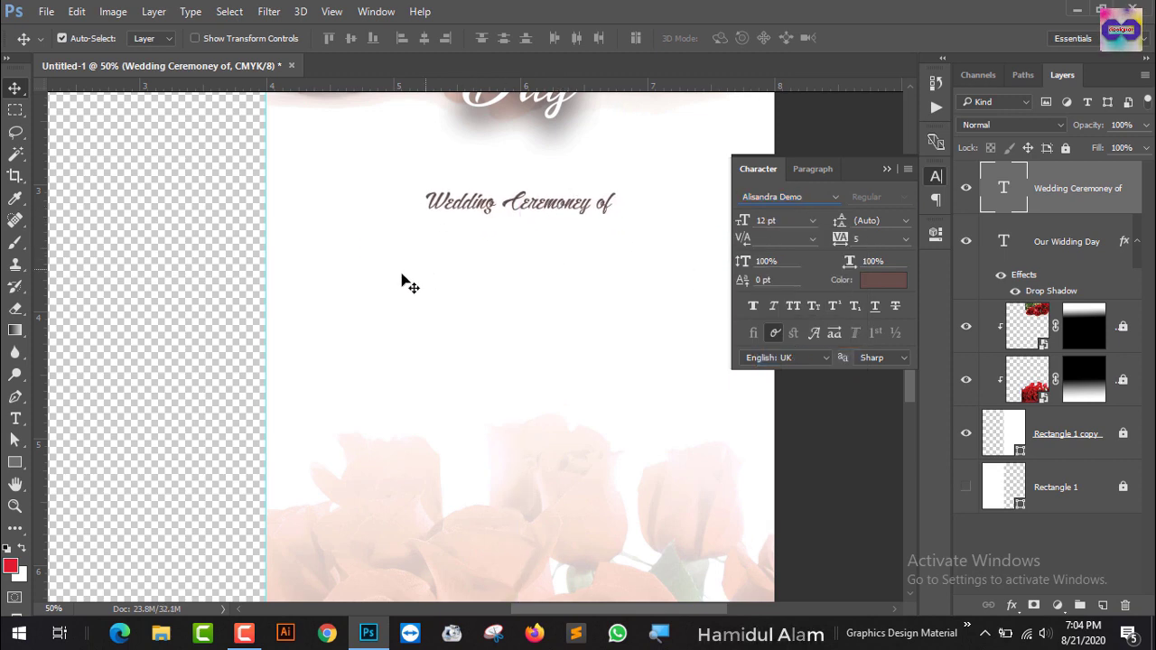
{"action": "left_click", "coordinate": [15, 418]}
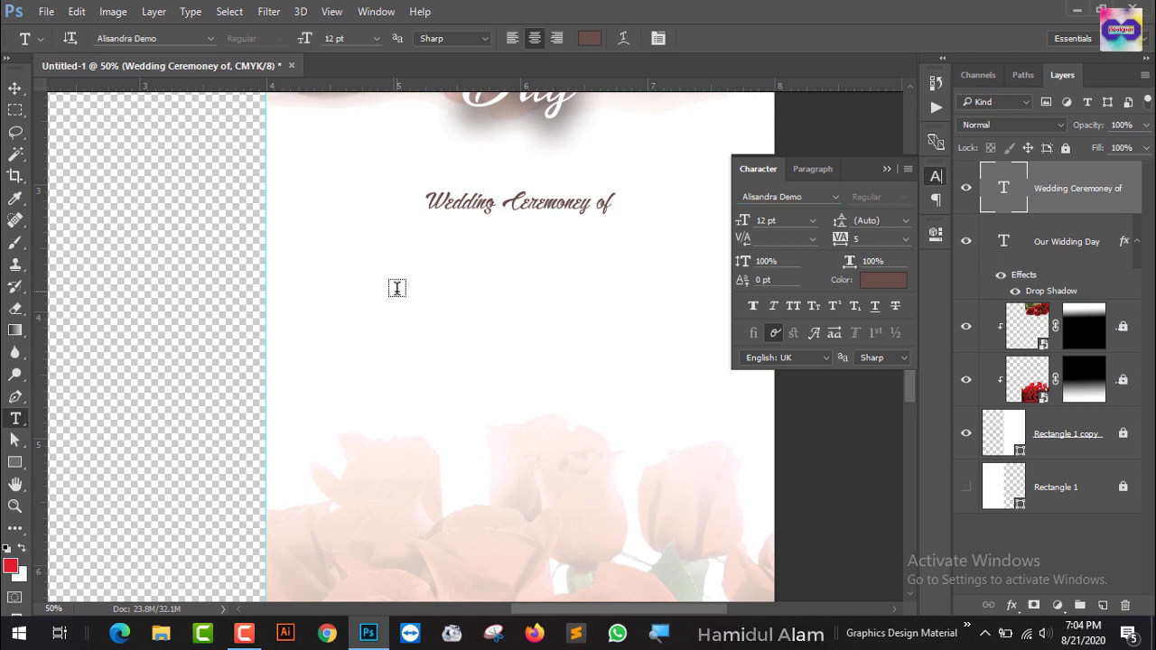
{"action": "left_click", "coordinate": [396, 288]}
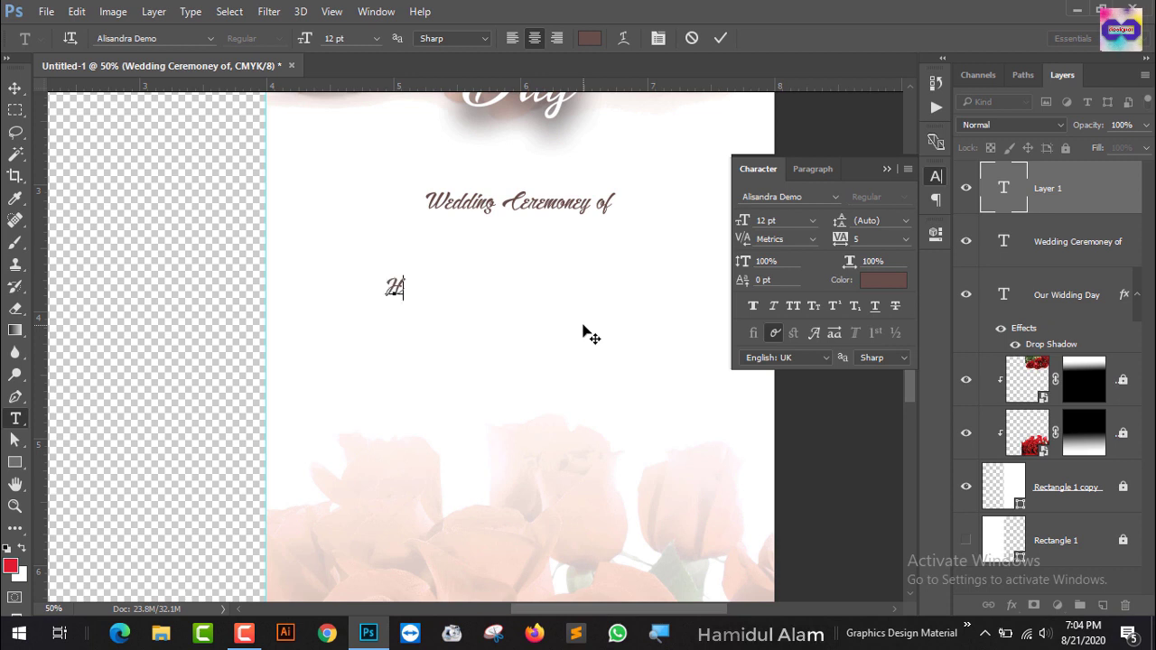
Type the three-line 'Husband & Wife' text and move it toward the page centre
{"action": "type", "text": "usband"}
{"action": "type", "text": "&"}
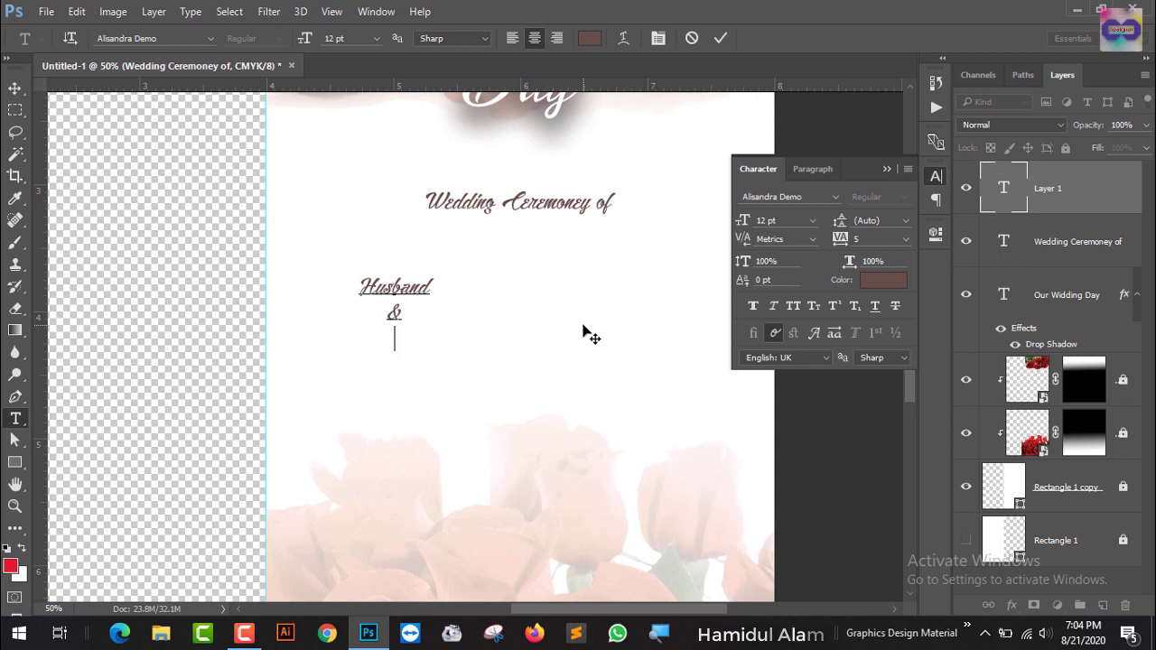
{"action": "type", "text": "Wif"}
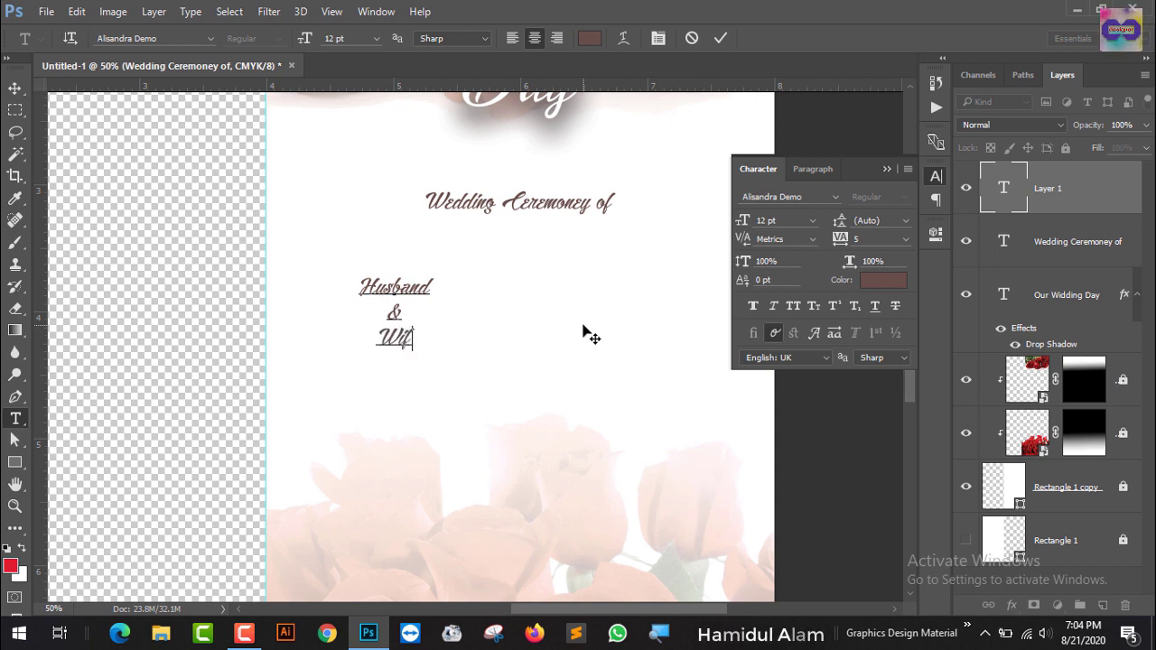
{"action": "type", "text": "e"}
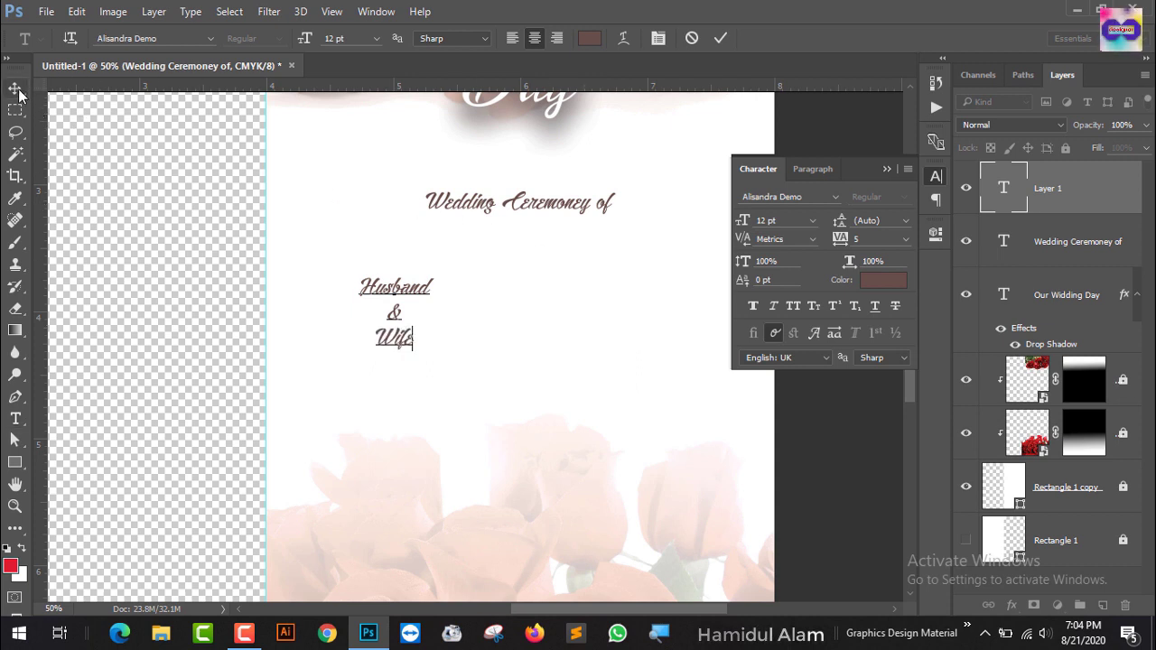
{"action": "left_click", "coordinate": [16, 88]}
{"action": "left_click_drag", "start_coordinate": [405, 299], "coordinate": [524, 262]}
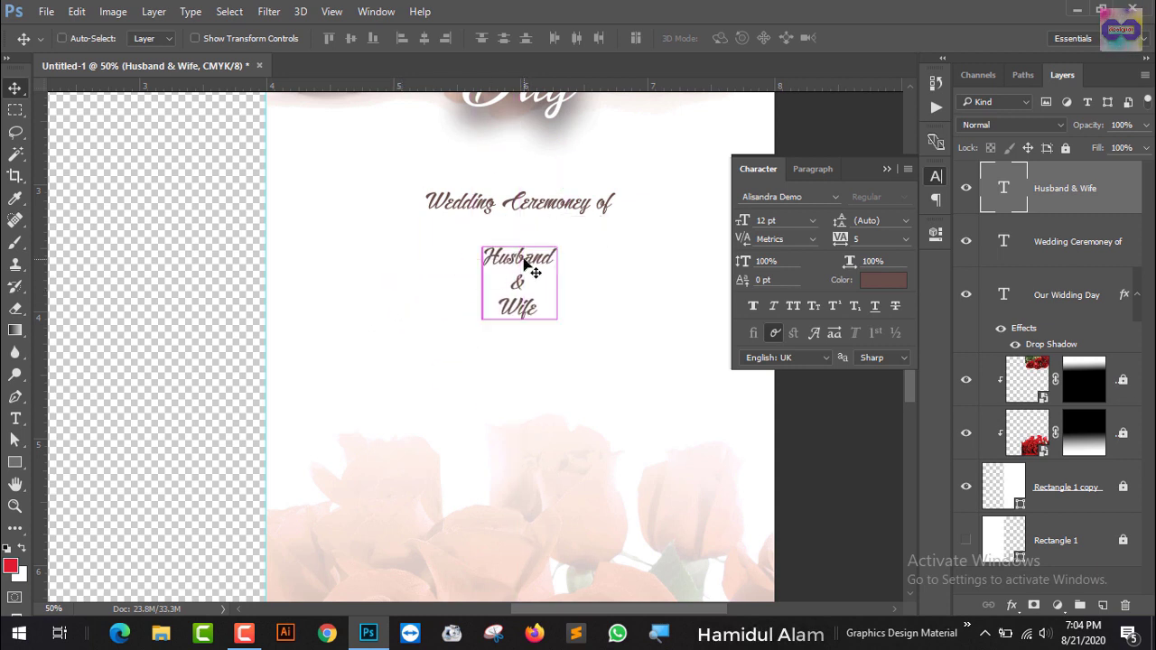
Scale the names text up to 25.54 pt and place it just below the ceremony line
{"action": "key", "text": "ctrl+t"}
{"action": "left_click_drag", "start_coordinate": [556, 322], "coordinate": [582, 346]}
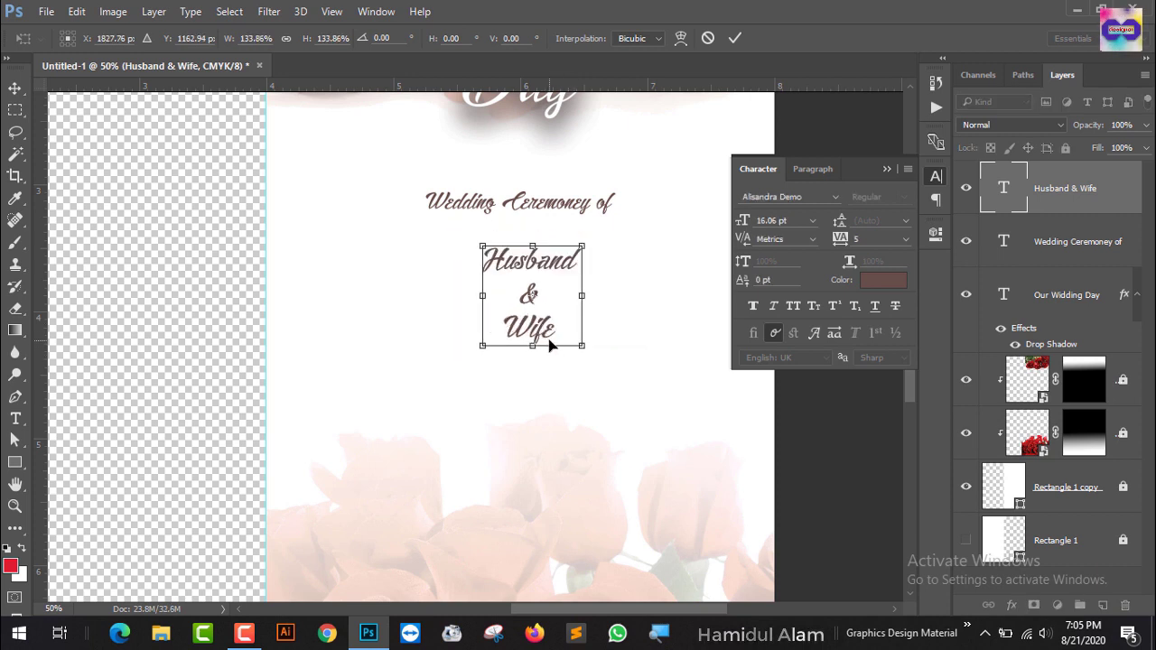
{"action": "key", "text": "ctrl+z"}
{"action": "left_click_drag", "start_coordinate": [568, 343], "coordinate": [593, 374]}
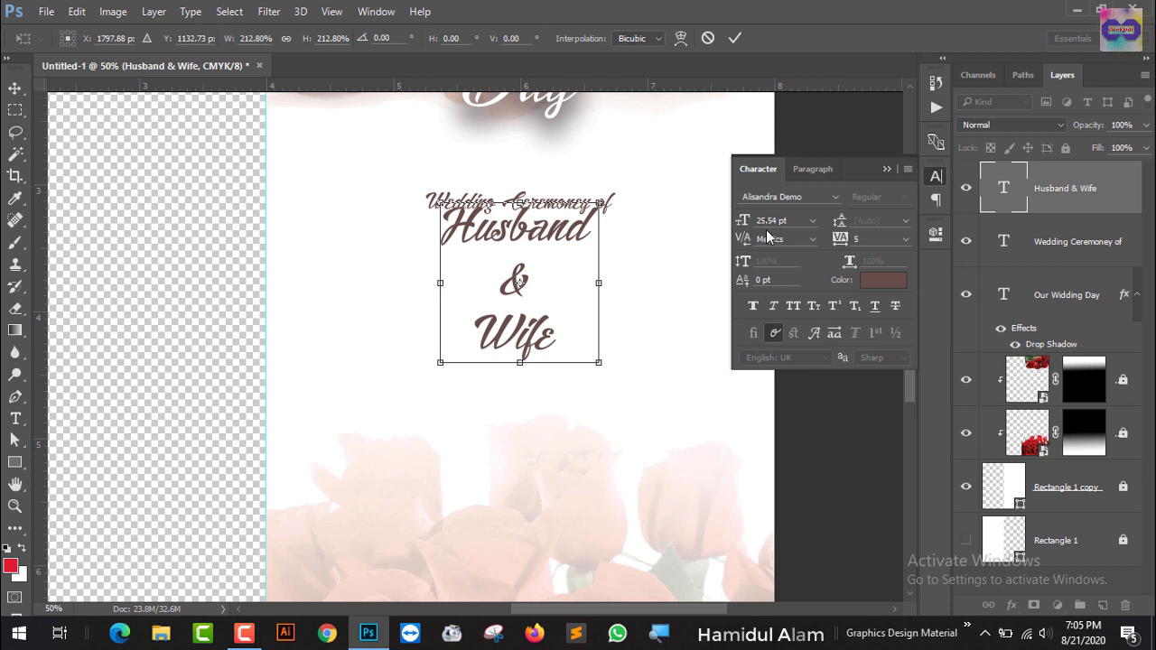
{"action": "key", "text": "Return"}
{"action": "mouse_move", "coordinate": [542, 340]}
{"action": "left_mouse_down"}
{"action": "mouse_move", "coordinate": [540, 383]}
{"action": "mouse_move", "coordinate": [540, 367]}
{"action": "left_mouse_up"}
{"action": "scroll", "coordinate": [837, 307], "scroll_direction": "up", "scroll_amount": 1}
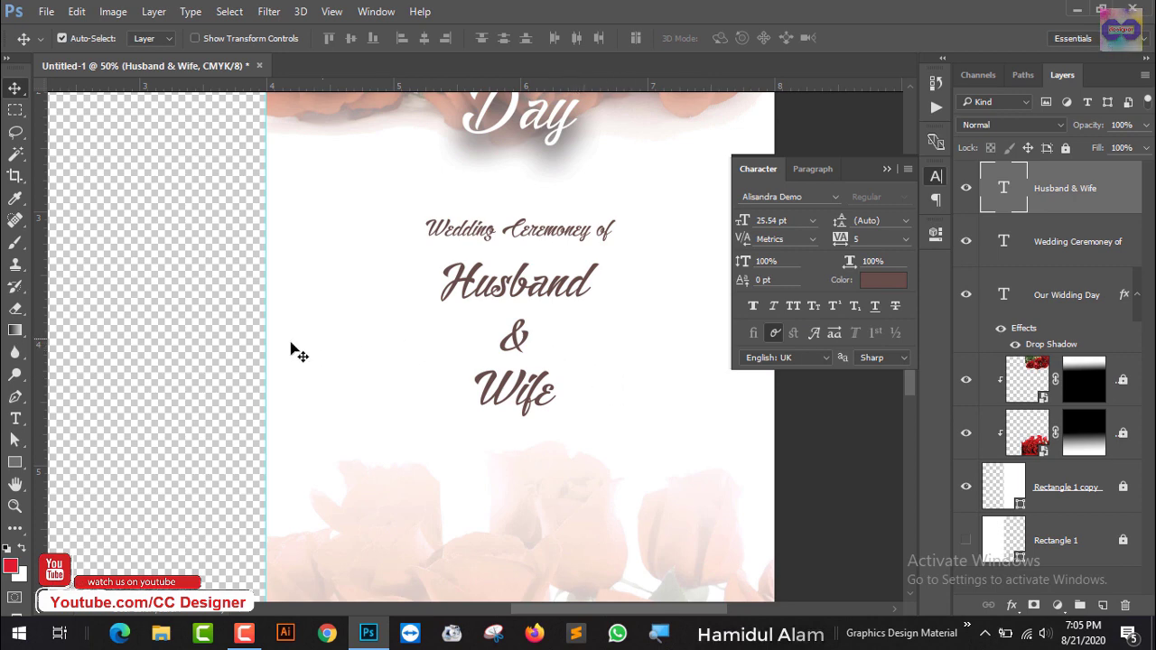
Add the 'Friday January 01 . 2021' date line below the names, then switch to Google Chrome
{"action": "left_click", "coordinate": [17, 420]}
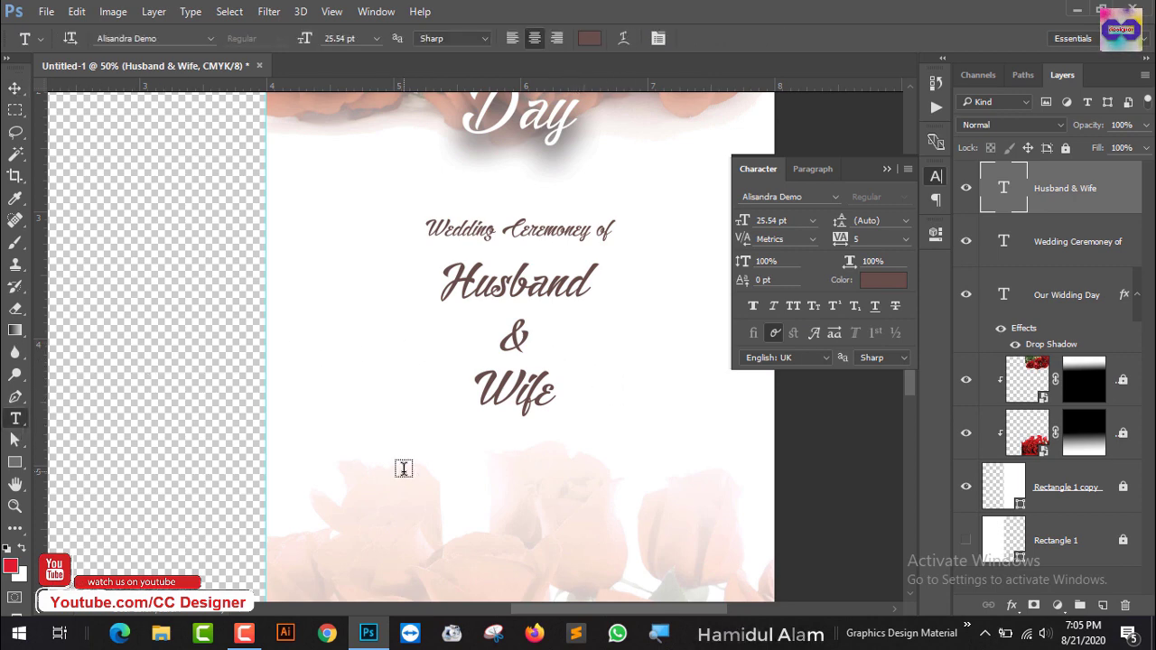
{"action": "left_click", "coordinate": [403, 471]}
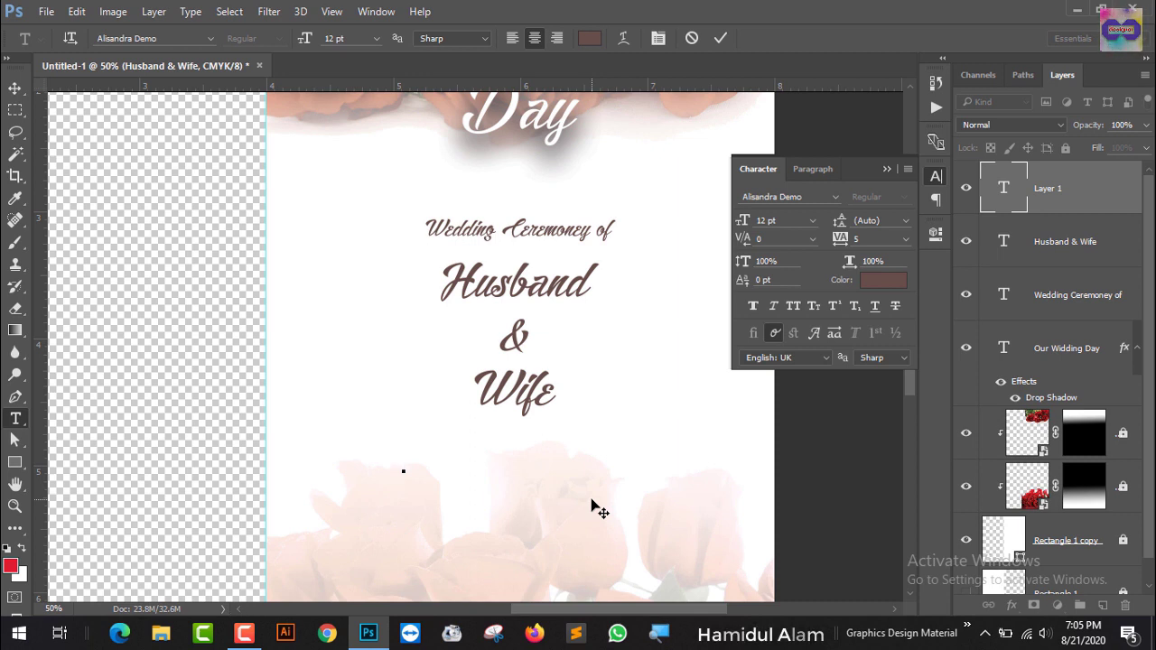
{"action": "type", "text": "Friday"}
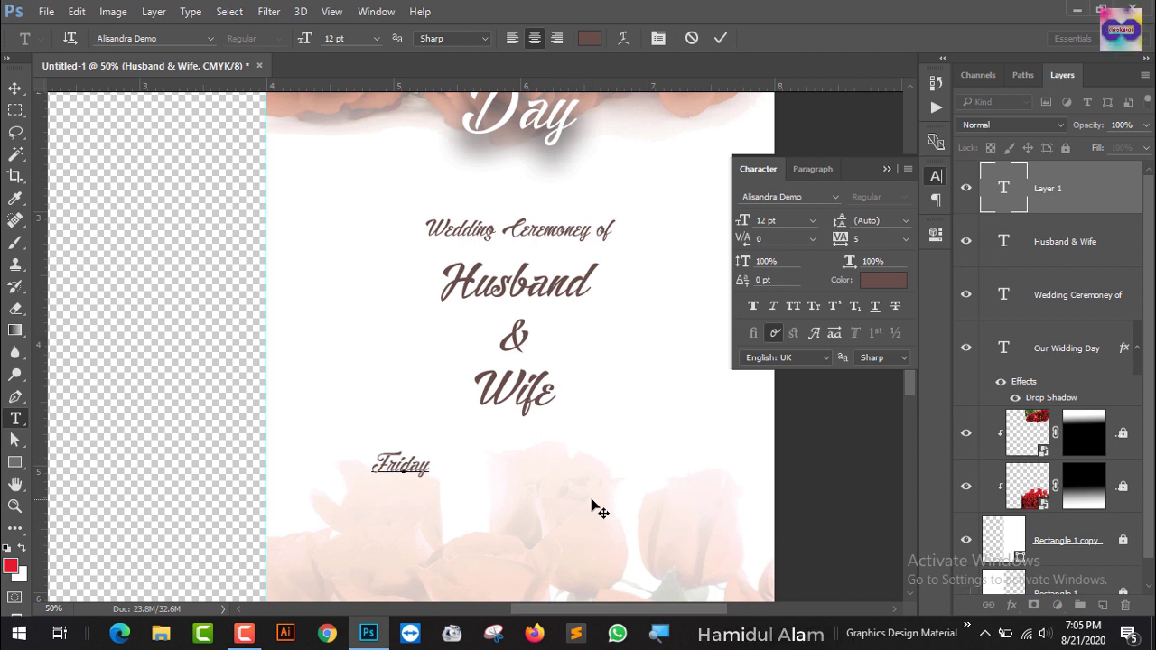
{"action": "type", "text": " Ja"}
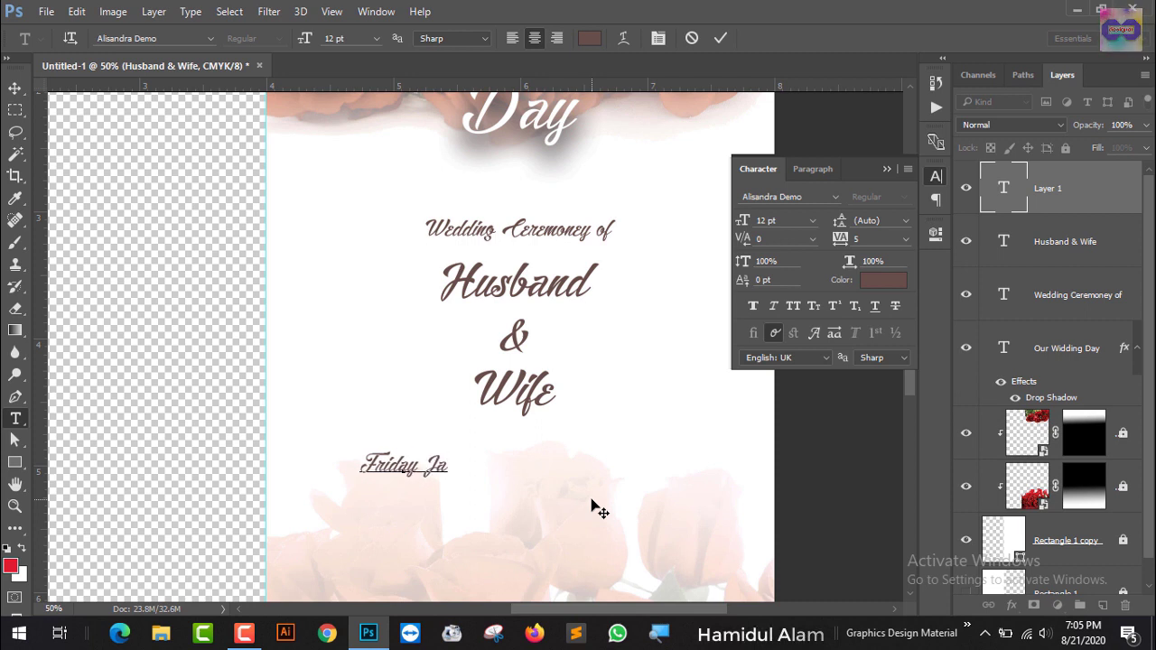
{"action": "type", "text": "nu"}
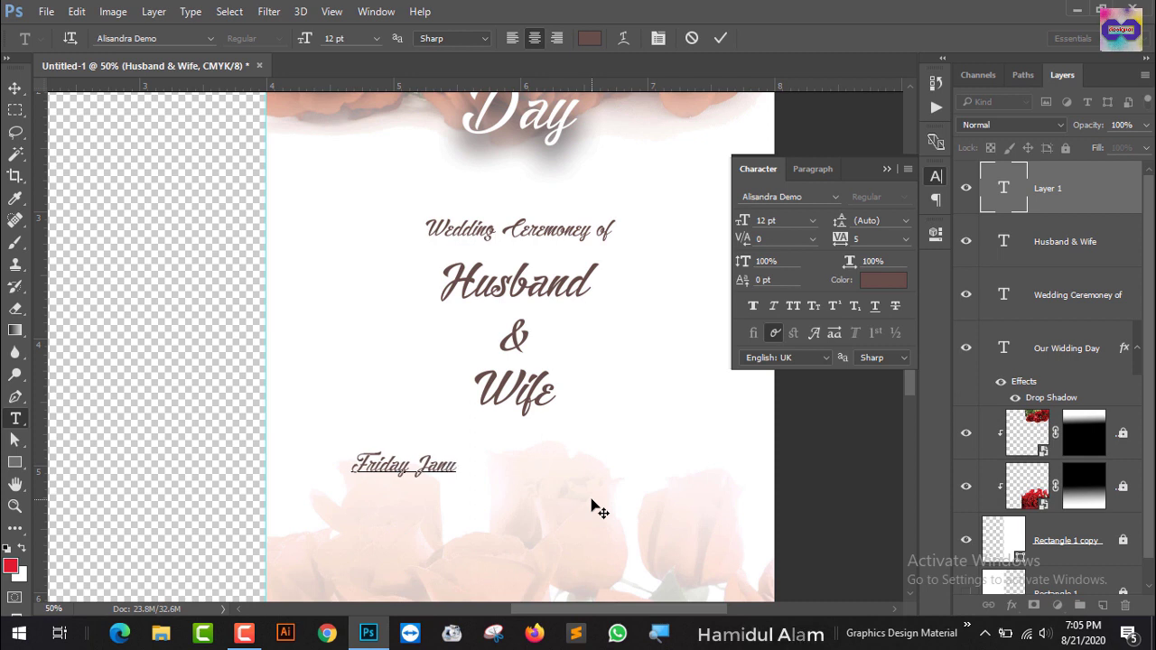
{"action": "type", "text": "ary"}
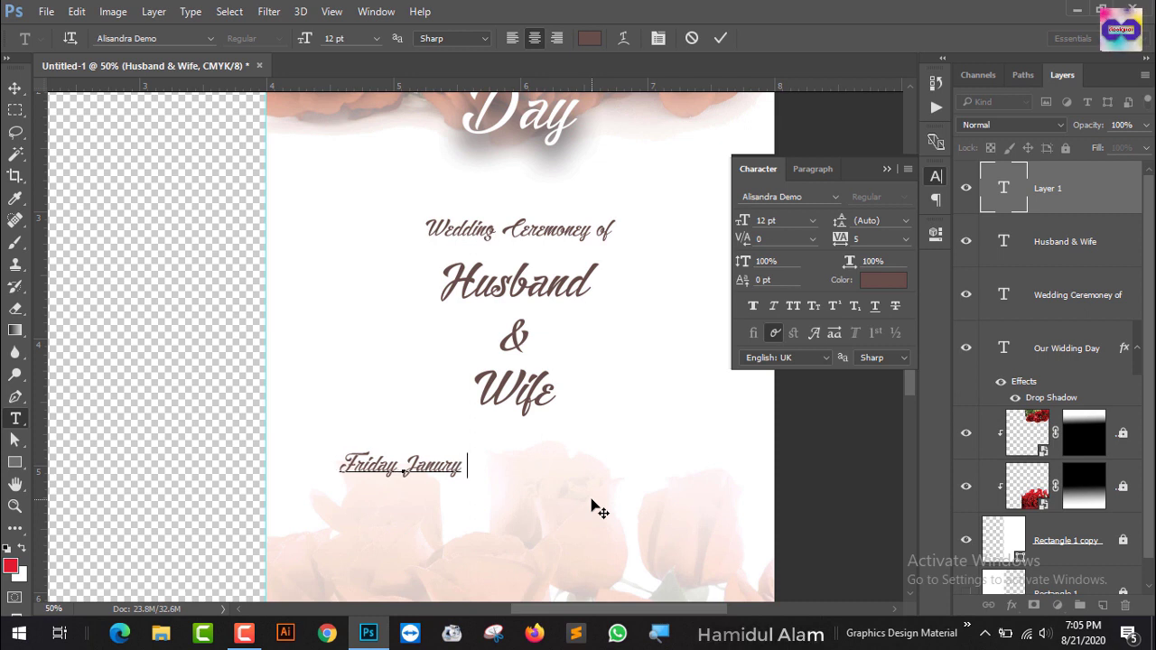
{"action": "type", "text": " 01 "}
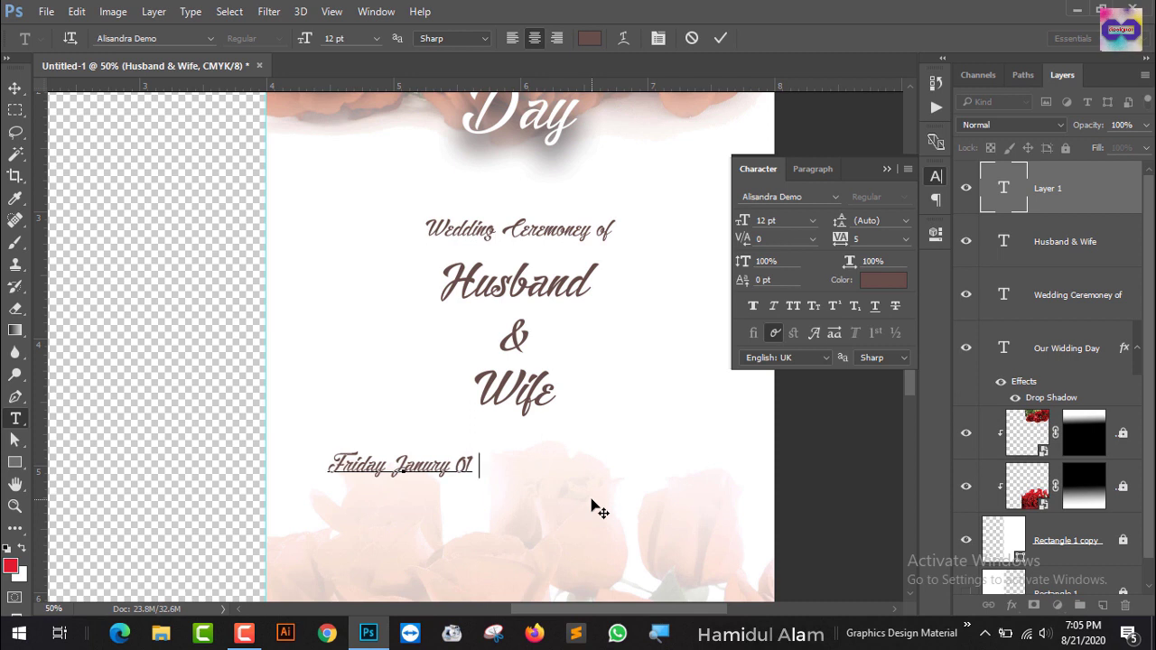
{"action": "type", "text": ". "}
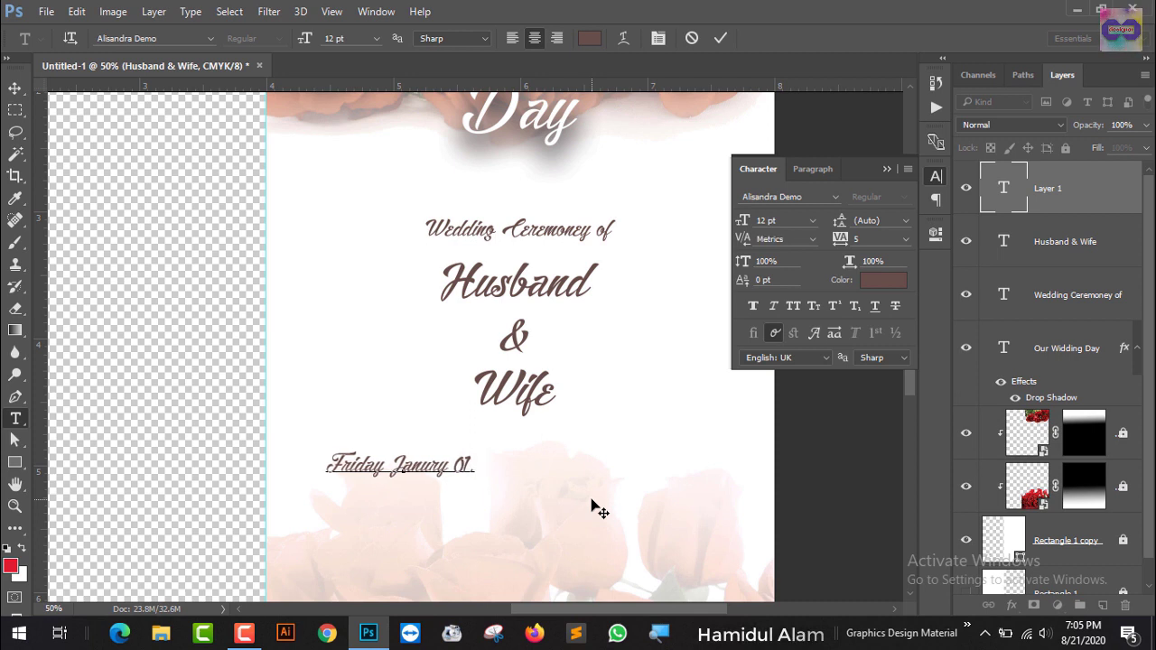
{"action": "type", "text": "2021"}
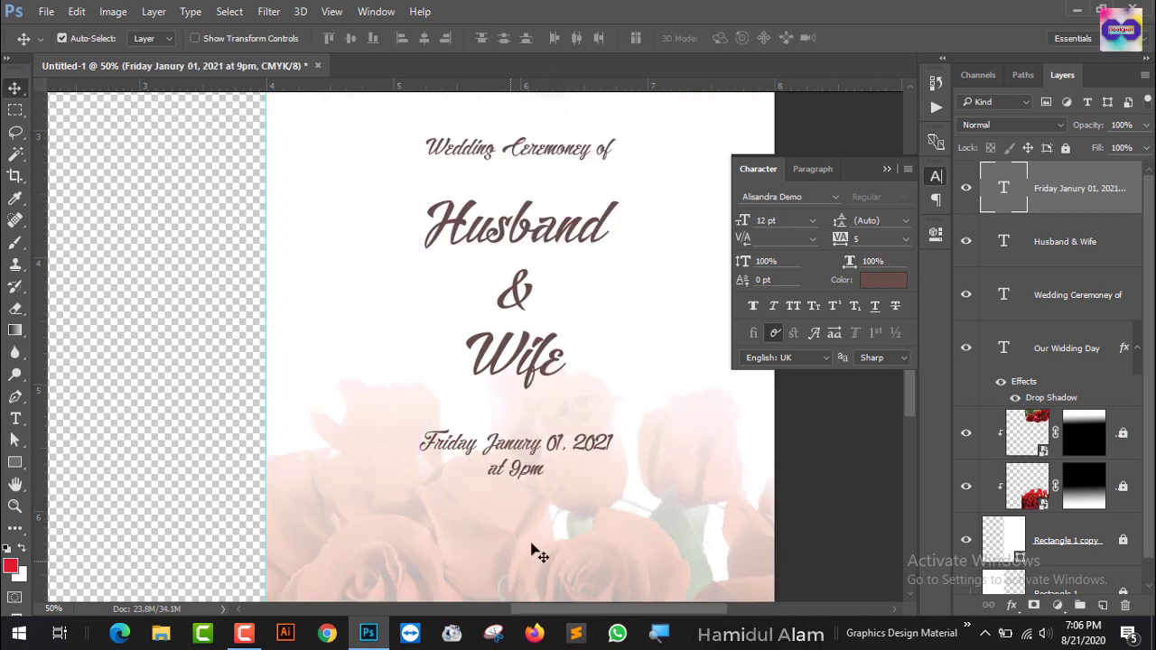
{"action": "left_click", "coordinate": [334, 634]}
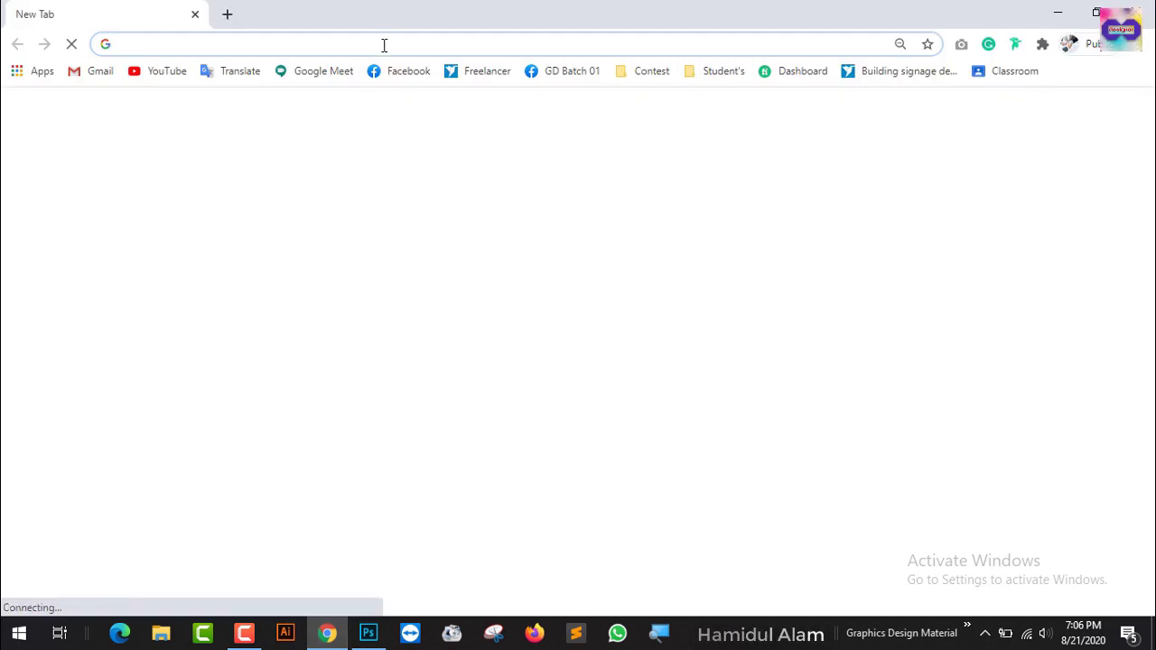
Search for 'lorem' and open the lipsum.com site
{"action": "left_click", "coordinate": [384, 46]}
{"action": "type", "text": "lore"}
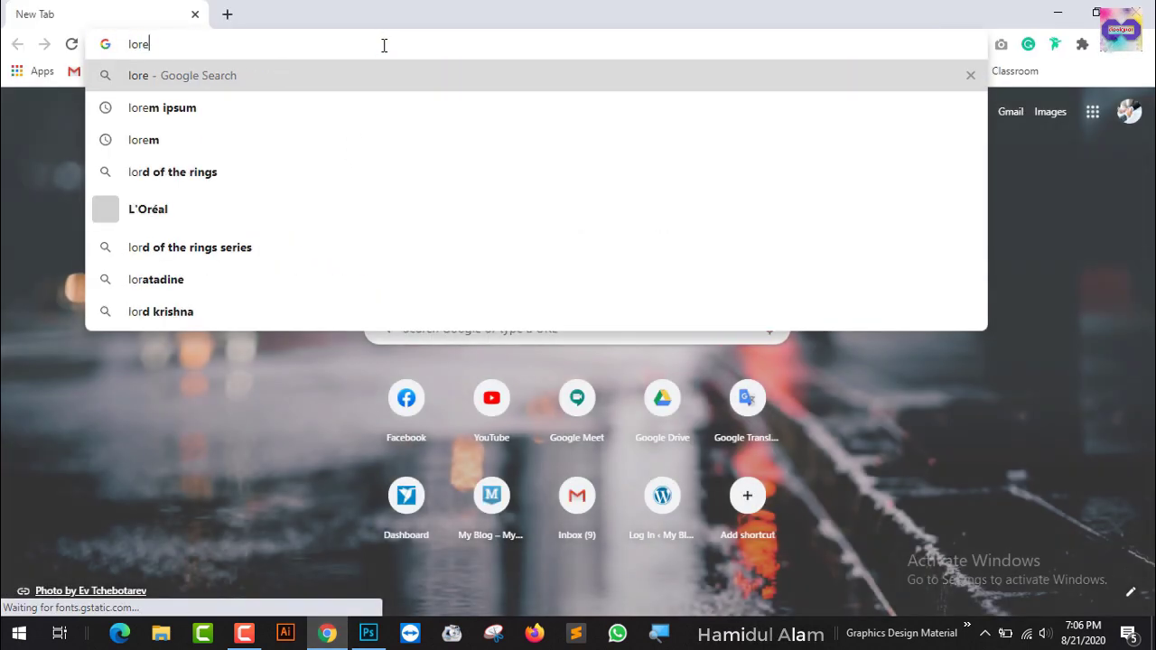
{"action": "type", "text": "m"}
{"action": "left_click", "coordinate": [337, 106]}
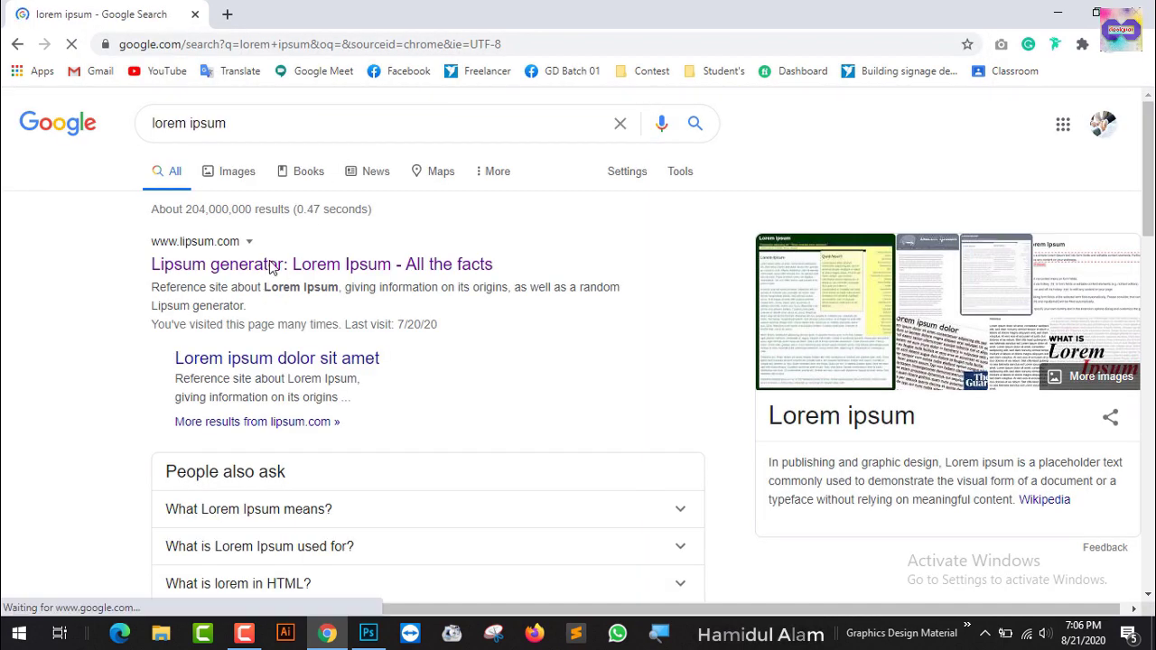
{"action": "left_click", "coordinate": [273, 266]}
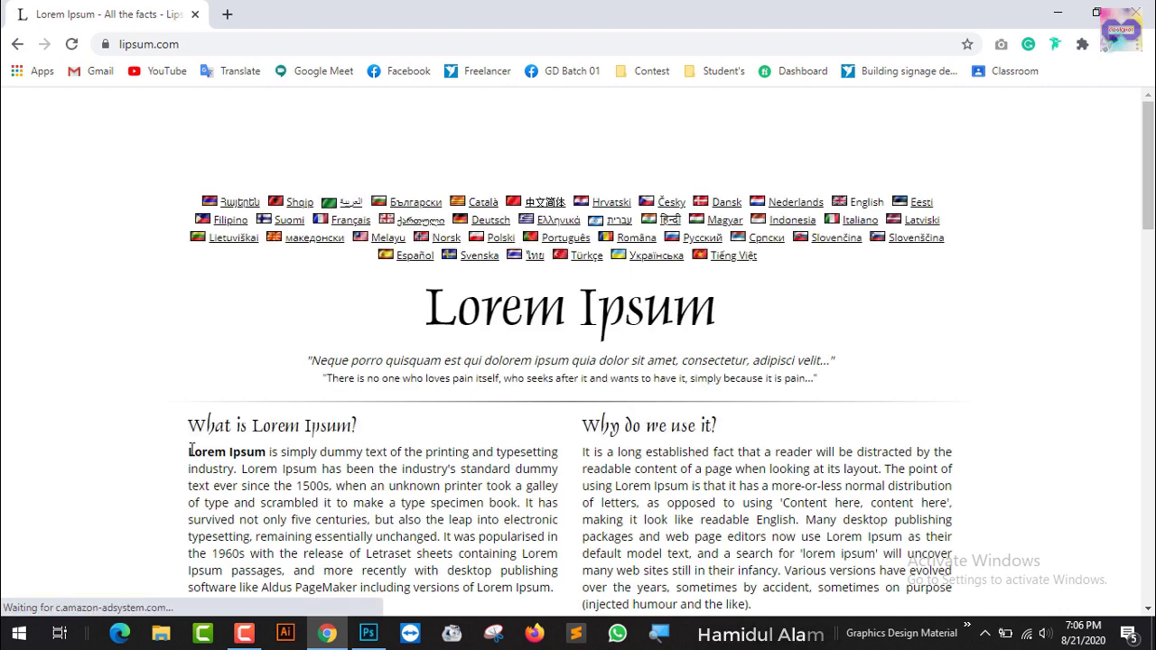
Copy the opening Lorem Ipsum sentence and return to the card in Photoshop
{"action": "mouse_move", "coordinate": [189, 451]}
{"action": "left_mouse_down"}
{"action": "mouse_move", "coordinate": [403, 453]}
{"action": "mouse_move", "coordinate": [314, 470]}
{"action": "left_mouse_up"}
{"action": "key", "text": "ctrl+c"}
{"action": "right_click", "coordinate": [330, 481]}
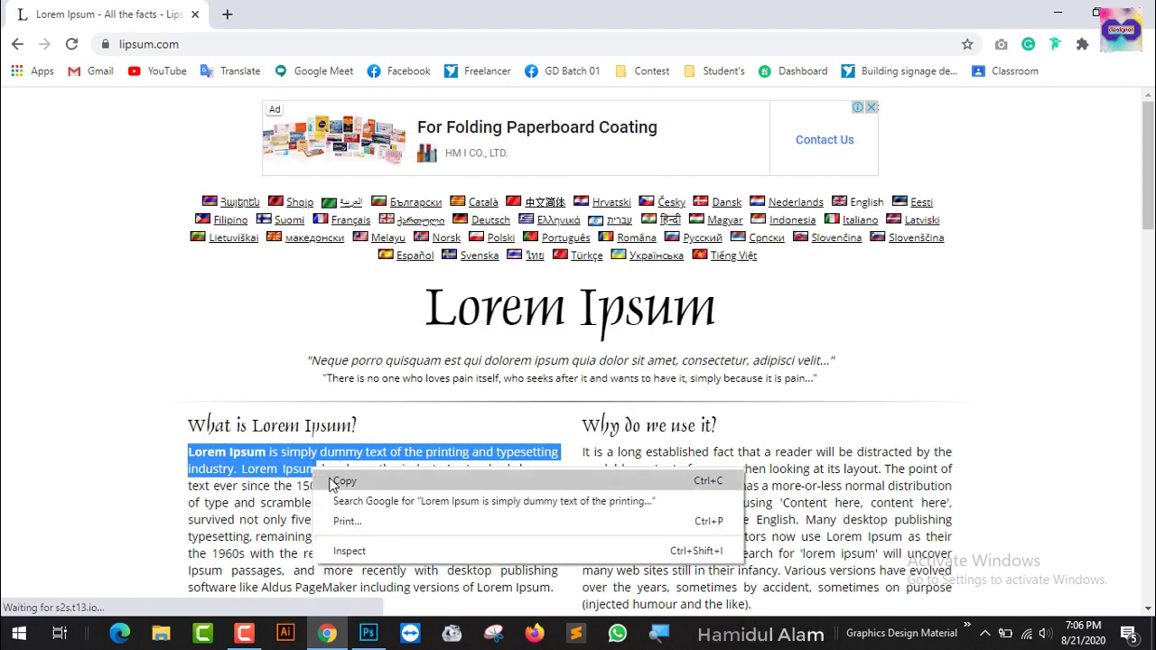
{"action": "left_click", "coordinate": [343, 482]}
{"action": "left_click", "coordinate": [368, 633]}
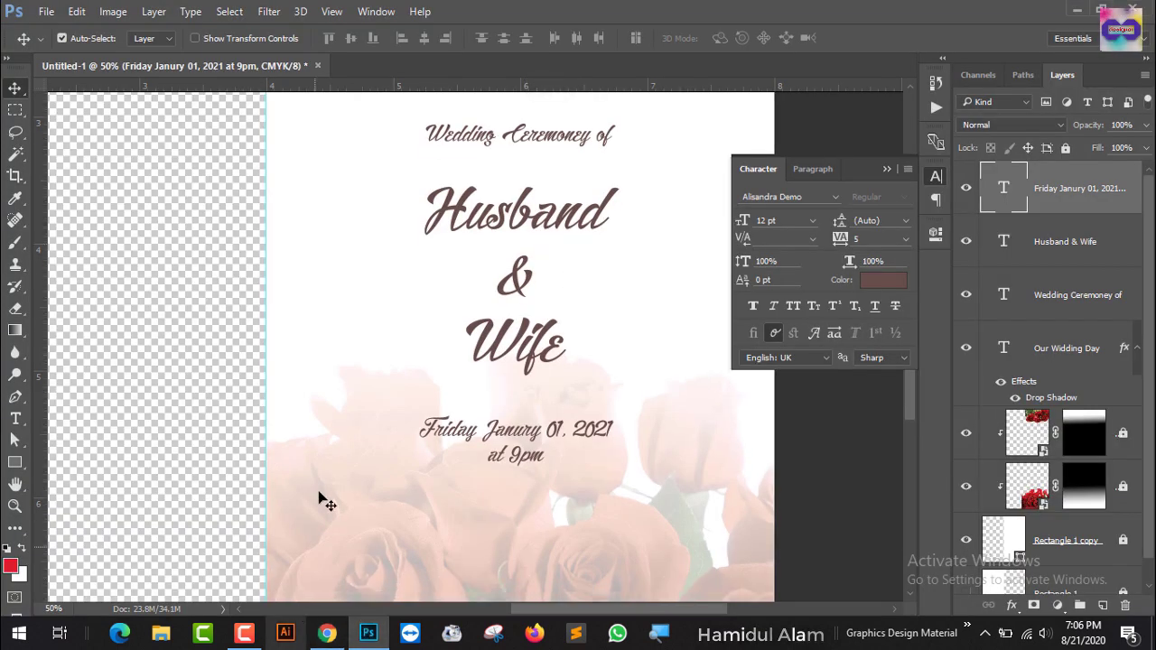
Paste the Lorem Ipsum text into a paragraph box and nudge it up under the date
{"action": "scroll", "coordinate": [443, 457], "scroll_direction": "down", "scroll_amount": 1}
{"action": "left_click_drag", "start_coordinate": [901, 397], "coordinate": [909, 443]}
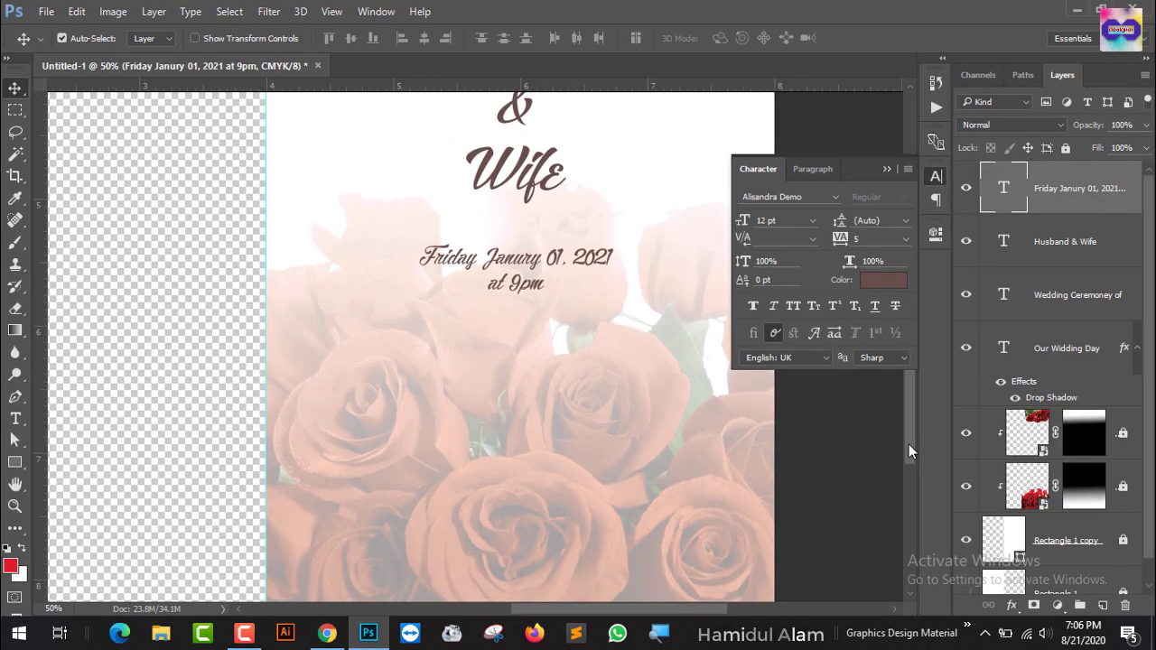
{"action": "left_click", "coordinate": [15, 418]}
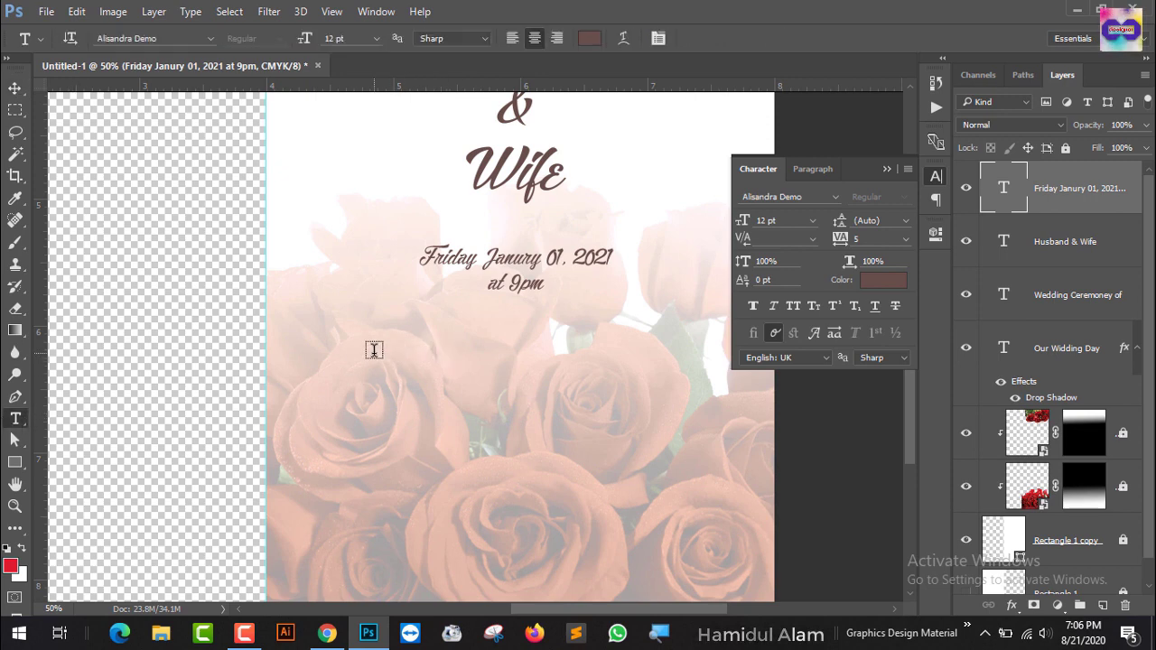
{"action": "mouse_move", "coordinate": [373, 347]}
{"action": "left_mouse_down"}
{"action": "mouse_move", "coordinate": [651, 432]}
{"action": "mouse_move", "coordinate": [666, 416]}
{"action": "left_mouse_up"}
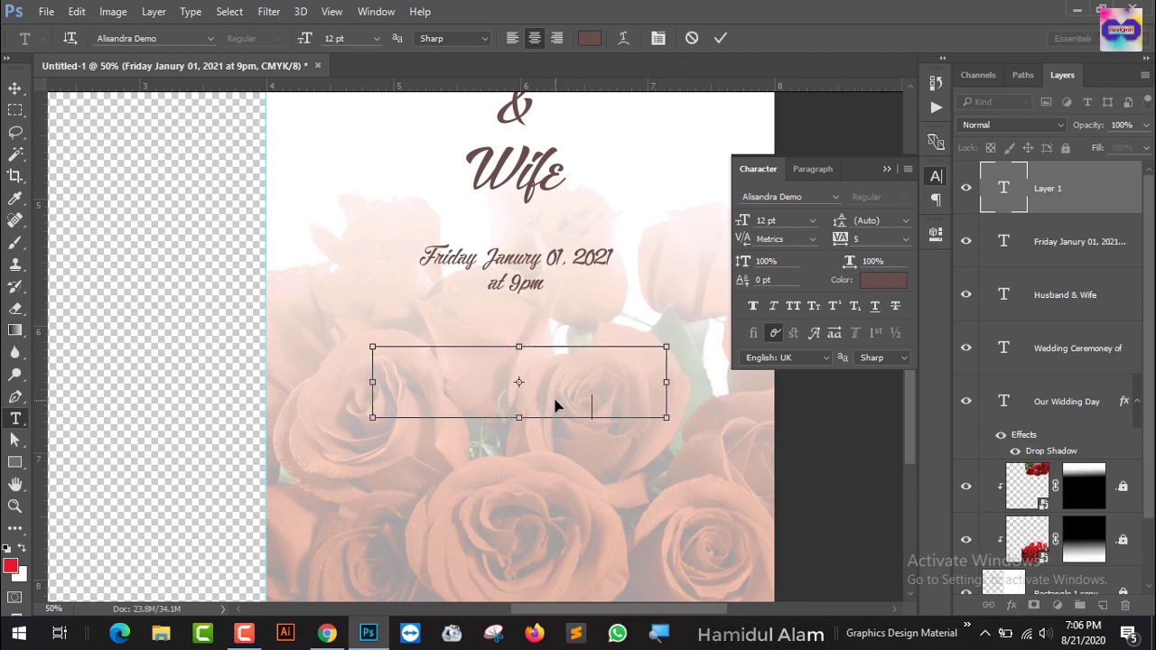
{"action": "key", "text": "ctrl+v"}
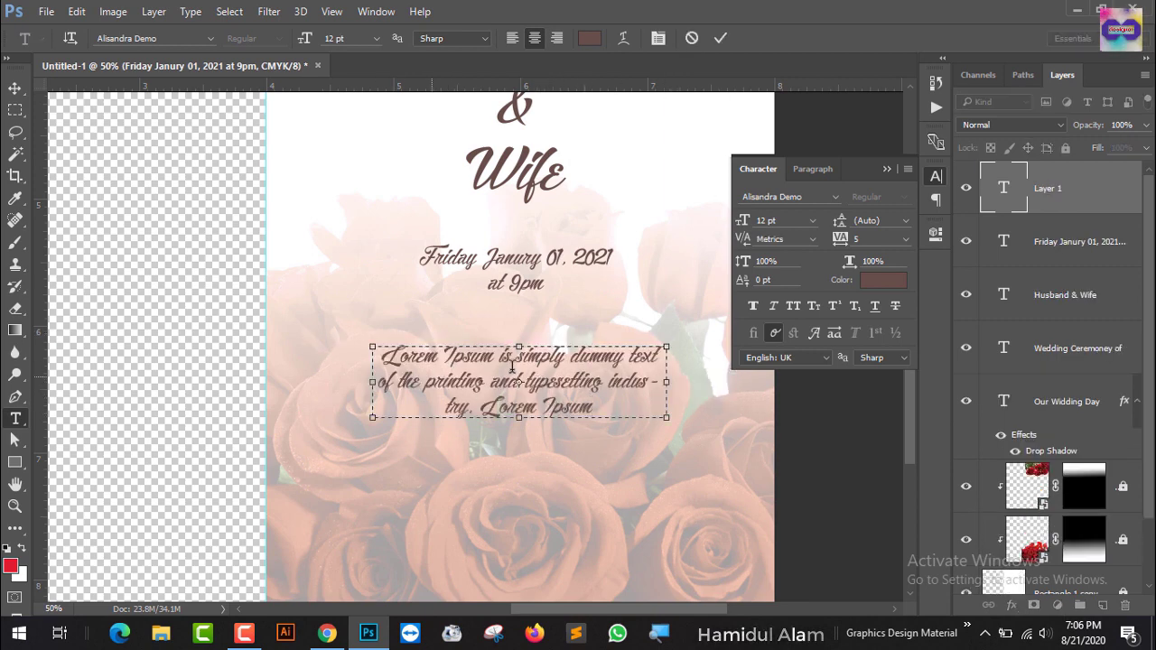
{"action": "left_click", "coordinate": [14, 88]}
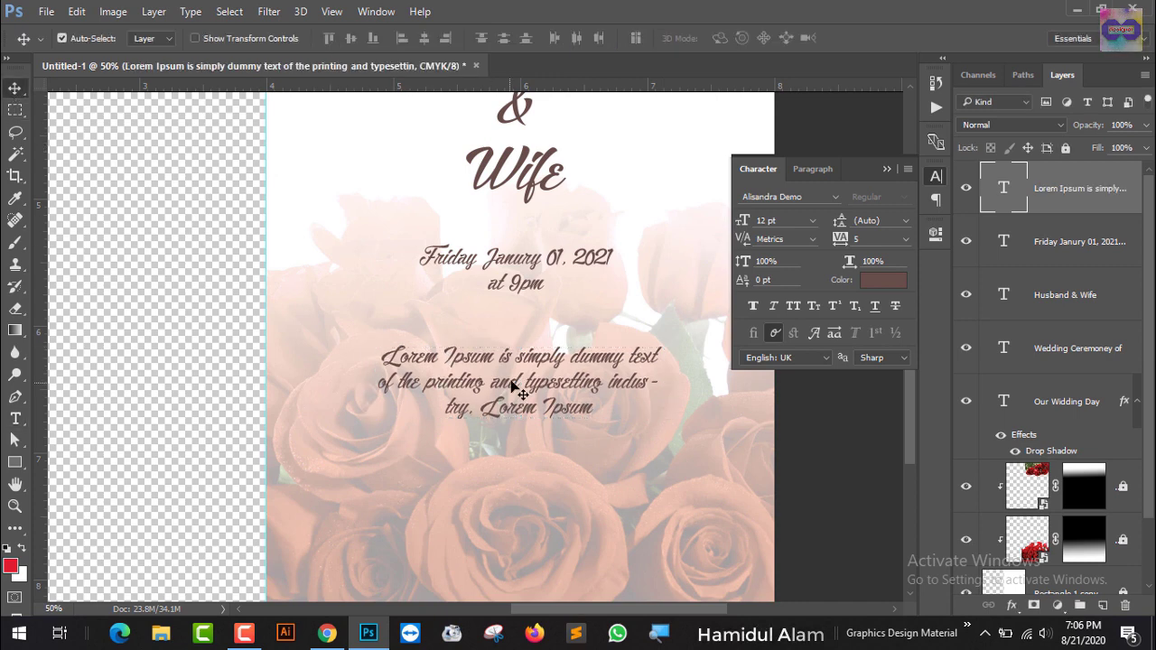
{"action": "left_click_drag", "start_coordinate": [530, 386], "coordinate": [530, 351]}
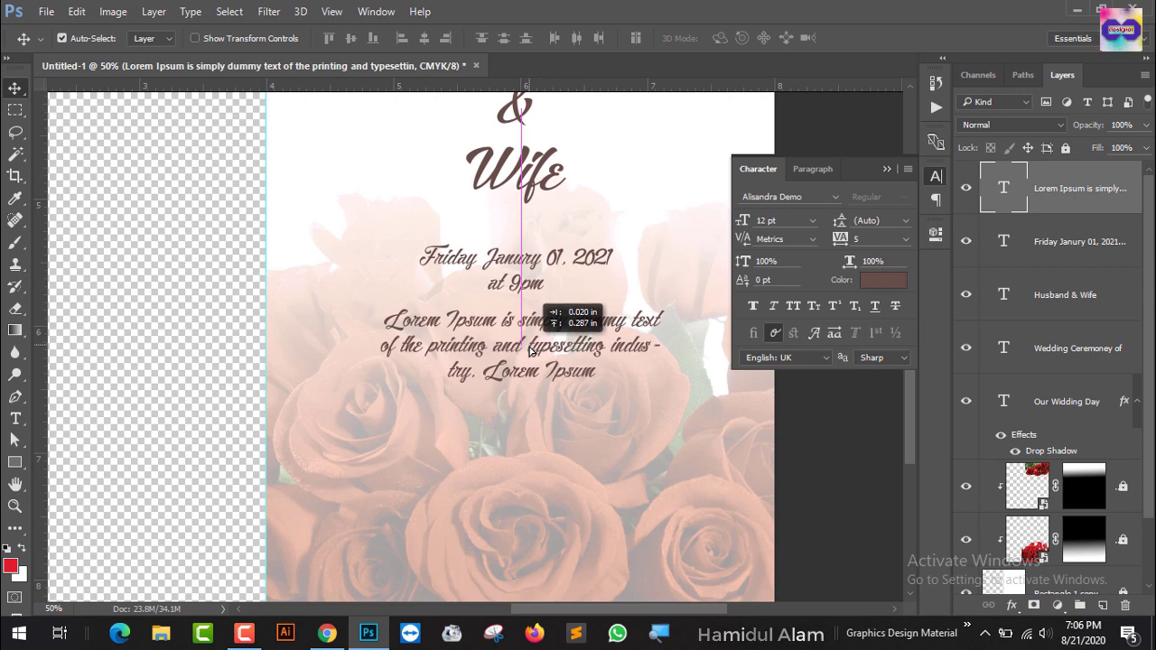
Collapse the Character panel and scroll to review the card
{"action": "left_click", "coordinate": [886, 169]}
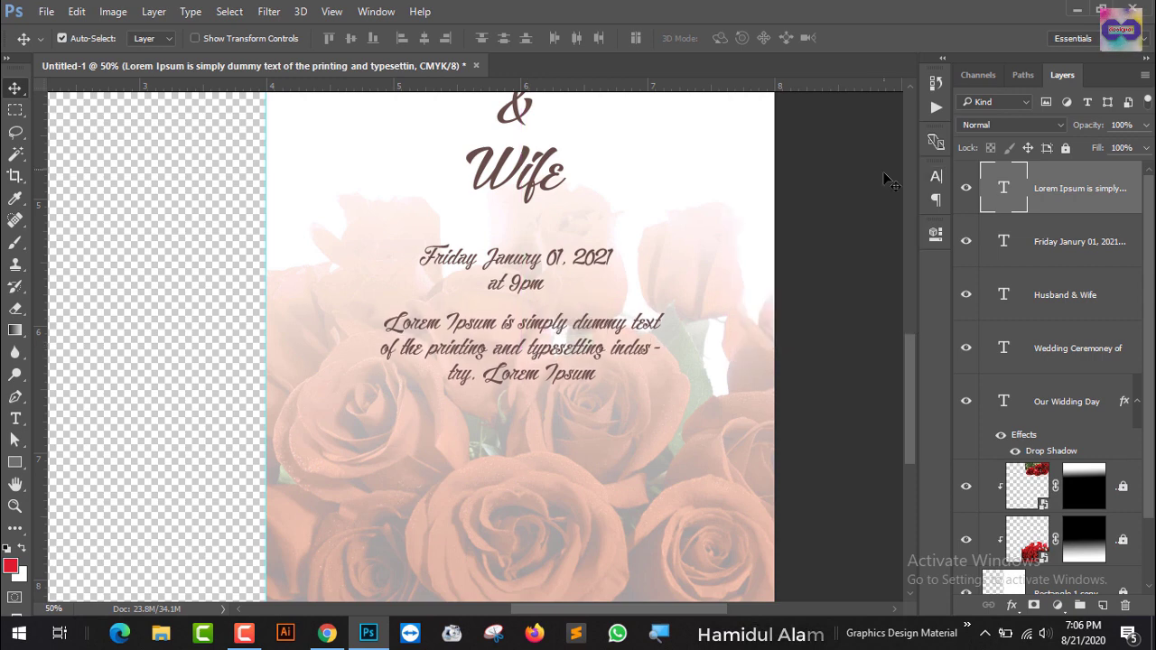
{"action": "left_click_drag", "start_coordinate": [912, 373], "coordinate": [914, 342]}
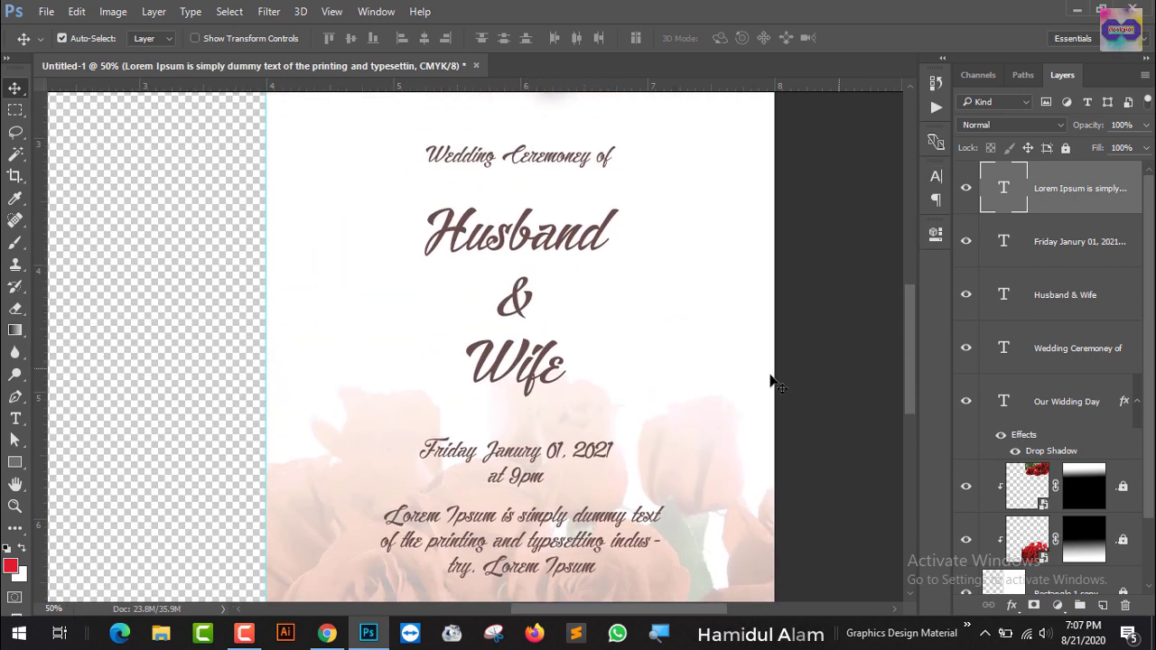
{"action": "scroll", "coordinate": [742, 356], "scroll_direction": "up", "scroll_amount": 2}
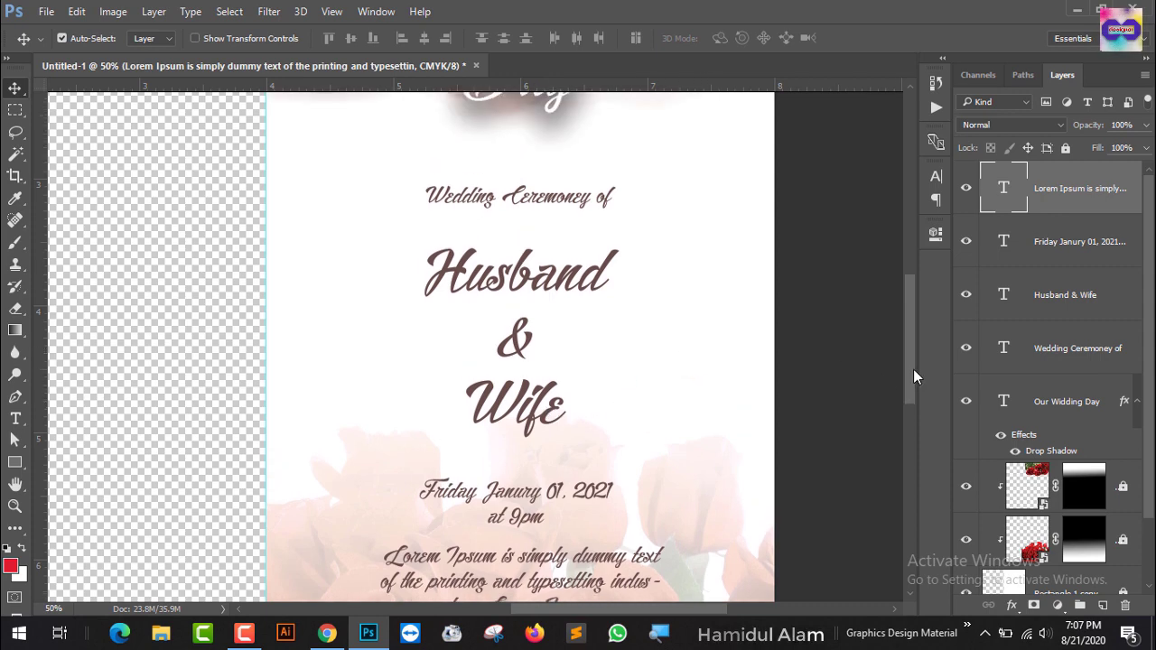
{"action": "left_click_drag", "start_coordinate": [913, 370], "coordinate": [916, 312]}
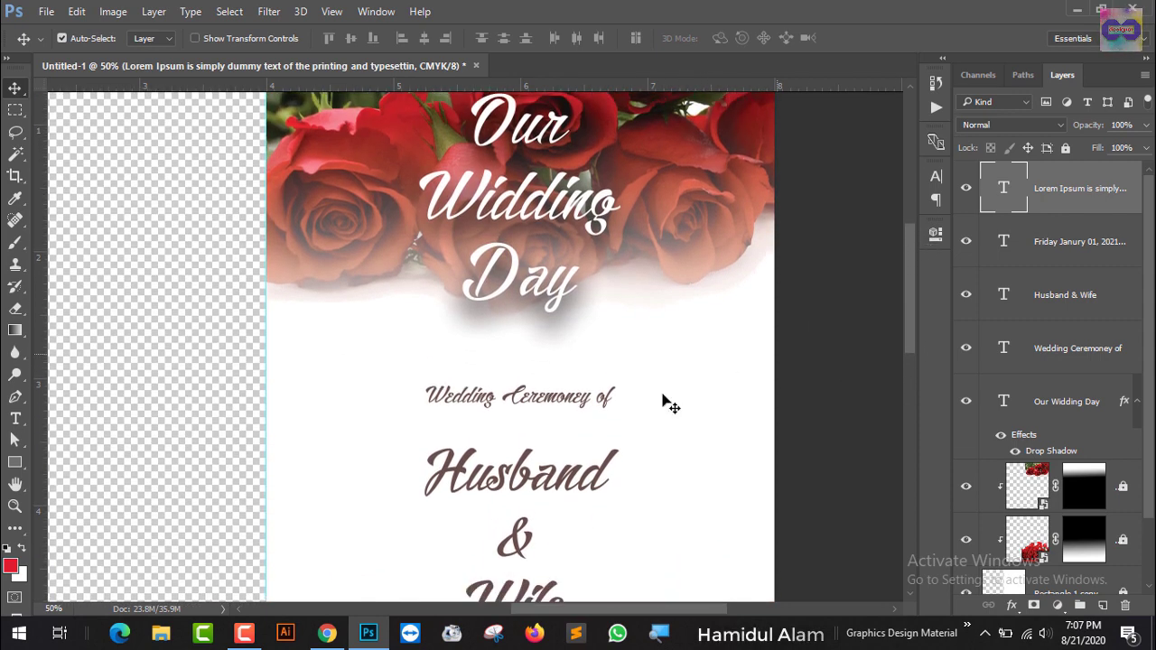
Give the Husband & Wife names a dark red sampled from the roses
{"action": "left_click", "coordinate": [570, 485]}
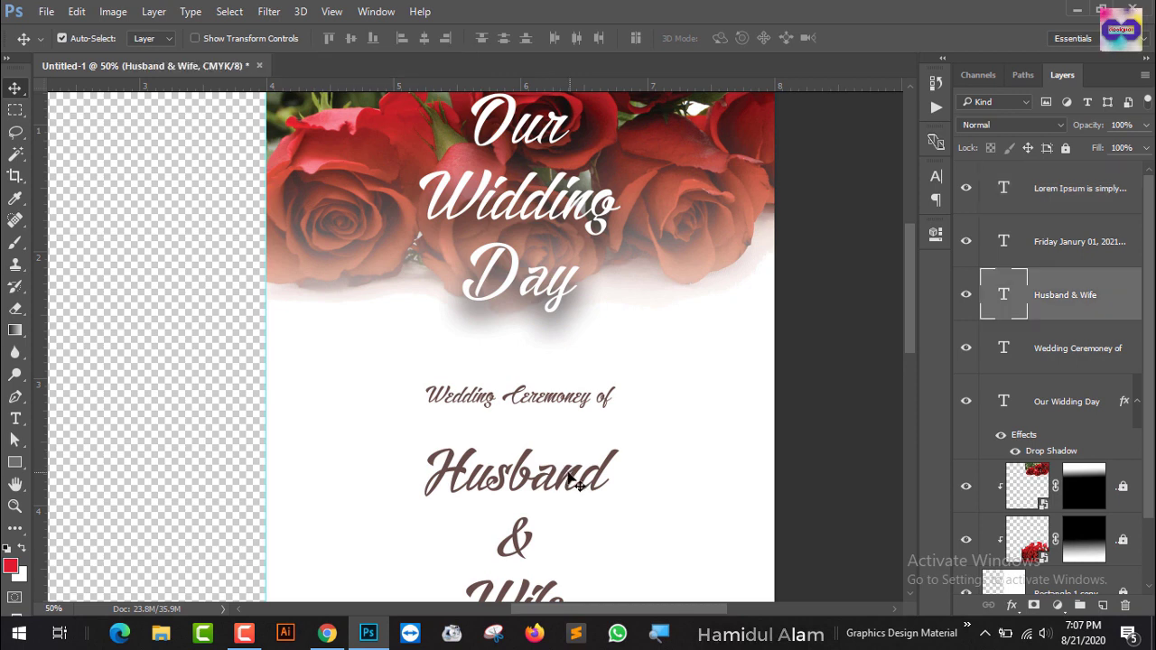
{"action": "left_click", "coordinate": [936, 176]}
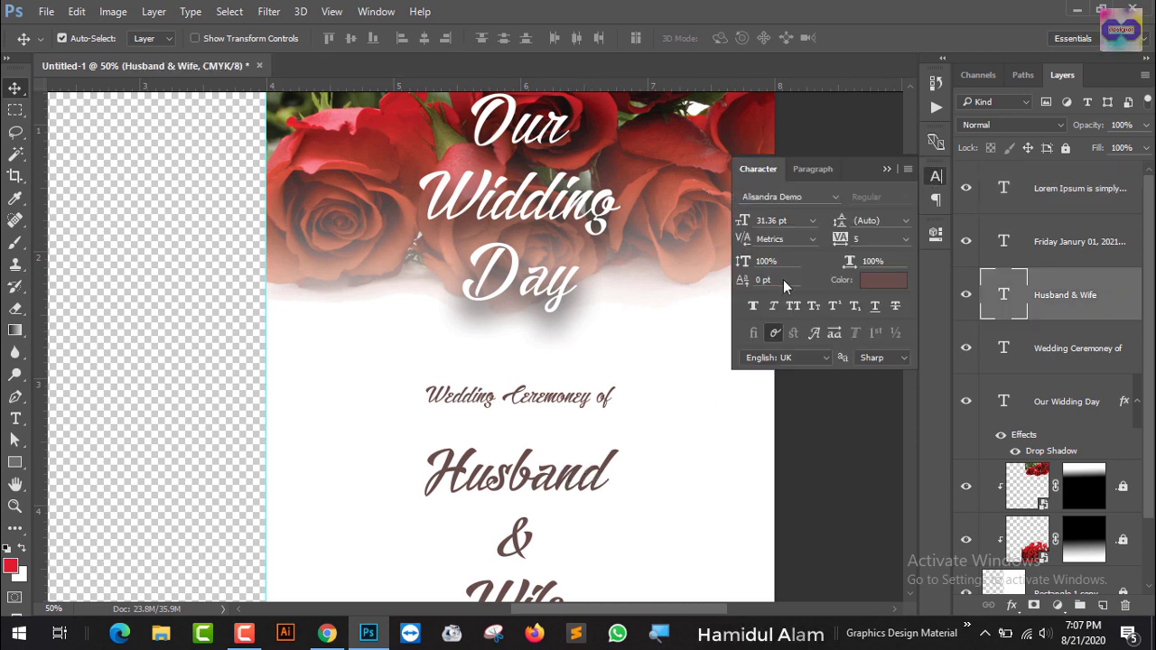
{"action": "left_click", "coordinate": [875, 281]}
{"action": "left_click", "coordinate": [750, 123]}
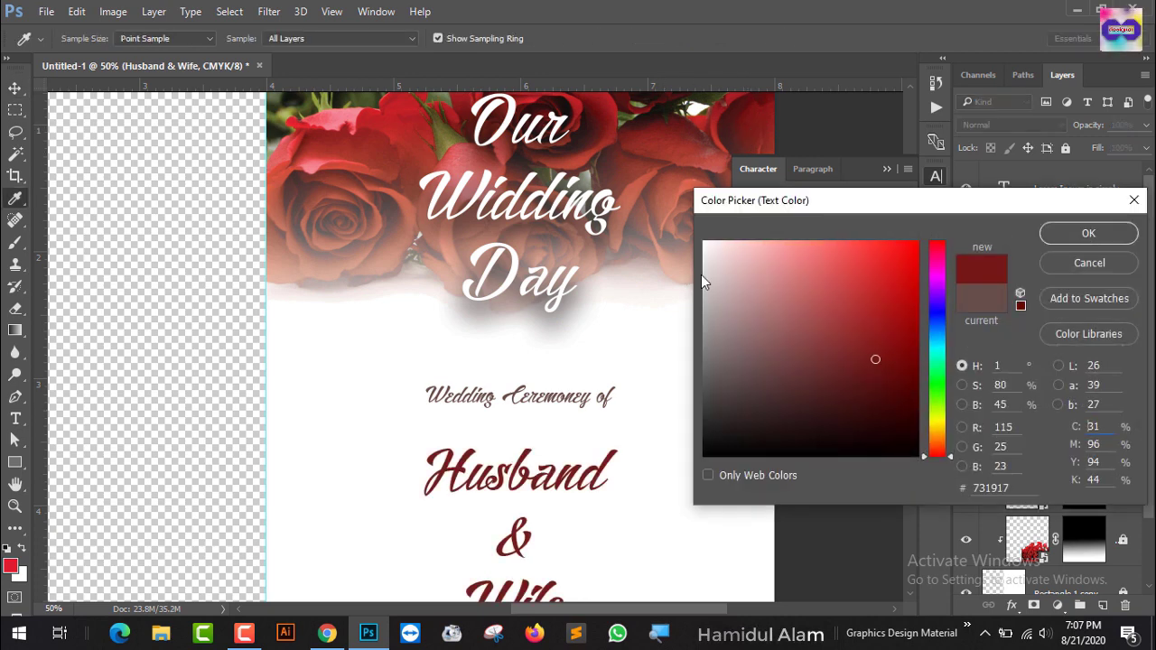
{"action": "left_click", "coordinate": [1132, 234]}
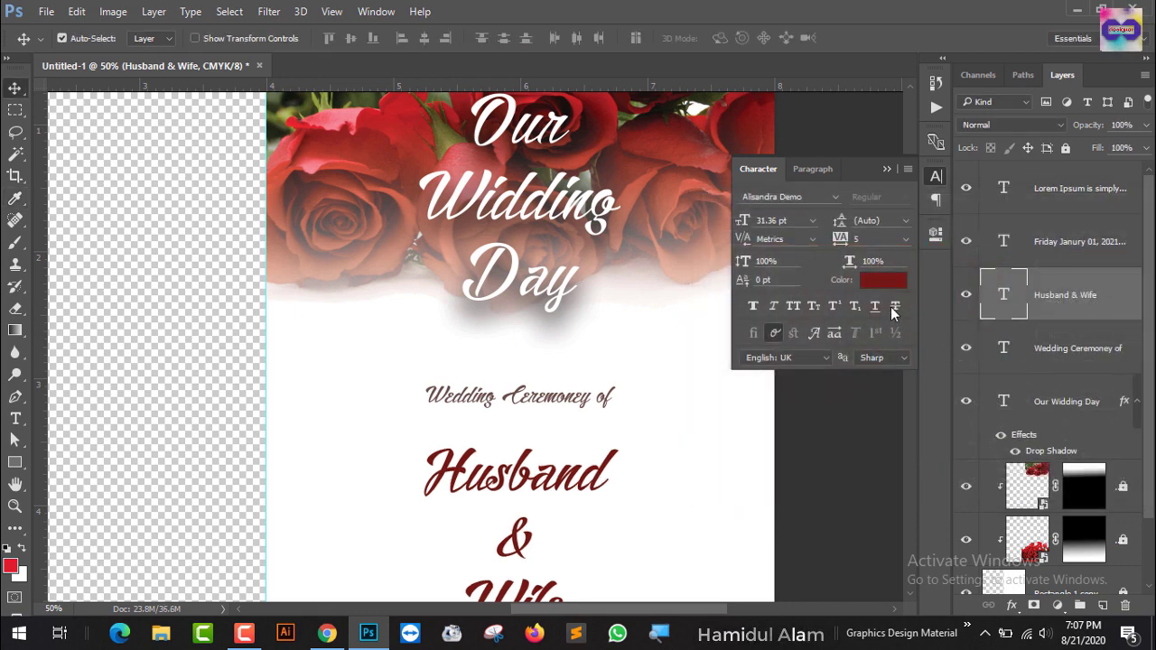
{"action": "left_click", "coordinate": [886, 281]}
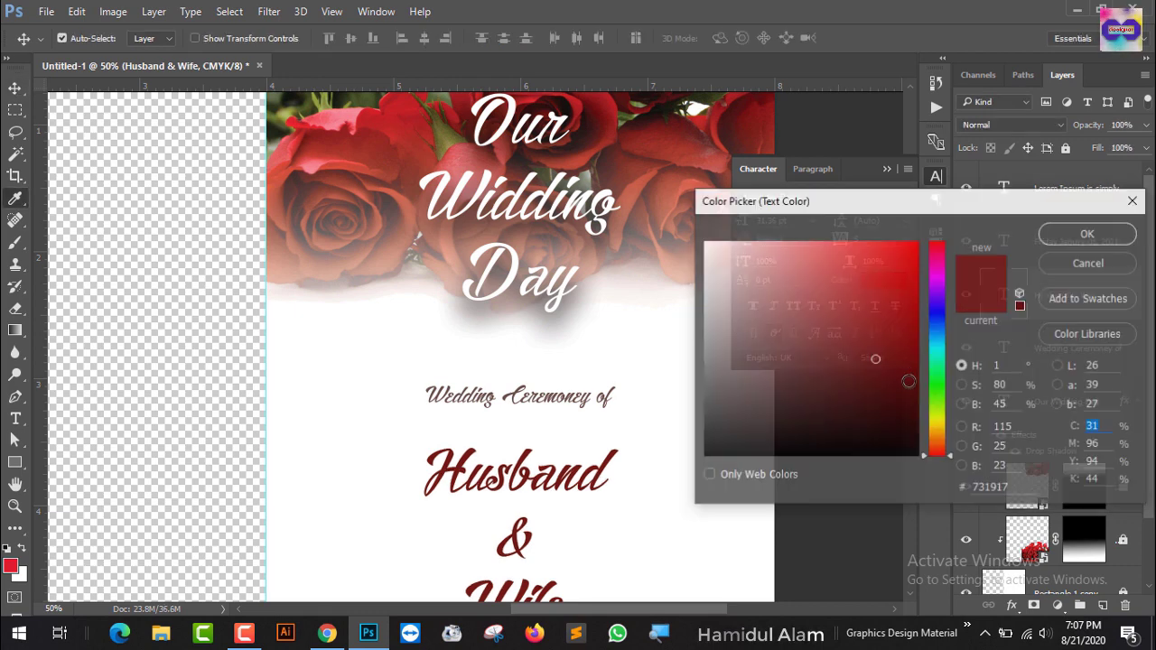
{"action": "double_click", "coordinate": [1015, 486]}
{"action": "key", "text": "BackSpace"}
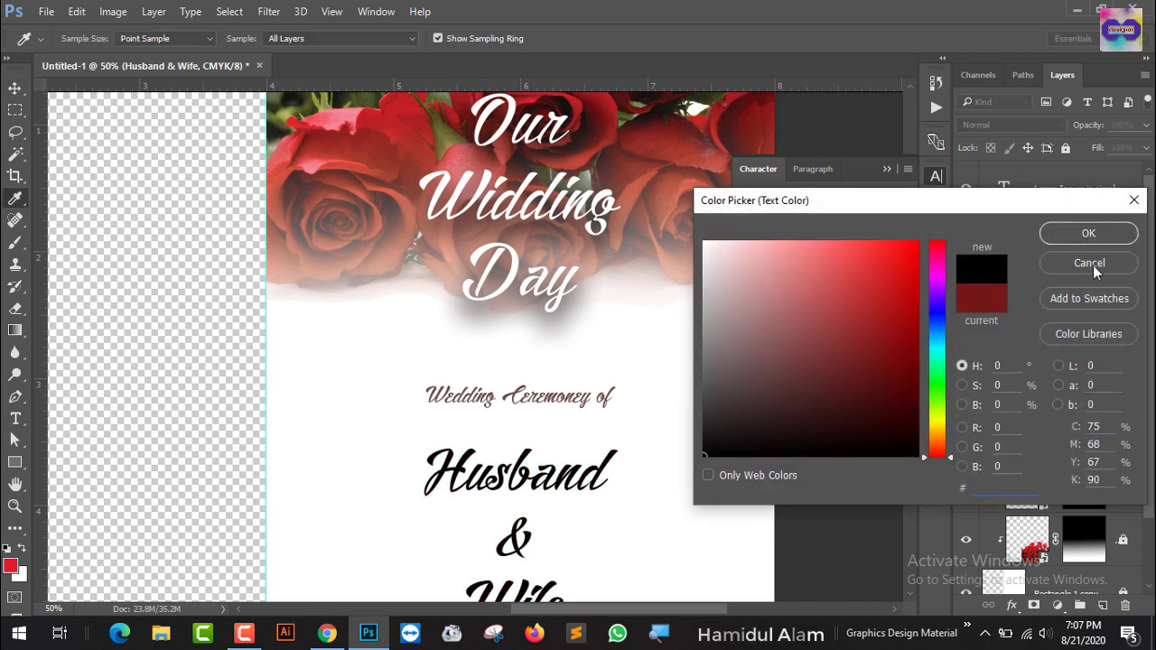
{"action": "left_click", "coordinate": [1092, 262]}
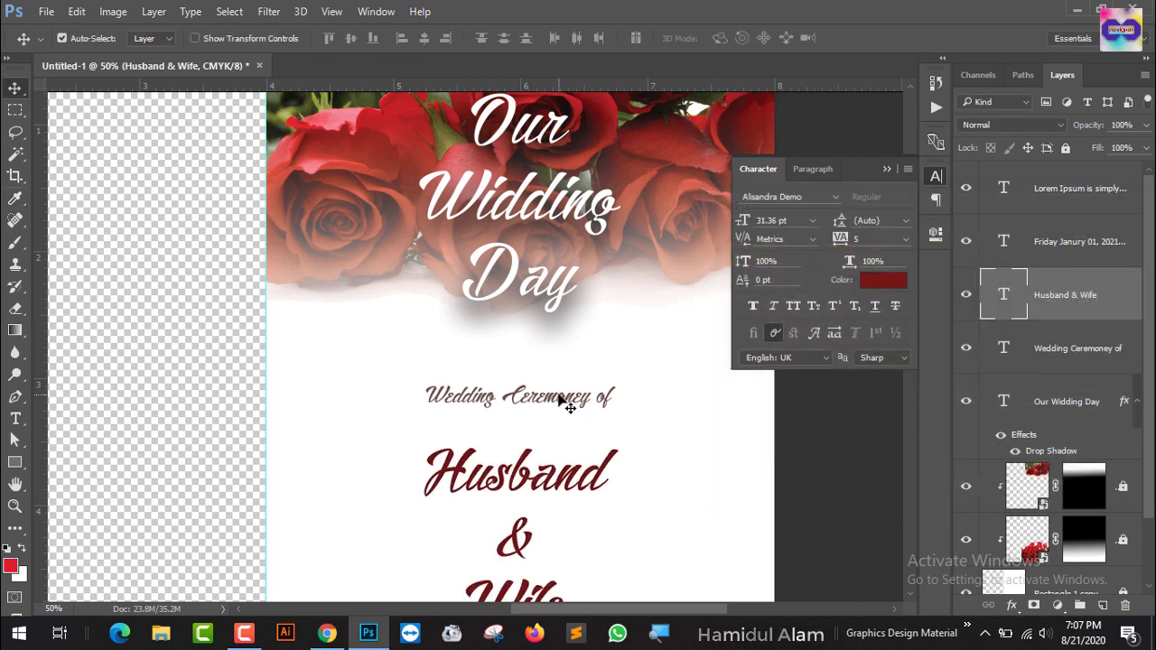
Colour the 'Wedding Ceremoney of' heading dark red 731917
{"action": "left_click", "coordinate": [560, 399]}
{"action": "left_click", "coordinate": [877, 283]}
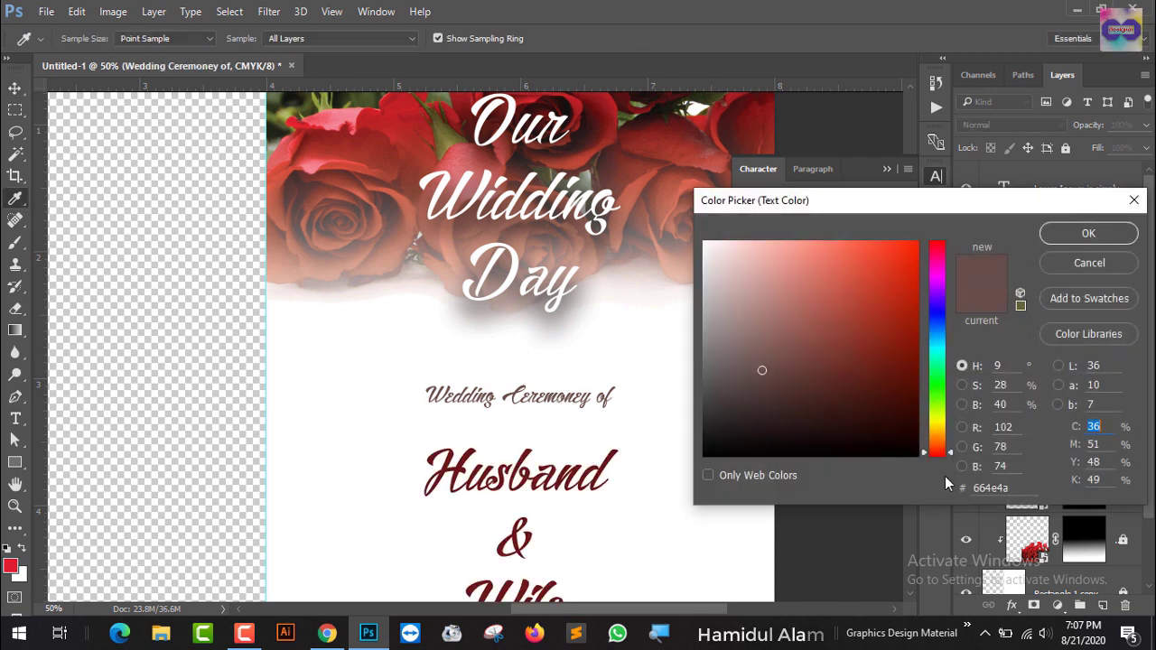
{"action": "left_click_drag", "start_coordinate": [1027, 488], "coordinate": [870, 487]}
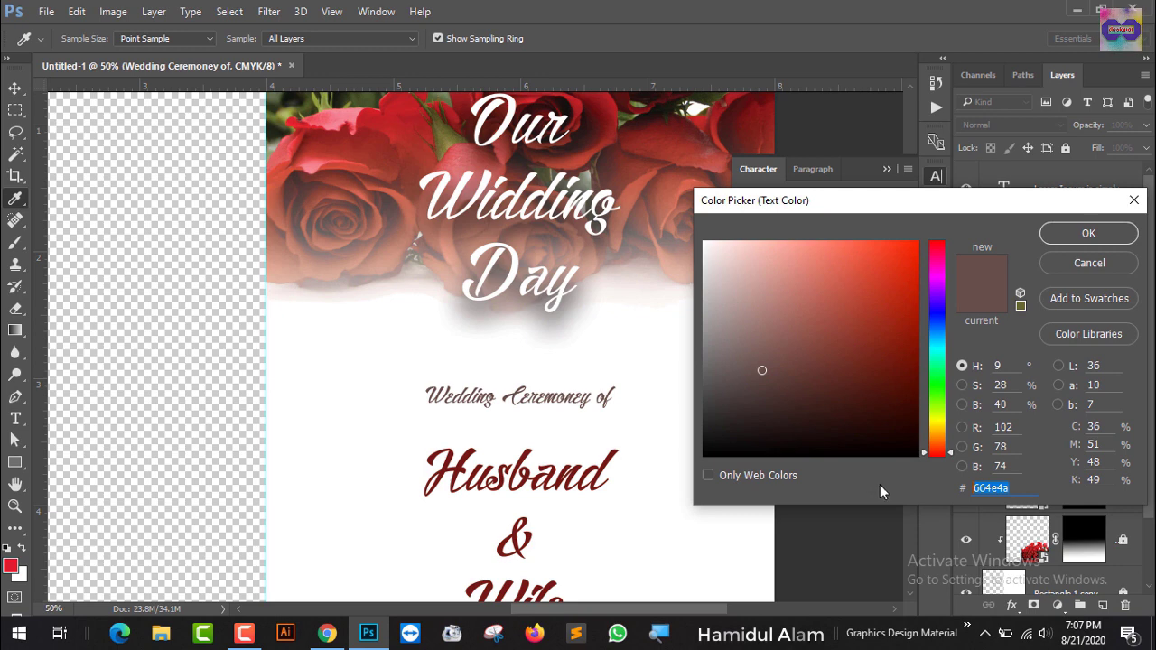
{"action": "type", "text": "731917"}
{"action": "left_click", "coordinate": [1073, 234]}
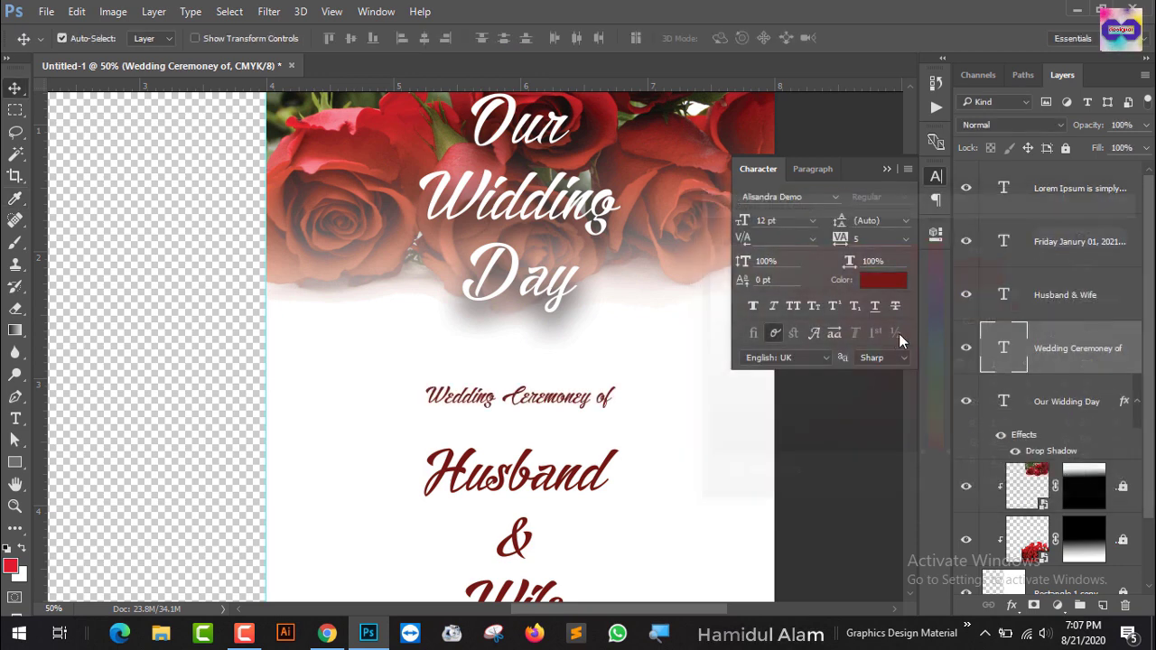
{"action": "left_click", "coordinate": [887, 171]}
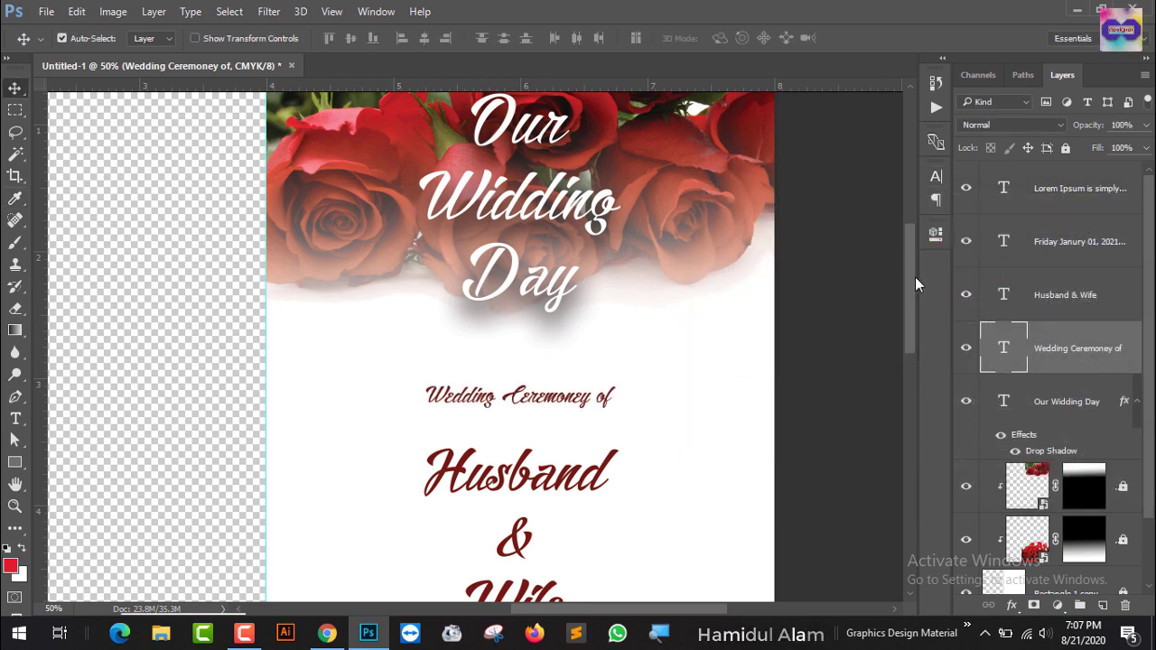
{"action": "left_click_drag", "start_coordinate": [911, 276], "coordinate": [911, 406]}
Colour the Lorem Ipsum paragraph and the date dark red 731917
{"action": "left_click", "coordinate": [612, 284]}
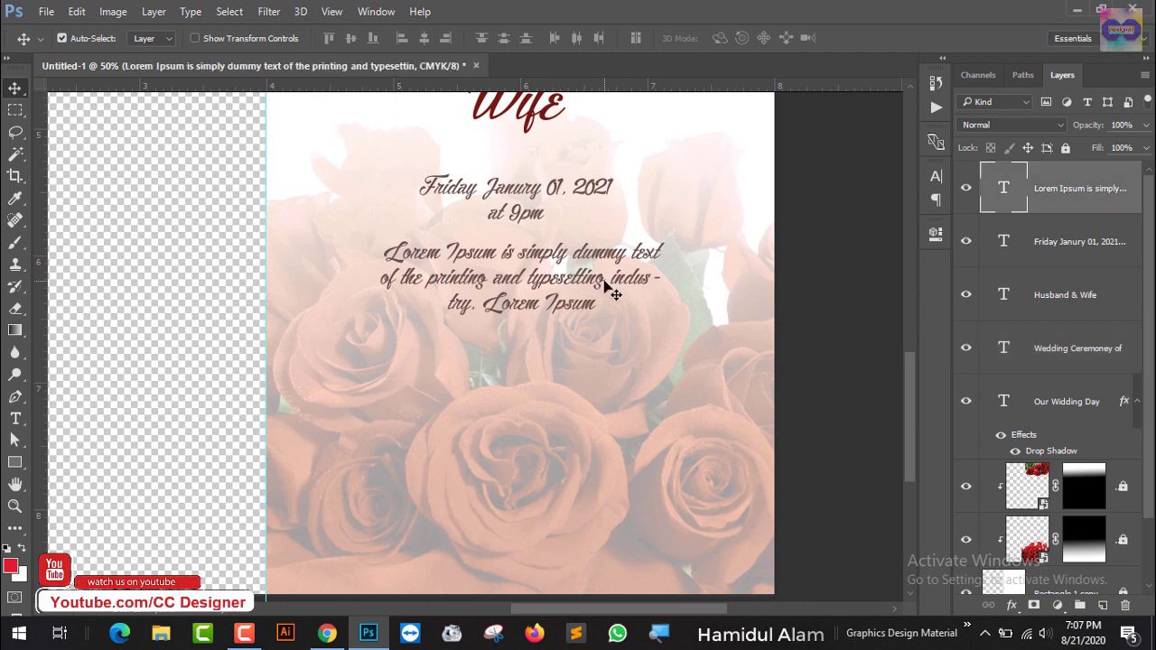
{"action": "left_click", "coordinate": [936, 176]}
{"action": "left_click", "coordinate": [883, 280]}
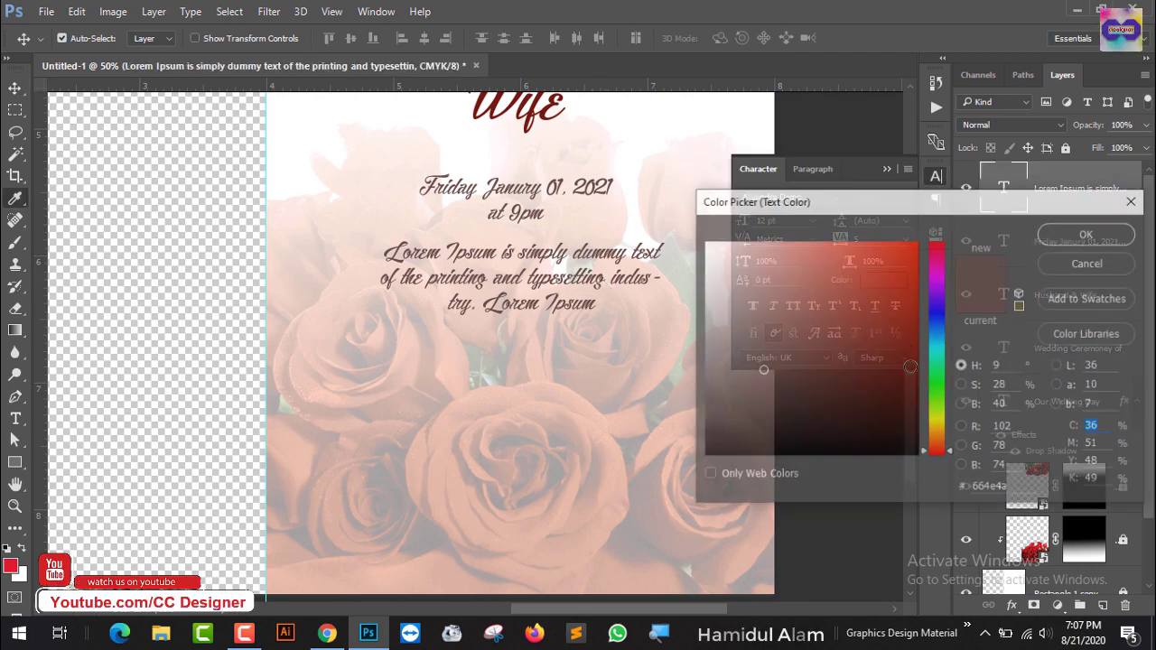
{"action": "left_click", "coordinate": [994, 488]}
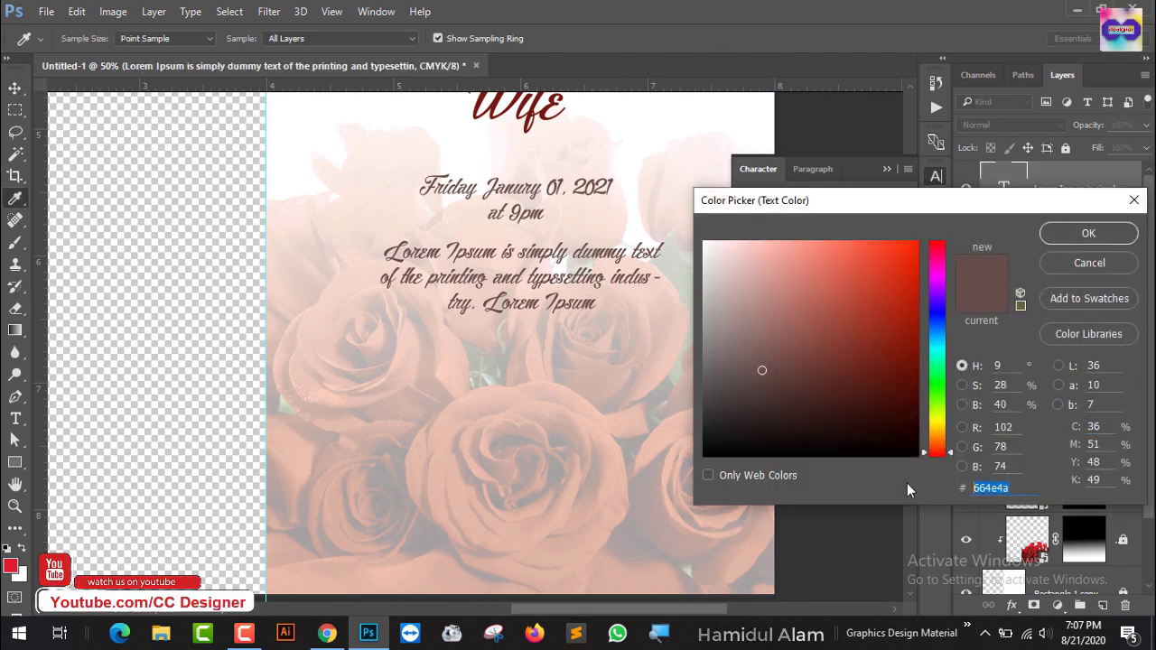
{"action": "type", "text": "731917"}
{"action": "left_click", "coordinate": [1066, 237]}
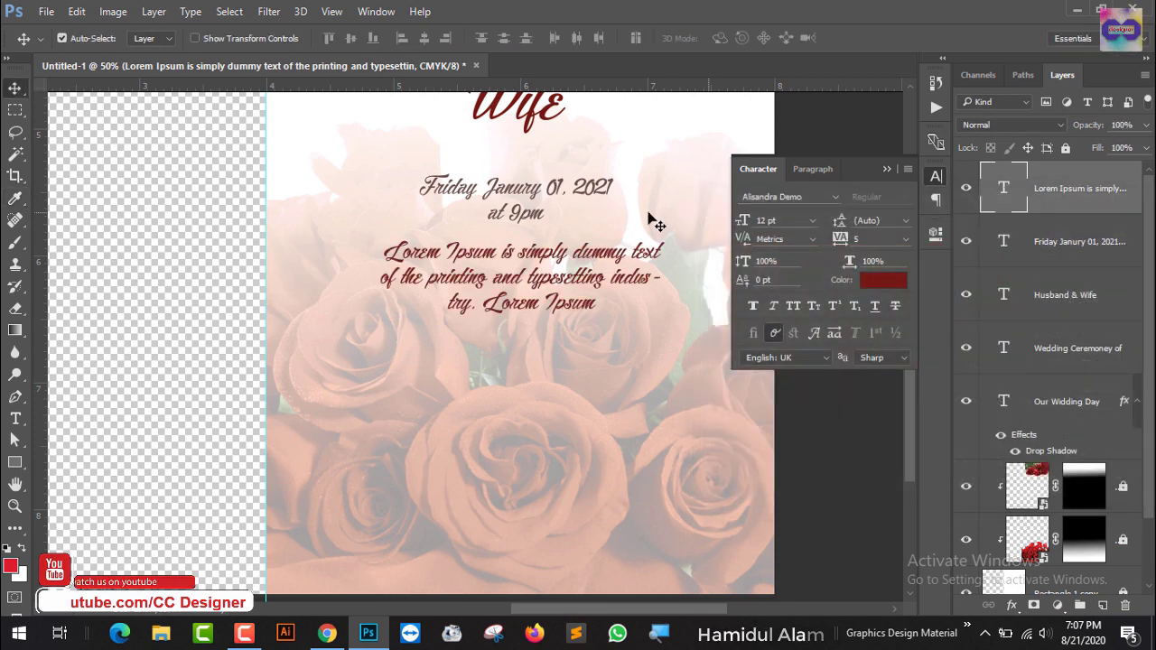
{"action": "left_click", "coordinate": [549, 192]}
{"action": "left_click", "coordinate": [899, 279]}
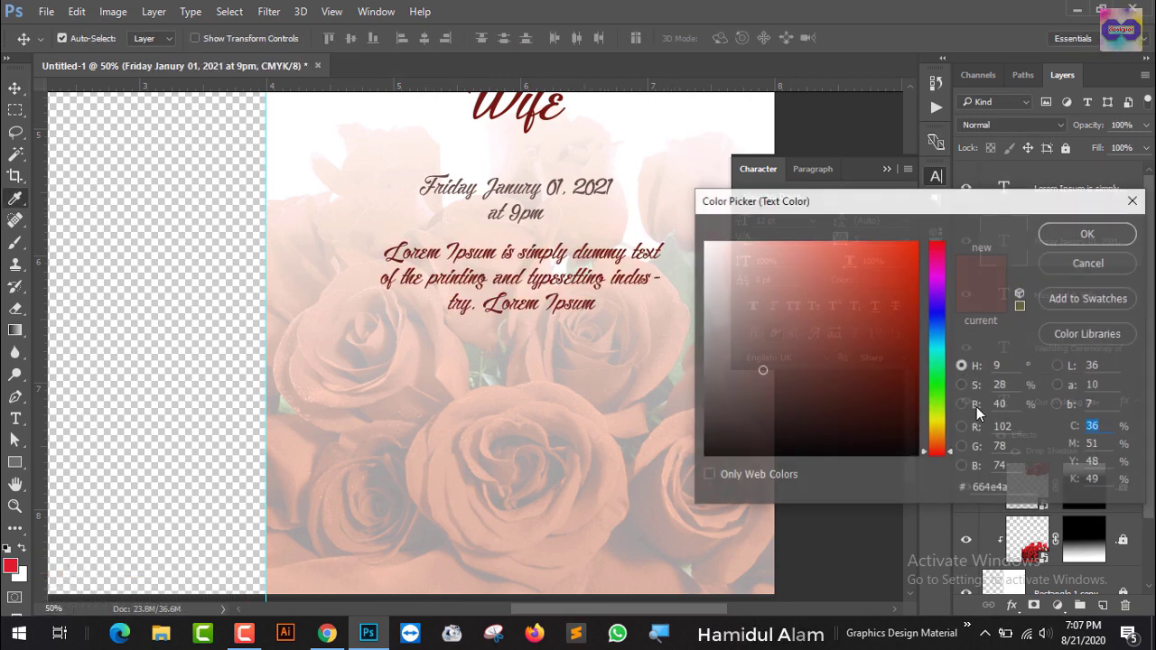
{"action": "left_click_drag", "start_coordinate": [1010, 487], "coordinate": [935, 495]}
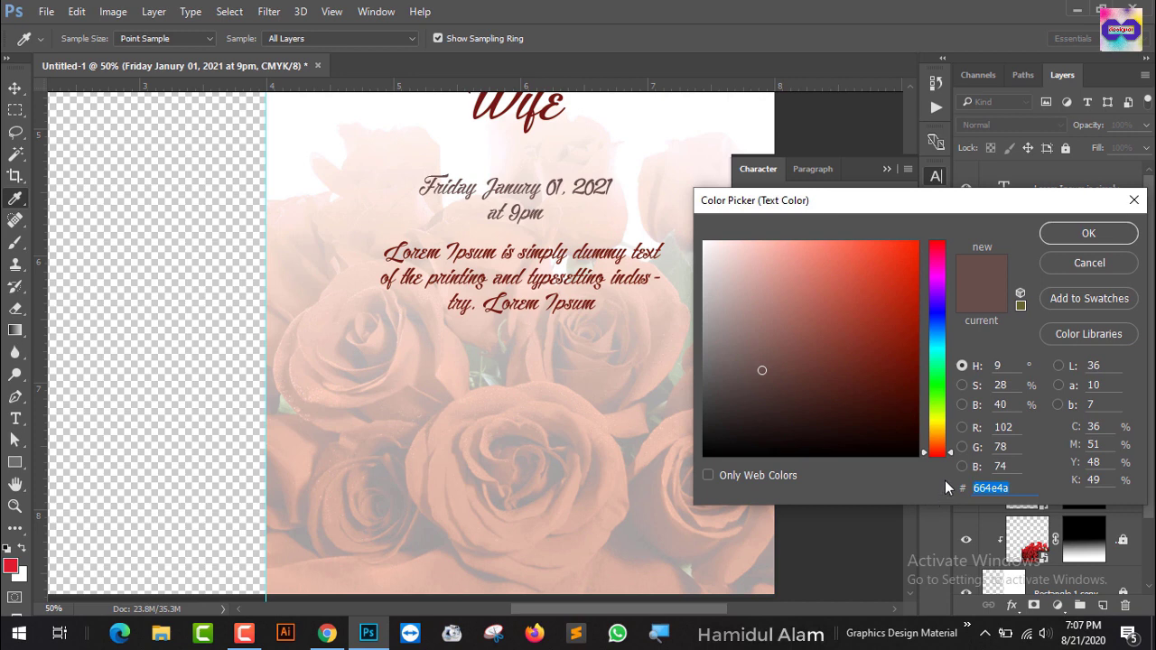
{"action": "type", "text": "731917"}
{"action": "left_click", "coordinate": [1086, 233]}
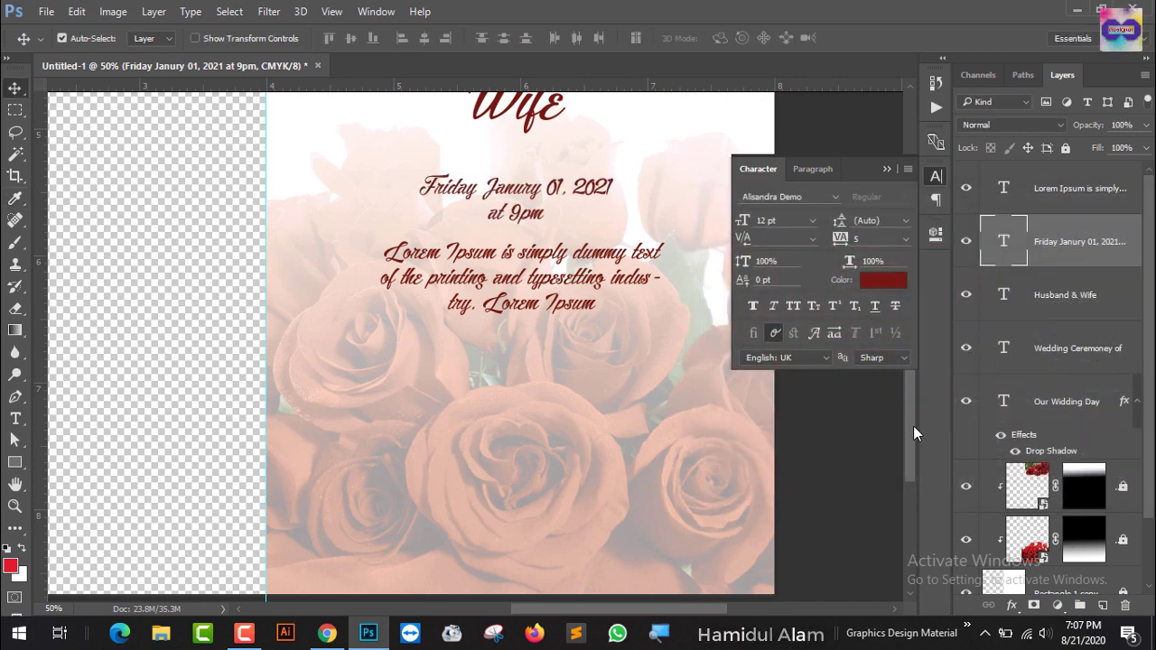
Recolour the Husband & Wife names a brighter, slightly darkened red
{"action": "scroll", "coordinate": [905, 340], "scroll_direction": "up", "scroll_amount": 3}
{"action": "scroll", "coordinate": [905, 339], "scroll_direction": "up", "scroll_amount": 2}
{"action": "left_click", "coordinate": [578, 334]}
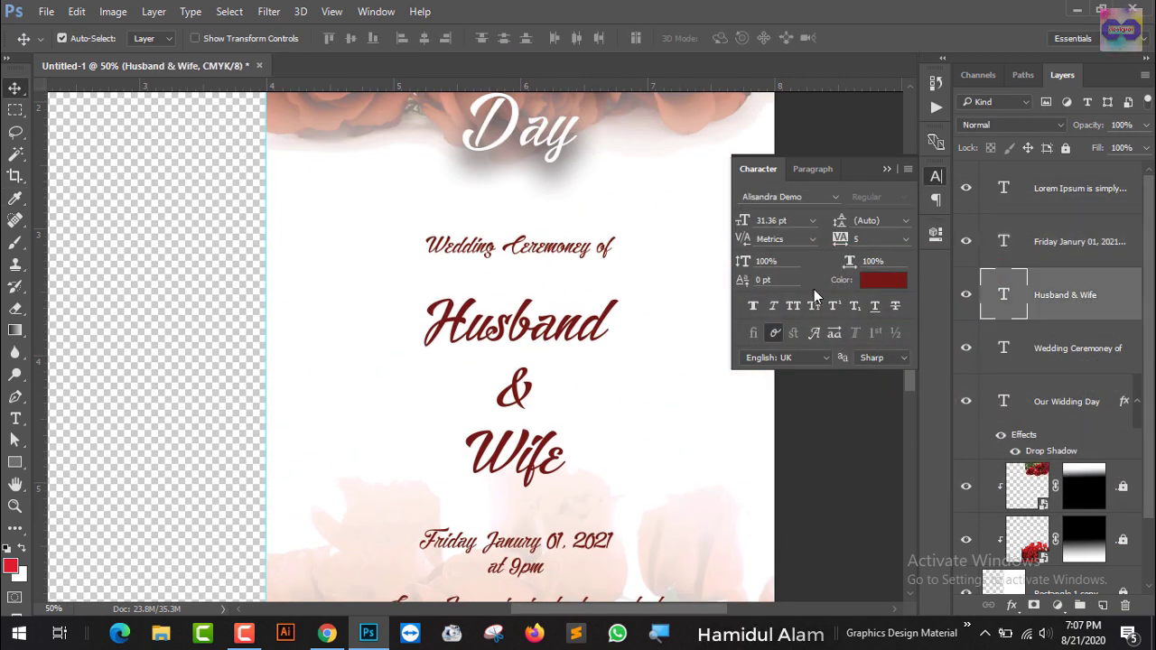
{"action": "left_click", "coordinate": [878, 285]}
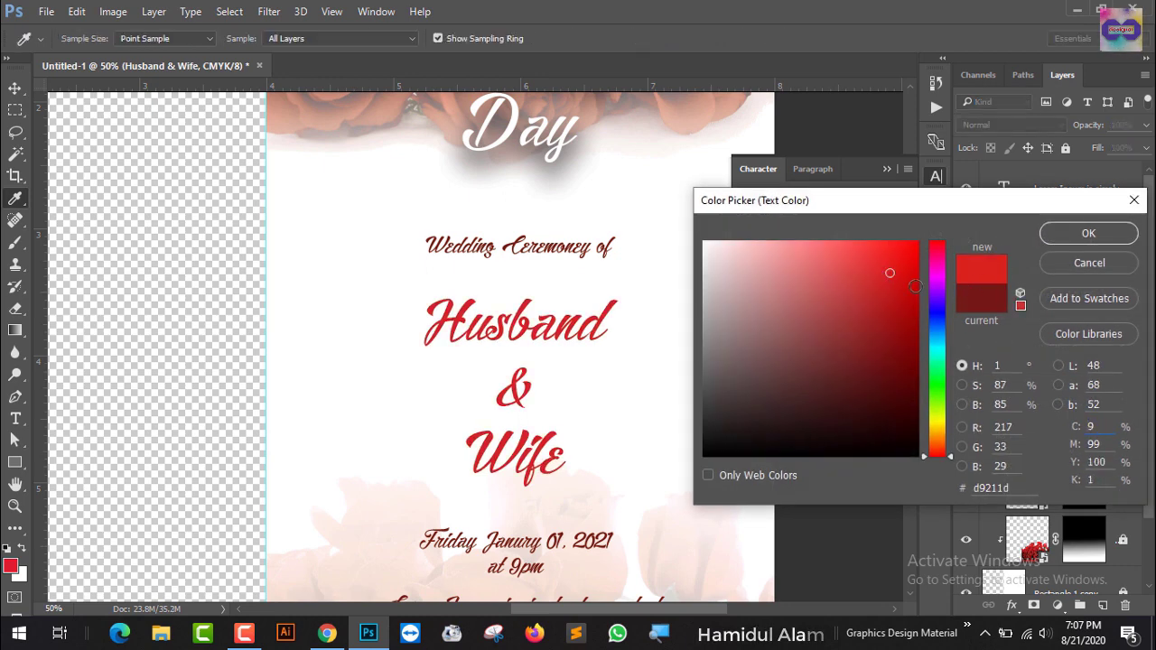
{"action": "left_click", "coordinate": [915, 288]}
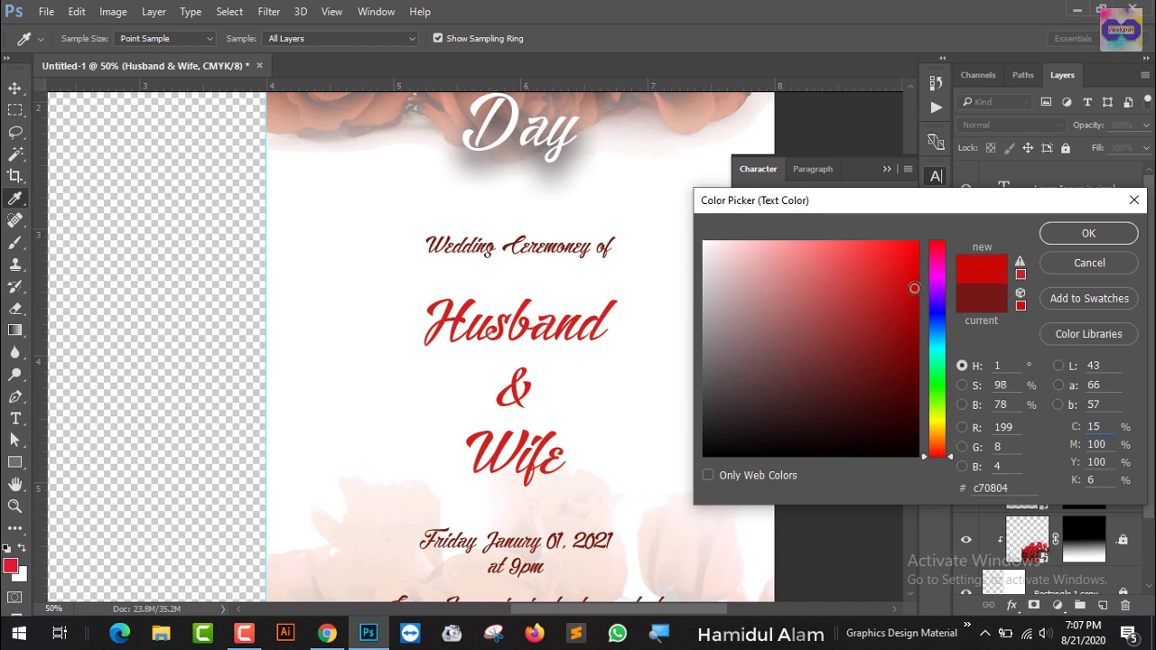
{"action": "left_click", "coordinate": [917, 298]}
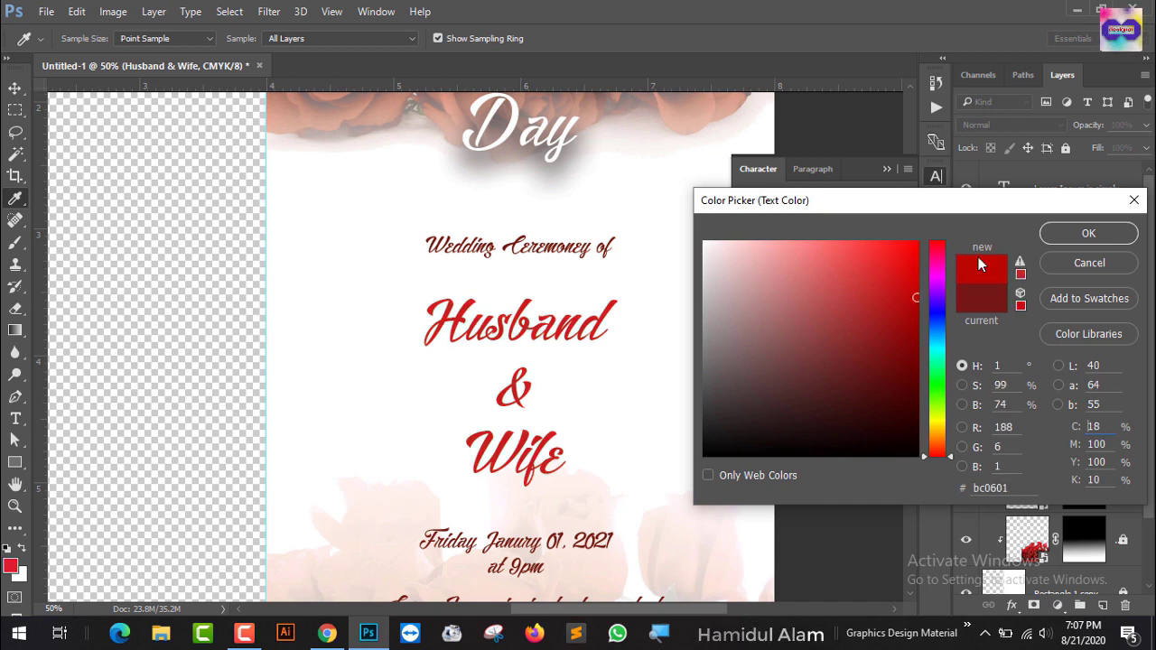
{"action": "left_click", "coordinate": [1077, 226]}
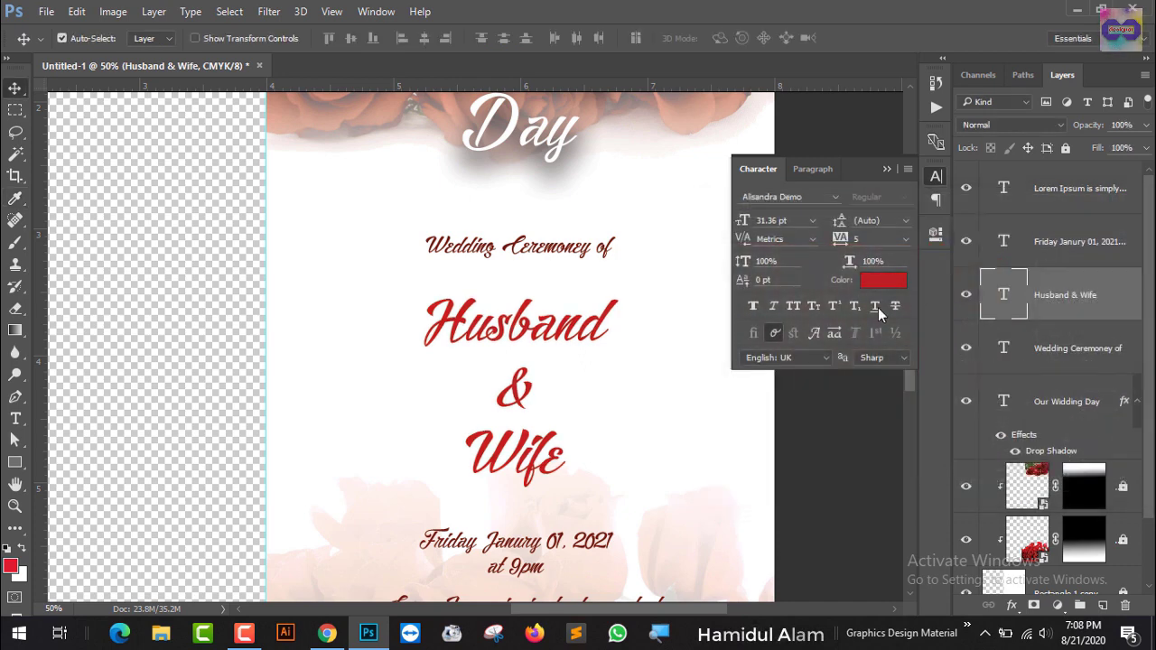
{"action": "left_click", "coordinate": [887, 169]}
Turn on the left panel's white background layer, checking the right panel's background
{"action": "mouse_move", "coordinate": [910, 291]}
{"action": "left_mouse_down"}
{"action": "mouse_move", "coordinate": [913, 372]}
{"action": "mouse_move", "coordinate": [911, 287]}
{"action": "left_mouse_up"}
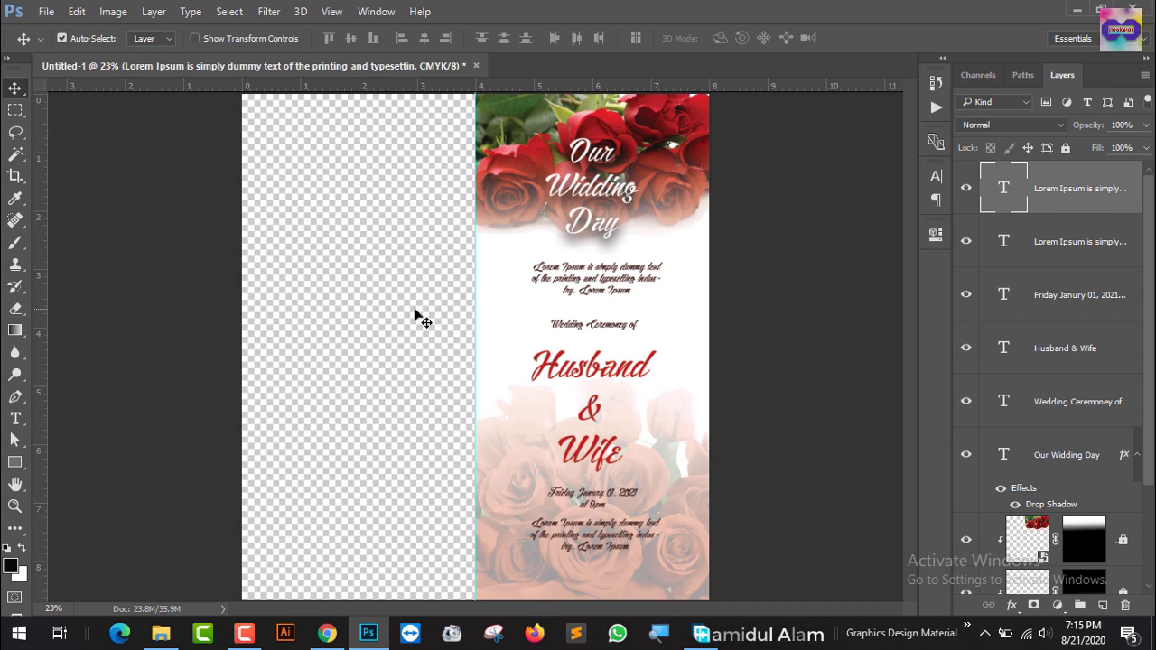
{"action": "scroll", "coordinate": [1027, 246], "scroll_direction": "down", "scroll_amount": 3}
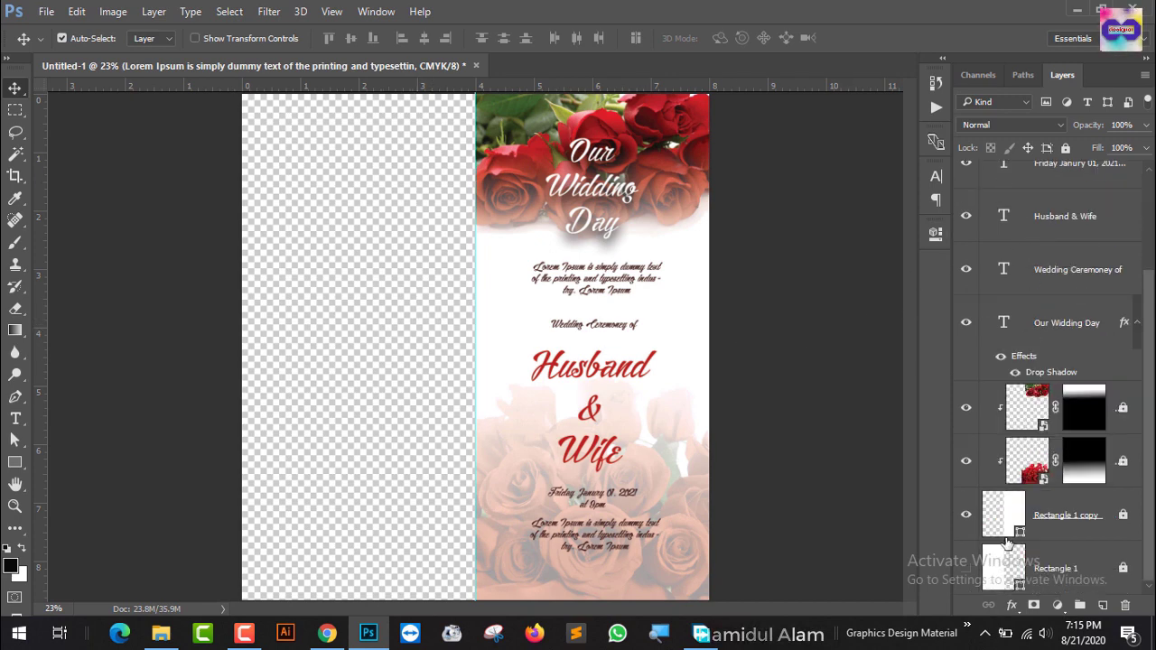
{"action": "left_click", "coordinate": [967, 570]}
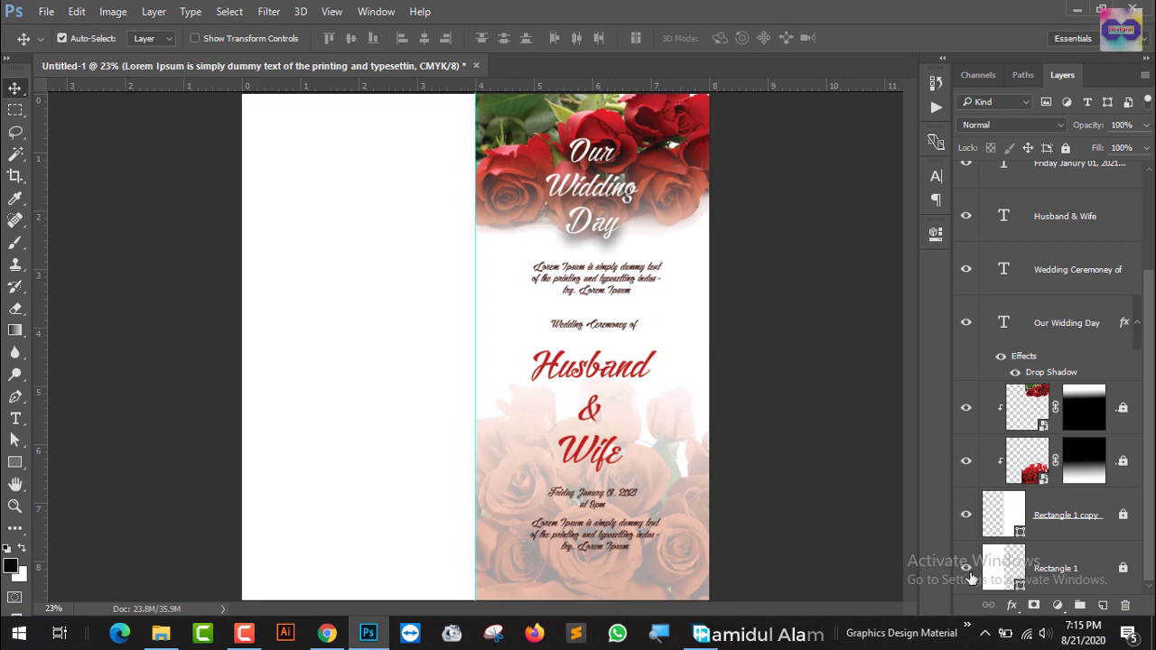
{"action": "left_click", "coordinate": [966, 515]}
{"action": "left_click", "coordinate": [967, 516]}
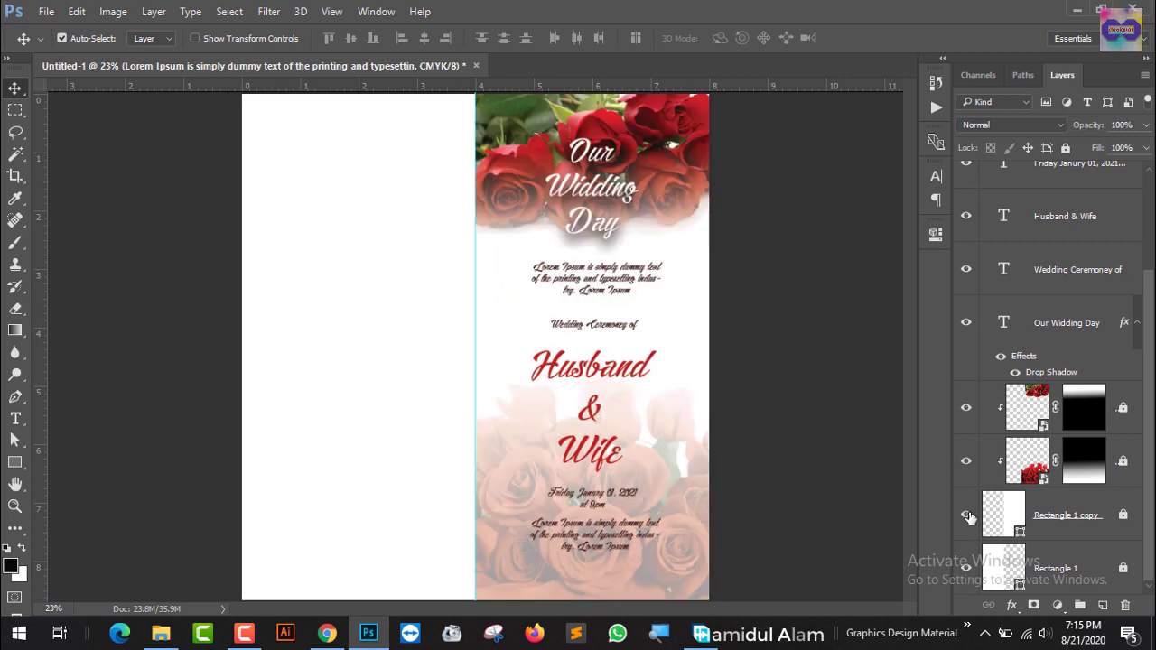
Zoom in twice and pan to the top of the card
{"action": "key", "text": "ctrl+plus"}
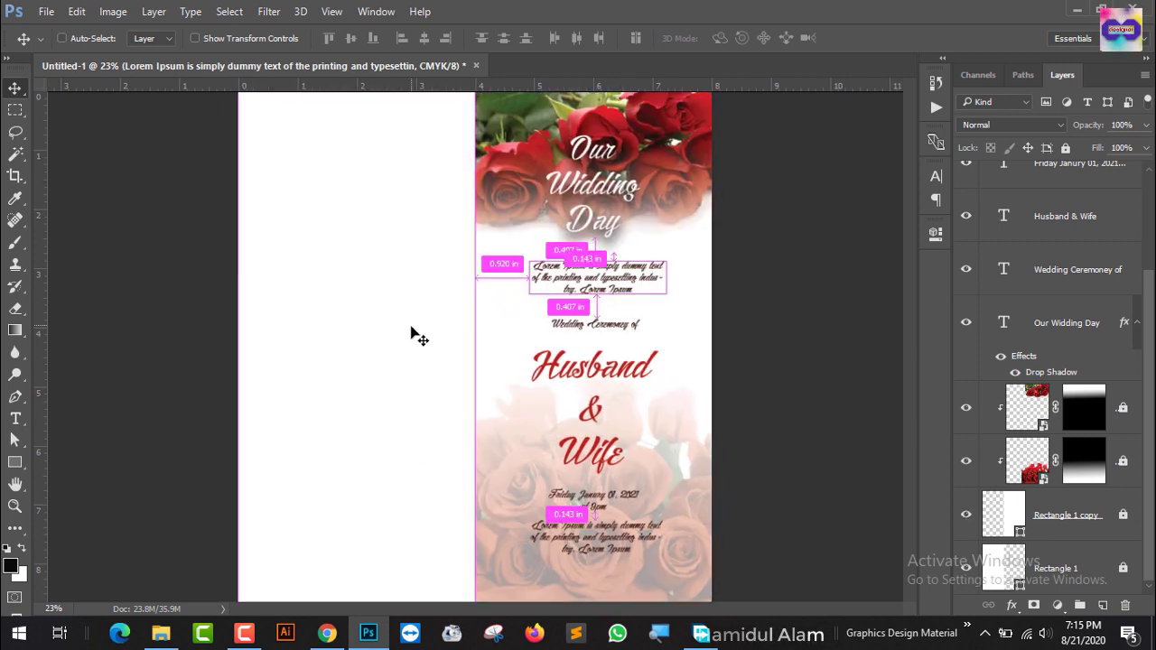
{"action": "key", "text": "ctrl+plus"}
{"action": "mouse_move", "coordinate": [286, 189]}
{"action": "left_mouse_down"}
{"action": "mouse_move", "coordinate": [413, 400]}
{"action": "mouse_move", "coordinate": [410, 390]}
{"action": "left_mouse_up"}
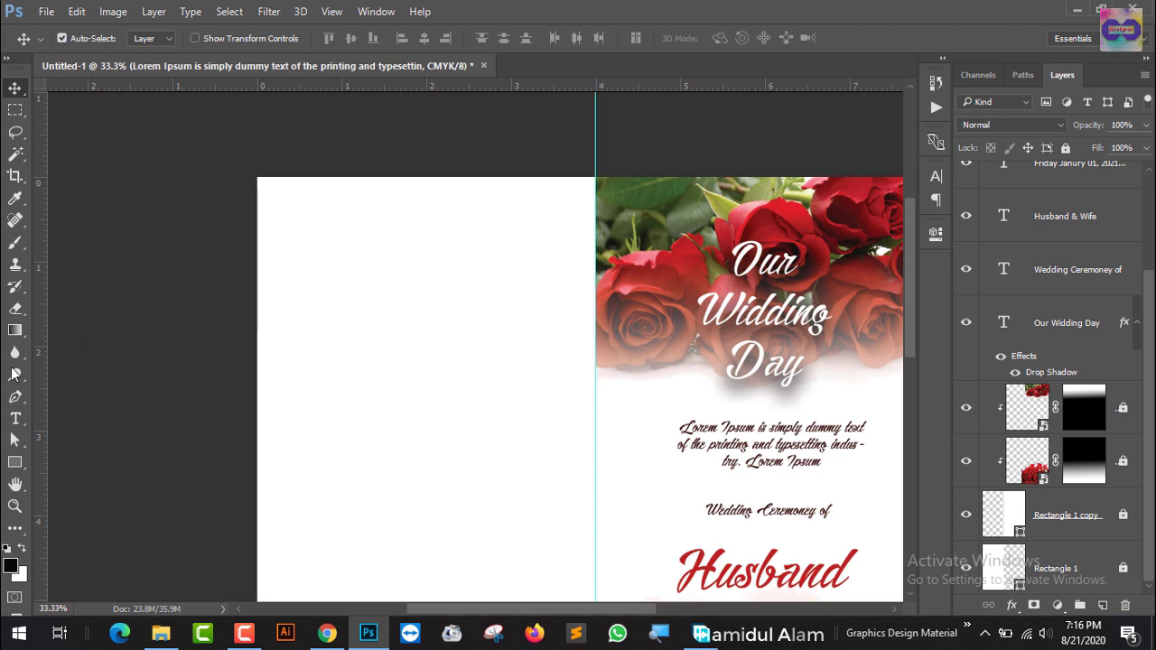
Finish typing the 'Evening Invitation' heading on the left panel
{"action": "left_click", "coordinate": [15, 418]}
{"action": "left_click", "coordinate": [405, 339]}
{"action": "type", "text": "Even"}
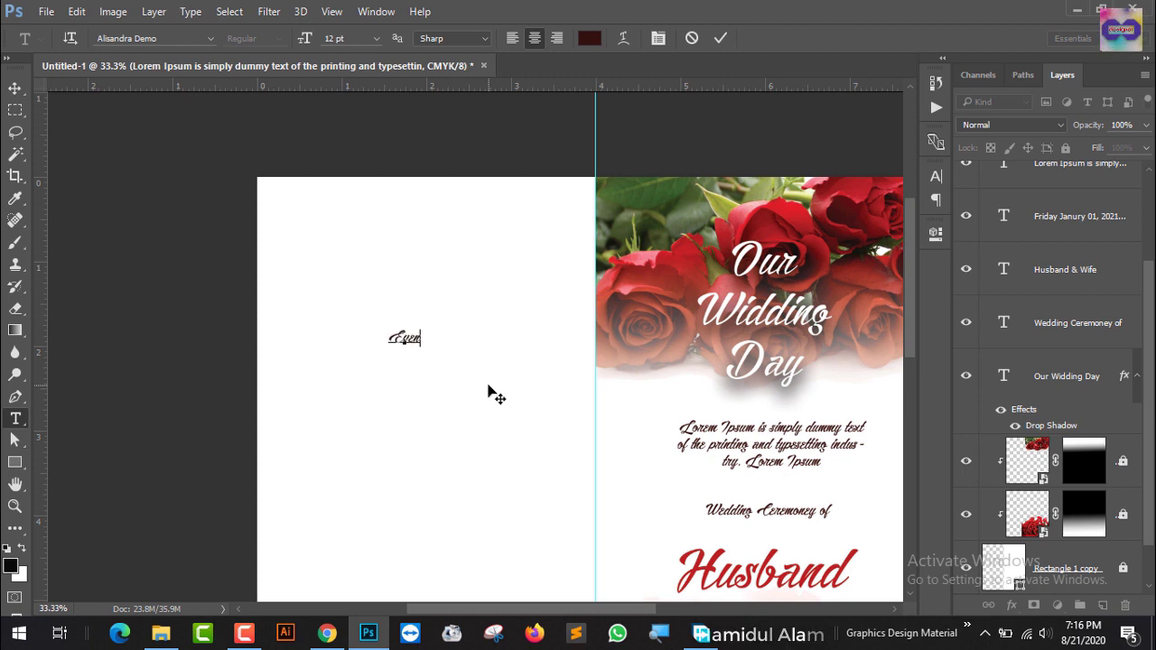
{"action": "type", "text": "ing"}
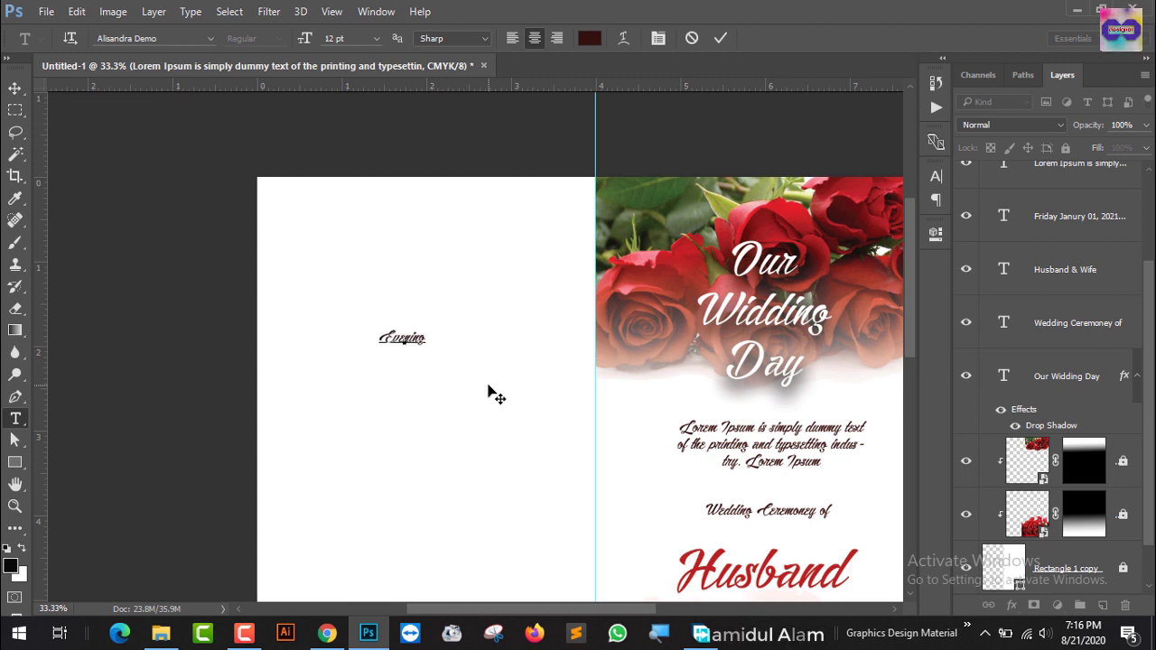
{"action": "type", "text": " Invi"}
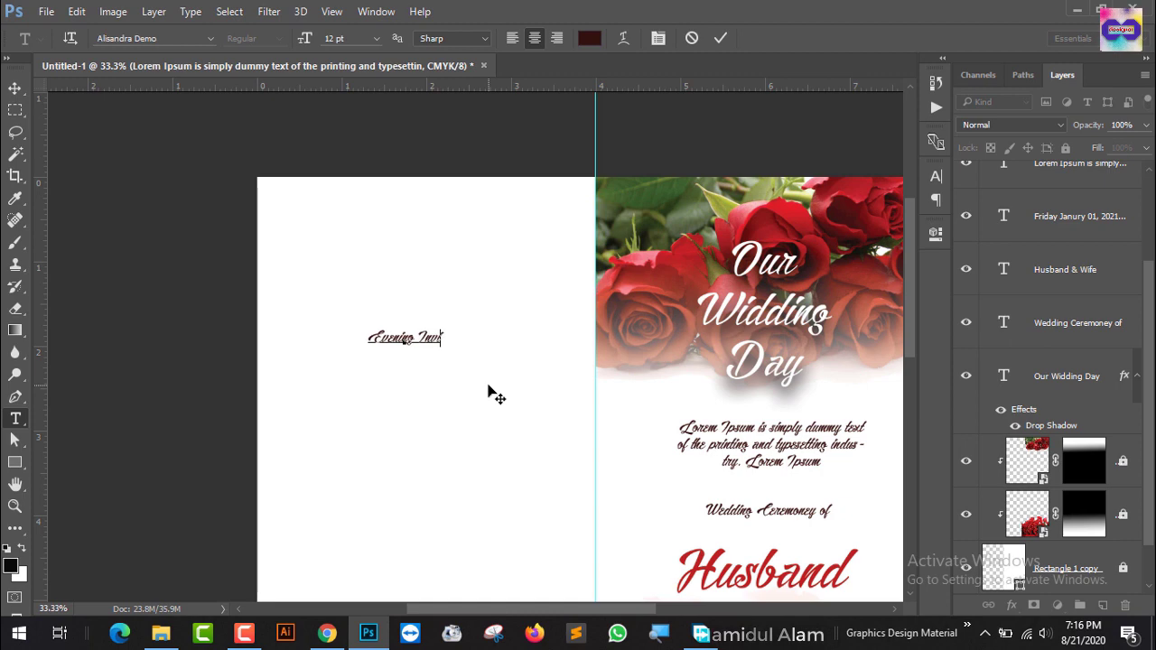
{"action": "type", "text": "tation"}
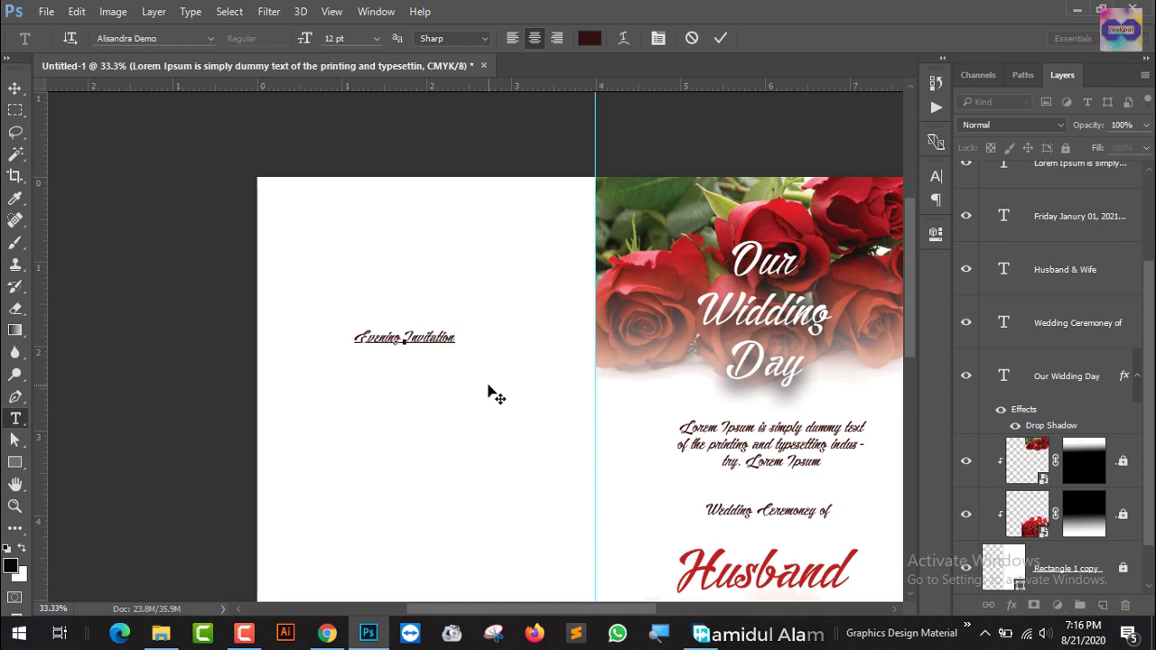
{"action": "left_click", "coordinate": [15, 88]}
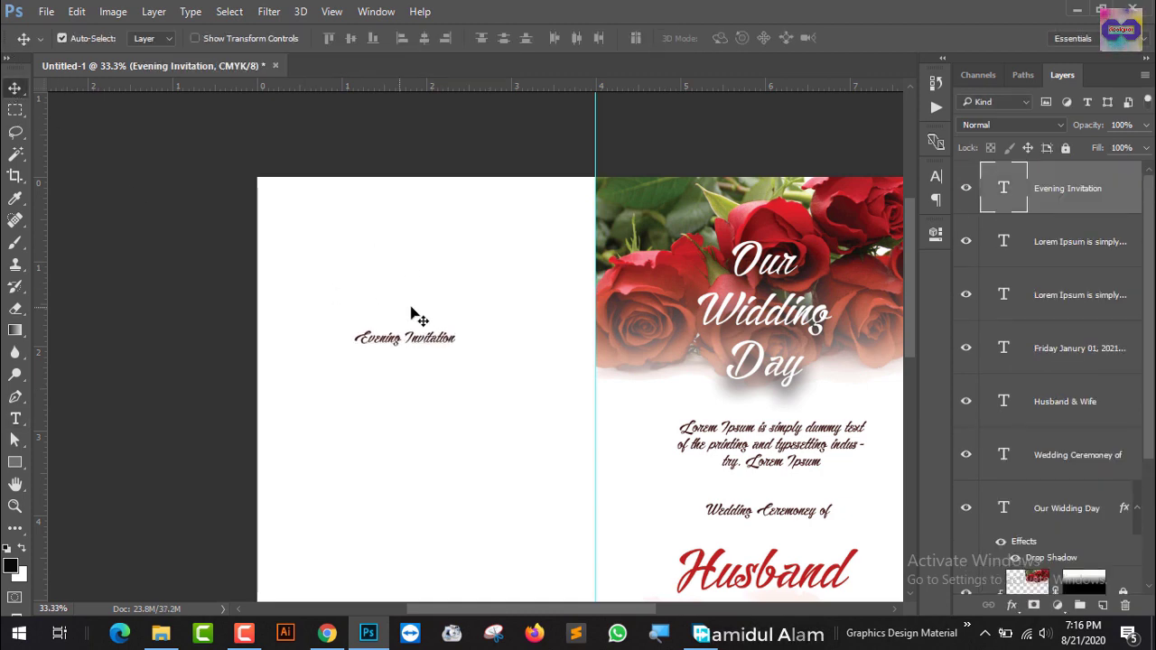
Enlarge the Evening Invitation heading to 24 pt
{"action": "left_click", "coordinate": [937, 176]}
{"action": "left_click", "coordinate": [812, 220]}
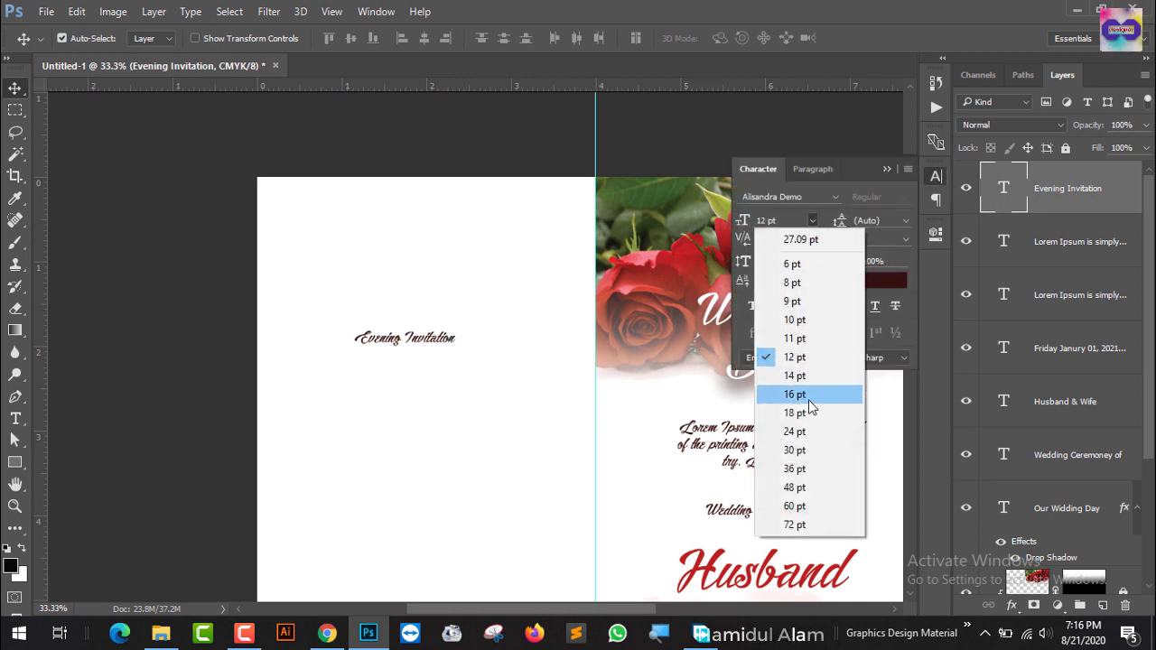
{"action": "left_click", "coordinate": [808, 411]}
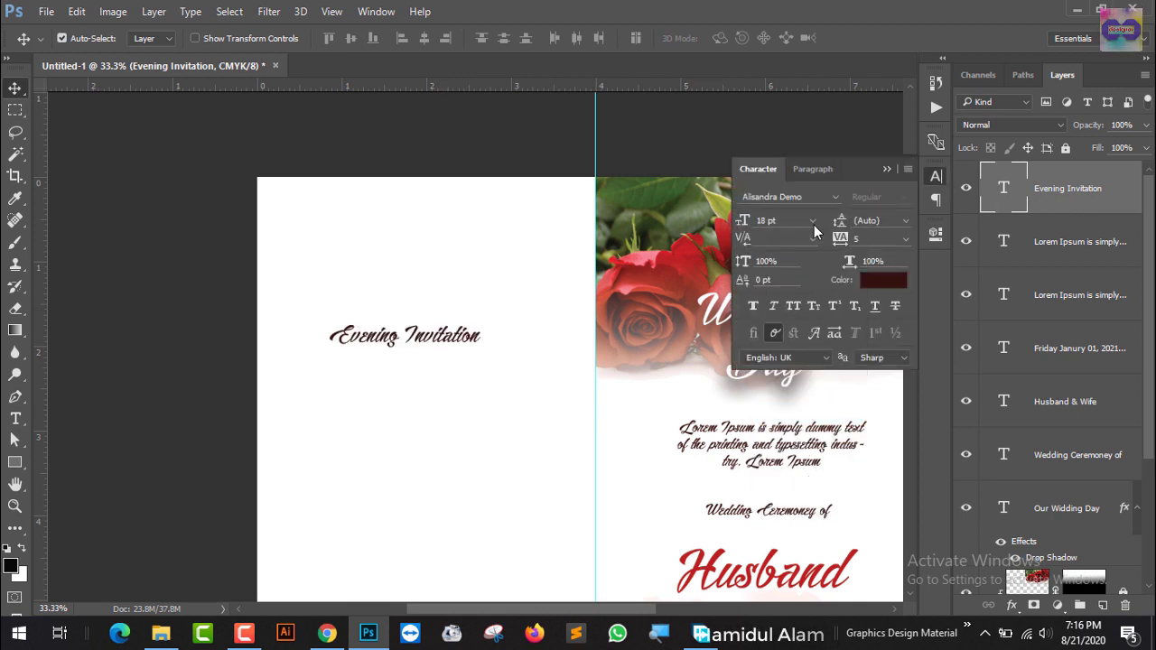
{"action": "left_click", "coordinate": [812, 221]}
{"action": "left_click", "coordinate": [809, 430]}
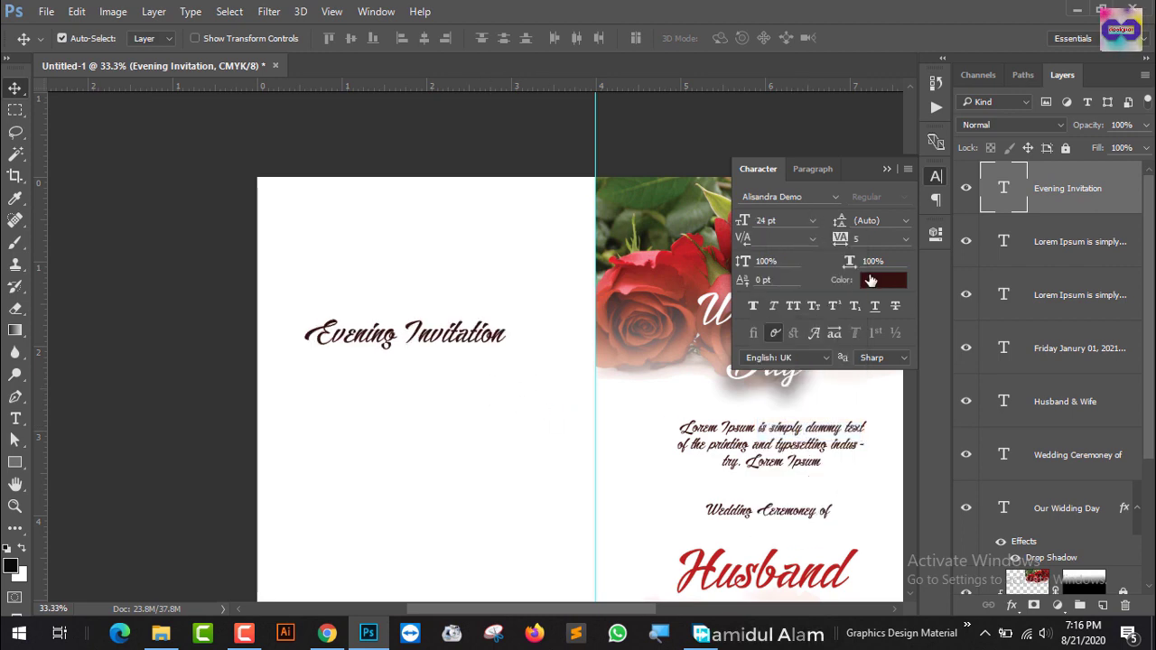
Colour the heading red bb2025 and move it up and right
{"action": "left_click", "coordinate": [881, 281]}
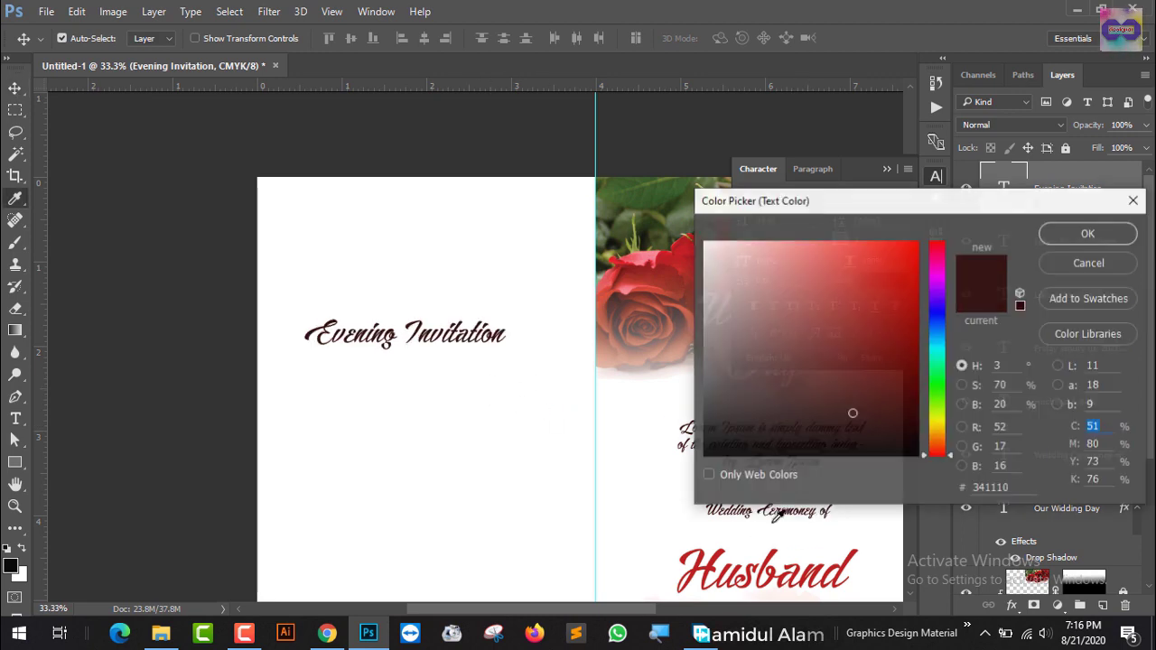
{"action": "left_click", "coordinate": [727, 550]}
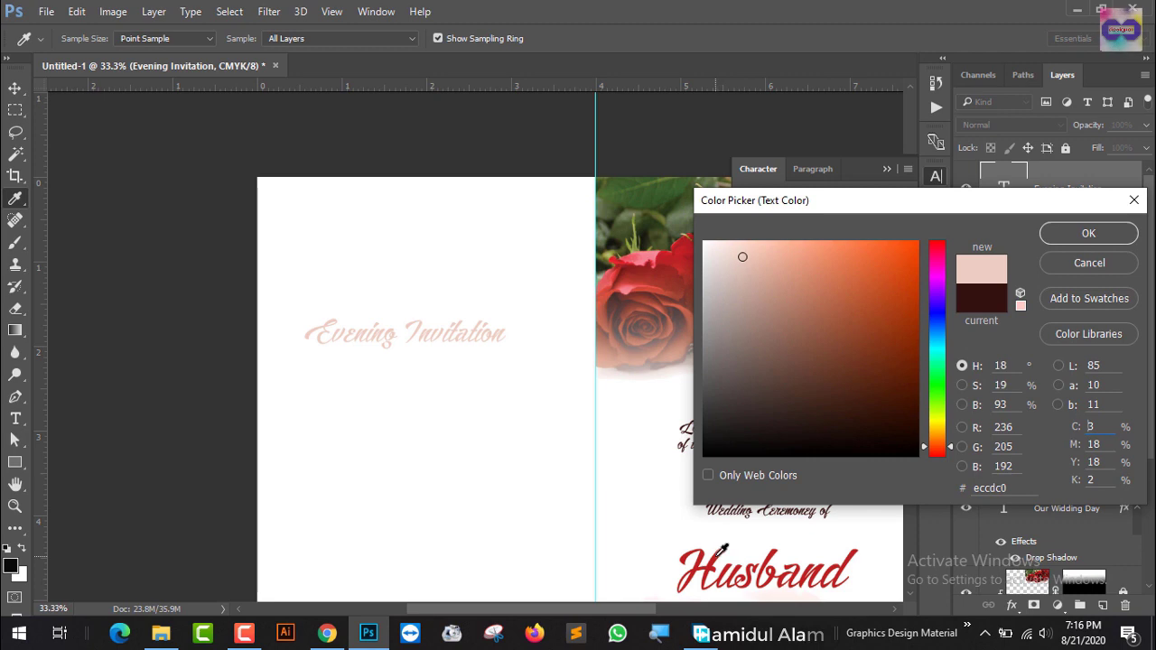
{"action": "left_click", "coordinate": [721, 553]}
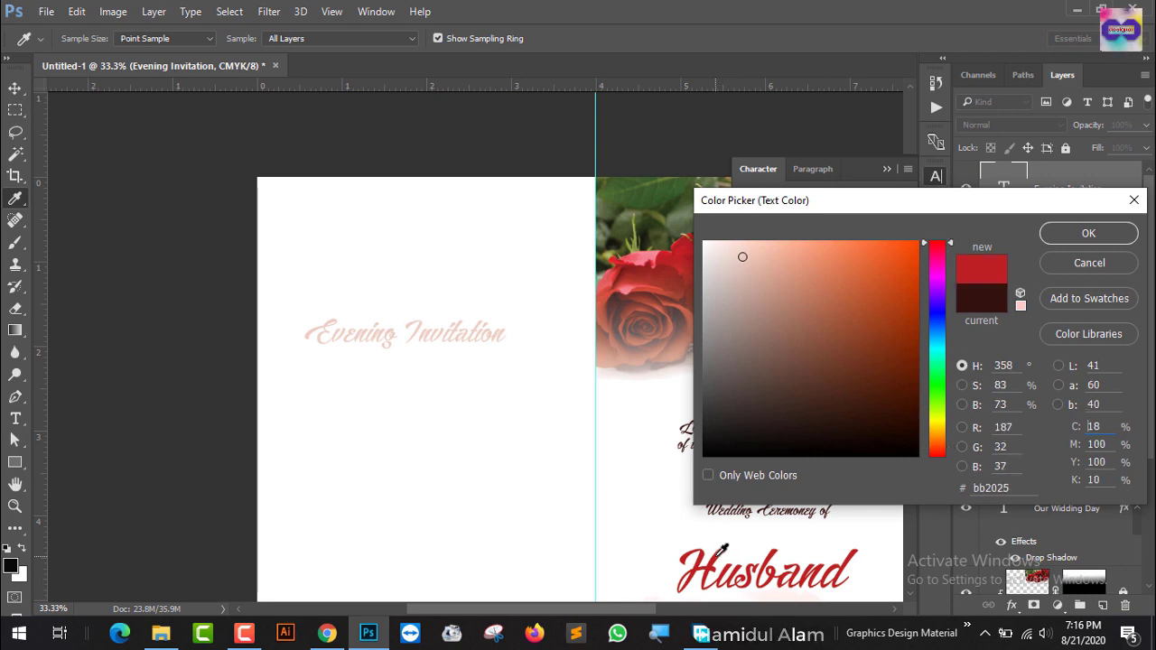
{"action": "left_click", "coordinate": [1084, 233]}
{"action": "key", "text": "v"}
{"action": "left_click_drag", "start_coordinate": [449, 338], "coordinate": [470, 321]}
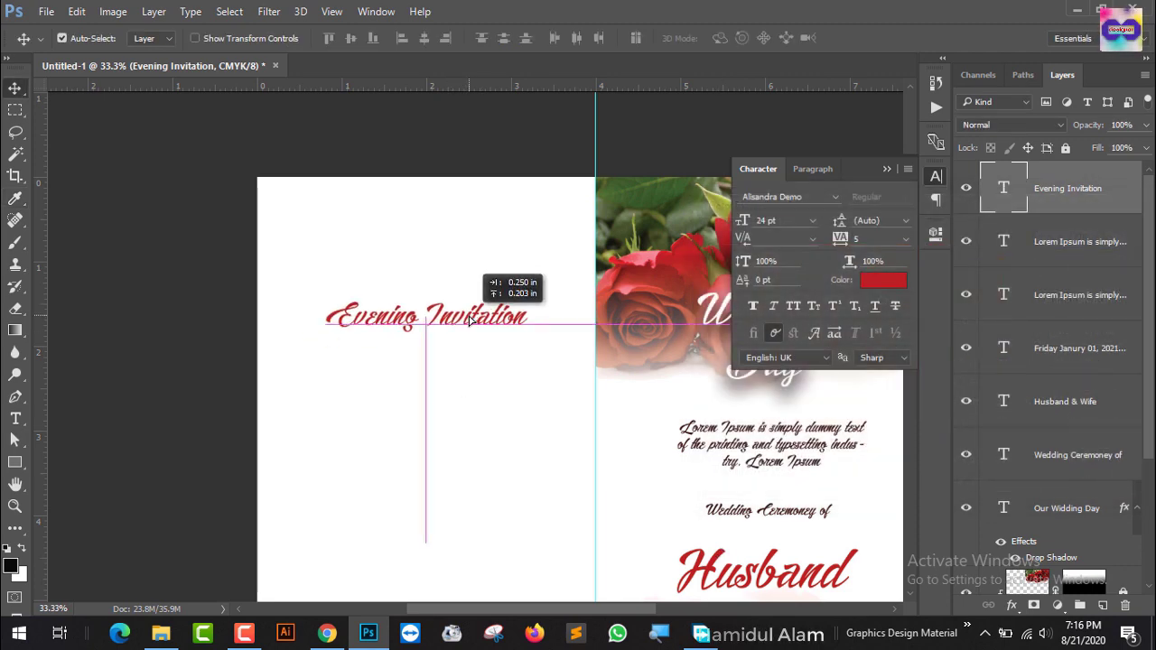
Search the web for 'lorem' and open the lipsum.com page
{"action": "left_click", "coordinate": [327, 633]}
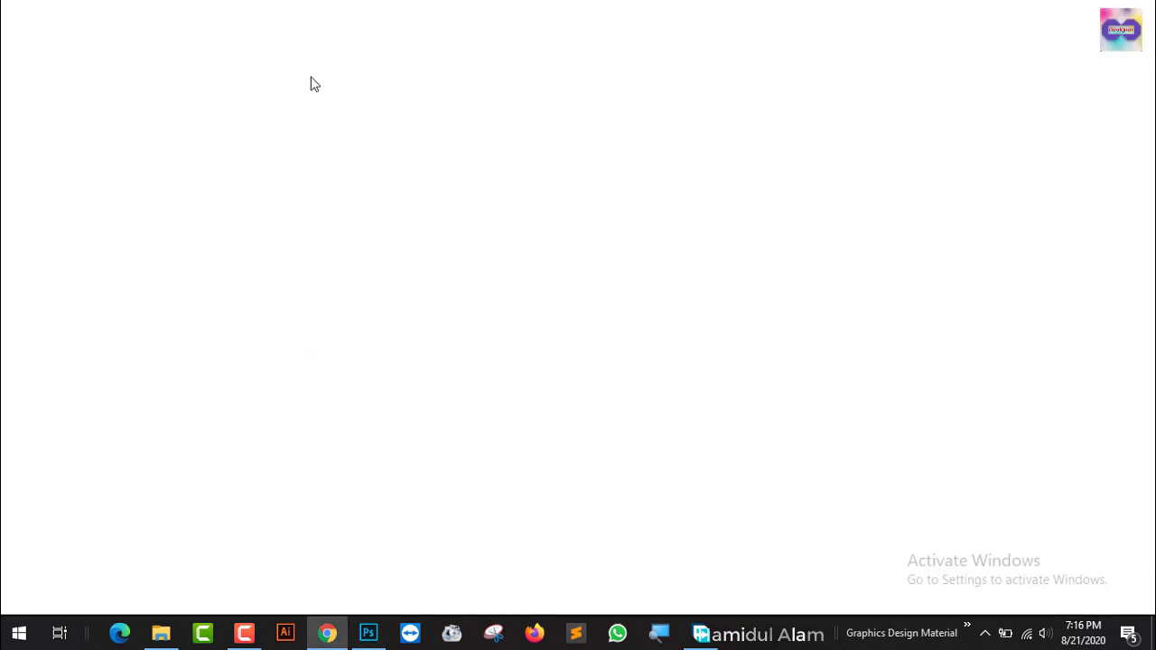
{"action": "left_click", "coordinate": [302, 47]}
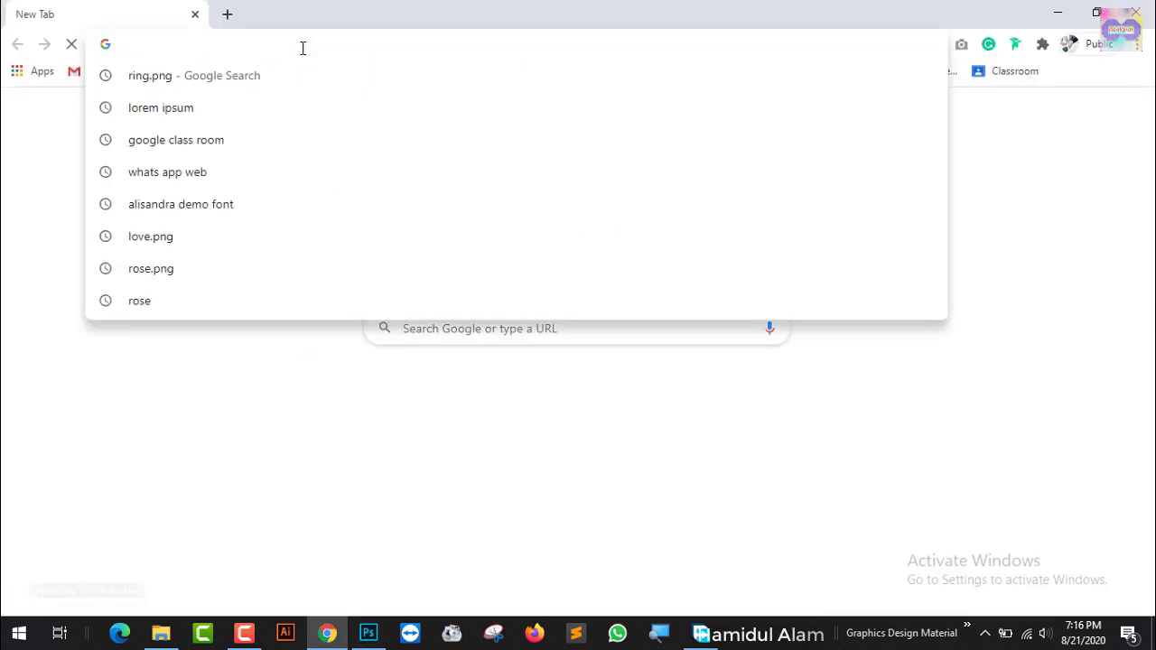
{"action": "type", "text": "lorem"}
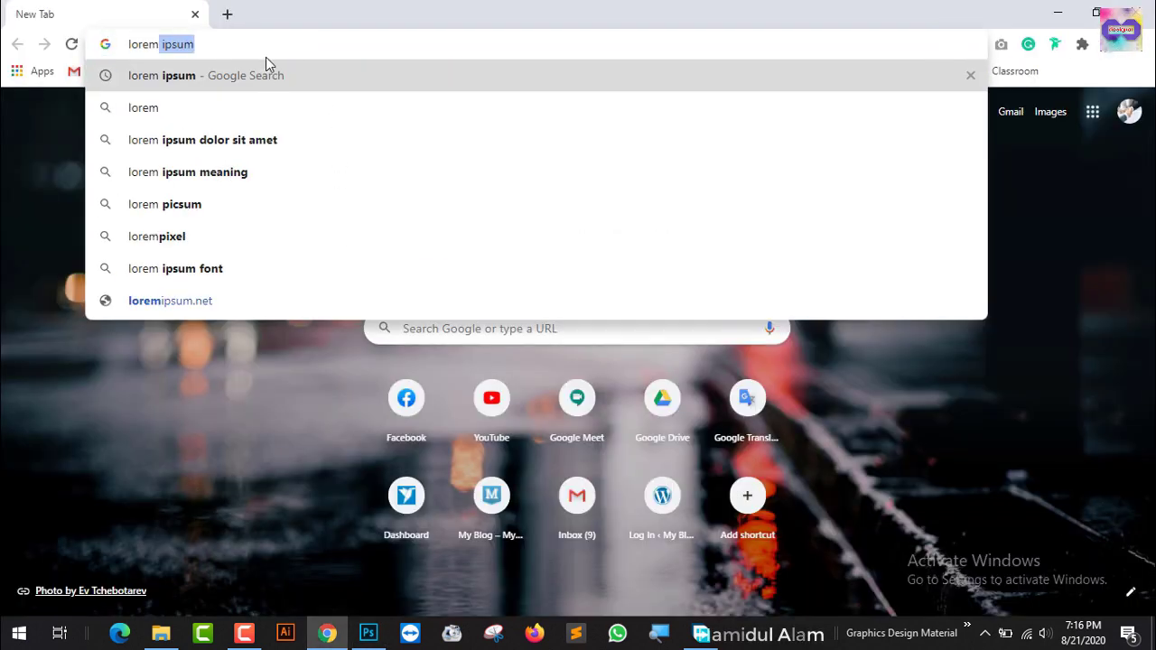
{"action": "key", "text": "Return"}
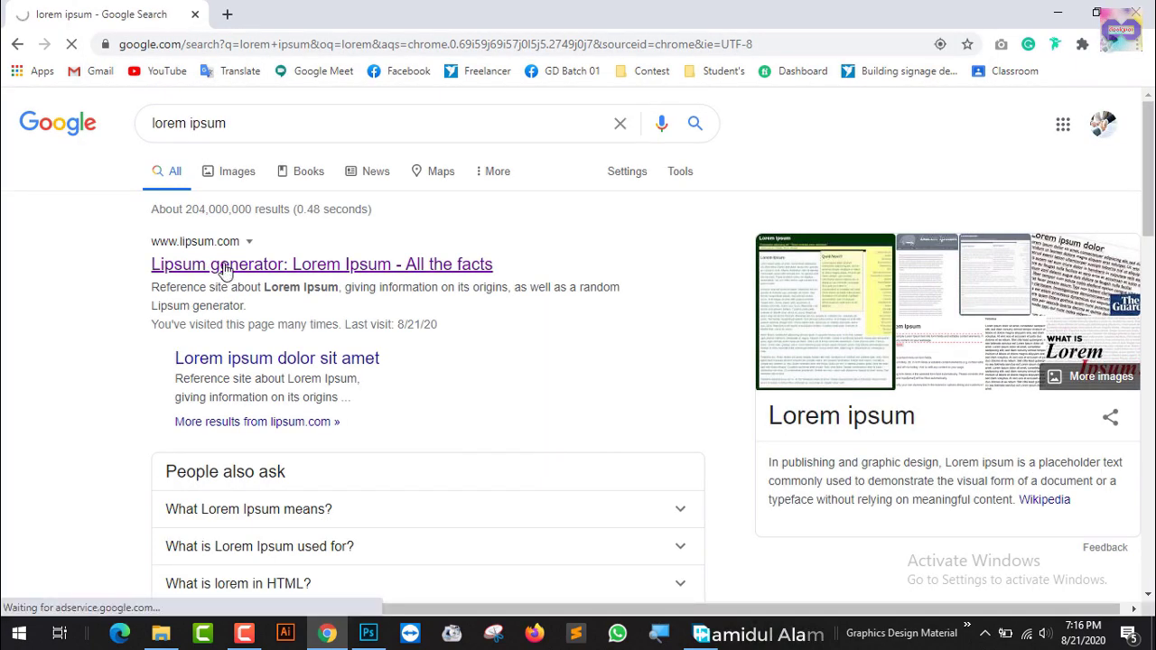
{"action": "left_click", "coordinate": [226, 266]}
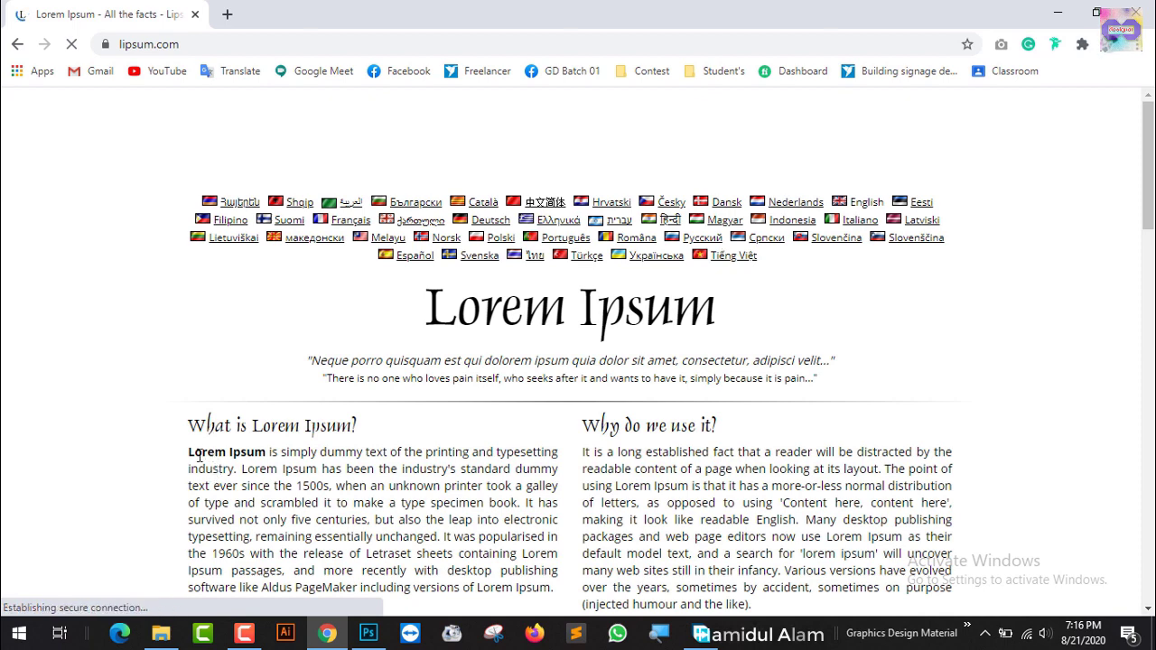
Copy the opening Lorem Ipsum sentence from lipsum.com
{"action": "left_click_drag", "start_coordinate": [187, 452], "coordinate": [343, 471]}
{"action": "right_click", "coordinate": [345, 477]}
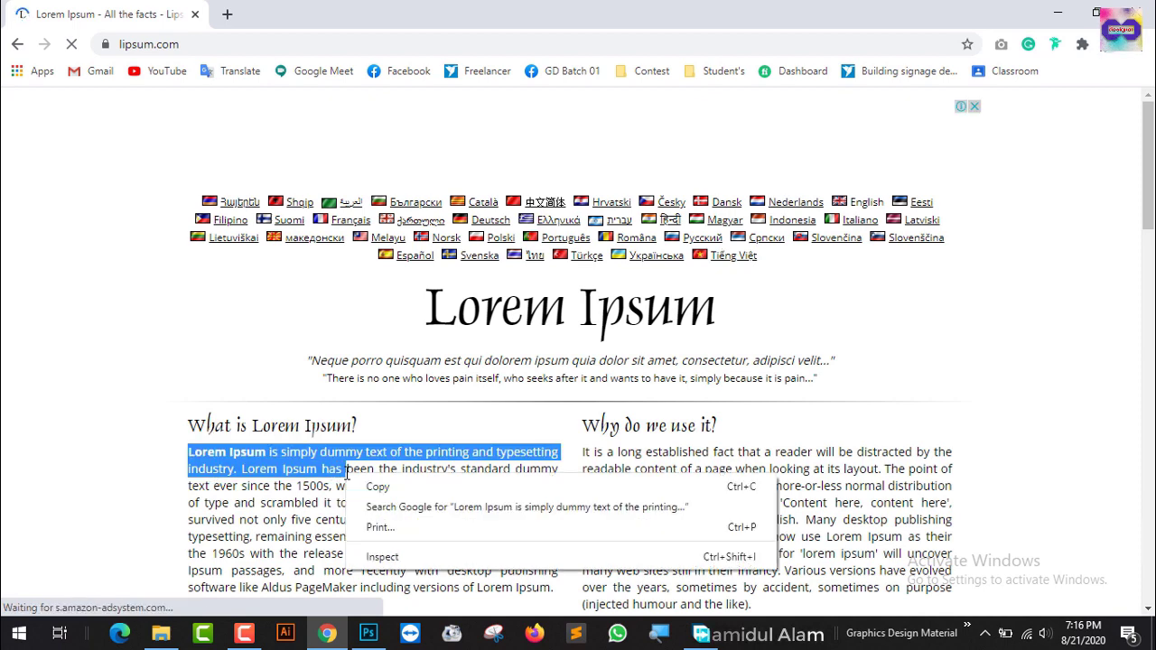
{"action": "left_click", "coordinate": [371, 489]}
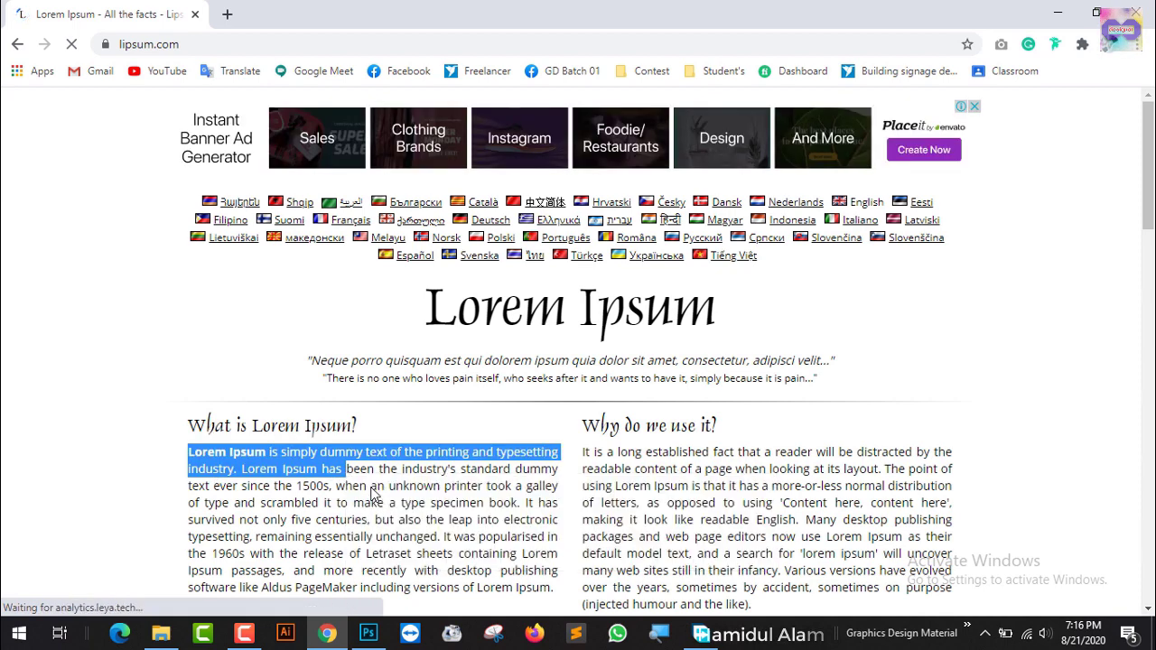
{"action": "left_click", "coordinate": [368, 633]}
Paste the Lorem Ipsum text as a 12 pt paragraph beneath the heading
{"action": "left_click", "coordinate": [15, 418]}
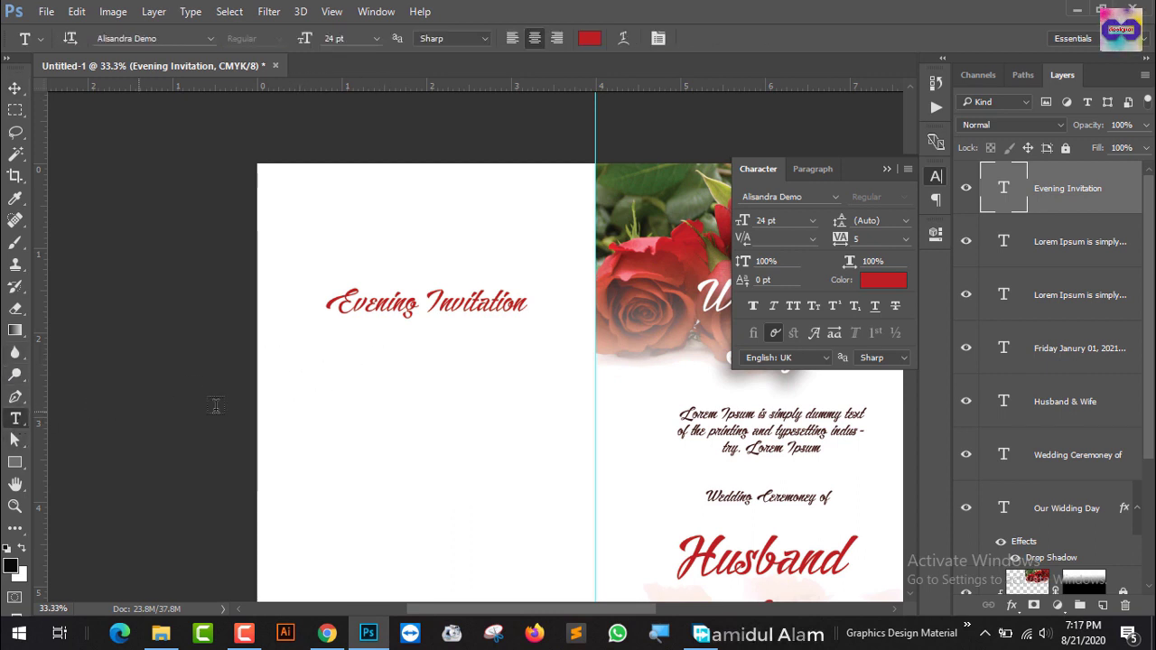
{"action": "left_click_drag", "start_coordinate": [303, 345], "coordinate": [557, 425]}
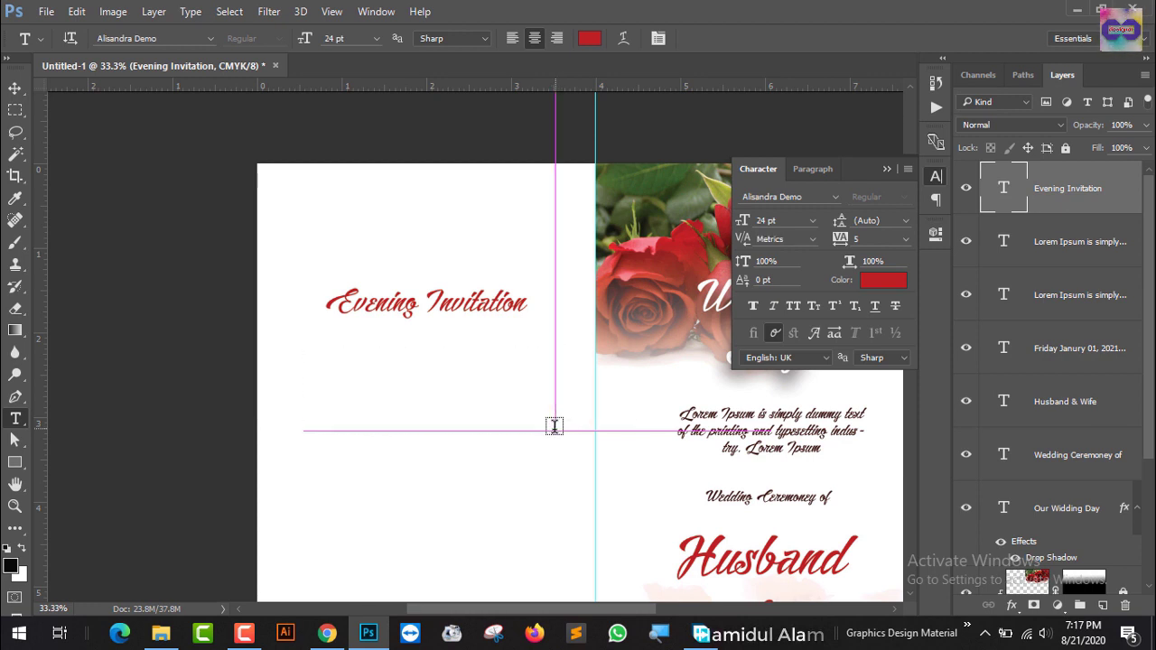
{"action": "key", "text": "ctrl+v"}
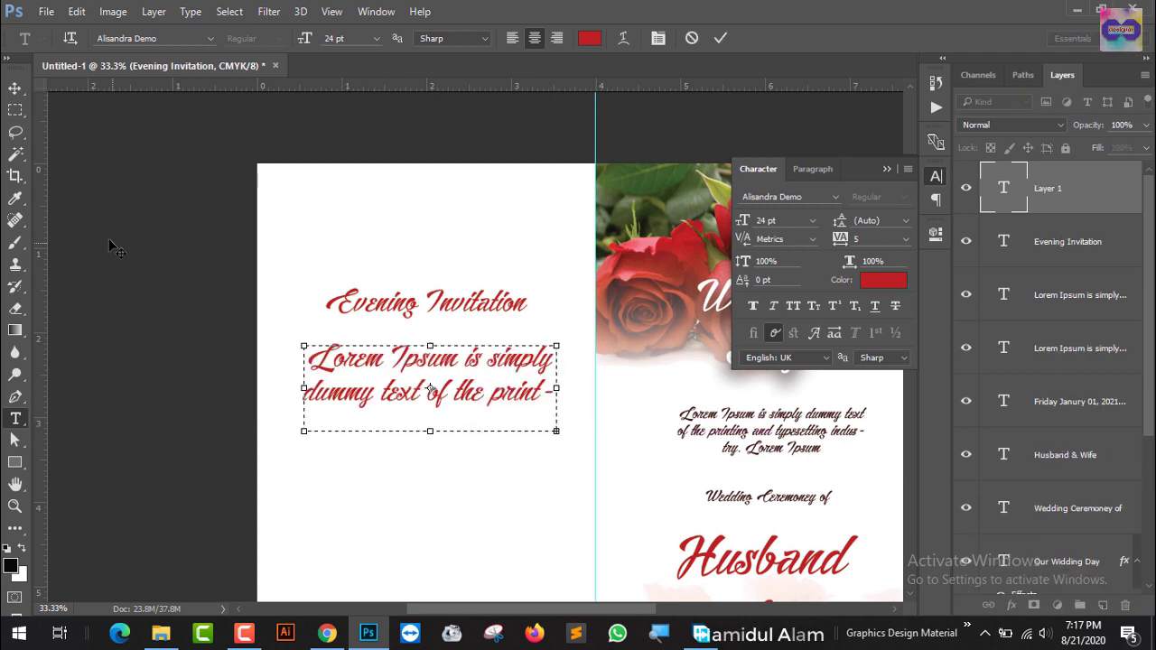
{"action": "left_click", "coordinate": [16, 87]}
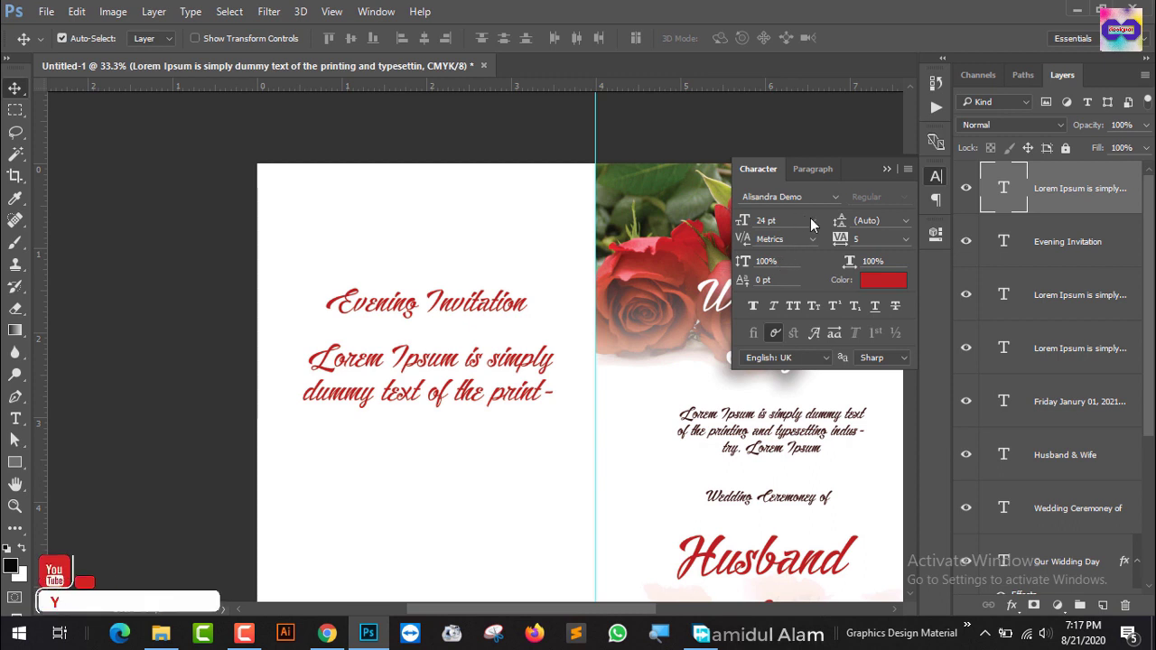
{"action": "left_click", "coordinate": [812, 220]}
{"action": "left_click", "coordinate": [830, 360]}
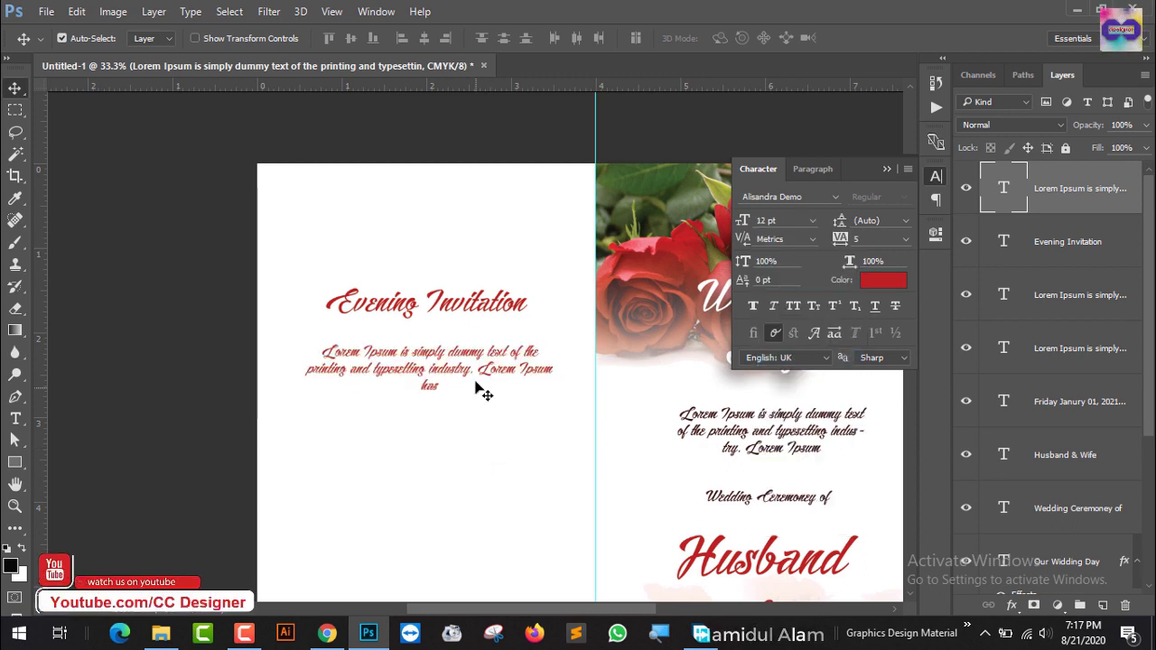
{"action": "left_click_drag", "start_coordinate": [479, 378], "coordinate": [473, 372]}
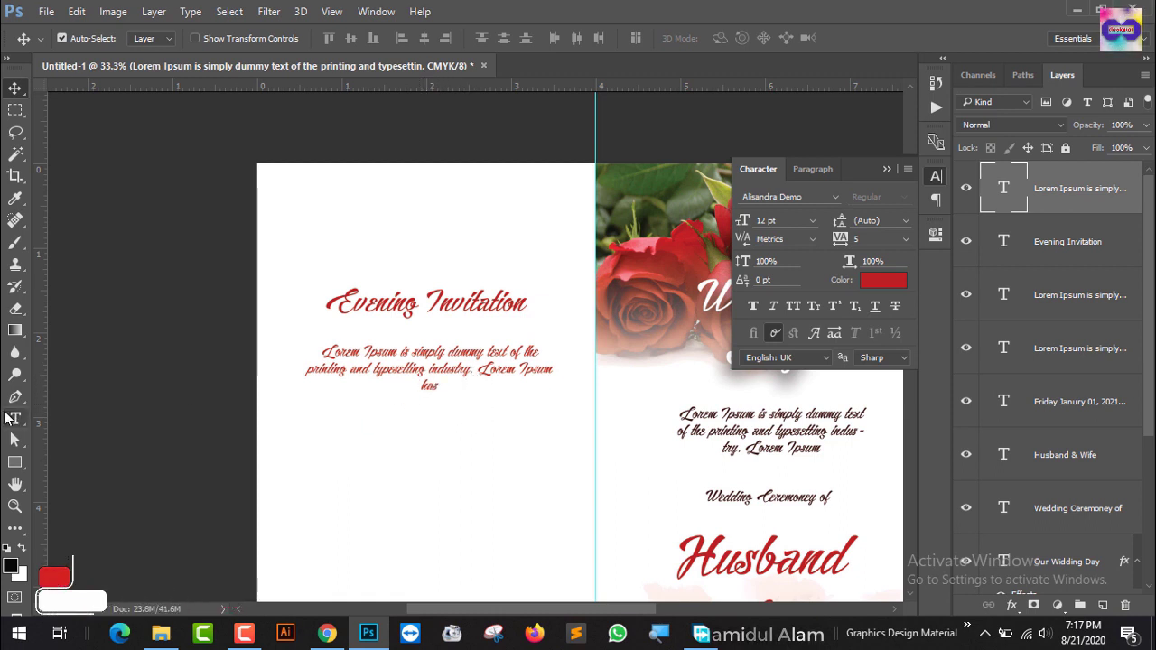
Paste the passage a second time at the paragraph's end to lengthen it
{"action": "key", "text": "t"}
{"action": "left_click", "coordinate": [437, 384]}
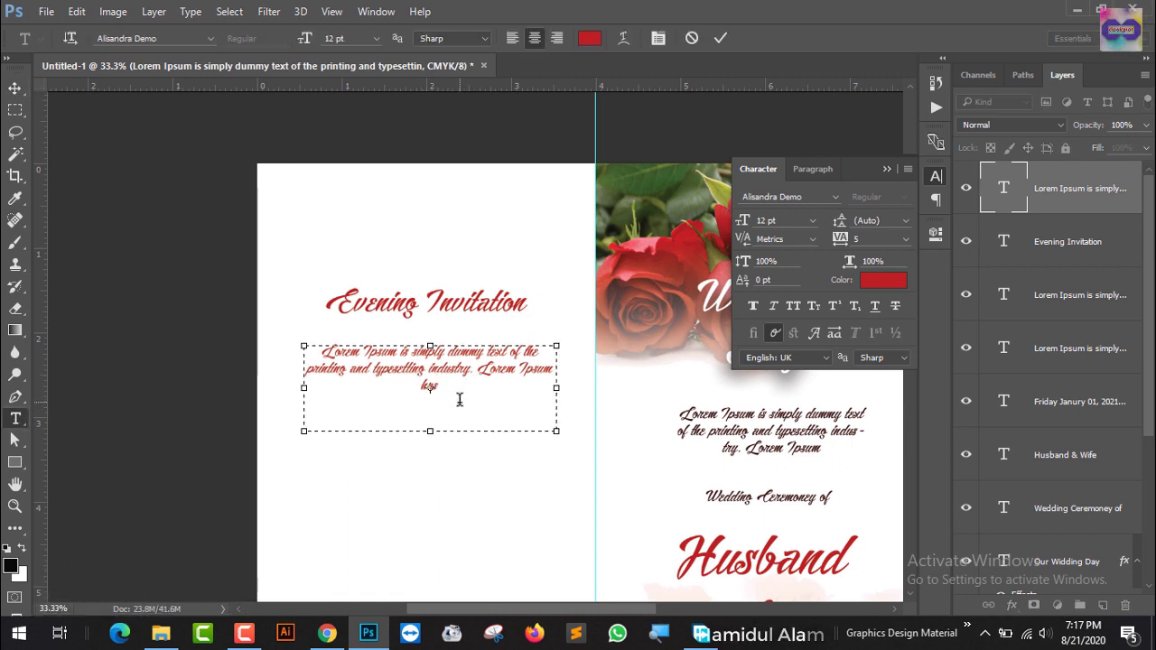
{"action": "key", "text": "ctrl+v"}
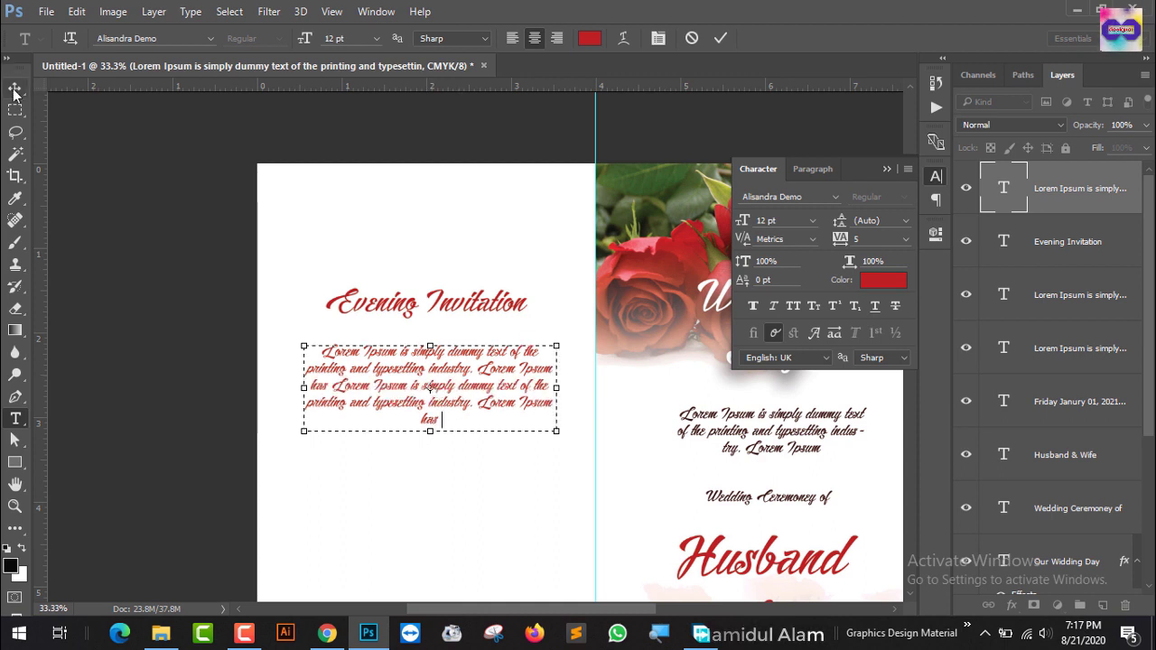
{"action": "left_click", "coordinate": [15, 88]}
{"action": "left_click_drag", "start_coordinate": [400, 463], "coordinate": [380, 334]}
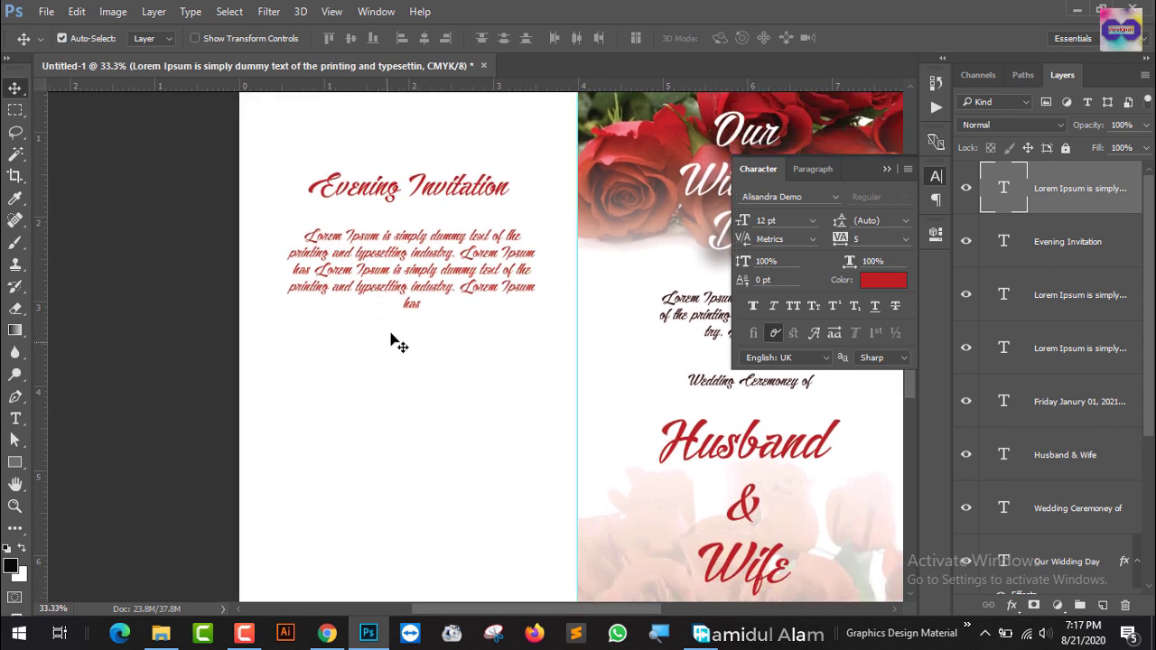
Copy hex 341110 from the right-panel paragraph and apply it to the left-panel paragraph
{"action": "left_click", "coordinate": [696, 318]}
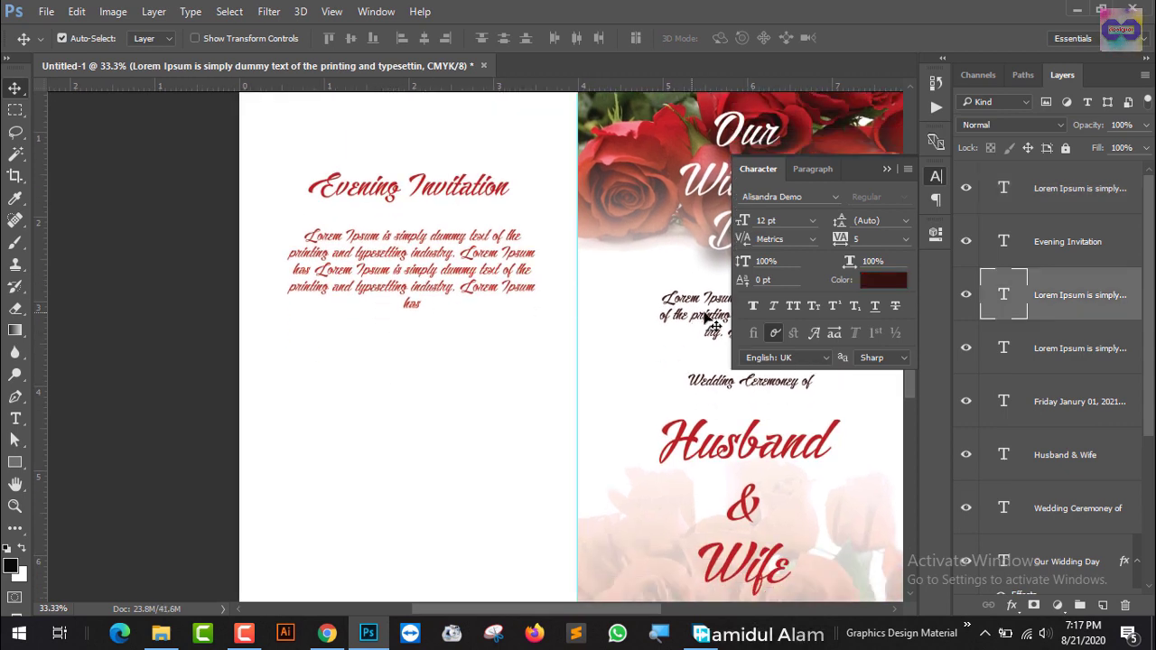
{"action": "left_click", "coordinate": [883, 280]}
{"action": "left_click", "coordinate": [998, 488]}
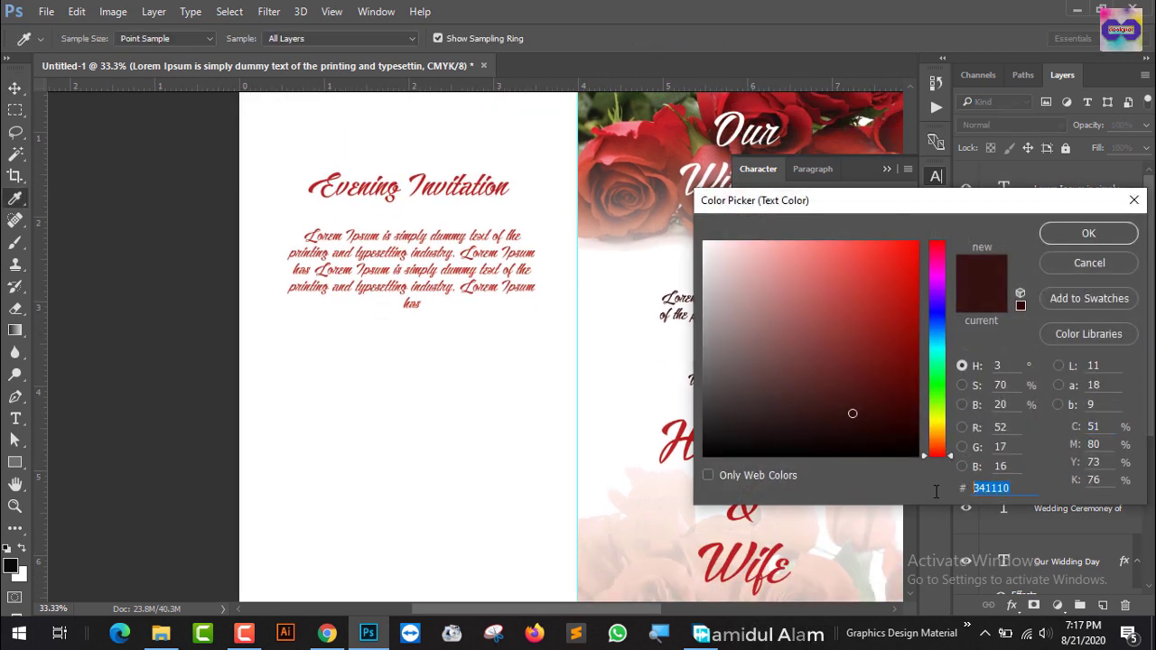
{"action": "left_click", "coordinate": [1110, 237]}
{"action": "key", "text": "v"}
{"action": "left_click", "coordinate": [455, 287]}
{"action": "left_click", "coordinate": [892, 282]}
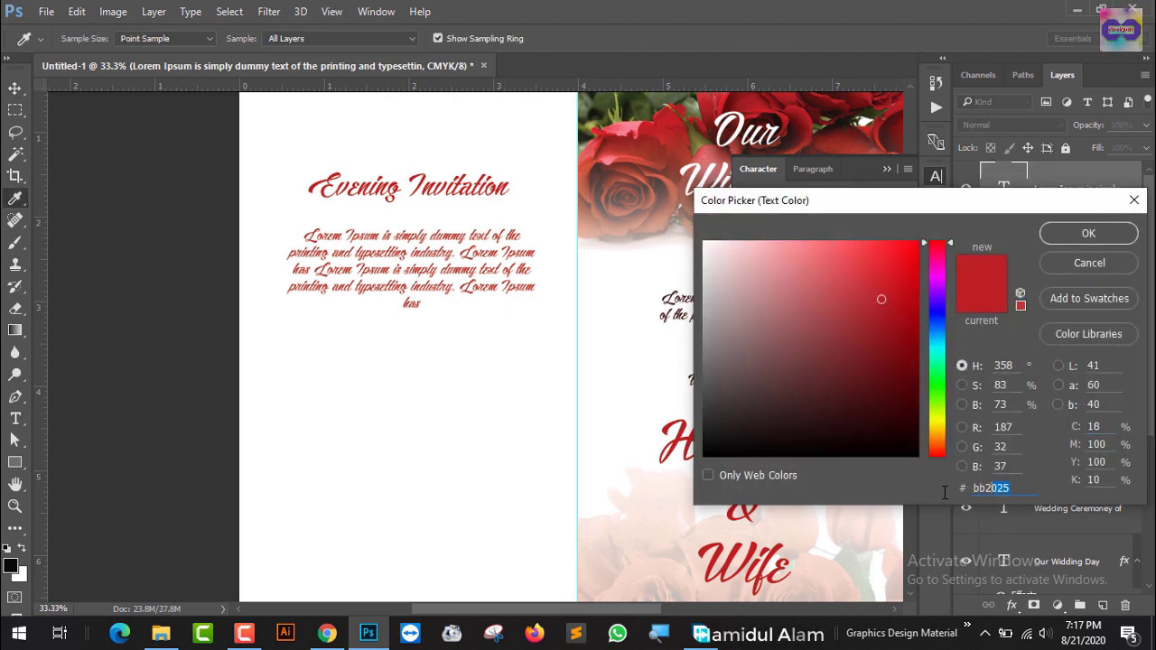
{"action": "type", "text": "341110"}
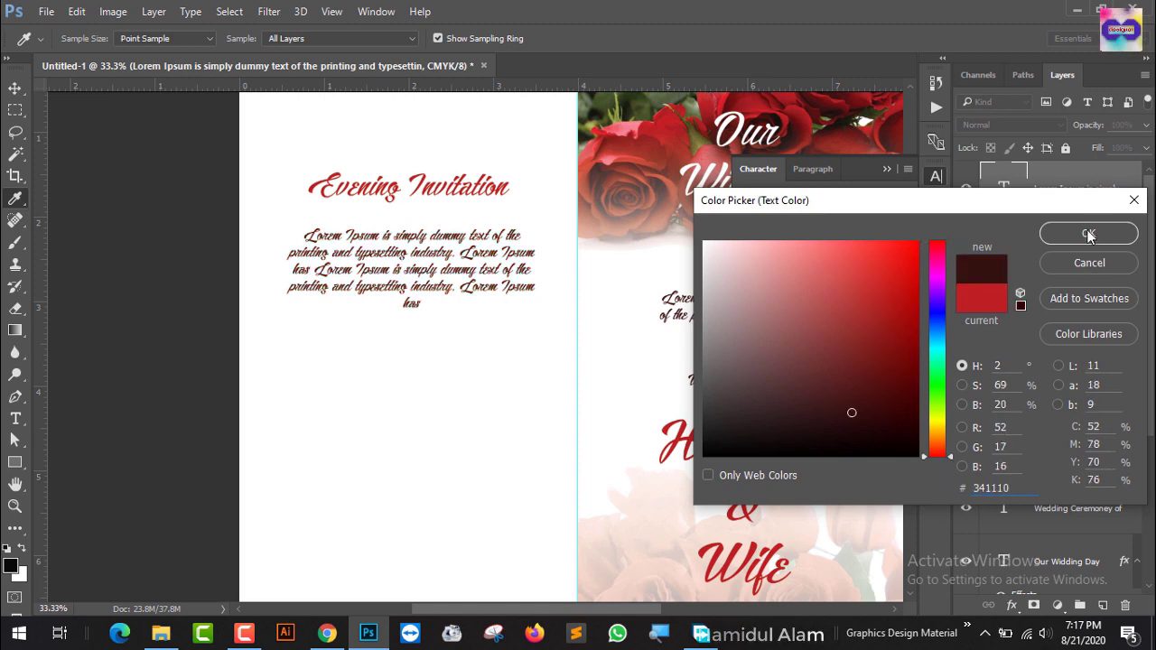
{"action": "left_click", "coordinate": [1089, 234]}
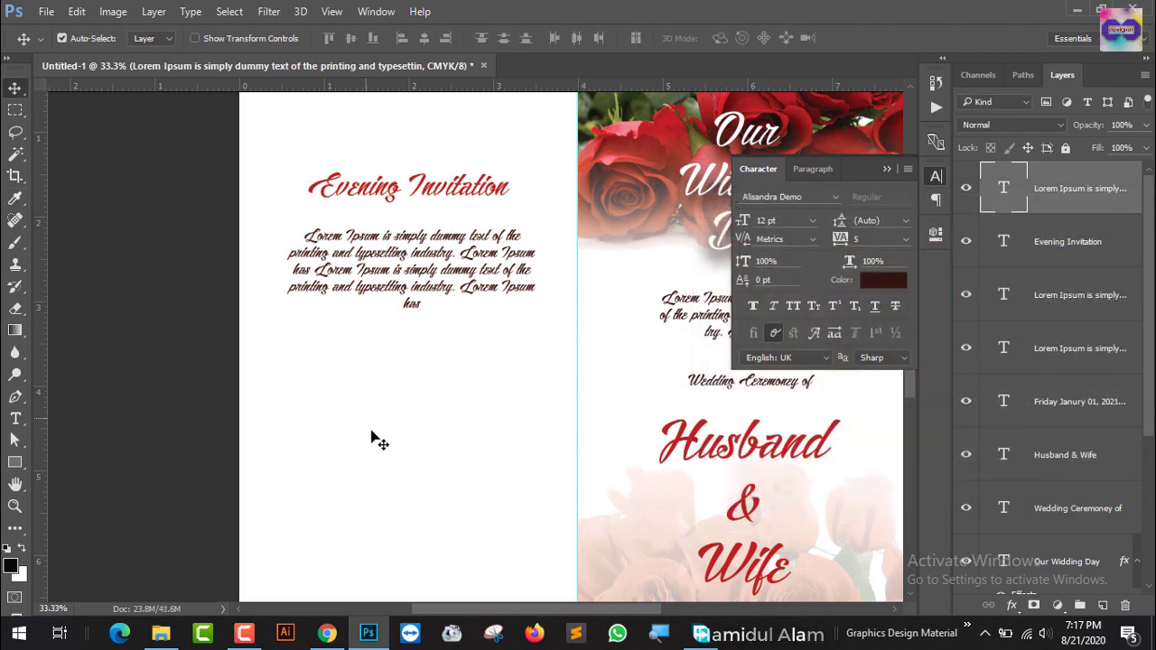
Alt-drag copies of the date and the Husband & Wife names onto the left panel
{"action": "left_click_drag", "start_coordinate": [662, 532], "coordinate": [535, 309]}
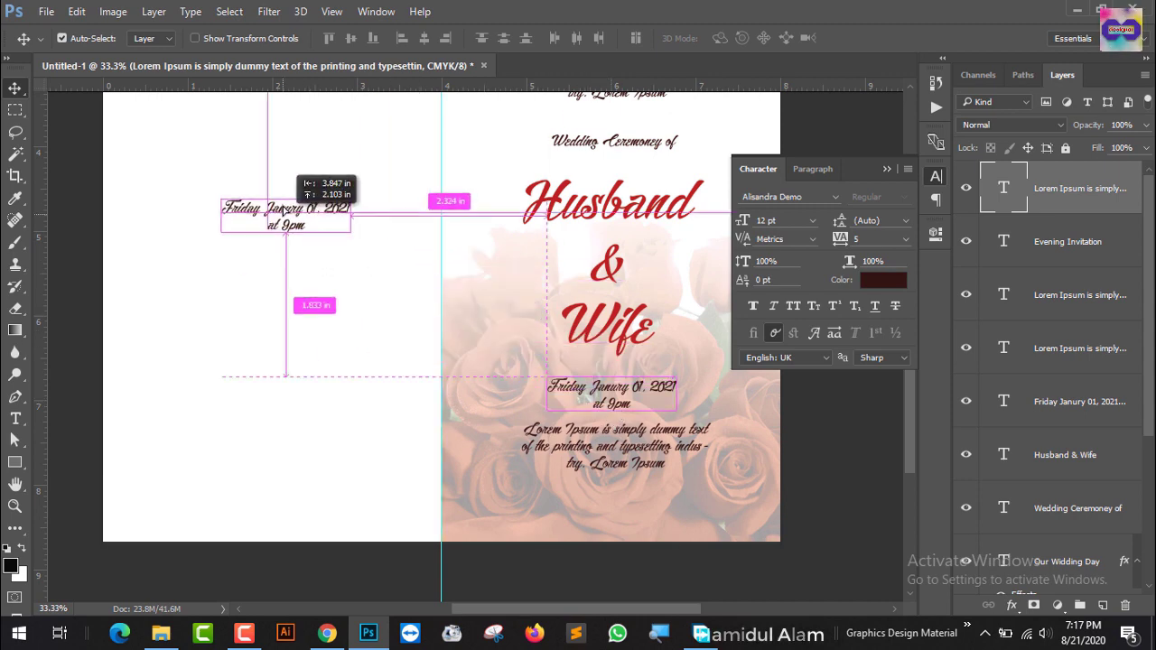
{"action": "left_click_drag", "start_coordinate": [607, 404], "coordinate": [283, 195]}
{"action": "left_click_drag", "start_coordinate": [342, 345], "coordinate": [467, 529]}
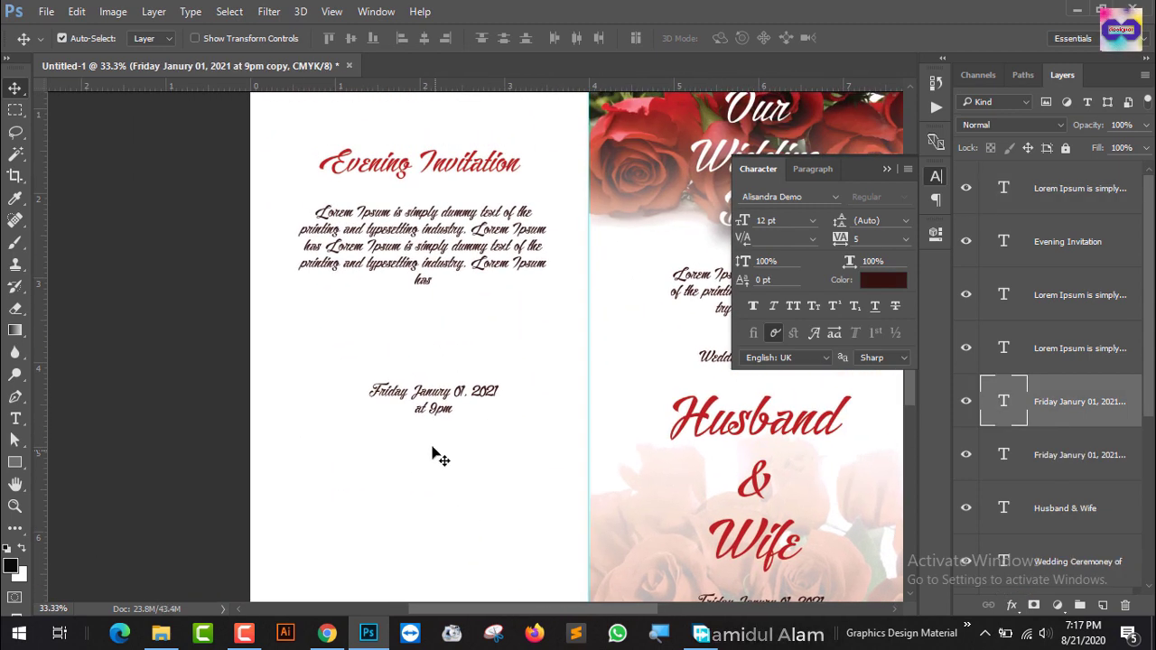
{"action": "mouse_move", "coordinate": [421, 467]}
{"action": "left_mouse_down"}
{"action": "mouse_move", "coordinate": [413, 331]}
{"action": "mouse_move", "coordinate": [421, 344]}
{"action": "left_mouse_up"}
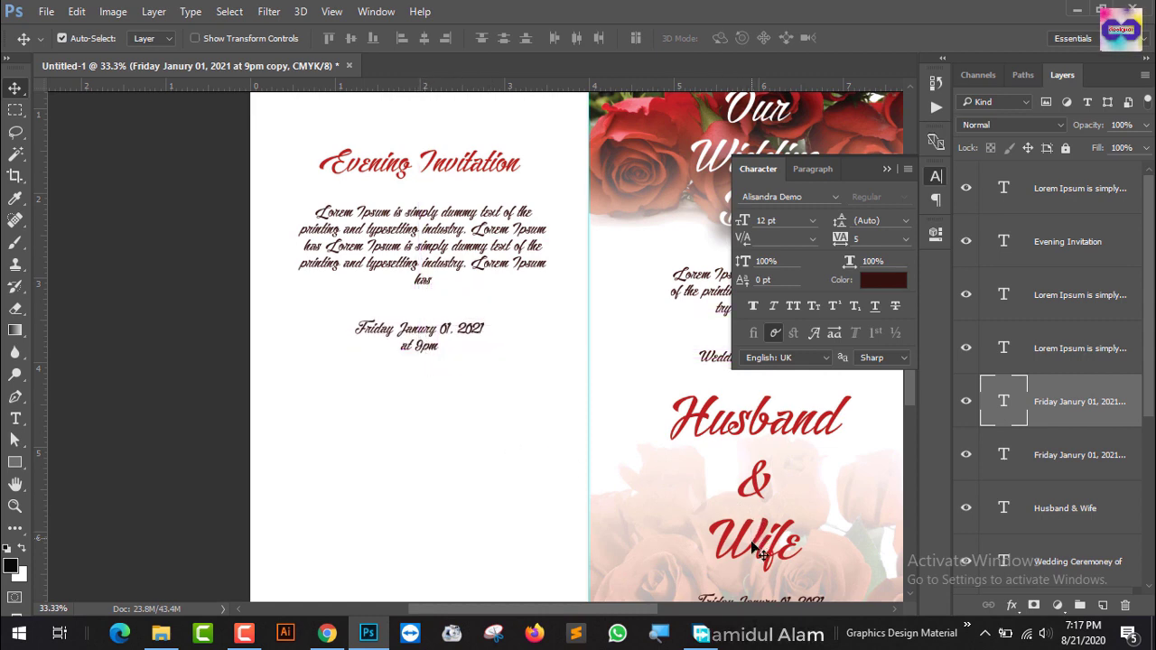
{"action": "left_click_drag", "start_coordinate": [752, 517], "coordinate": [413, 539]}
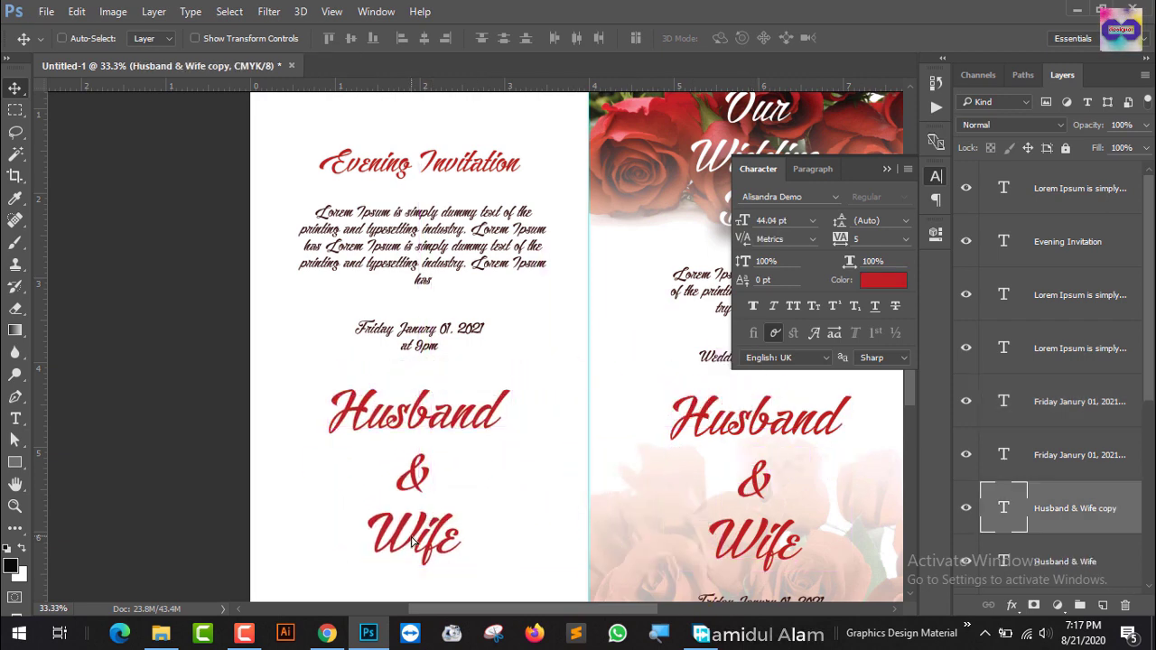
Scale the copied Husband & Wife names down to about 39% beneath the date
{"action": "key", "text": "ctrl+t"}
{"action": "mouse_move", "coordinate": [506, 571]}
{"action": "left_mouse_down"}
{"action": "mouse_move", "coordinate": [462, 520]}
{"action": "mouse_move", "coordinate": [428, 462]}
{"action": "mouse_move", "coordinate": [452, 466]}
{"action": "mouse_move", "coordinate": [425, 438]}
{"action": "mouse_move", "coordinate": [426, 456]}
{"action": "mouse_move", "coordinate": [427, 435]}
{"action": "left_mouse_up"}
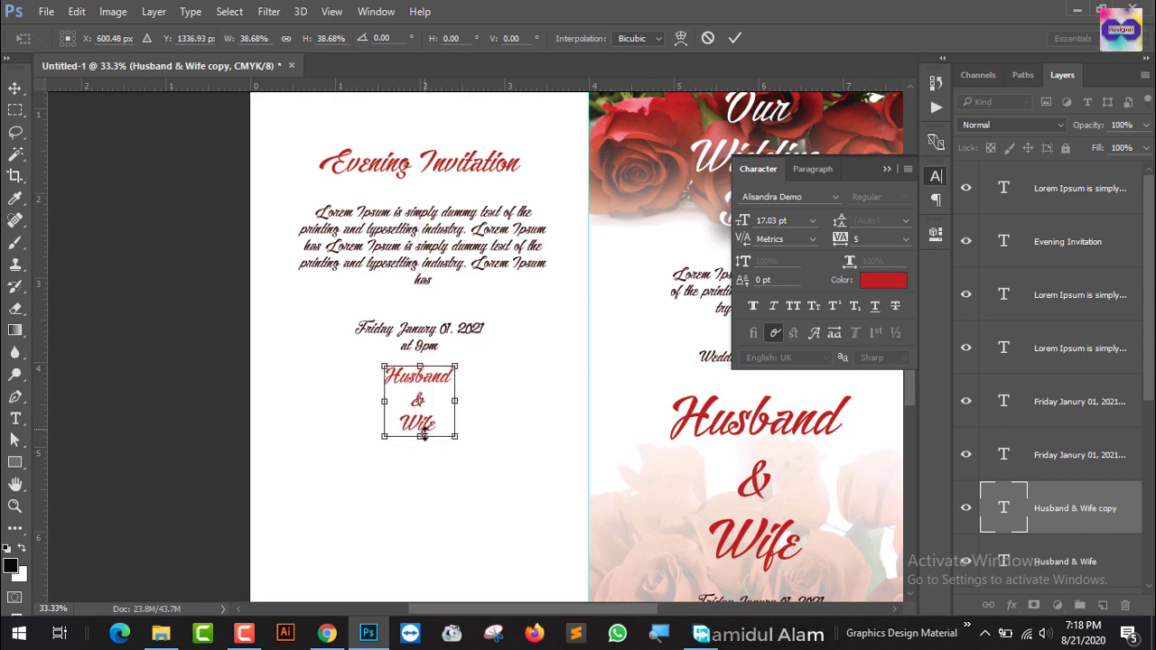
{"action": "key", "text": "Return"}
{"action": "left_click", "coordinate": [886, 170]}
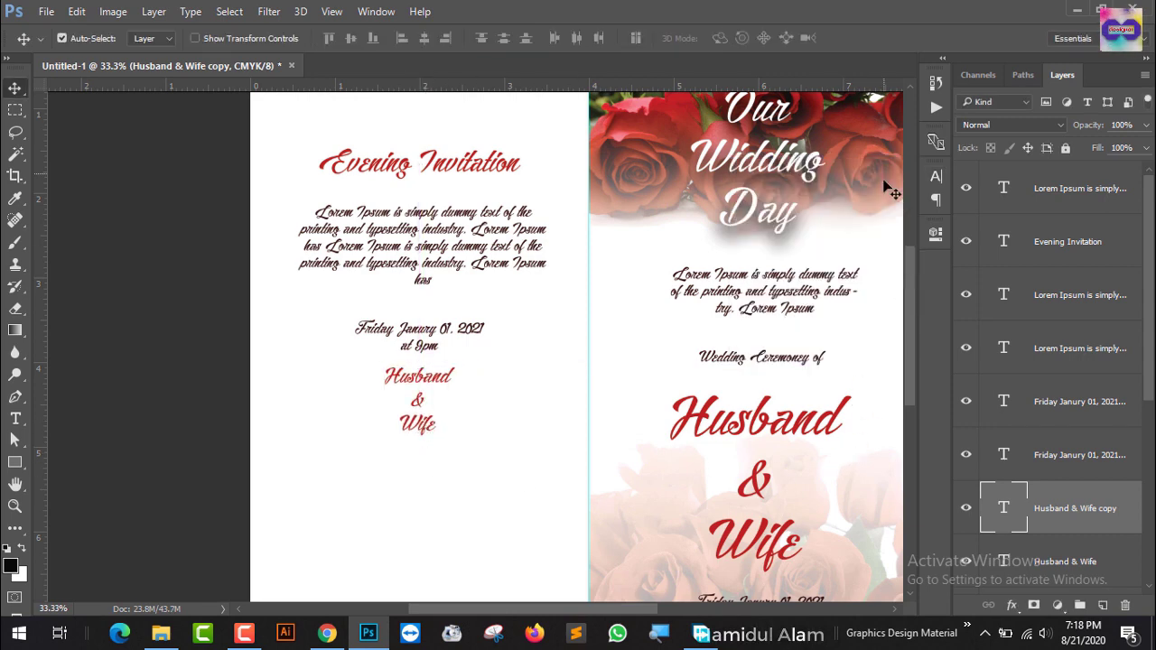
{"action": "scroll", "coordinate": [910, 323], "scroll_direction": "down", "scroll_amount": 5}
{"action": "scroll", "coordinate": [908, 414], "scroll_direction": "down", "scroll_amount": 1}
{"action": "mouse_move", "coordinate": [904, 397]}
{"action": "left_mouse_down"}
{"action": "mouse_move", "coordinate": [905, 289]}
{"action": "mouse_move", "coordinate": [908, 379]}
{"action": "left_mouse_up"}
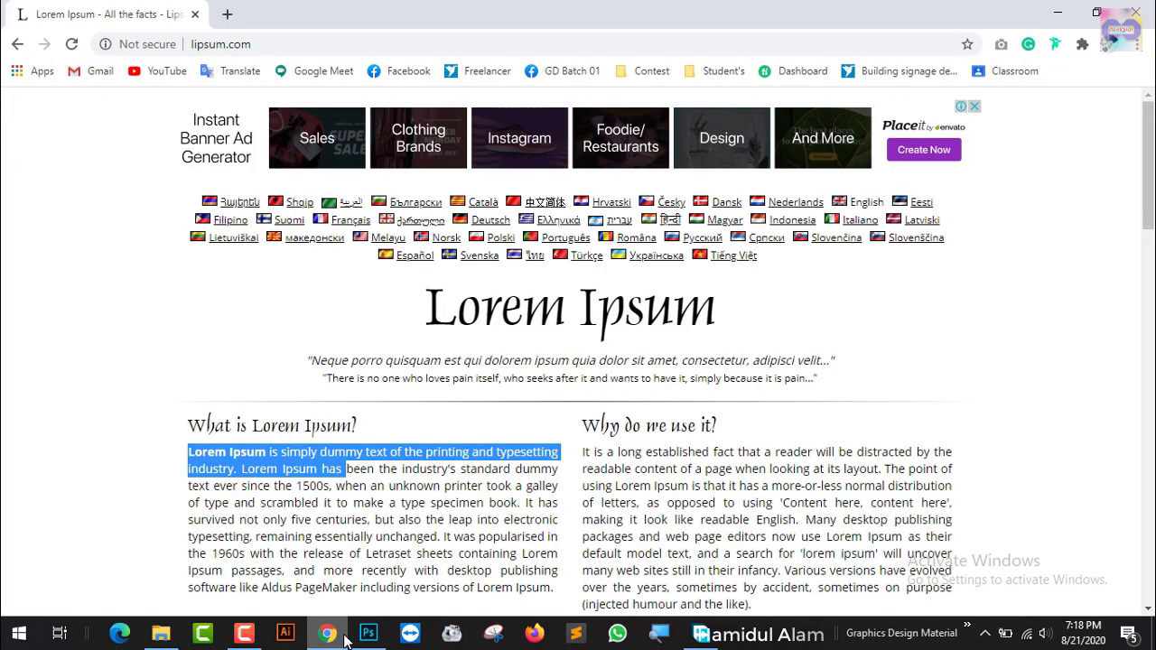
Search Google Images for 'love' and drag a red heart image into place
{"action": "left_click", "coordinate": [341, 635]}
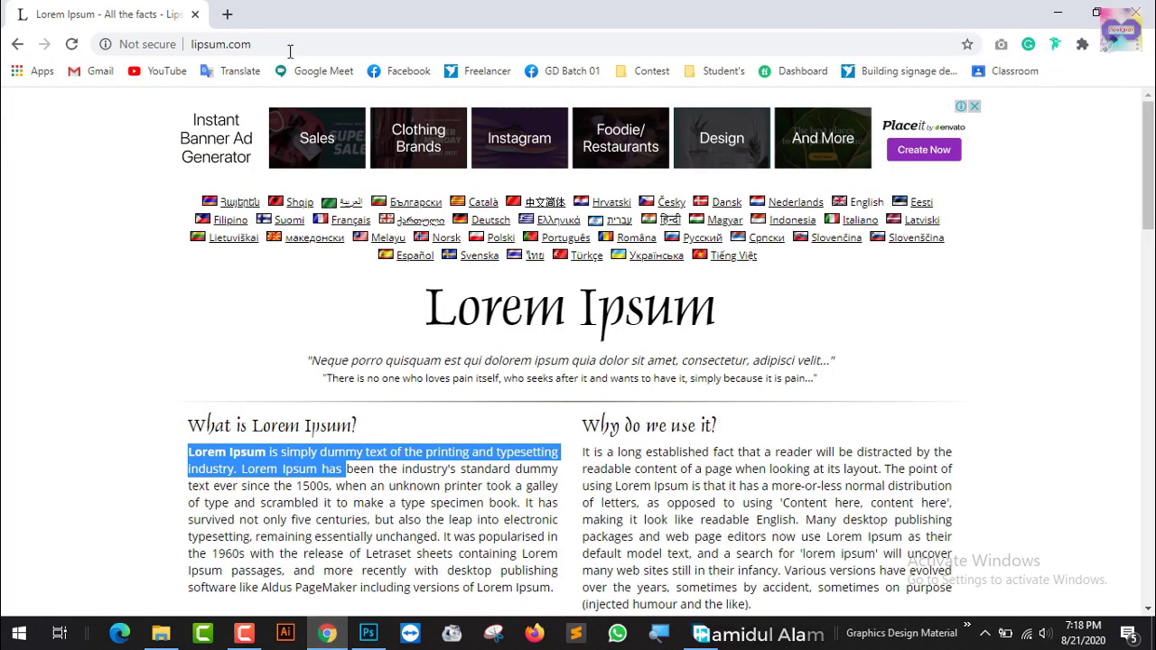
{"action": "left_click", "coordinate": [300, 44]}
{"action": "type", "text": "l"}
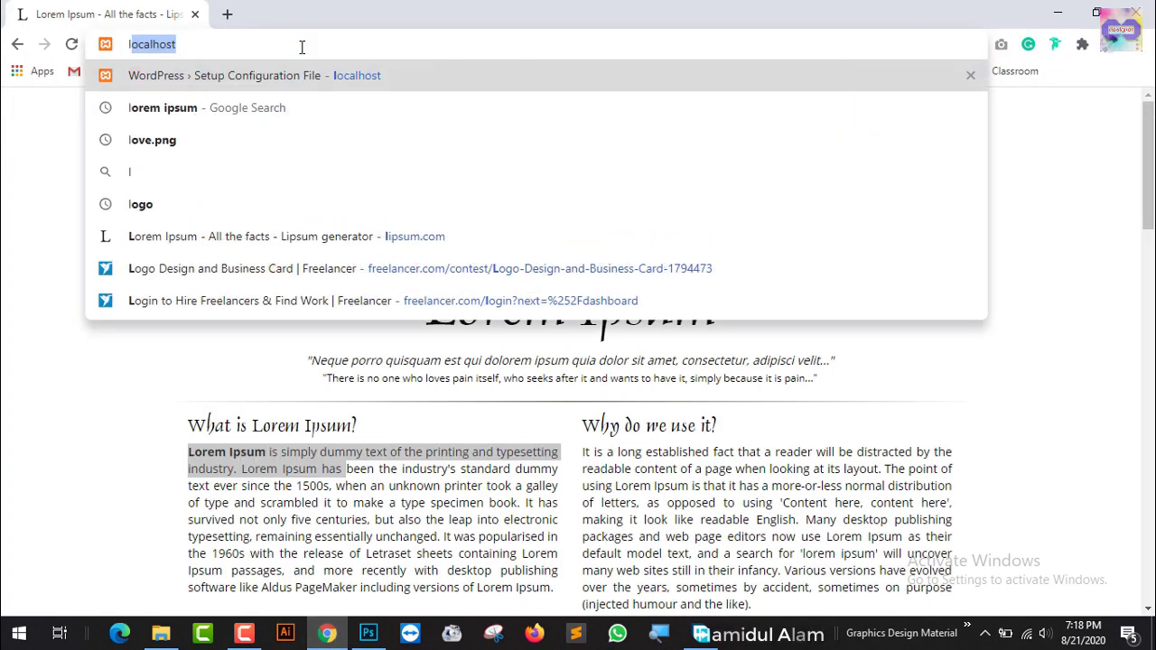
{"action": "type", "text": "ove"}
{"action": "key", "text": "Return"}
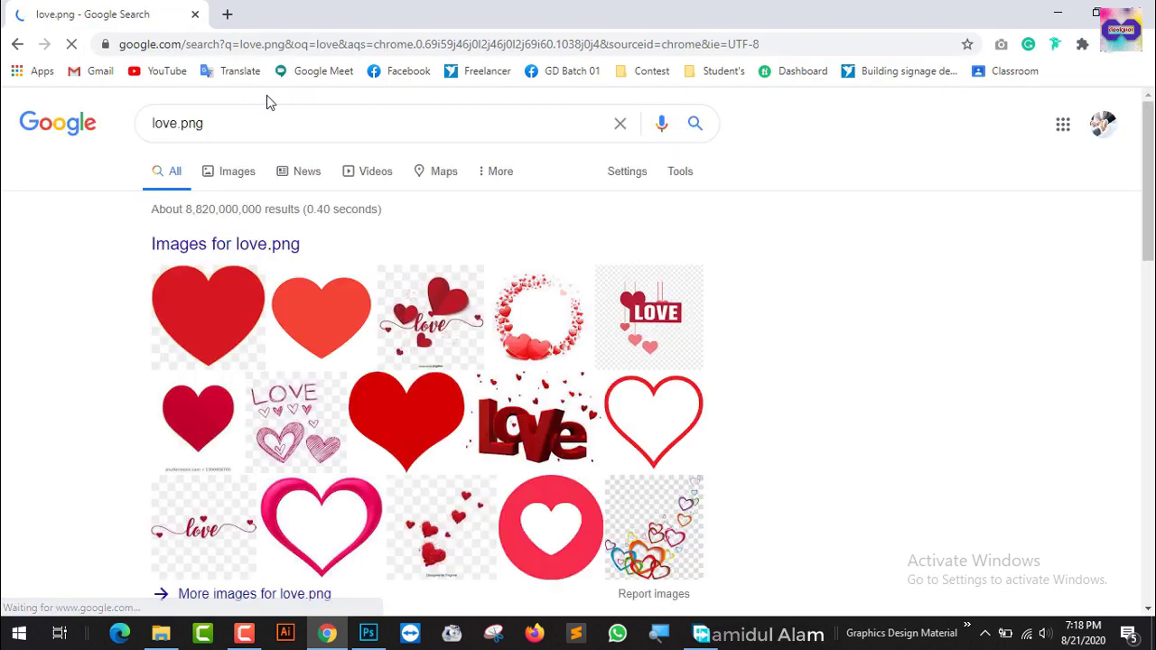
{"action": "left_click", "coordinate": [231, 175]}
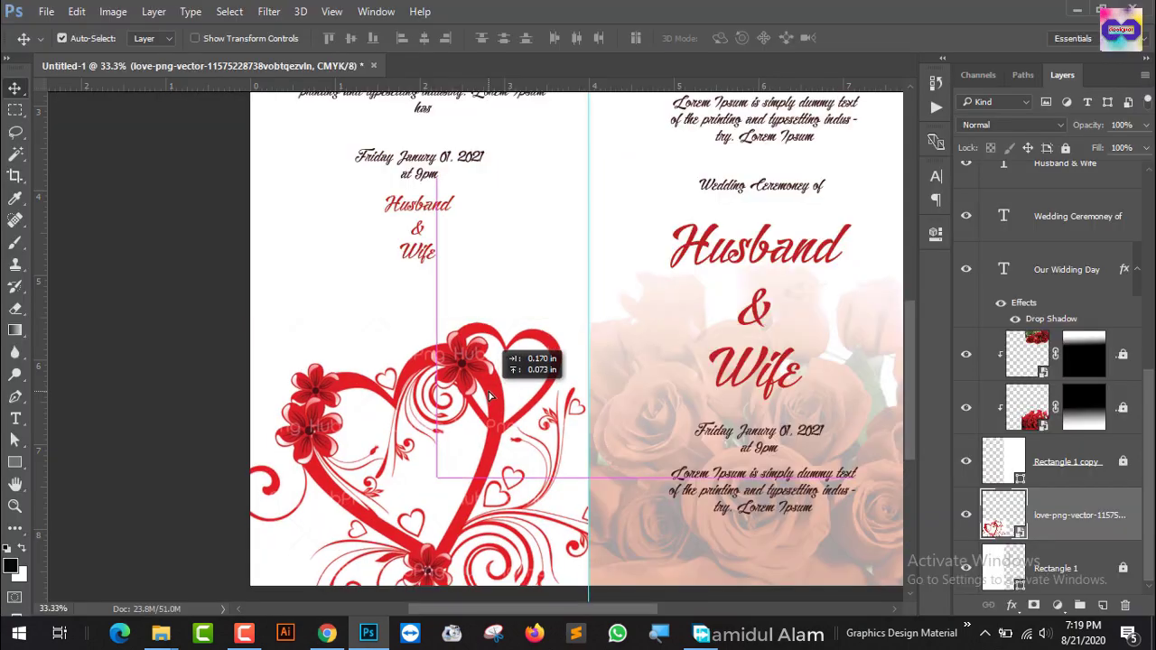
{"action": "left_click_drag", "start_coordinate": [492, 356], "coordinate": [497, 362]}
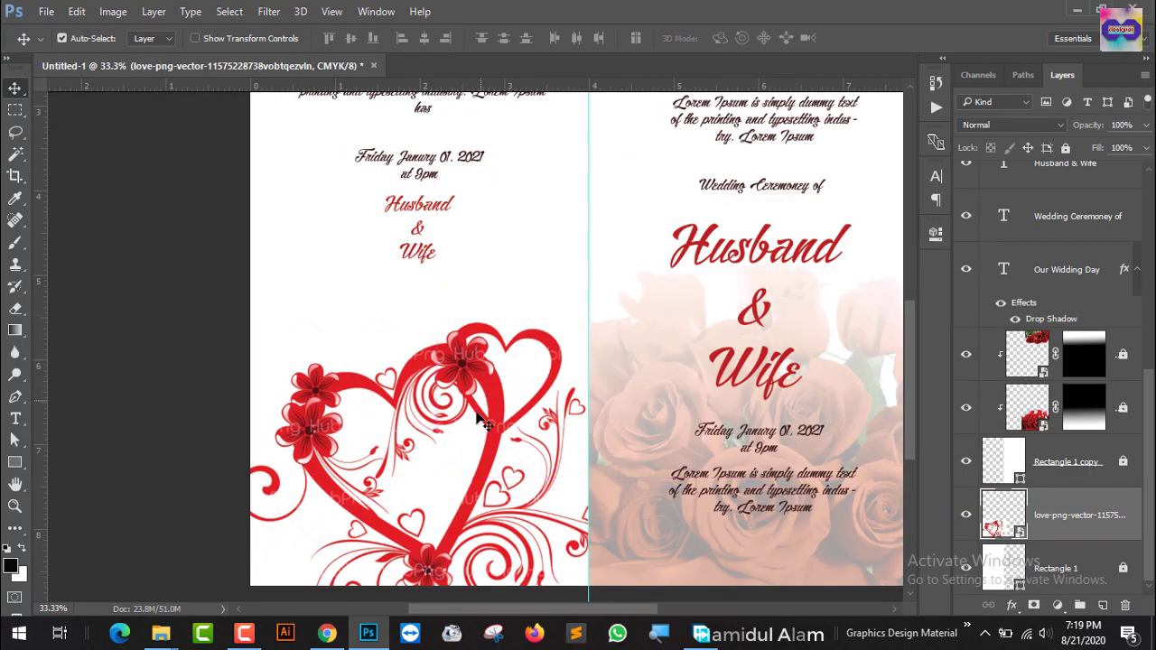
Centre the red heart ornament under the Husband & Wife names at the panel's bottom
{"action": "left_click", "coordinate": [327, 633]}
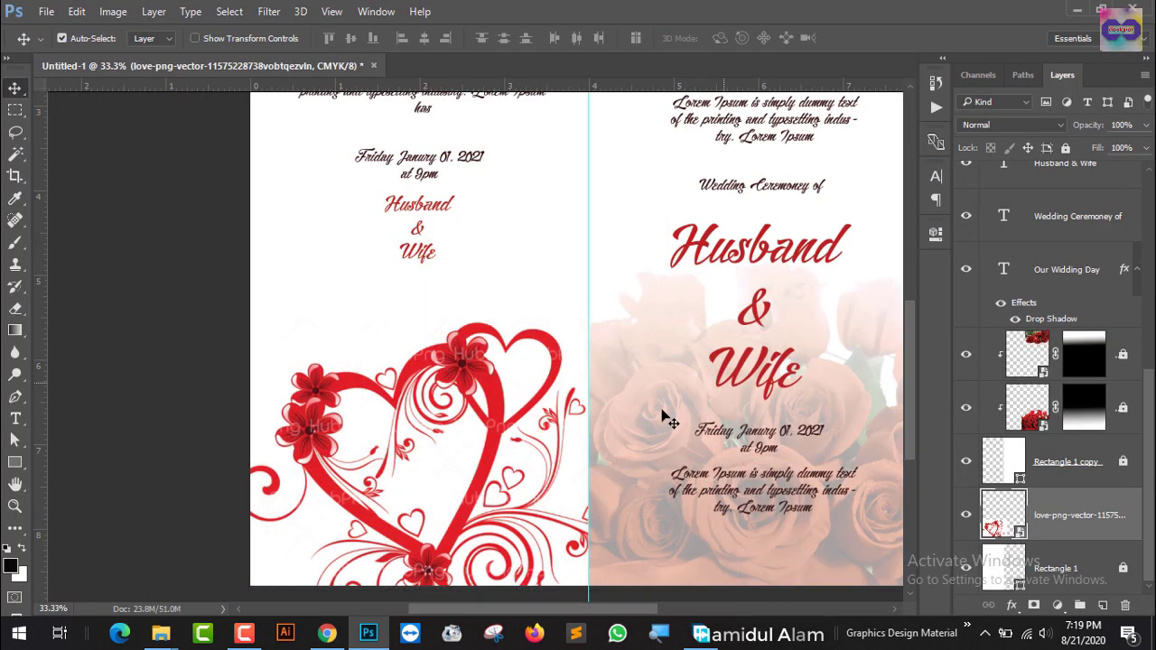
{"action": "left_click", "coordinate": [1058, 13]}
{"action": "mouse_move", "coordinate": [493, 449]}
{"action": "left_mouse_down"}
{"action": "mouse_move", "coordinate": [479, 410]}
{"action": "mouse_move", "coordinate": [476, 425]}
{"action": "left_mouse_up"}
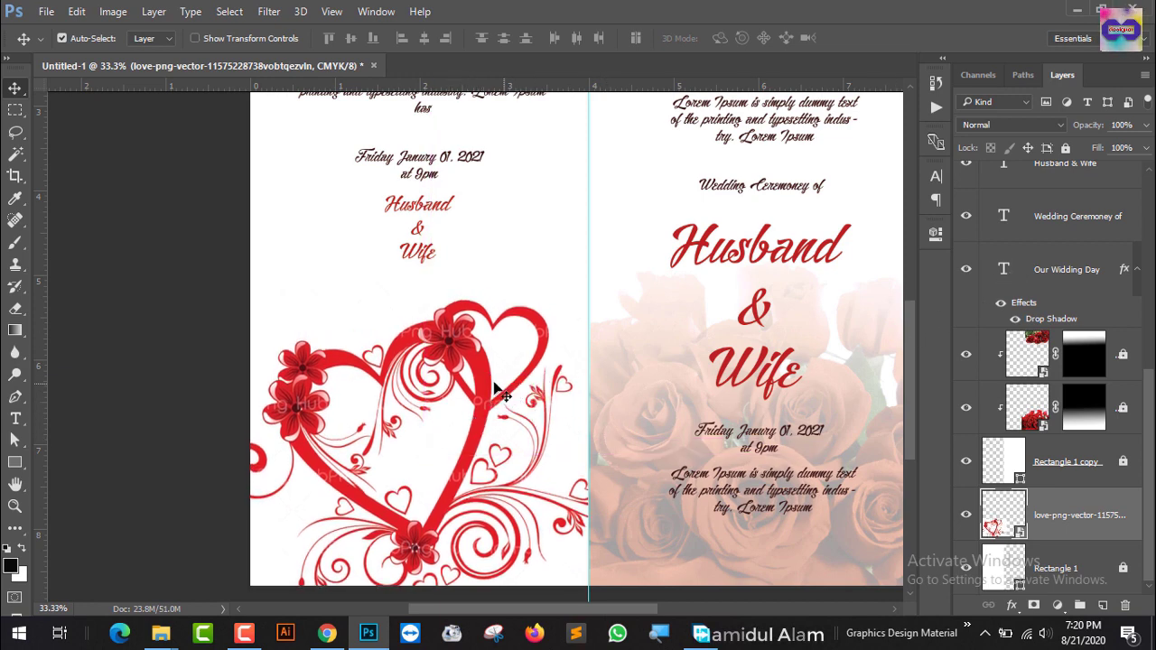
{"action": "left_click_drag", "start_coordinate": [493, 395], "coordinate": [493, 385]}
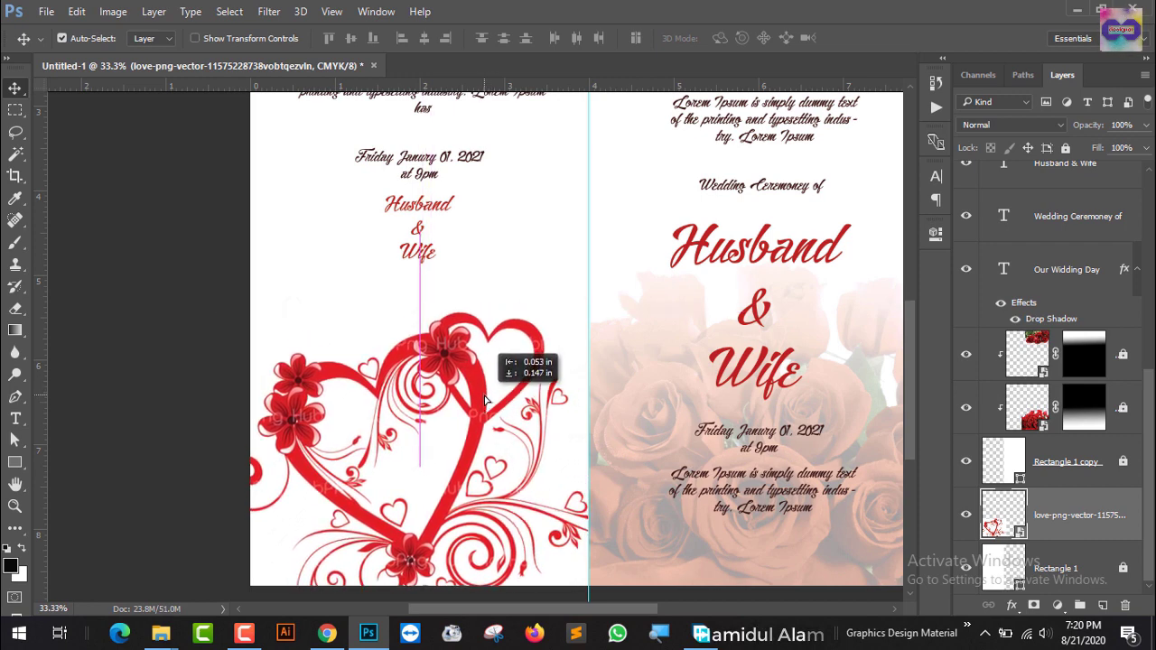
{"action": "left_click_drag", "start_coordinate": [492, 386], "coordinate": [484, 401]}
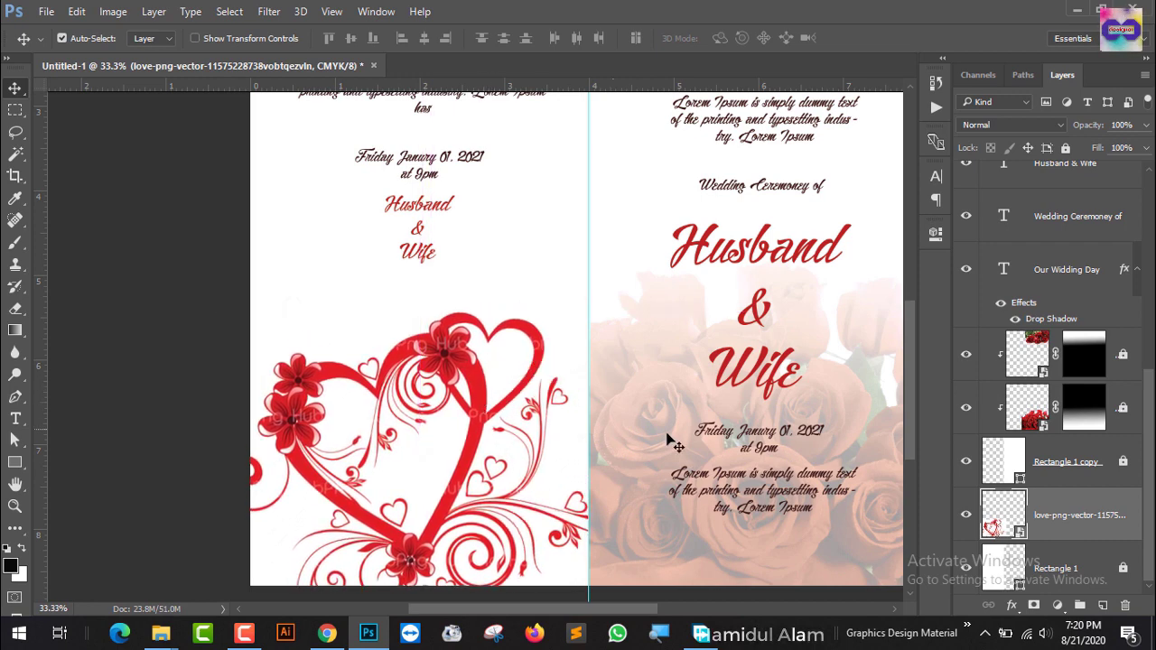
Mask the heart layer with a black-to-white gradient so its top fades softly into white
{"action": "left_click", "coordinate": [1034, 605]}
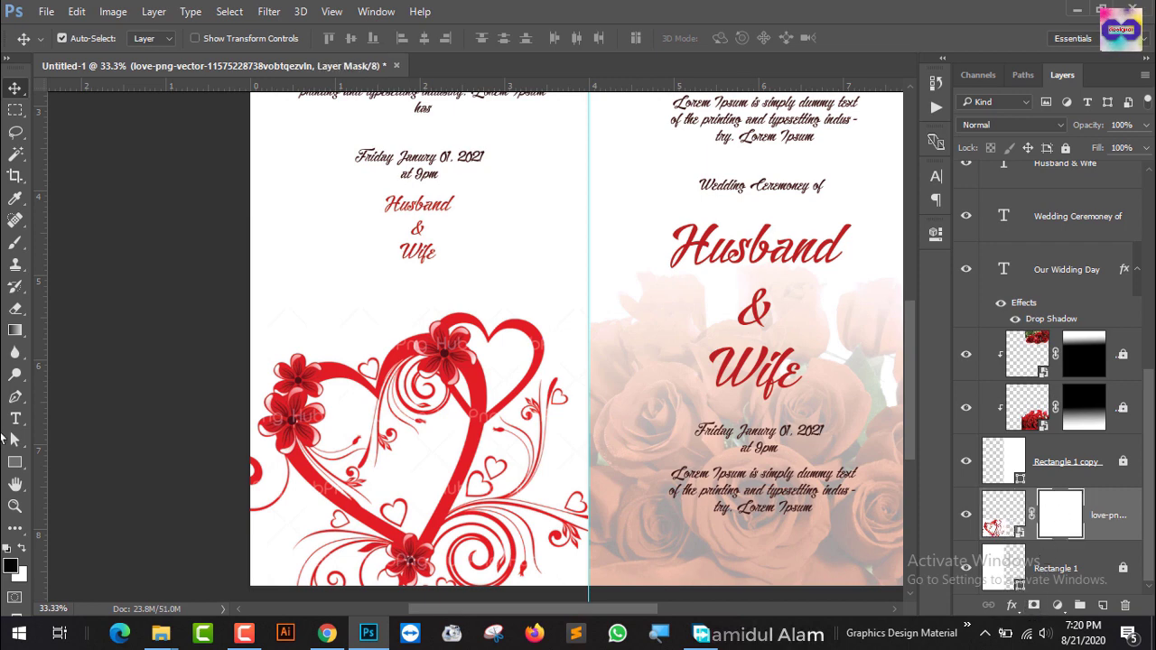
{"action": "left_click", "coordinate": [14, 329]}
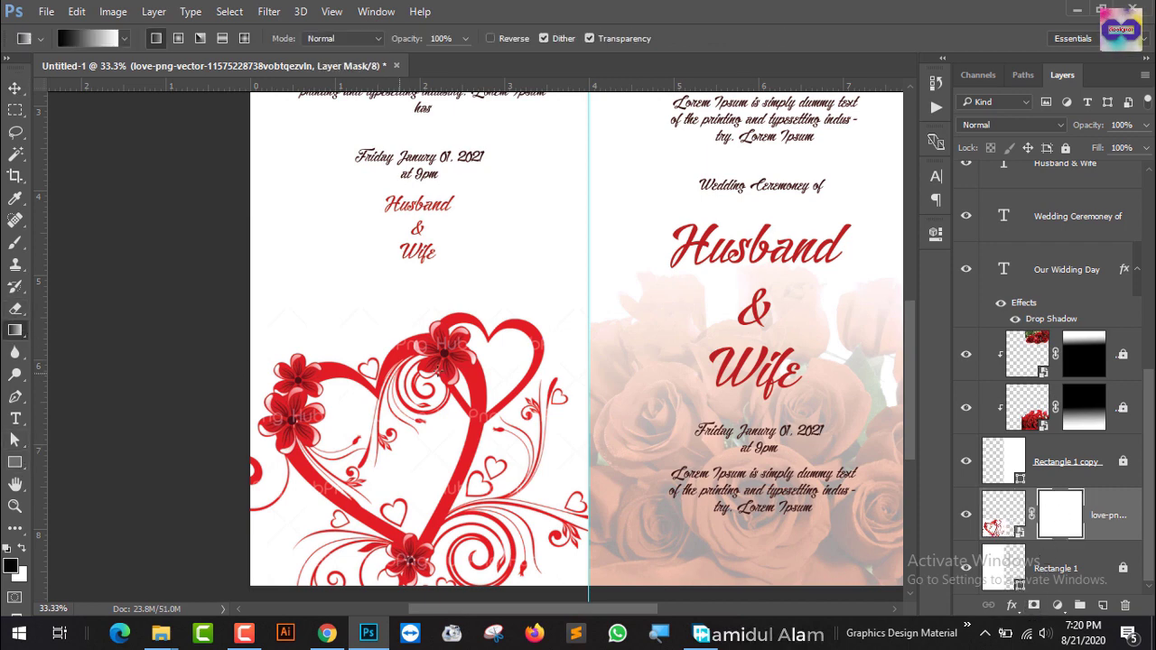
{"action": "left_click_drag", "start_coordinate": [453, 277], "coordinate": [452, 414]}
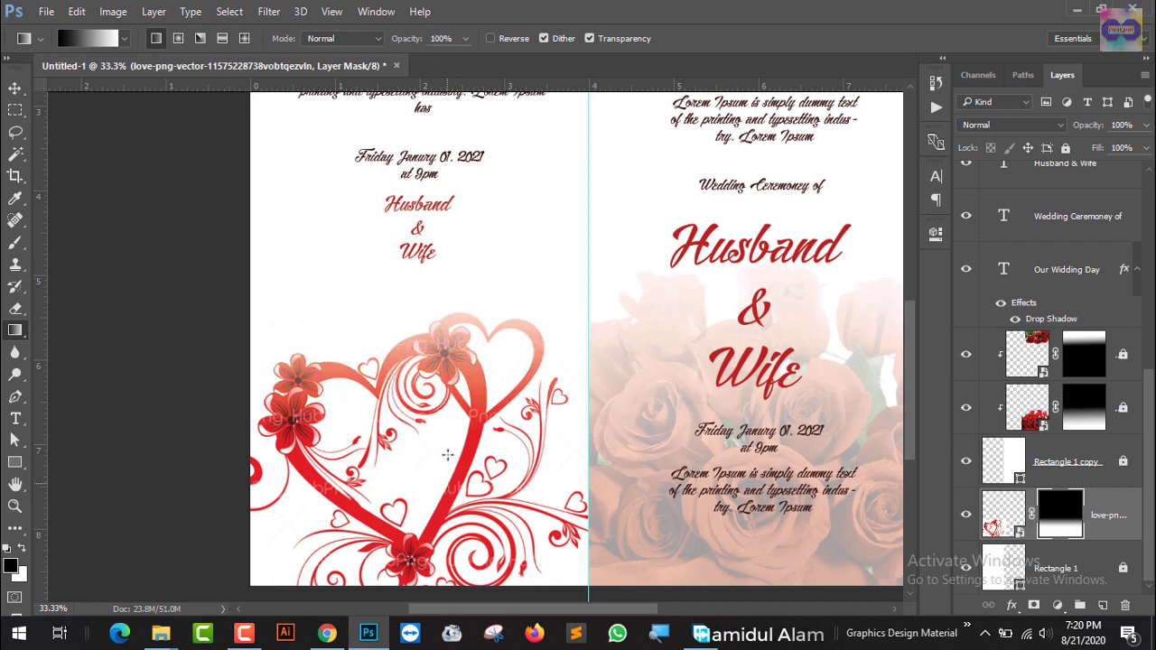
{"action": "left_click_drag", "start_coordinate": [462, 312], "coordinate": [460, 439]}
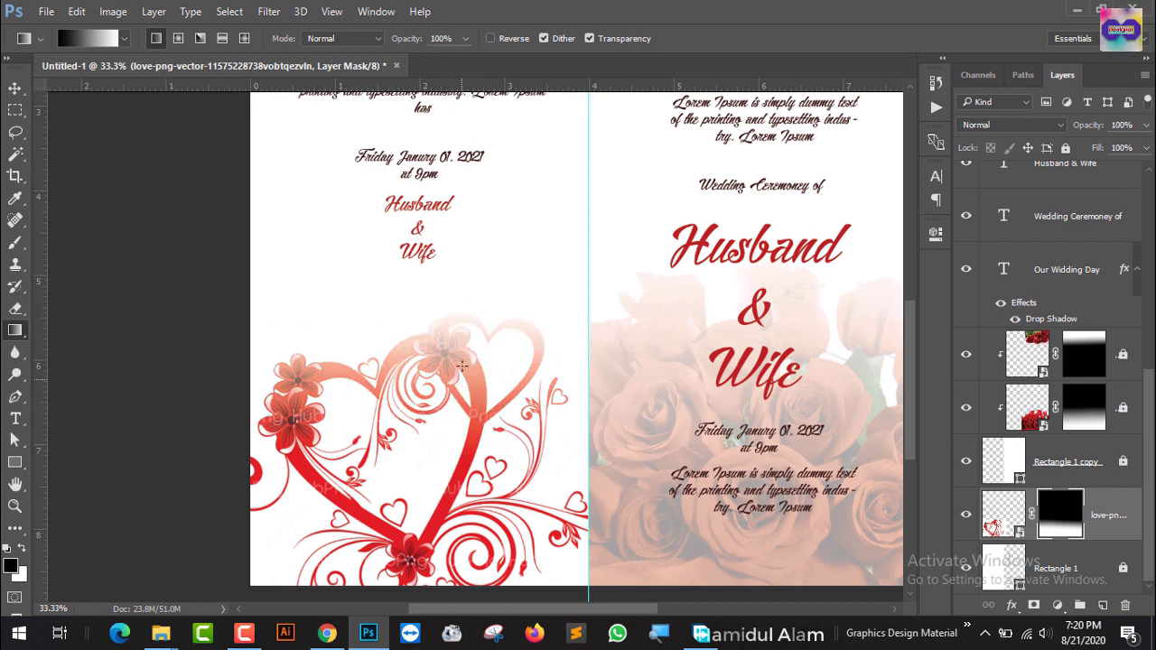
{"action": "left_click_drag", "start_coordinate": [467, 276], "coordinate": [467, 432]}
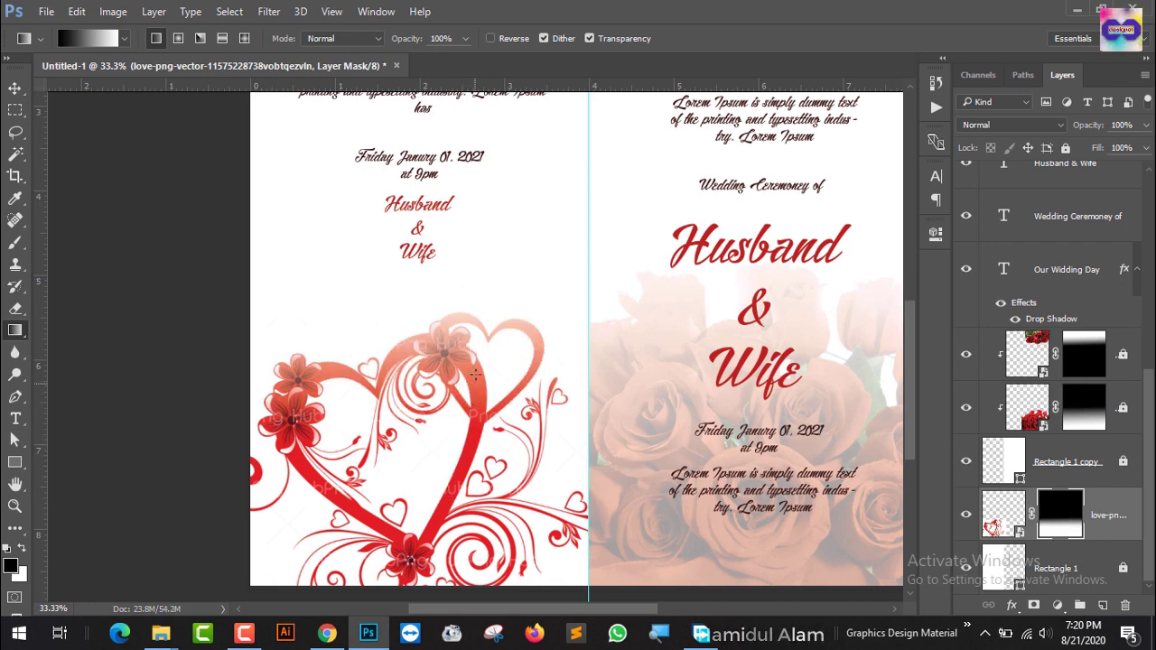
{"action": "left_click_drag", "start_coordinate": [445, 303], "coordinate": [449, 316]}
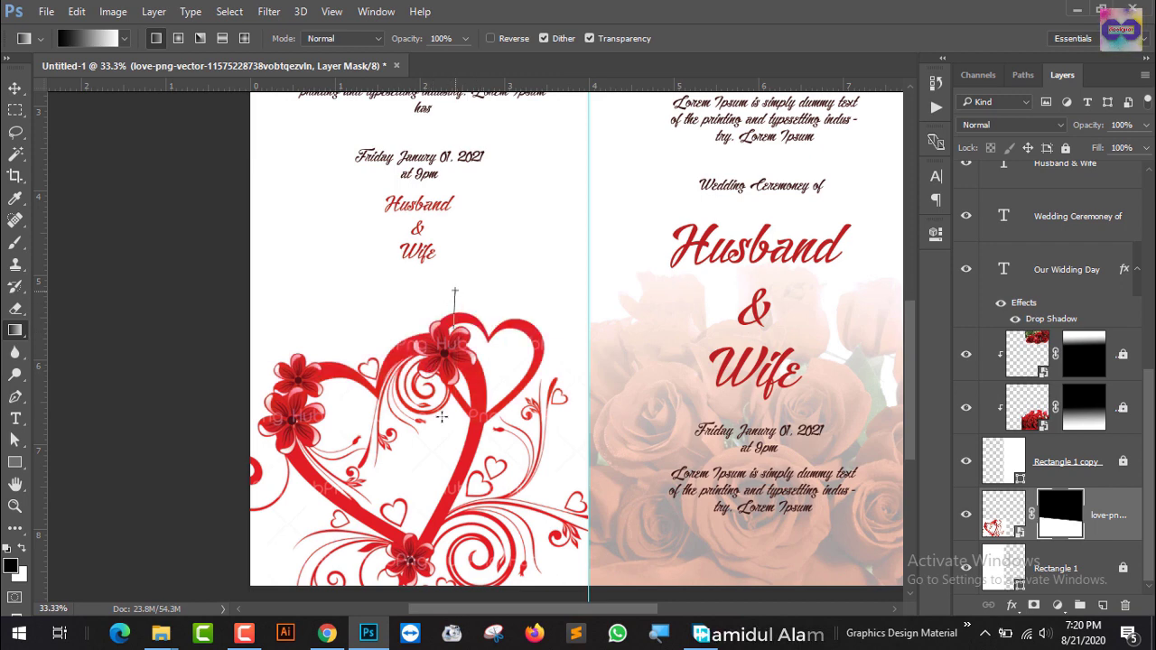
{"action": "left_click_drag", "start_coordinate": [442, 416], "coordinate": [440, 450]}
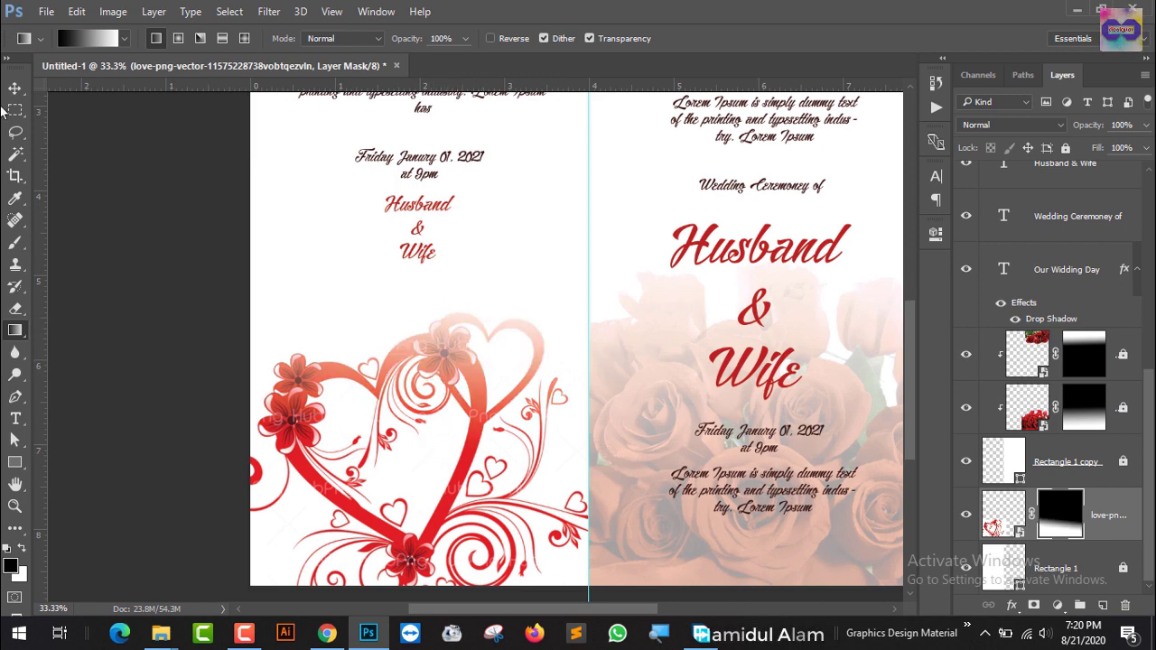
{"action": "left_click", "coordinate": [15, 87]}
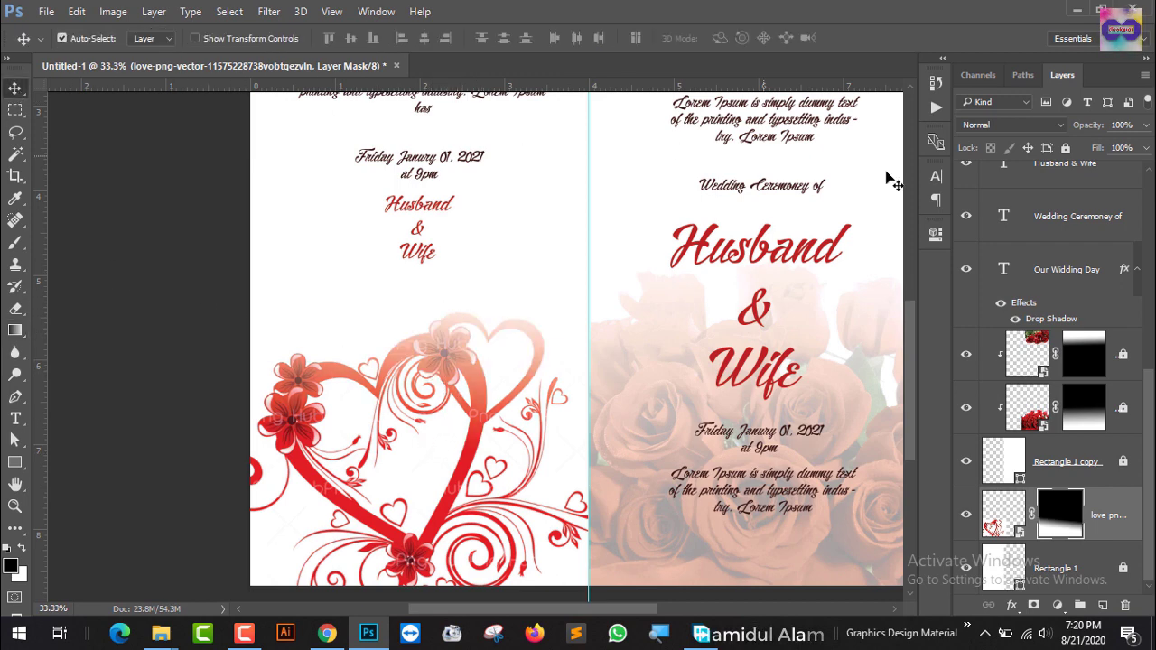
Lower the heart ornament layer's opacity to about 25%
{"action": "left_click", "coordinate": [1144, 126]}
{"action": "left_click_drag", "start_coordinate": [1100, 142], "coordinate": [1082, 144]}
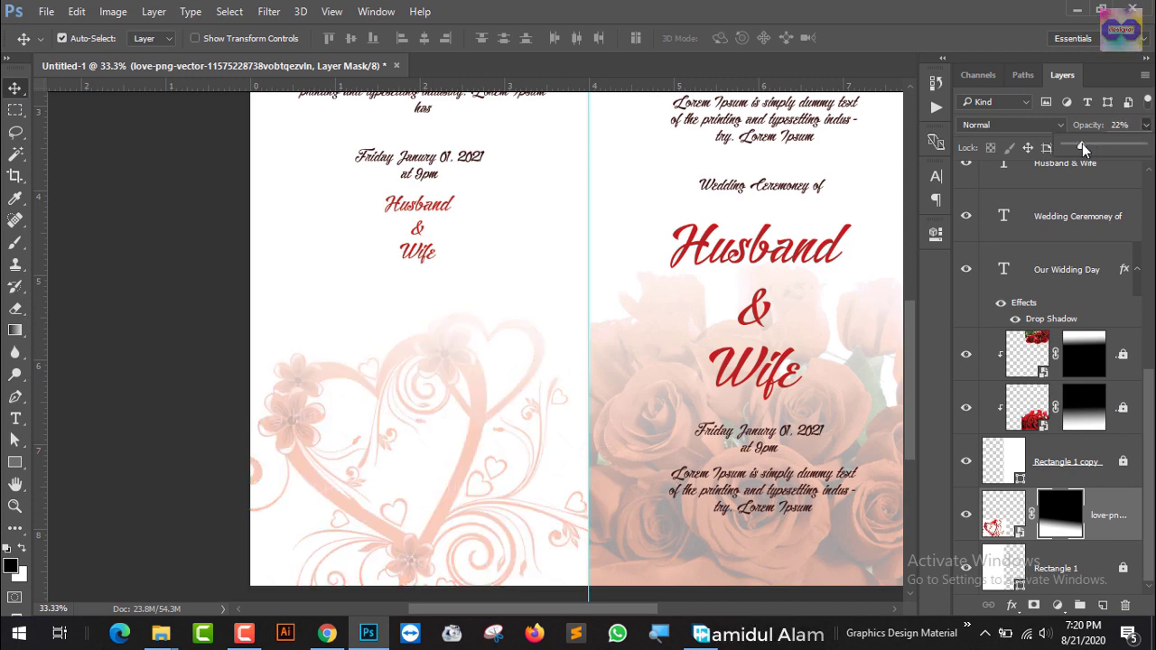
{"action": "left_click_drag", "start_coordinate": [1082, 144], "coordinate": [1082, 144]}
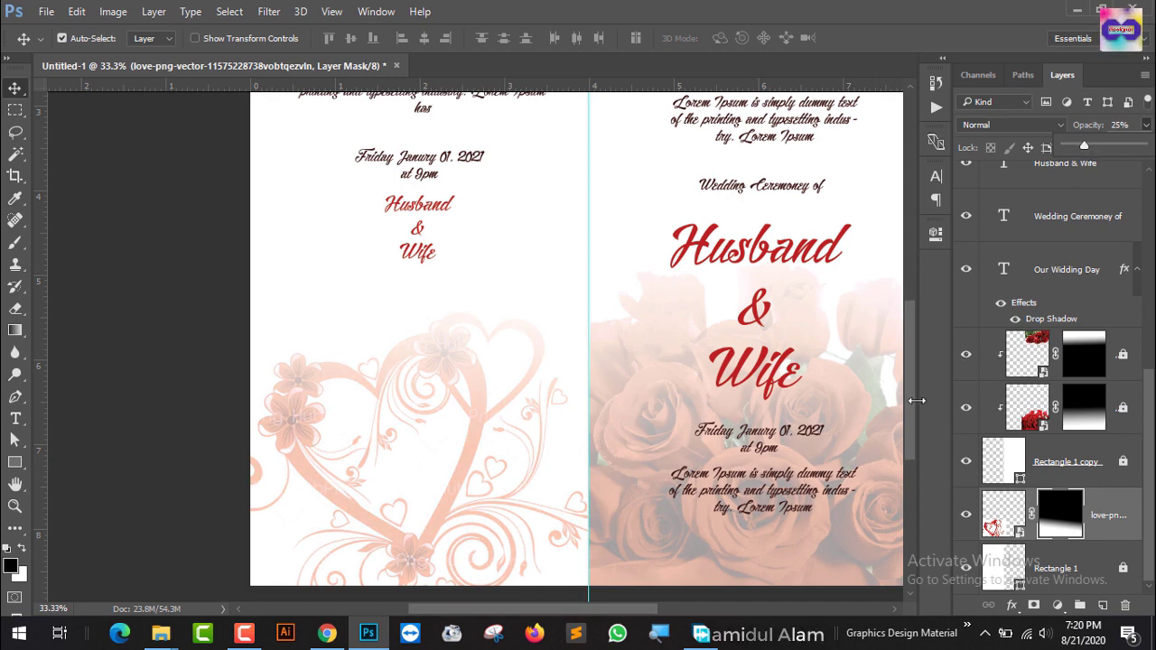
{"action": "left_click", "coordinate": [752, 558]}
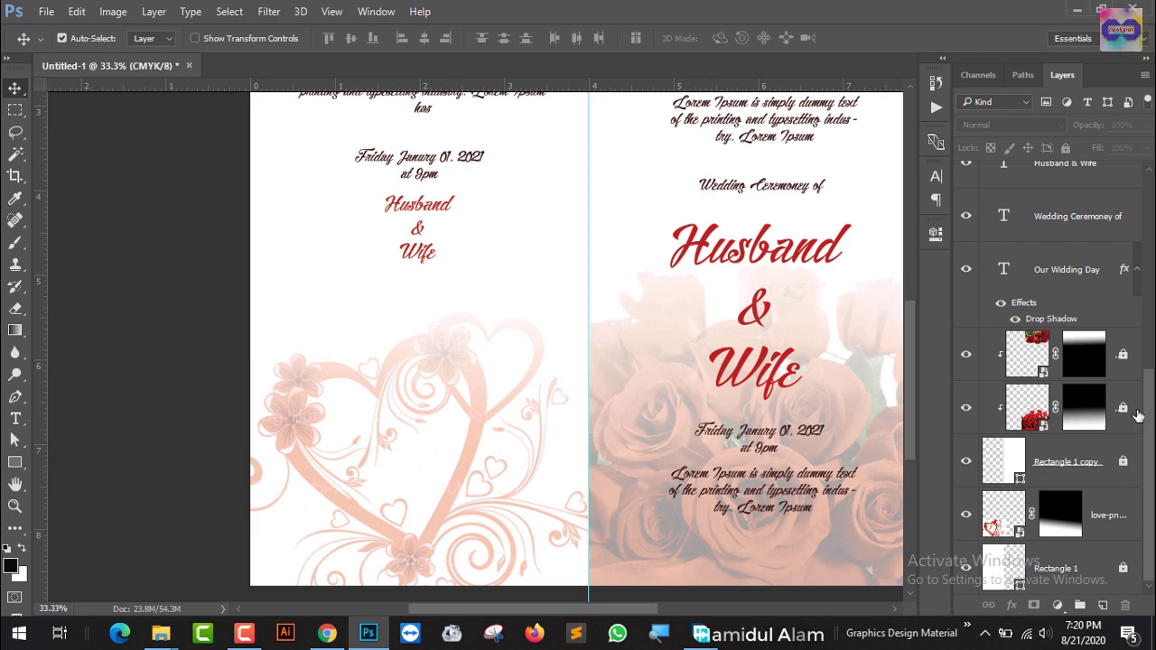
Unlock the rose background layer and reduce its opacity to 14%
{"action": "left_click", "coordinate": [966, 409]}
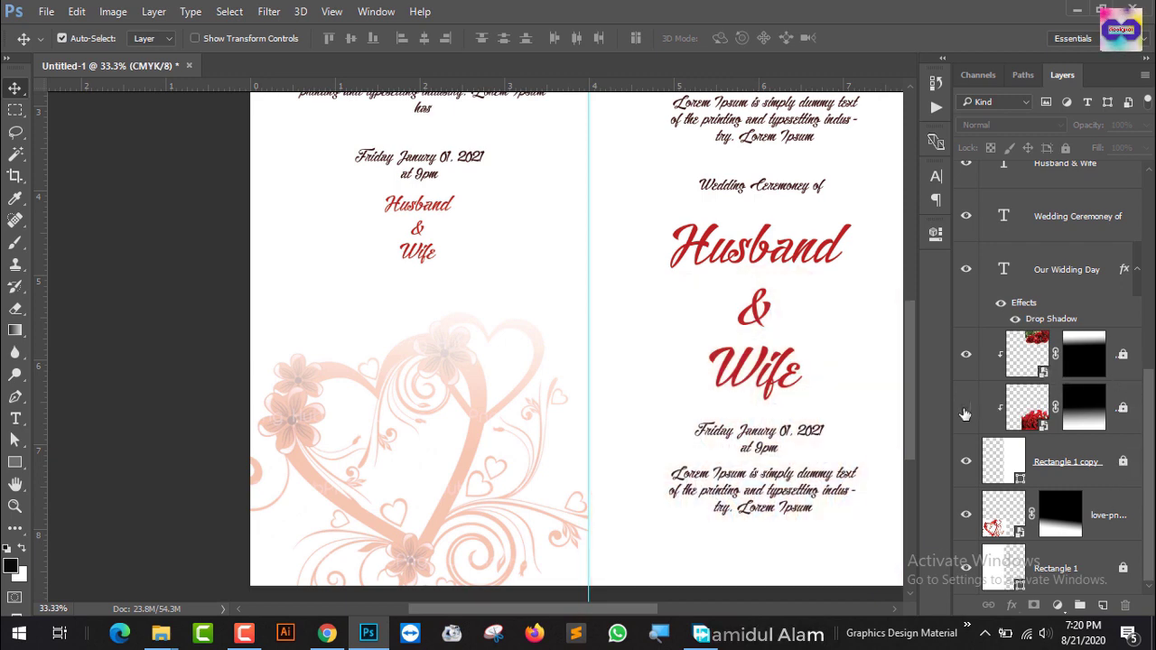
{"action": "left_click", "coordinate": [966, 409]}
{"action": "left_click", "coordinate": [1082, 405]}
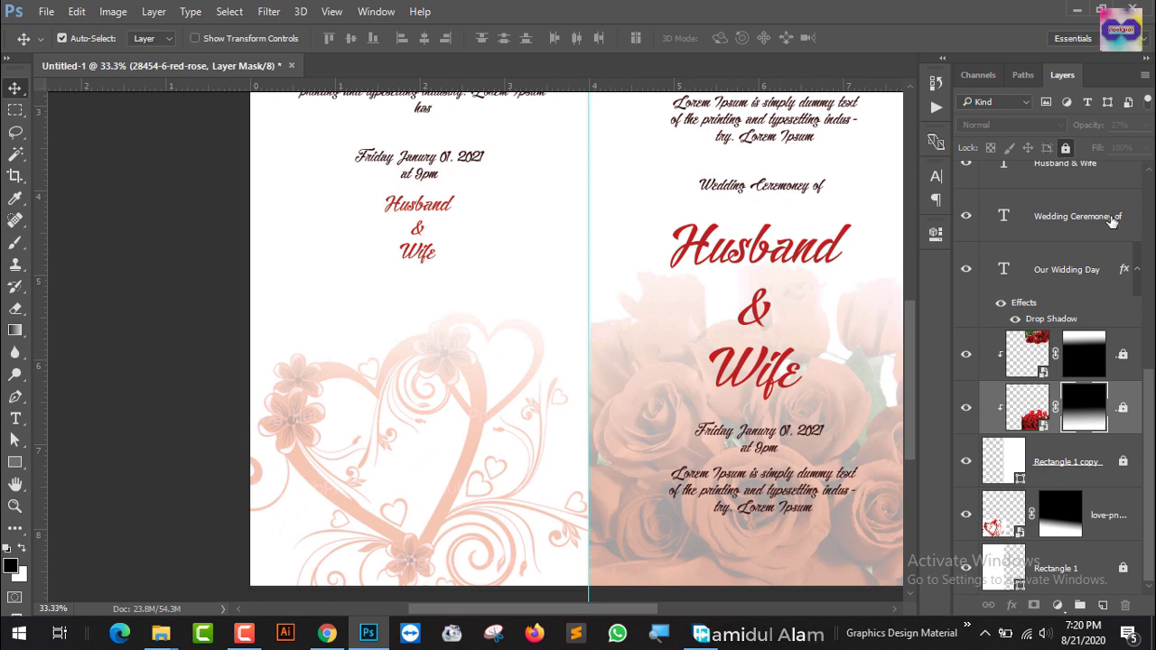
{"action": "left_click", "coordinate": [1122, 409]}
{"action": "left_click", "coordinate": [1146, 126]}
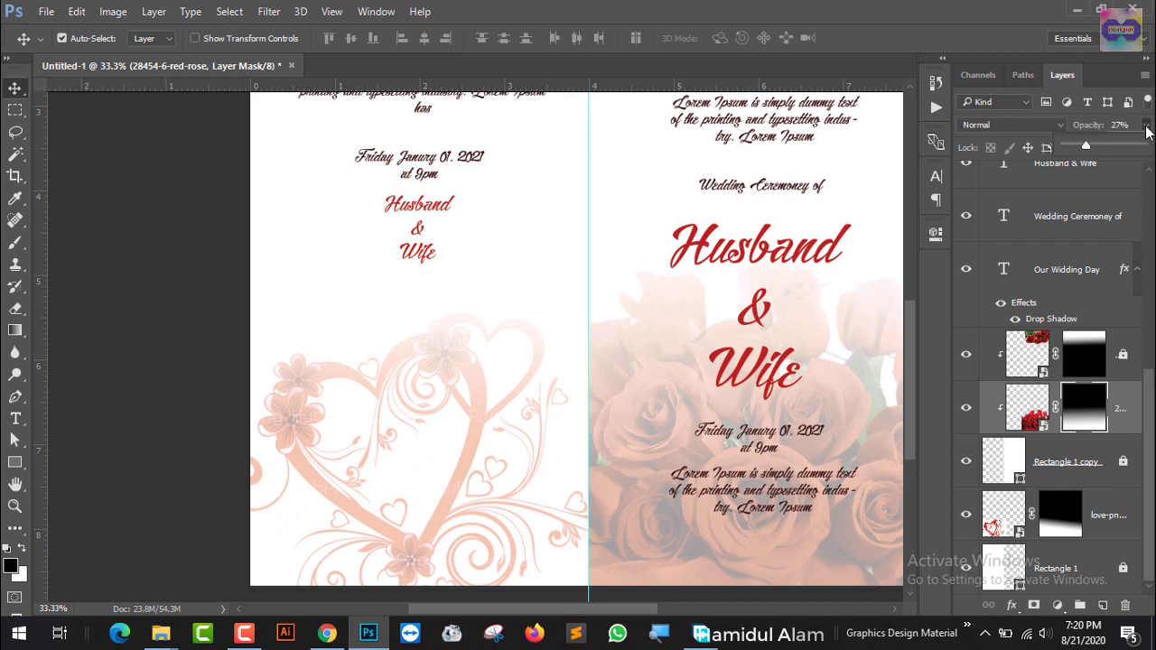
{"action": "left_click_drag", "start_coordinate": [1080, 152], "coordinate": [1076, 149]}
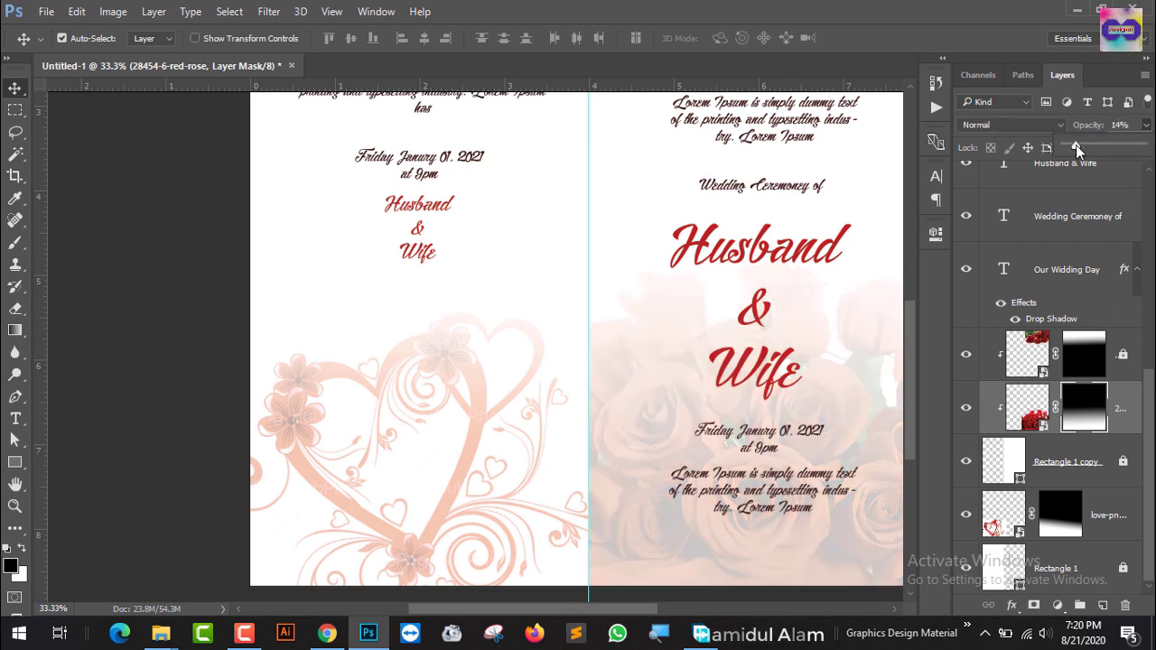
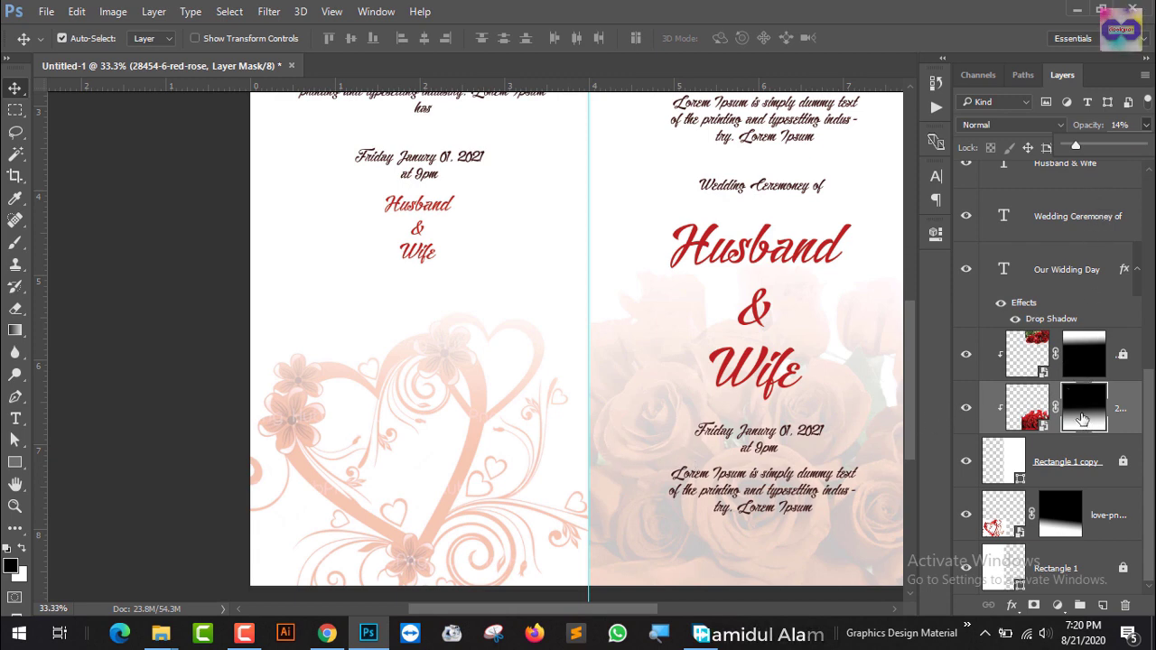
Finish the rose layer's opacity, then fully lock the red-rose and love-png heart layers
{"action": "left_click", "coordinate": [1104, 167]}
{"action": "left_click", "coordinate": [1066, 148]}
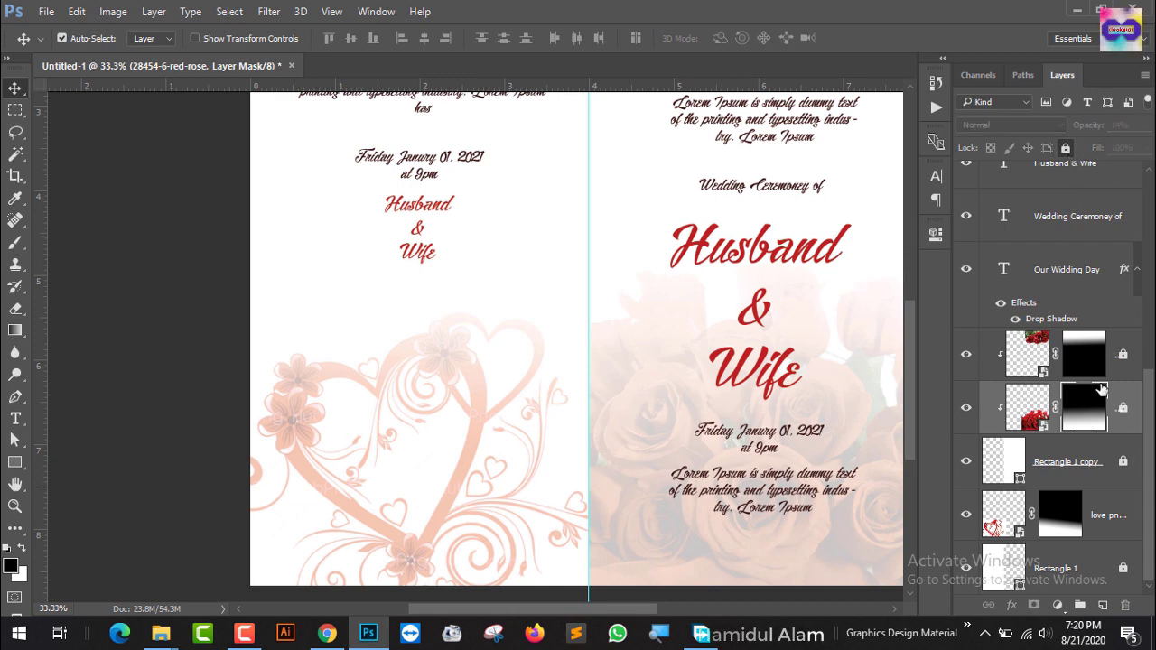
{"action": "left_click", "coordinate": [1056, 530]}
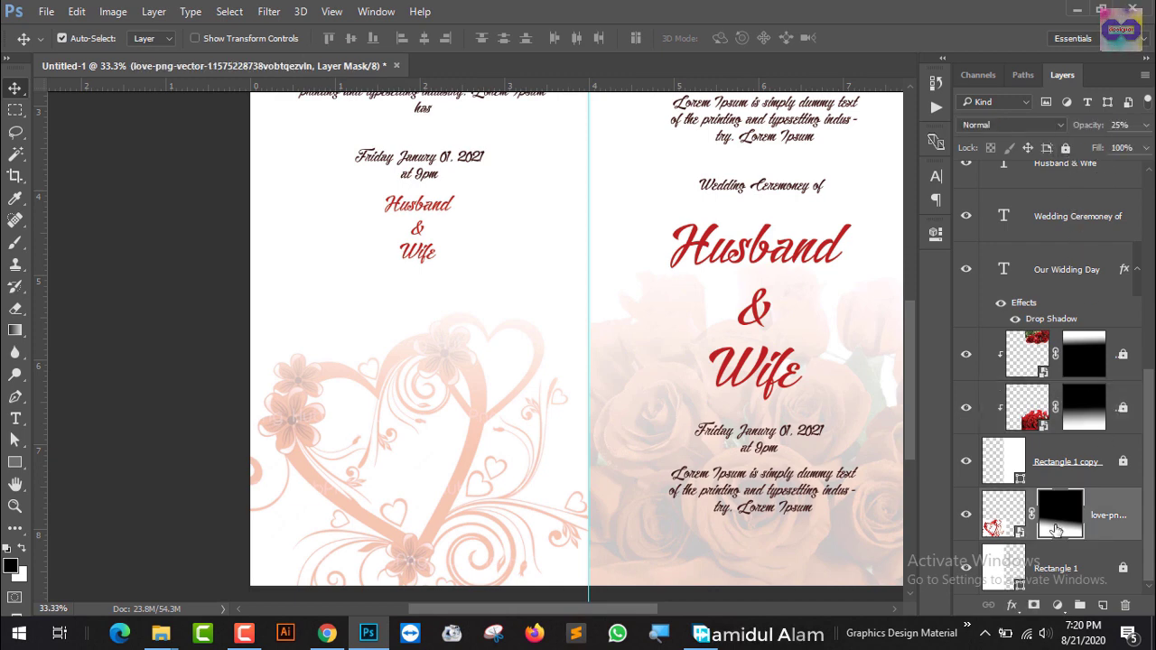
{"action": "left_click", "coordinate": [1011, 519]}
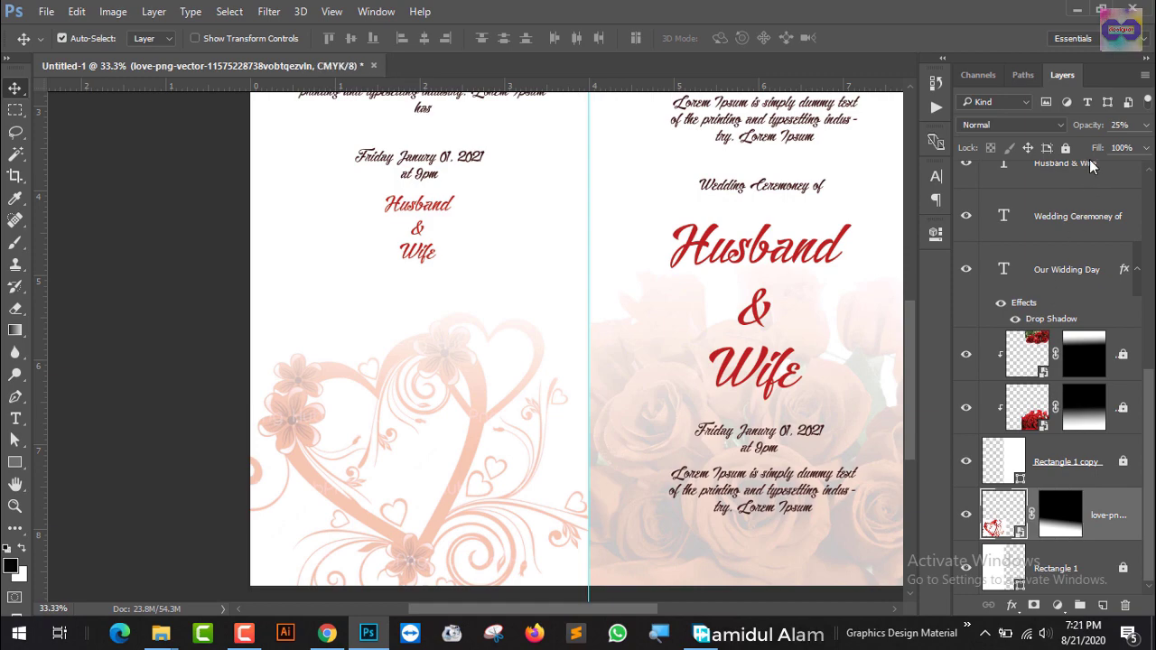
{"action": "left_click", "coordinate": [1067, 149]}
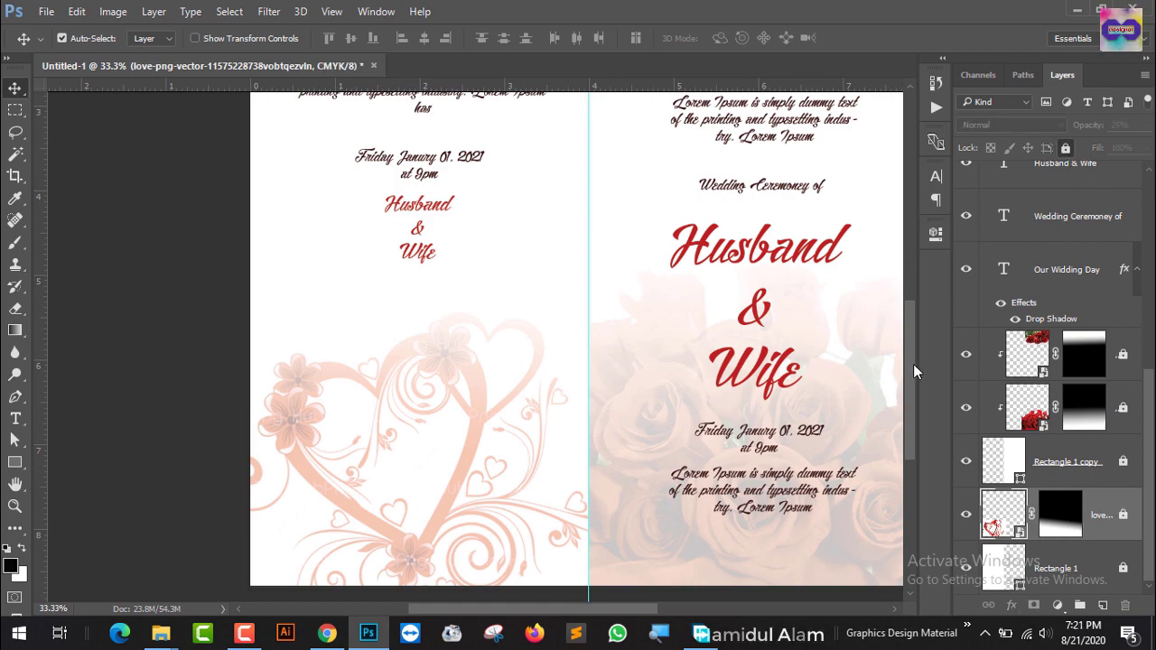
Fit the whole card in the window, then zoom in twice toward the top-left
{"action": "mouse_move", "coordinate": [913, 364]}
{"action": "left_mouse_down"}
{"action": "mouse_move", "coordinate": [923, 309]}
{"action": "mouse_move", "coordinate": [923, 353]}
{"action": "mouse_move", "coordinate": [922, 335]}
{"action": "left_mouse_up"}
{"action": "key", "text": "ctrl+0"}
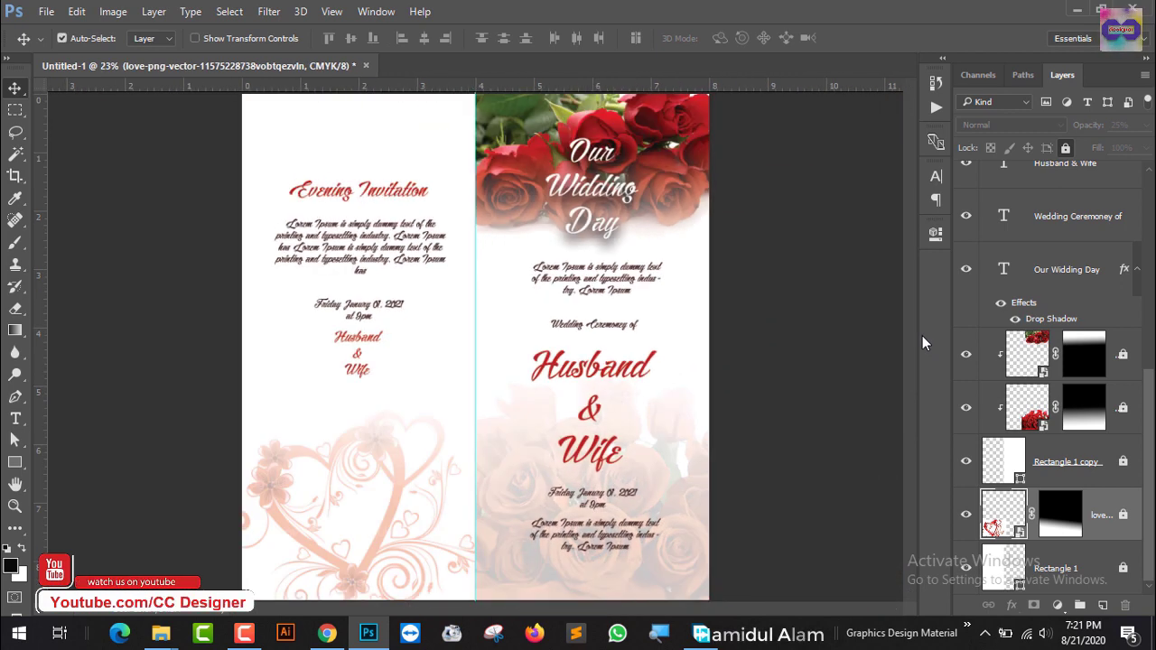
{"action": "key", "text": "ctrl+plus"}
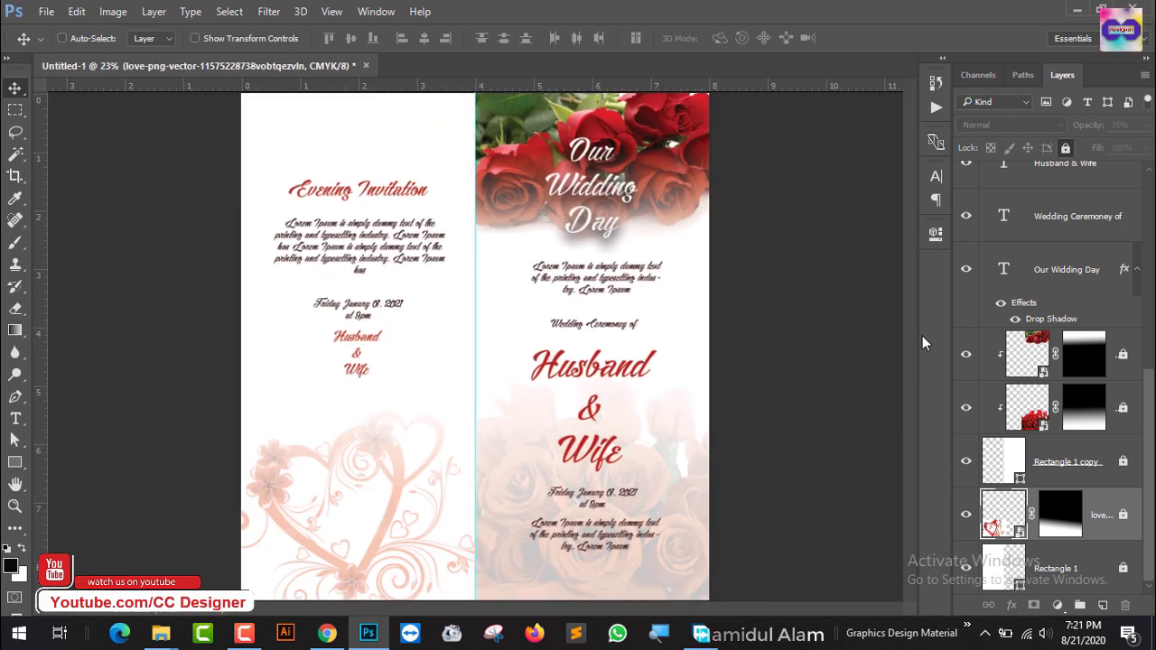
{"action": "key", "text": "ctrl+plus"}
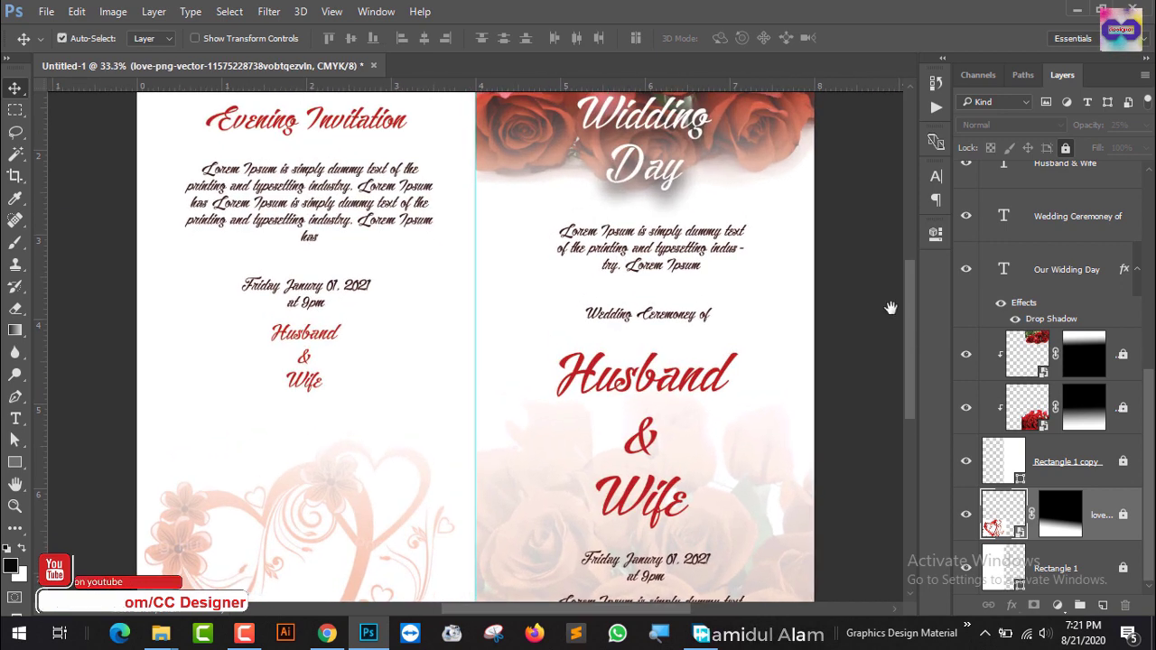
{"action": "scroll", "coordinate": [922, 335], "scroll_direction": "up", "scroll_amount": 3}
{"action": "scroll", "coordinate": [931, 348], "scroll_direction": "left", "scroll_amount": 3}
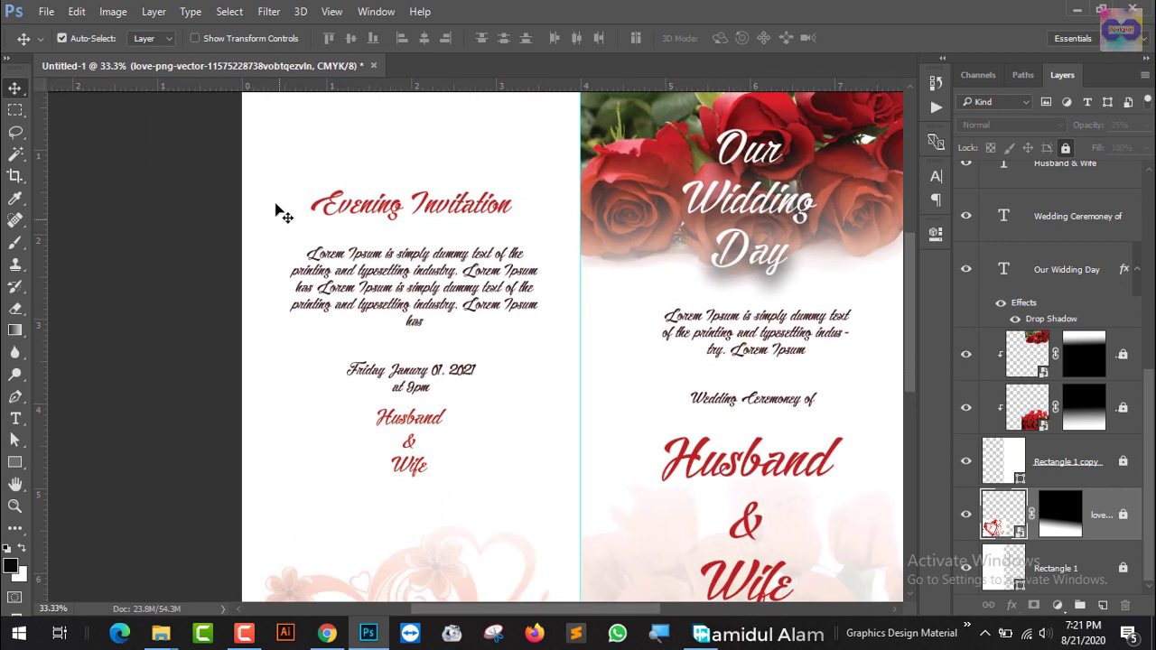
Shift all left-page text layers about 1.16 in lower and deselect them
{"action": "left_click_drag", "start_coordinate": [280, 155], "coordinate": [497, 478]}
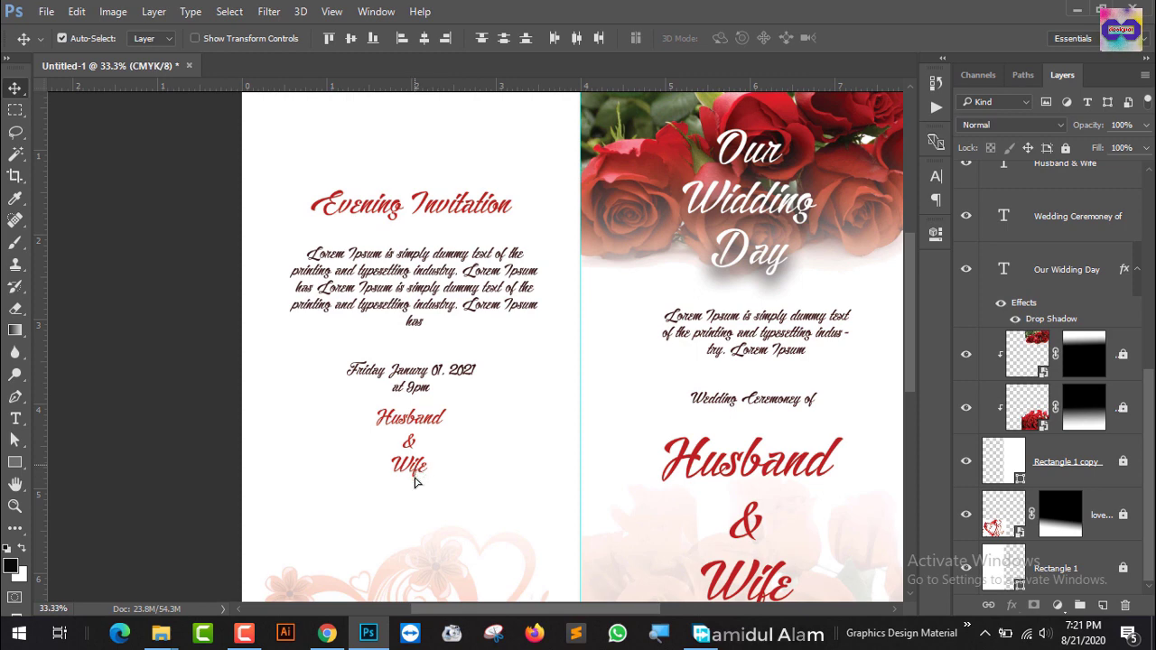
{"action": "left_click_drag", "start_coordinate": [413, 473], "coordinate": [415, 564]}
{"action": "scroll", "coordinate": [447, 432], "scroll_direction": "up", "scroll_amount": 2}
{"action": "scroll", "coordinate": [447, 431], "scroll_direction": "up", "scroll_amount": 1}
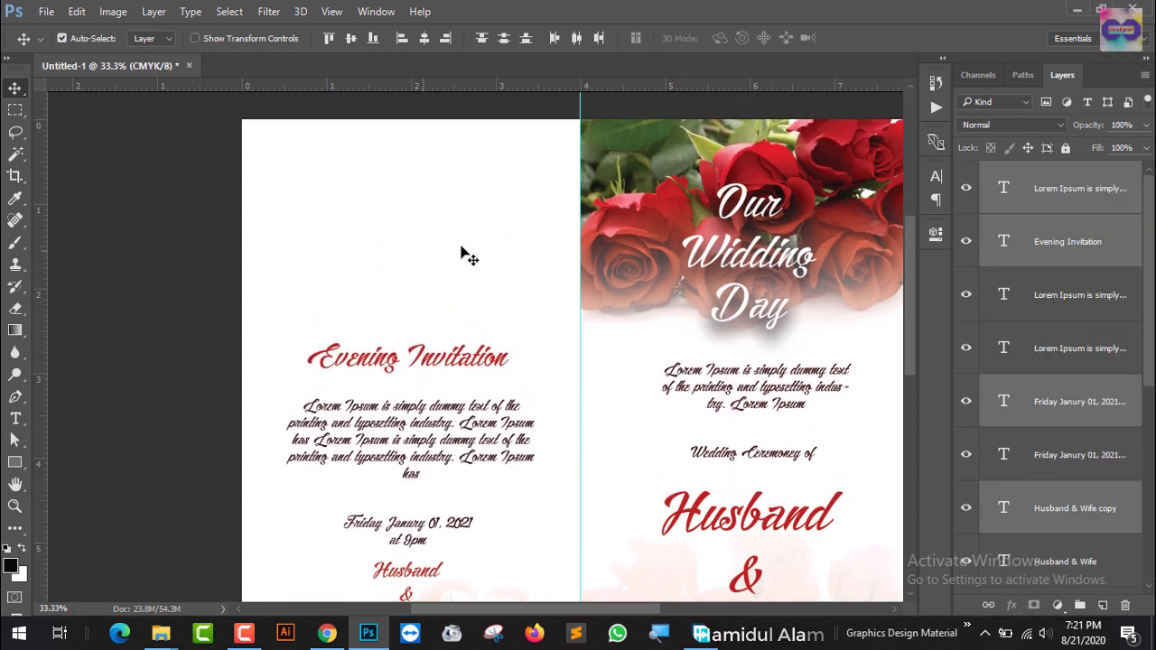
{"action": "left_click", "coordinate": [220, 311]}
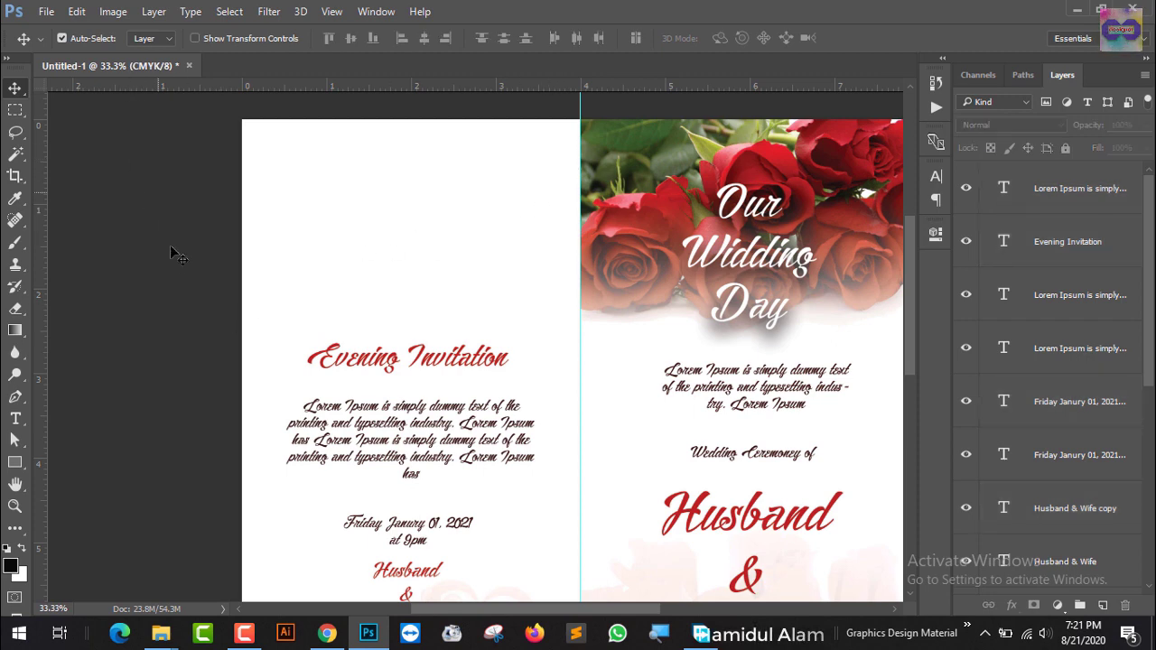
{"action": "left_click", "coordinate": [14, 397]}
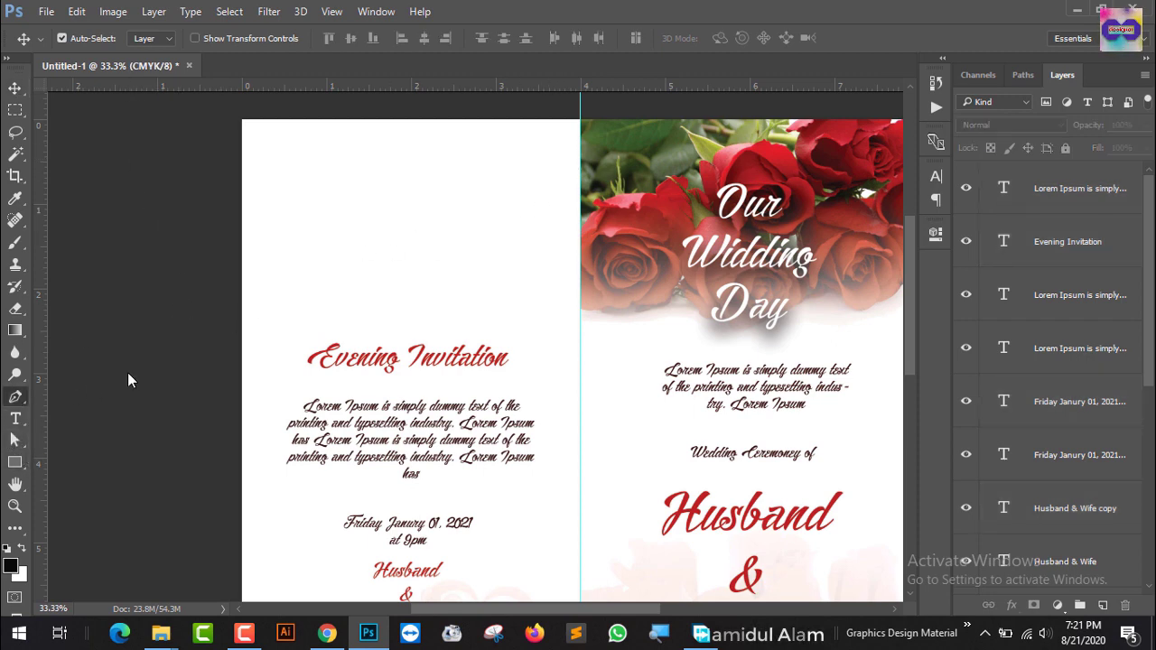
Sketch a trial curved path, discard it, and set the Pen tool to Shape mode
{"action": "left_click", "coordinate": [203, 311]}
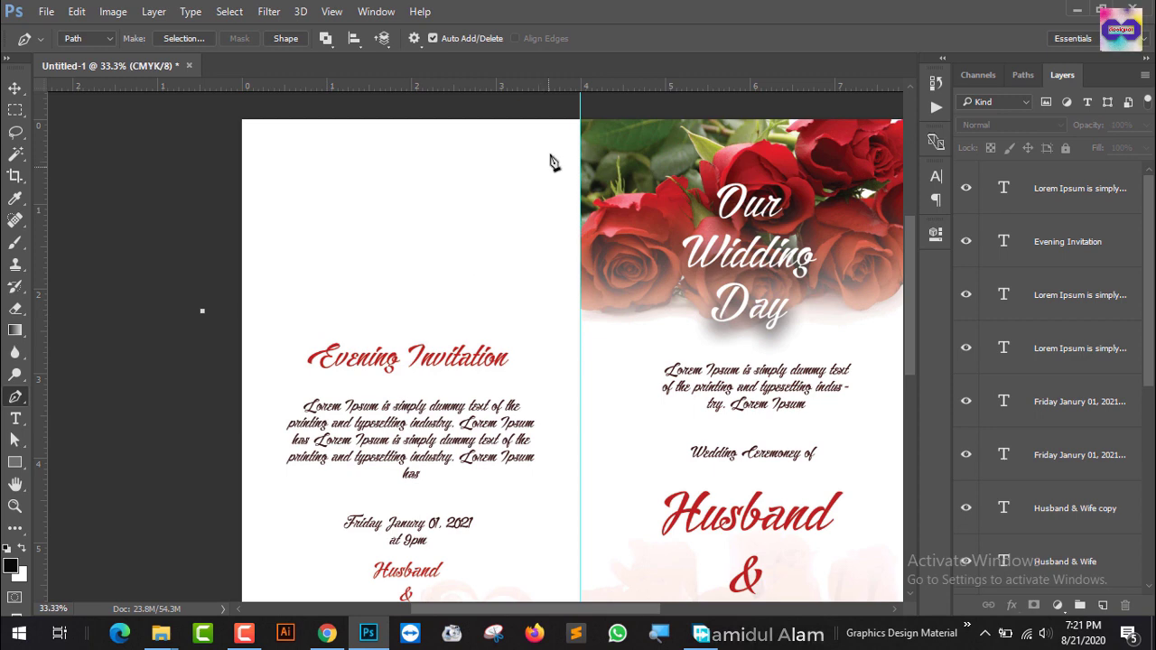
{"action": "left_click_drag", "start_coordinate": [572, 111], "coordinate": [633, 102]}
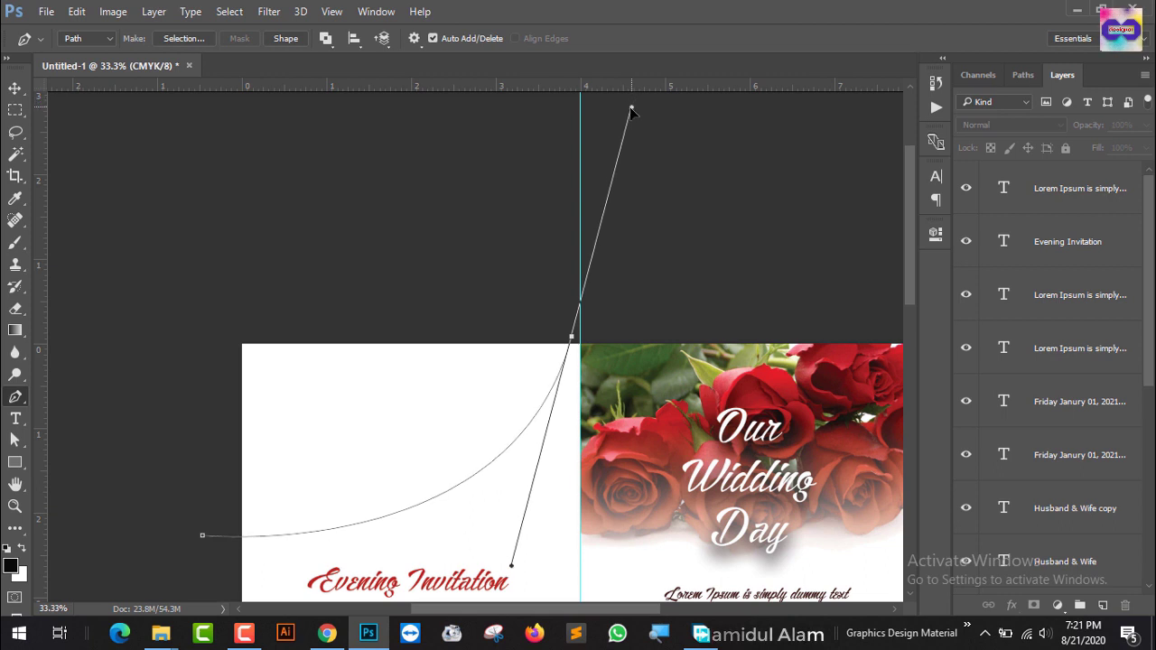
{"action": "left_click_drag", "start_coordinate": [633, 102], "coordinate": [646, 98]}
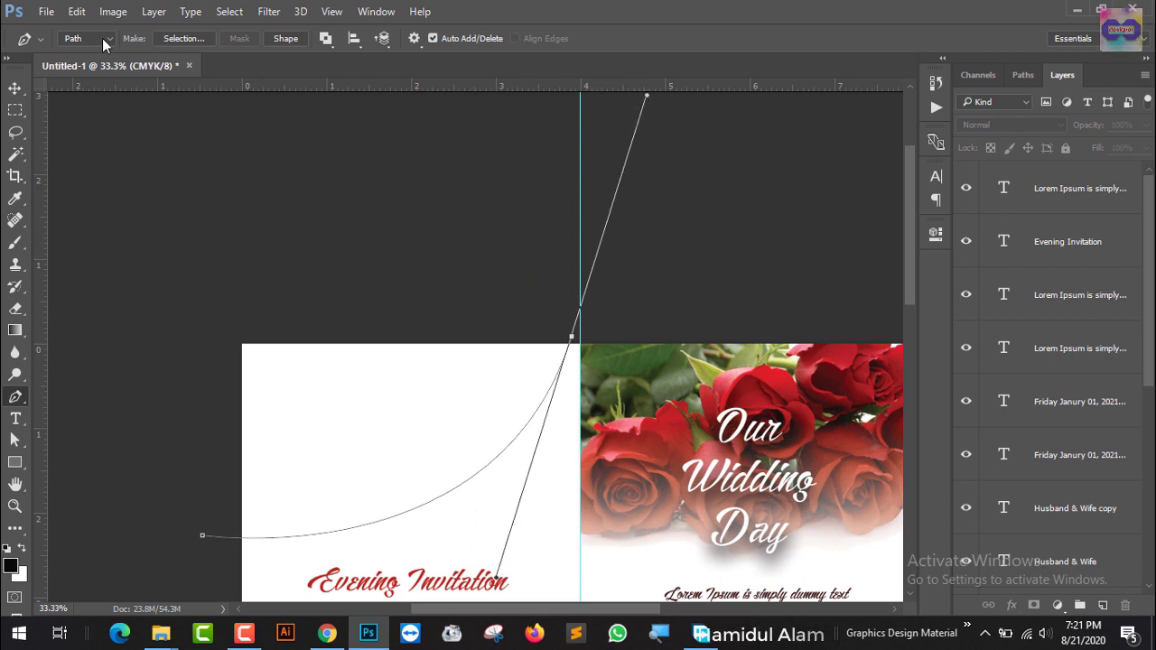
{"action": "left_click", "coordinate": [133, 166], "text": "ctrl"}
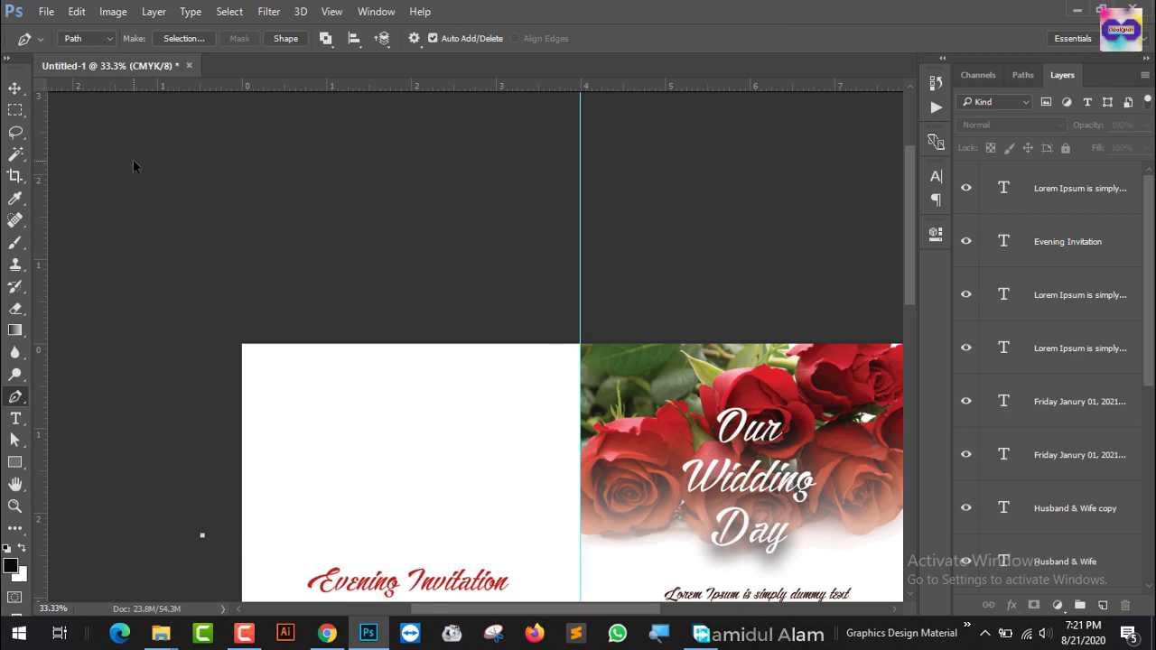
{"action": "left_click", "coordinate": [115, 38]}
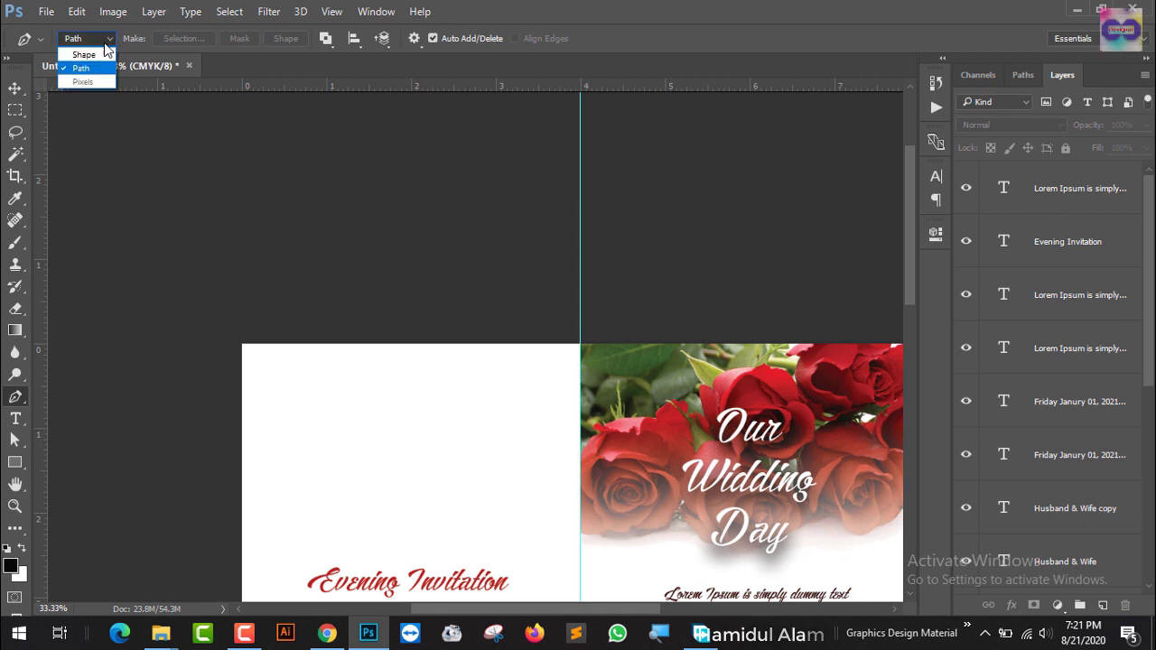
{"action": "left_click", "coordinate": [86, 51]}
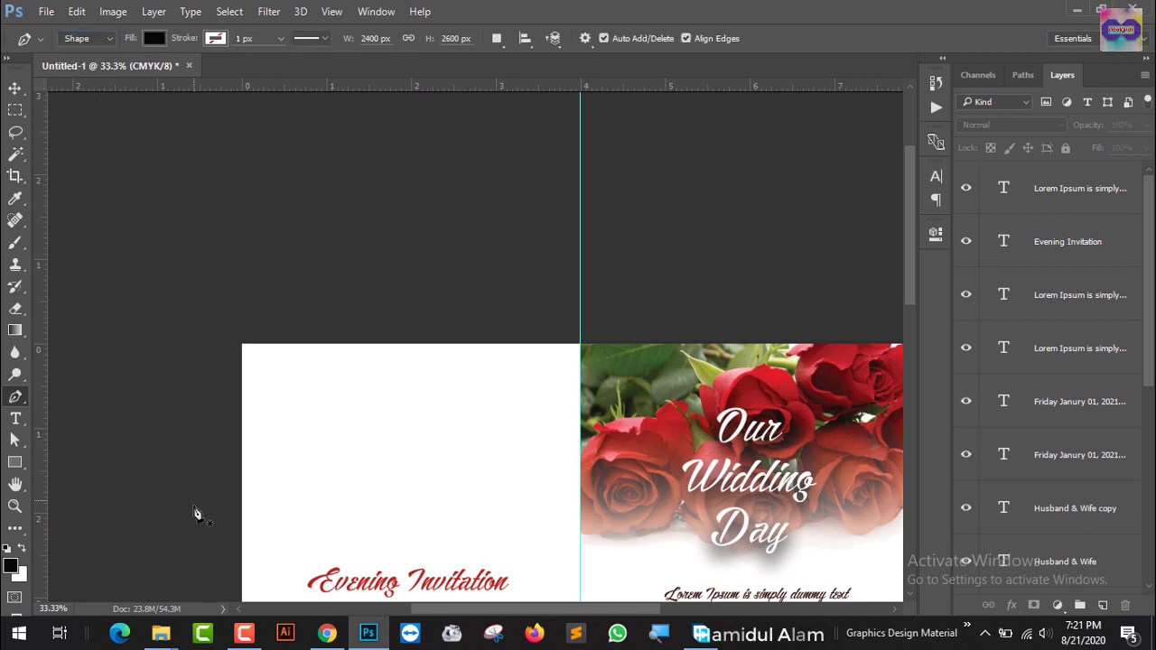
Draw the black curved shape over the top-left corner and align it to the page corner
{"action": "left_click", "coordinate": [185, 556]}
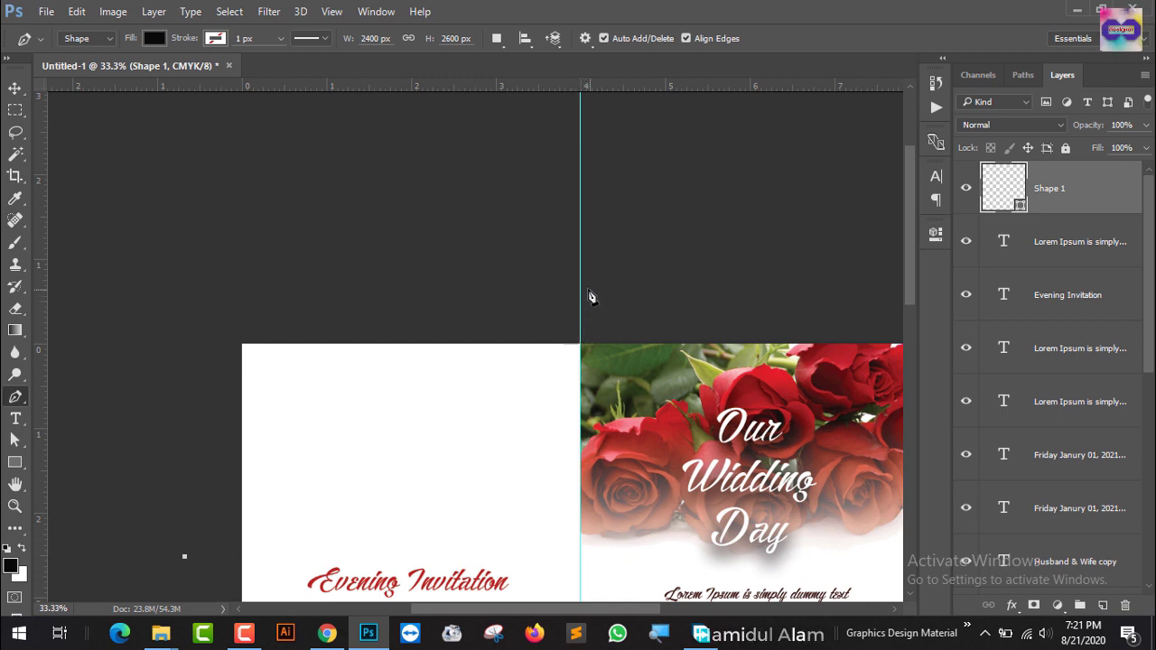
{"action": "left_click_drag", "start_coordinate": [587, 178], "coordinate": [593, 109]}
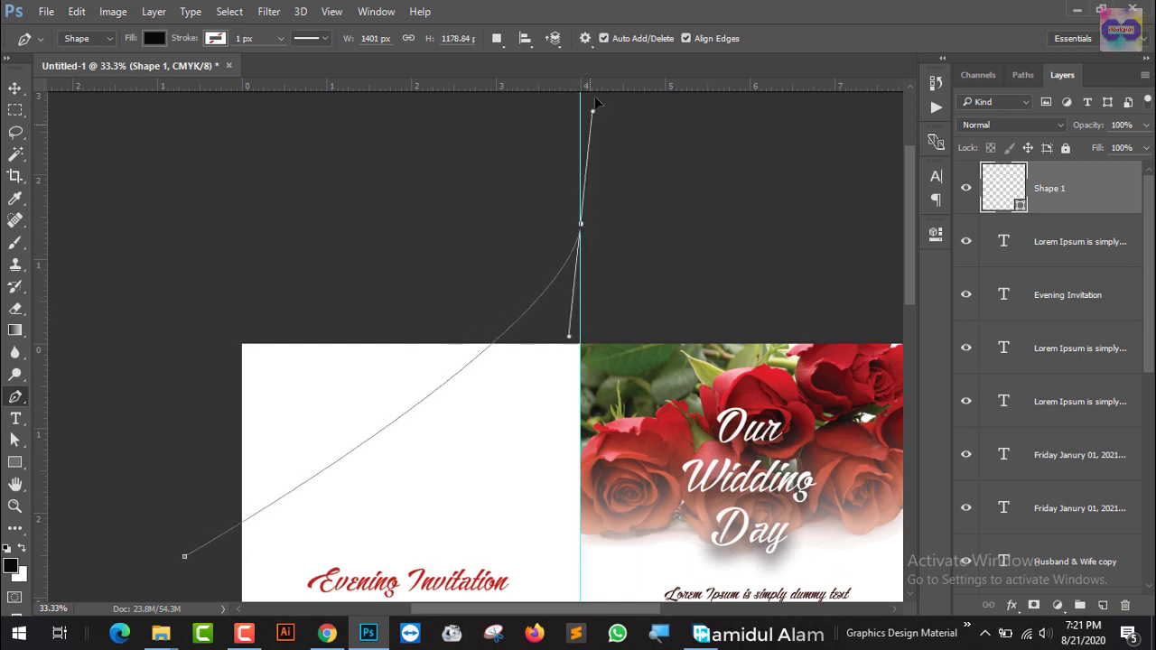
{"action": "scroll", "coordinate": [585, 90], "scroll_direction": "up", "scroll_amount": 5}
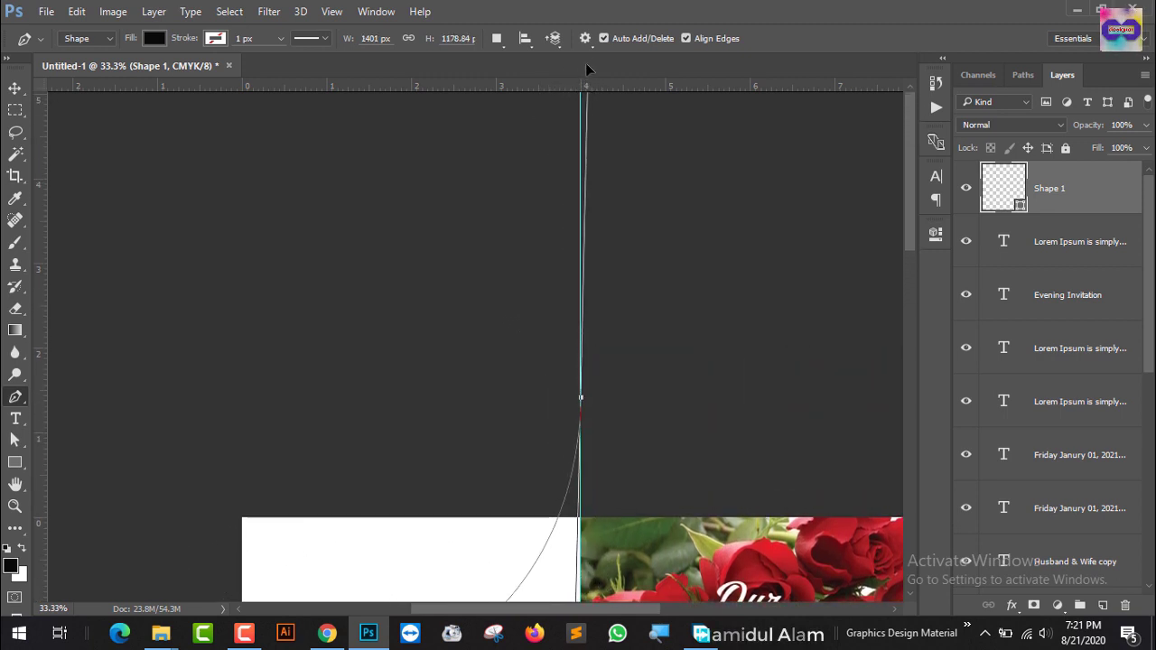
{"action": "left_click_drag", "start_coordinate": [586, 64], "coordinate": [585, 58]}
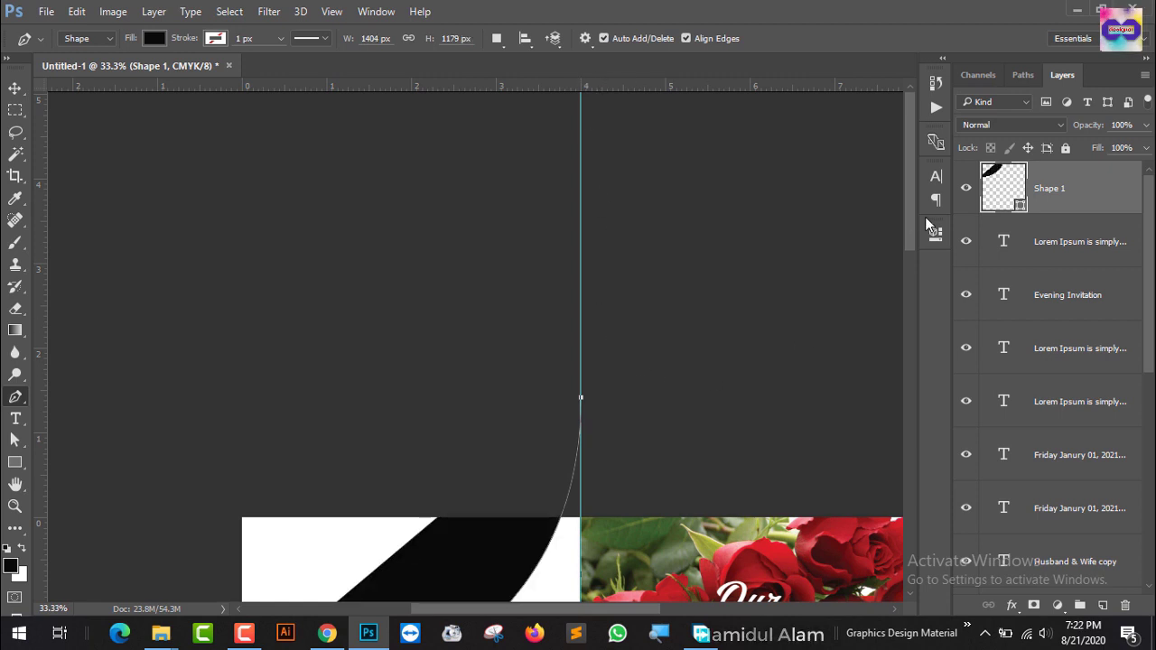
{"action": "left_click_drag", "start_coordinate": [915, 194], "coordinate": [909, 291]}
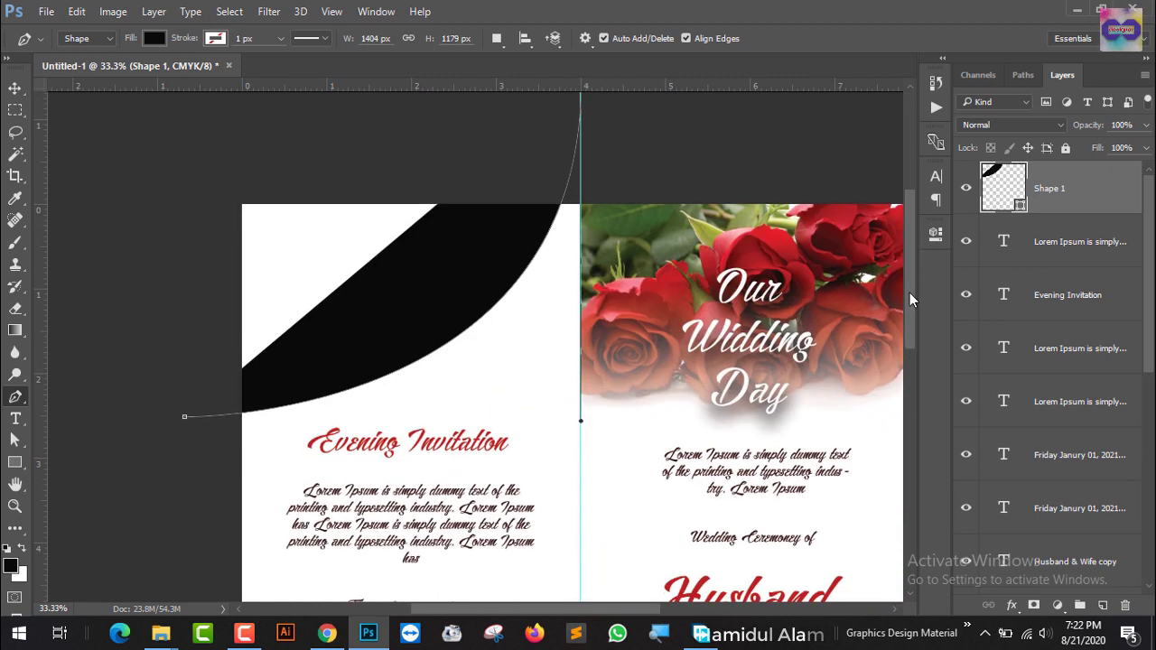
{"action": "scroll", "coordinate": [307, 246], "scroll_direction": "up", "scroll_amount": 1}
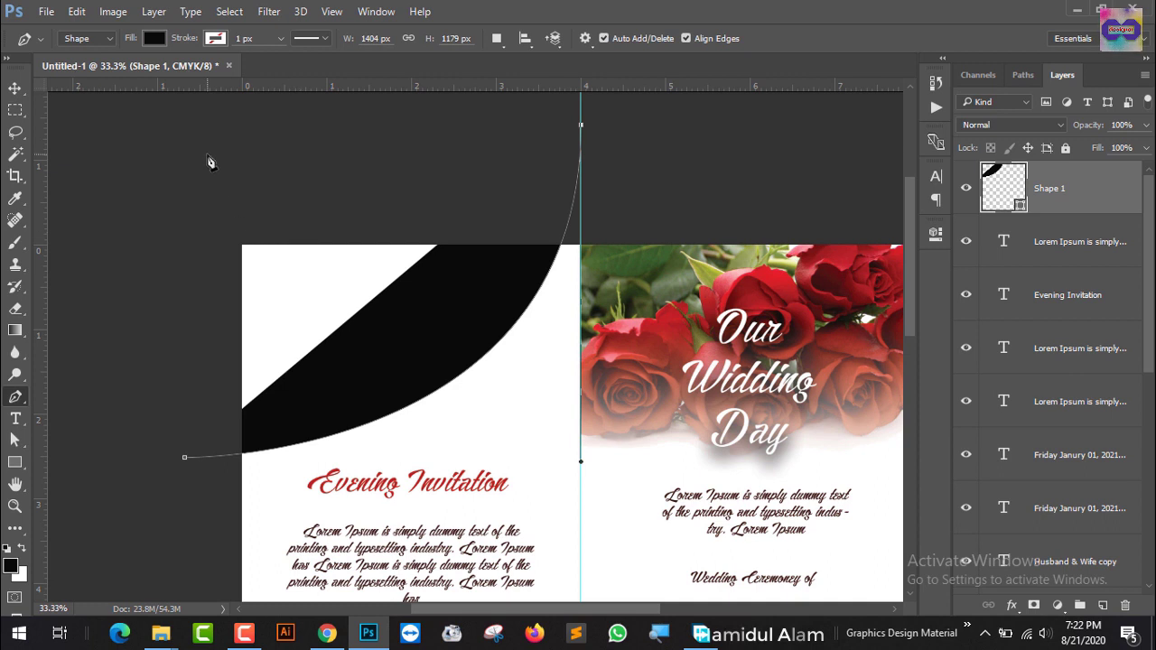
{"action": "left_click_drag", "start_coordinate": [209, 160], "coordinate": [207, 154]}
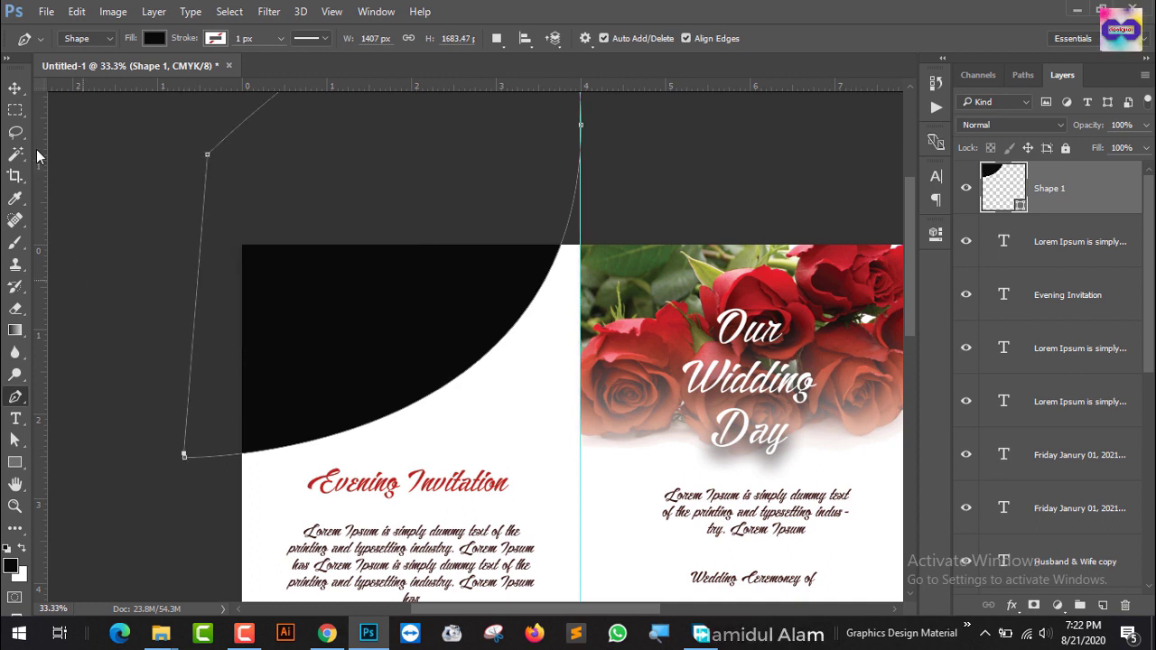
{"action": "left_click", "coordinate": [14, 88]}
{"action": "left_click", "coordinate": [57, 196]}
{"action": "left_click_drag", "start_coordinate": [351, 335], "coordinate": [370, 330]}
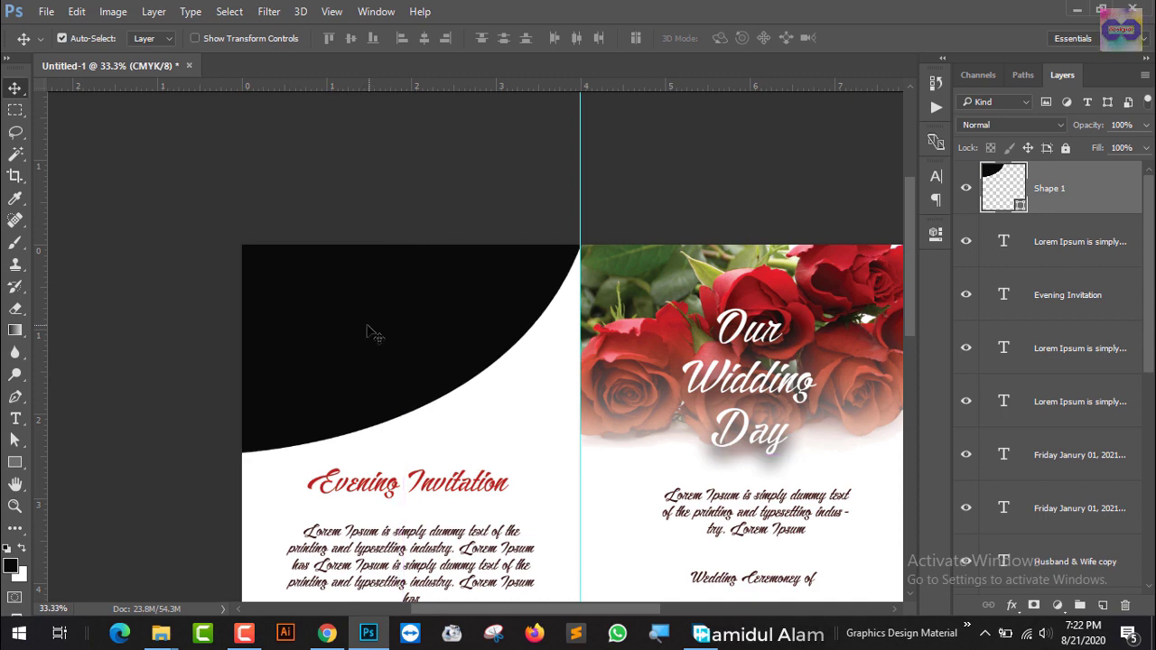
Fill the corner shape with the rose red c42126 and duplicate it as Shape 1 copy
{"action": "double_click", "coordinate": [1013, 202]}
{"action": "left_click", "coordinate": [665, 318]}
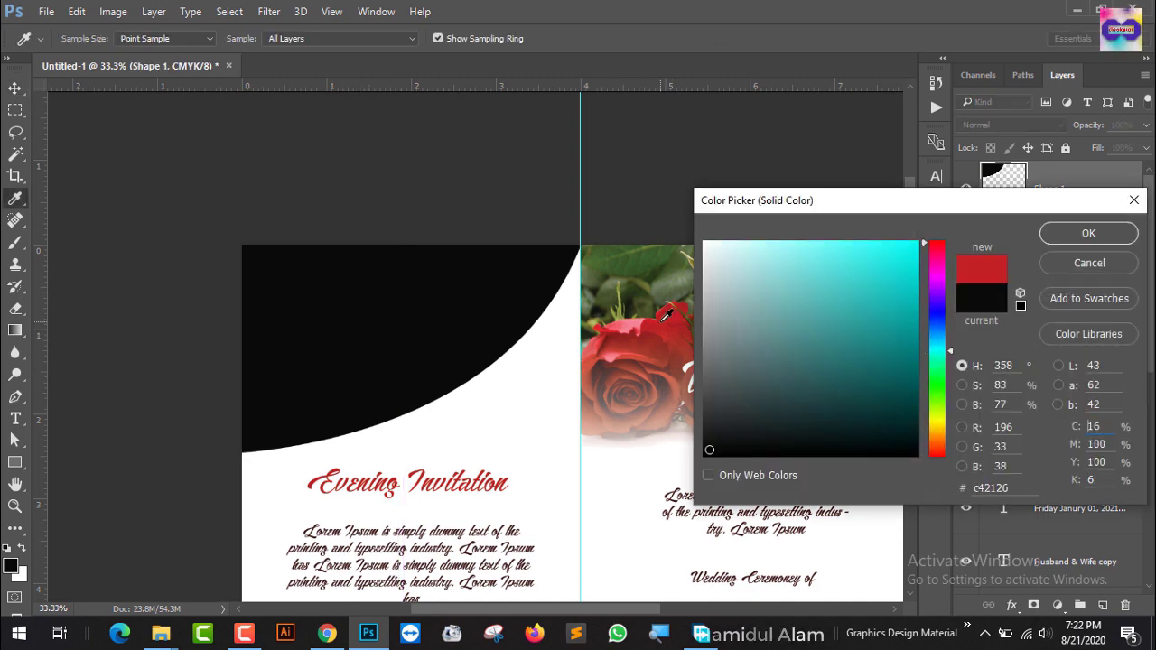
{"action": "left_click", "coordinate": [1084, 237]}
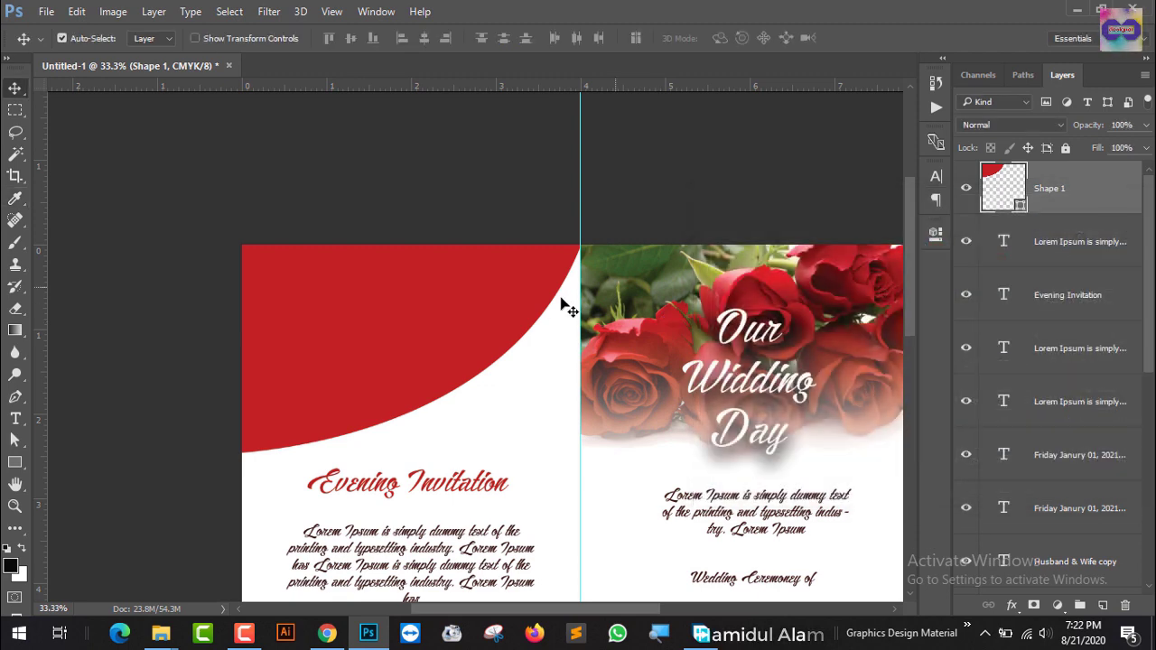
{"action": "key", "text": "ctrl"}
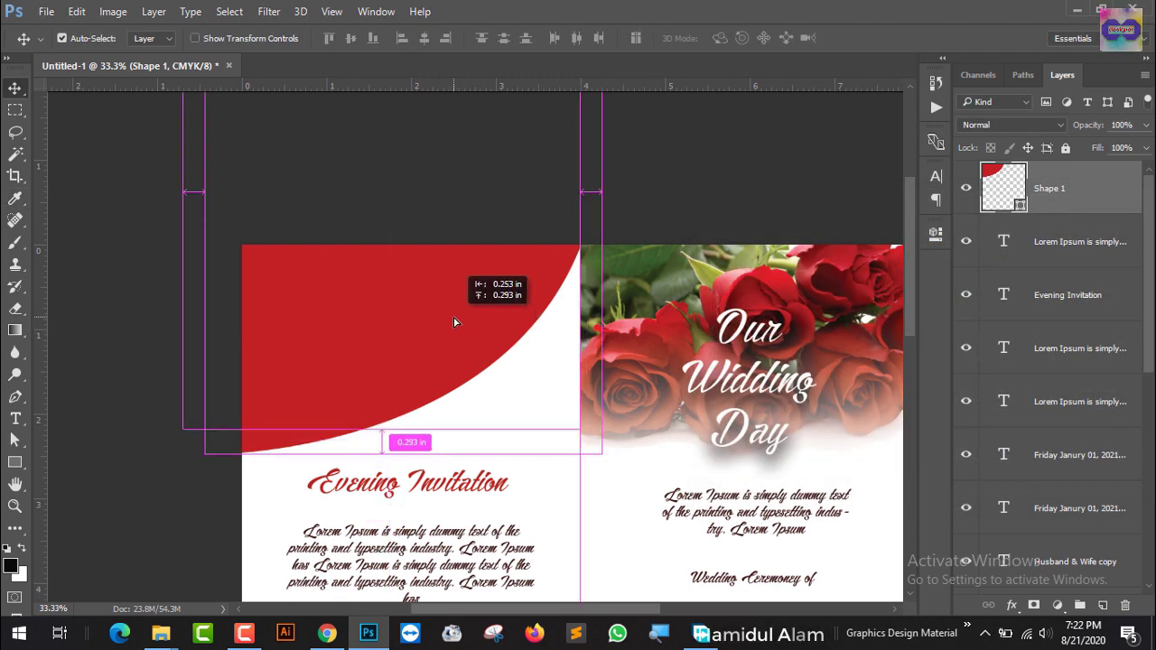
{"action": "key", "text": "ctrl+j"}
Give Shape 1 copy a drop shadow: 55% opacity, 32 px distance, 11% spread, 76 px size
{"action": "right_click", "coordinate": [1038, 200]}
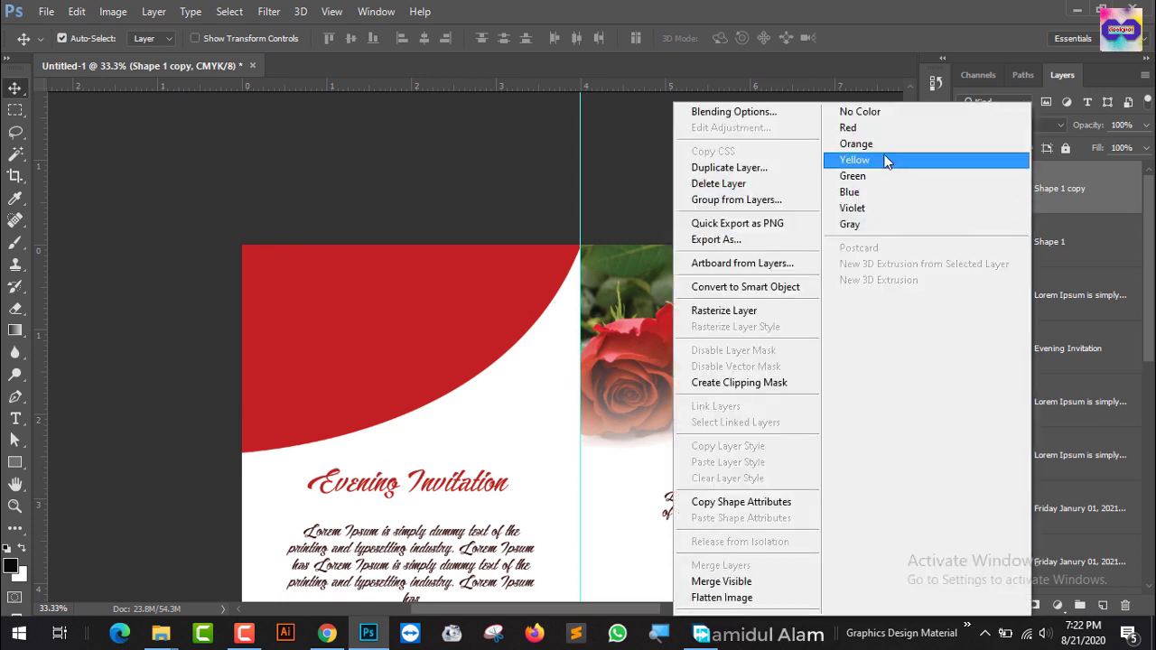
{"action": "left_click", "coordinate": [771, 115]}
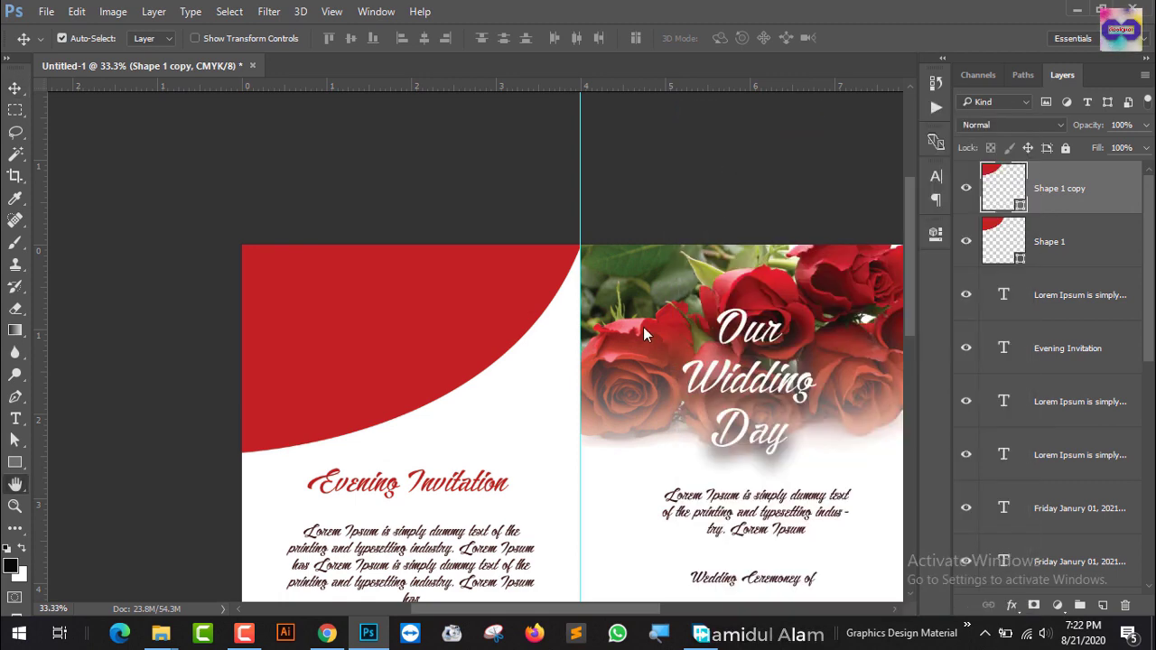
{"action": "left_click", "coordinate": [428, 452]}
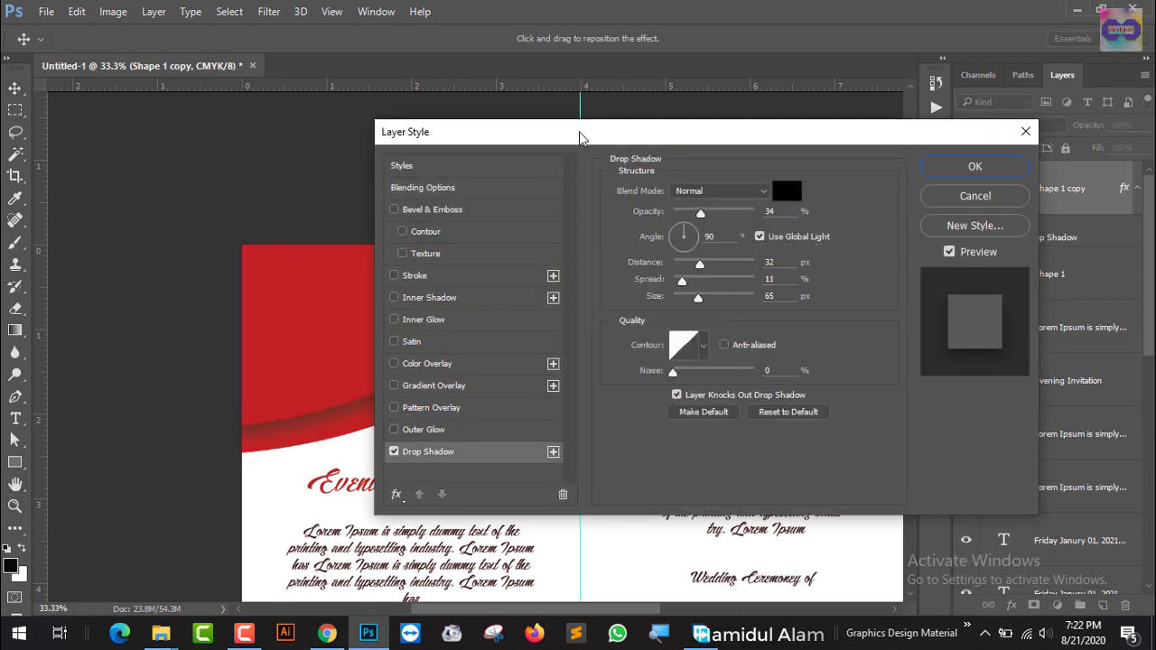
{"action": "mouse_move", "coordinate": [583, 134]}
{"action": "left_mouse_down"}
{"action": "mouse_move", "coordinate": [733, 134]}
{"action": "mouse_move", "coordinate": [891, 104]}
{"action": "left_mouse_up"}
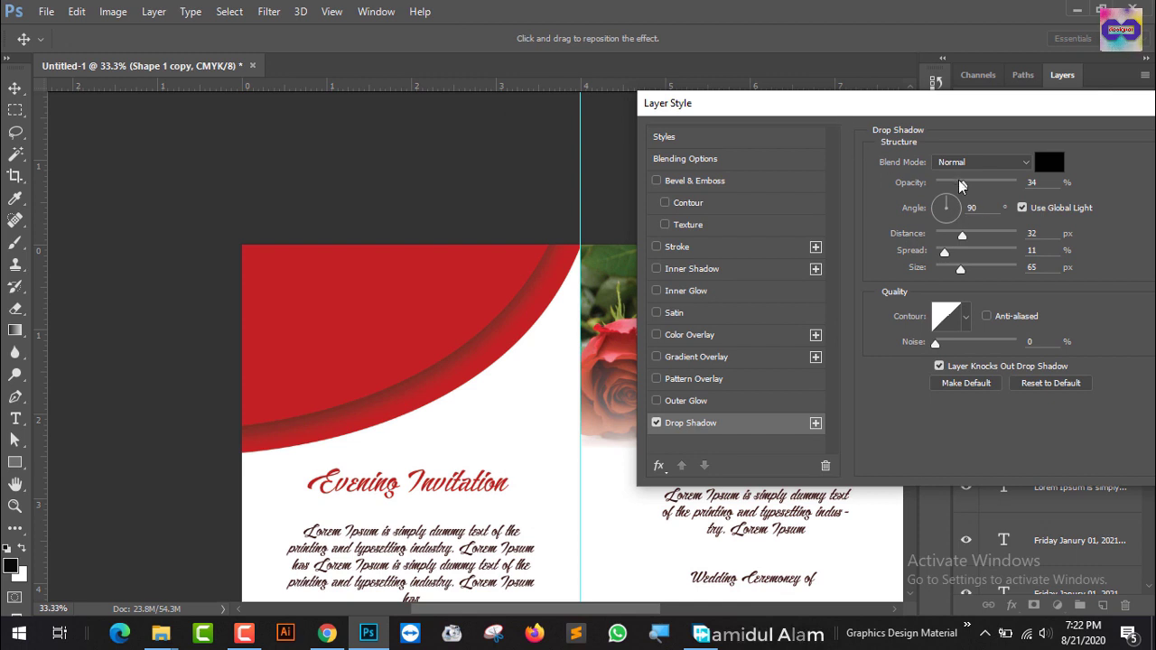
{"action": "left_click_drag", "start_coordinate": [961, 185], "coordinate": [983, 188]}
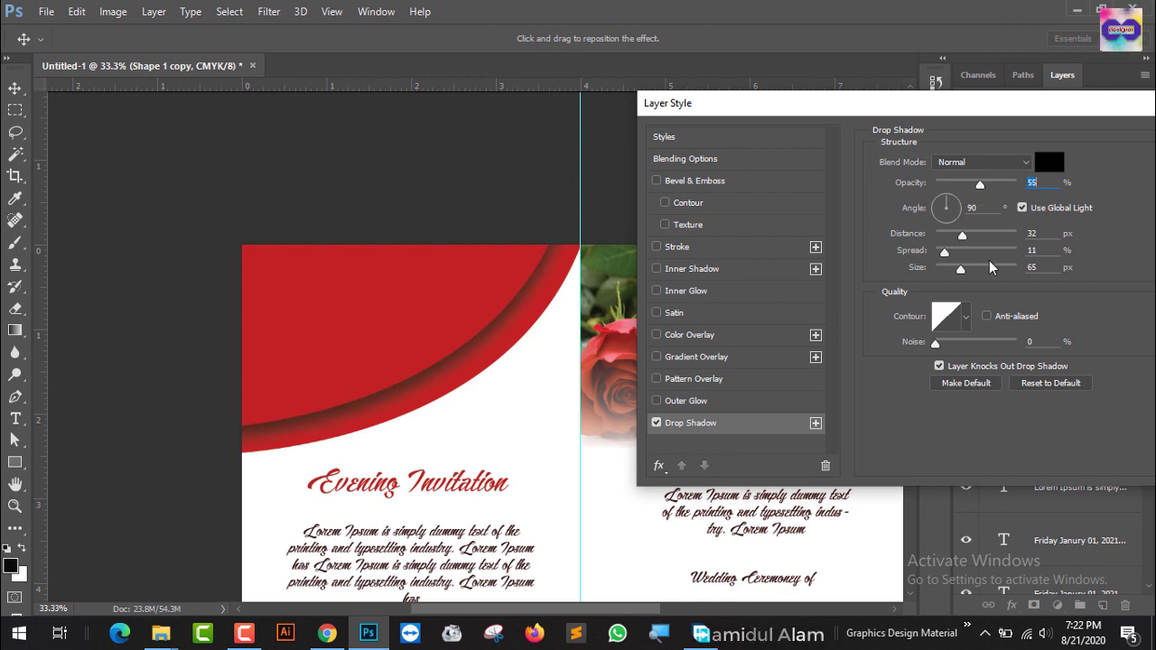
{"action": "left_click_drag", "start_coordinate": [960, 268], "coordinate": [965, 268]}
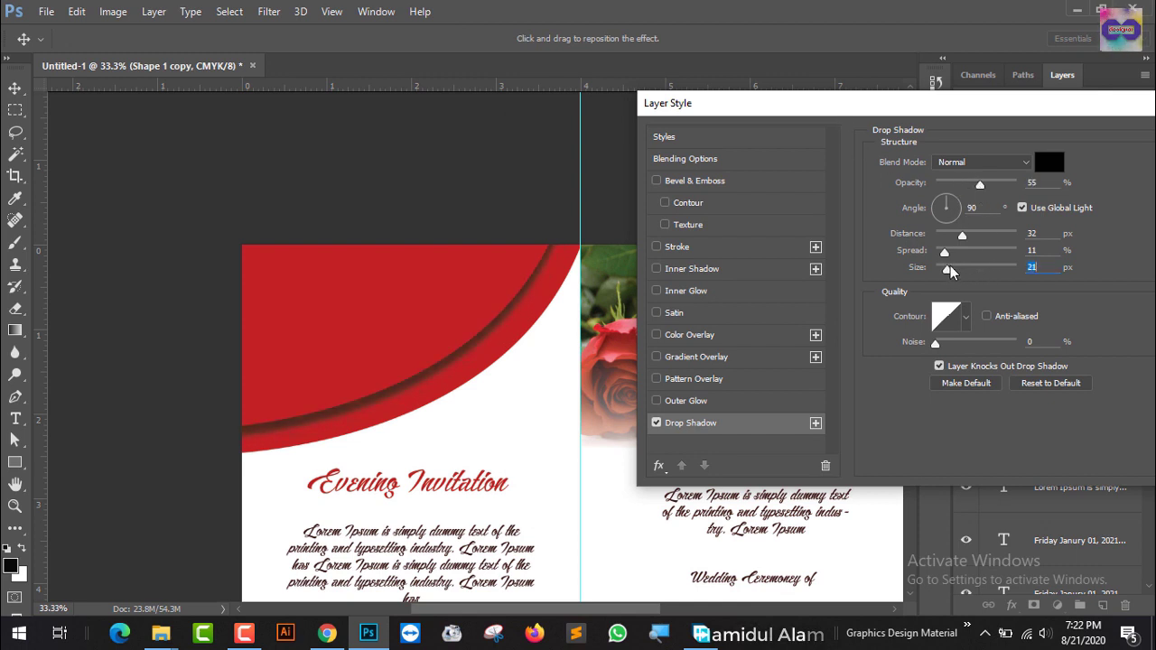
{"action": "left_click_drag", "start_coordinate": [1038, 103], "coordinate": [822, 106]}
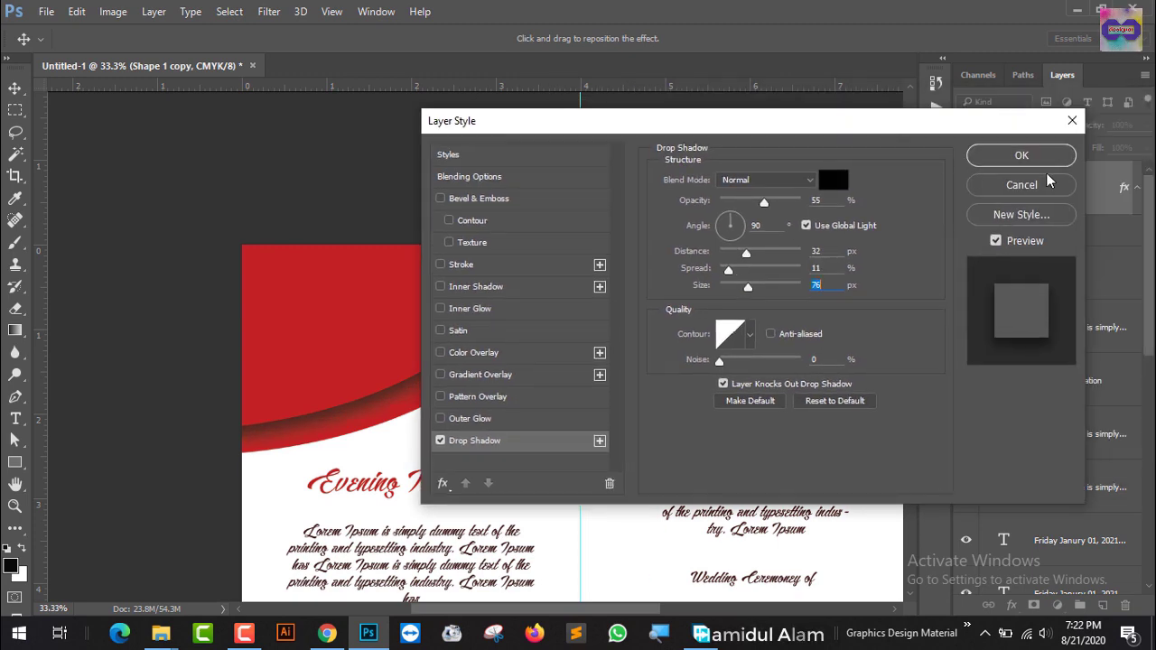
{"action": "left_click", "coordinate": [962, 155]}
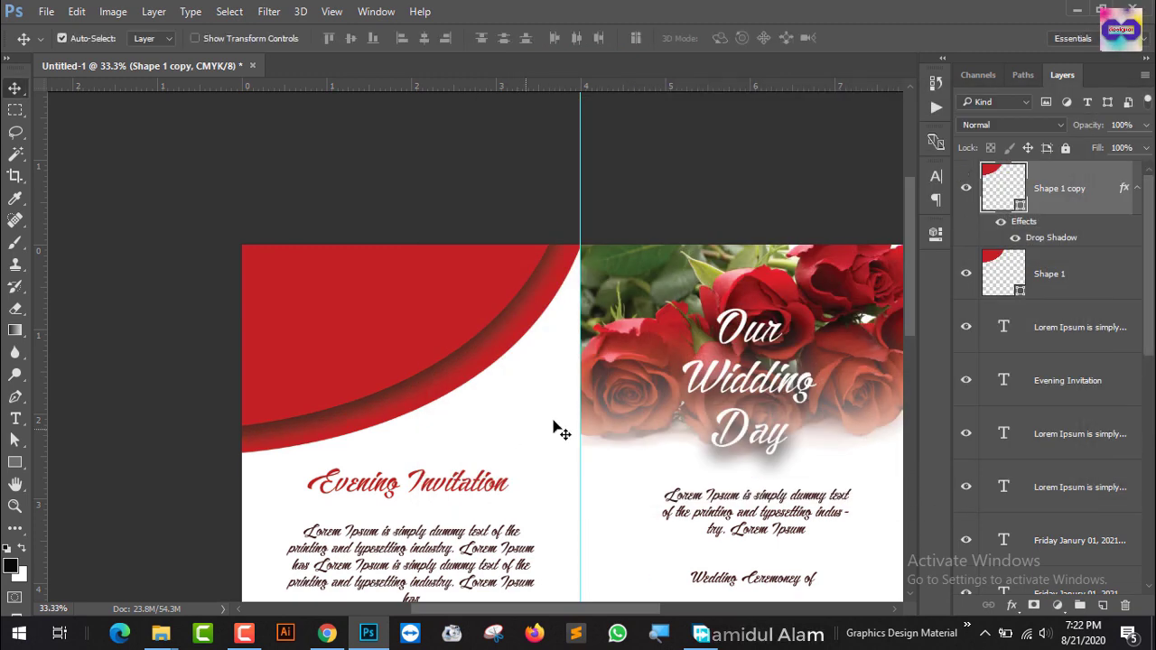
{"action": "scroll", "coordinate": [915, 325], "scroll_direction": "down", "scroll_amount": 1}
{"action": "left_click_drag", "start_coordinate": [916, 312], "coordinate": [919, 332]}
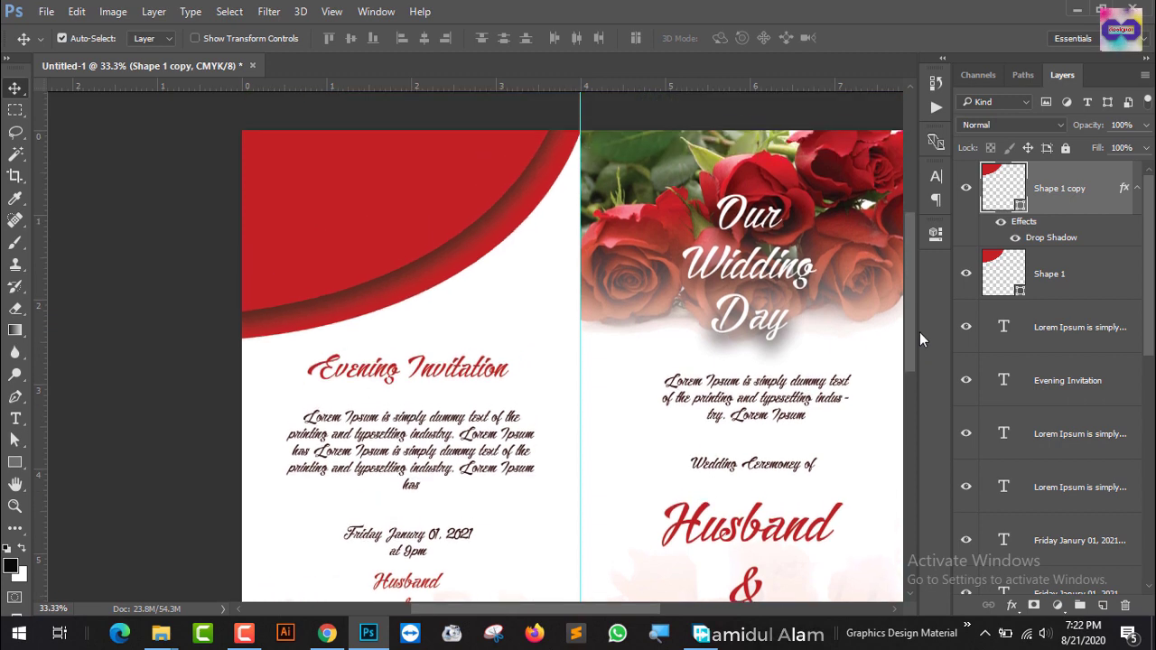
Try several red shades in the Color Picker, cancel them, and create a third copy, Shape 1 copy 2
{"action": "double_click", "coordinate": [1019, 206]}
{"action": "left_click", "coordinate": [877, 266]}
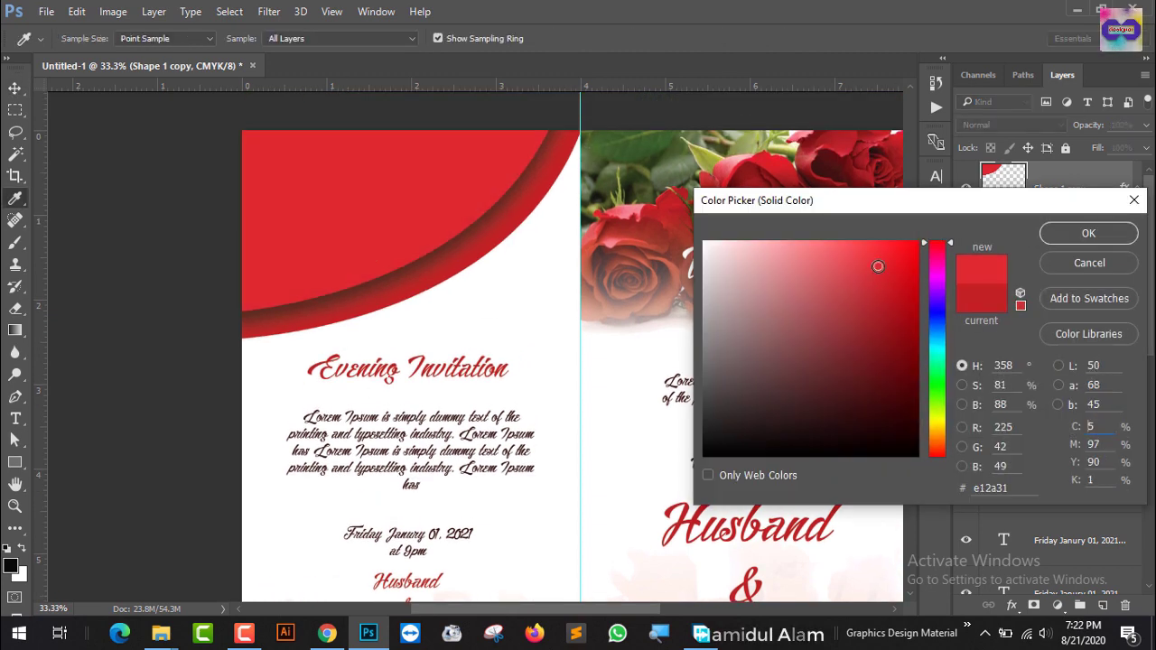
{"action": "left_click", "coordinate": [838, 312]}
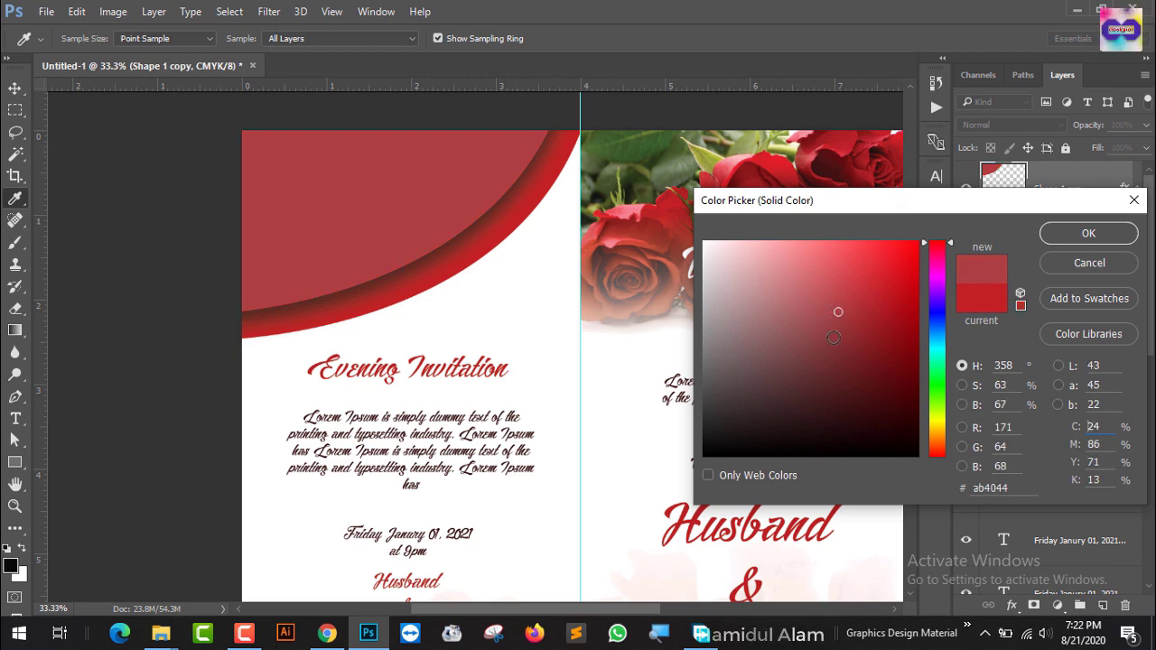
{"action": "left_click", "coordinate": [910, 305]}
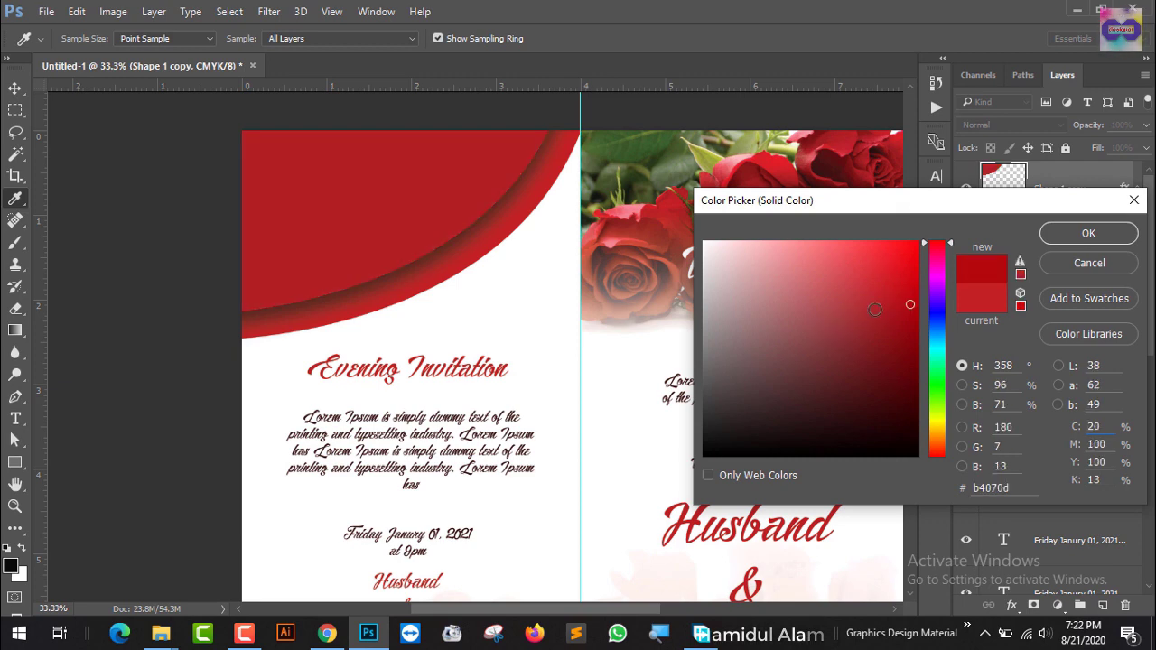
{"action": "left_click", "coordinate": [833, 293]}
{"action": "left_click", "coordinate": [843, 307]}
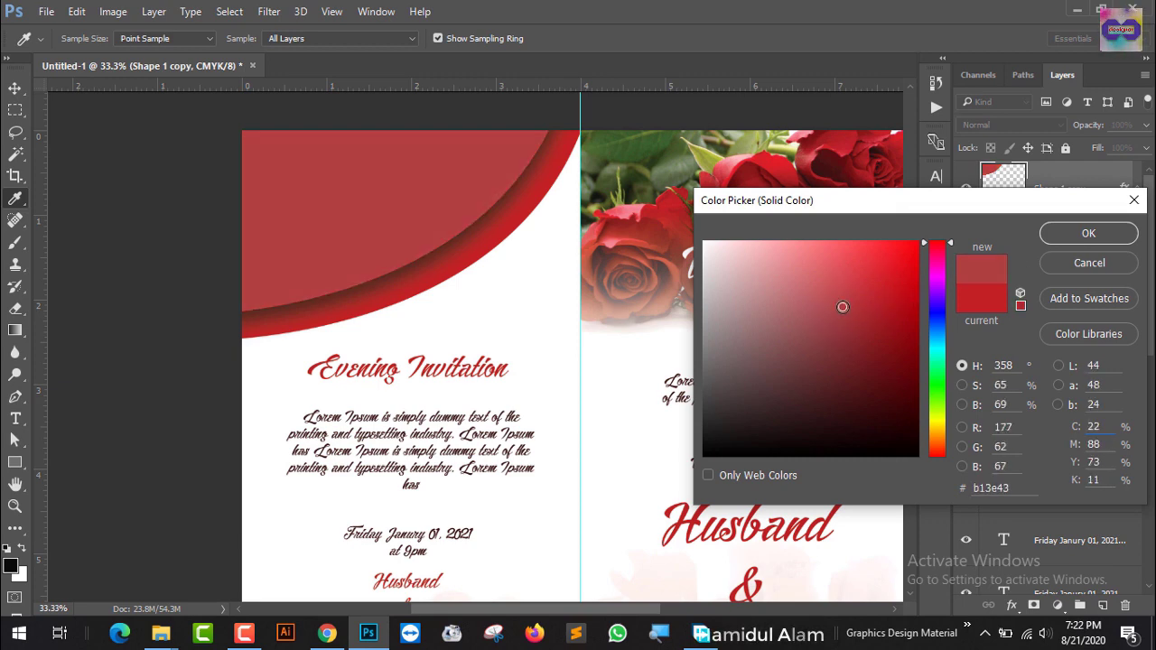
{"action": "key", "text": "Escape"}
{"action": "key", "text": "v"}
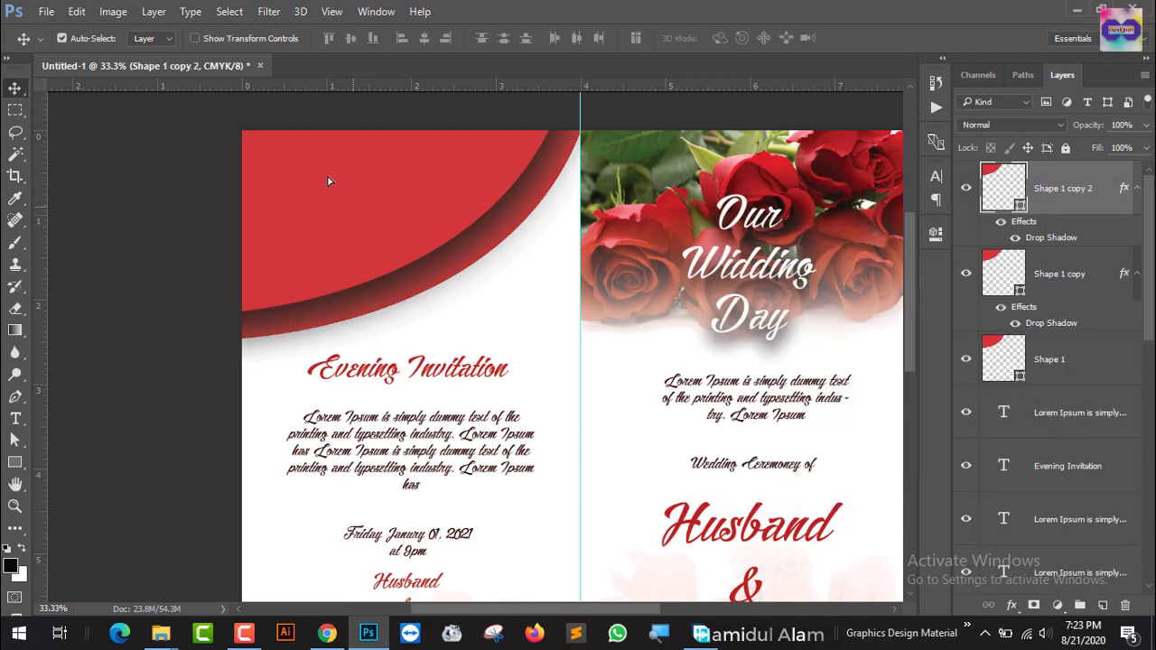
Offset each new curve copy up-left, adding Shape 1 copy 3 and copy 4 as stacked bands
{"action": "left_click_drag", "start_coordinate": [328, 181], "coordinate": [400, 160]}
{"action": "key", "text": "ctrl"}
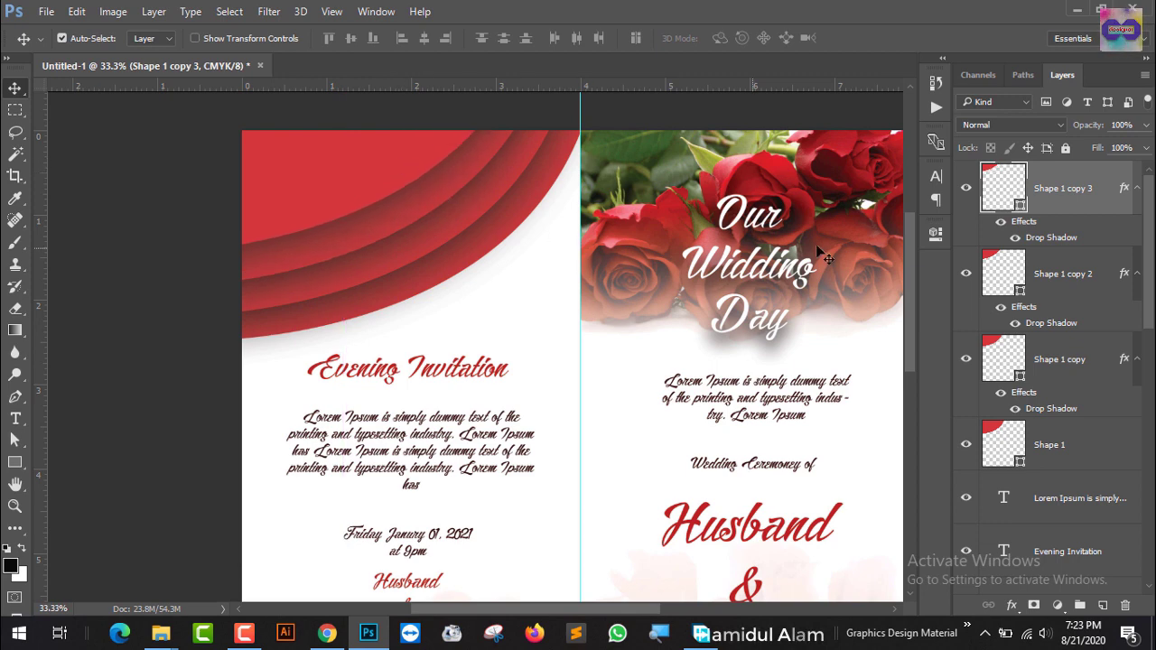
{"action": "key", "text": "ctrl"}
{"action": "key", "text": "ctrl+alt+shift+t"}
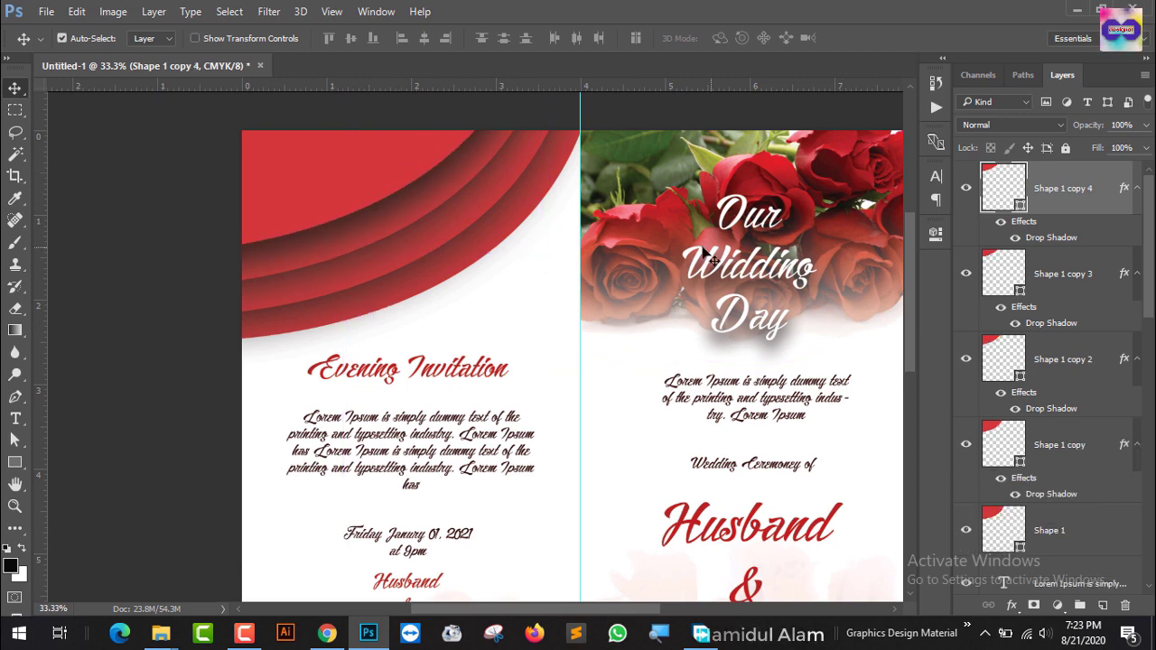
{"action": "left_click_drag", "start_coordinate": [386, 183], "coordinate": [378, 152]}
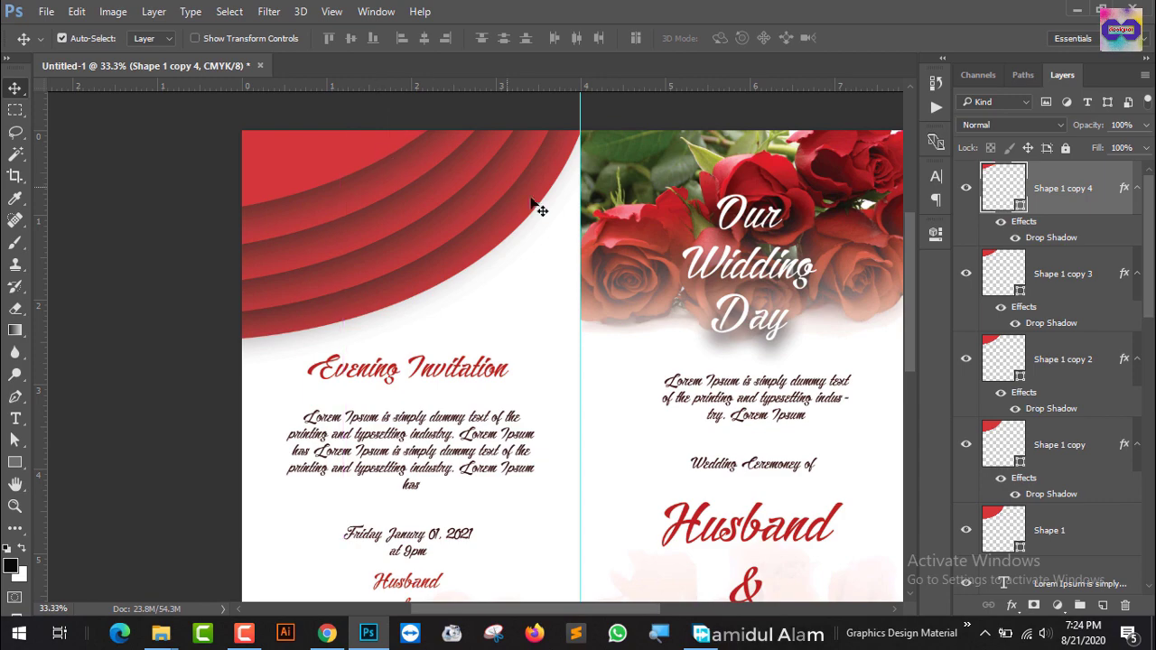
{"action": "key", "text": "ctrl"}
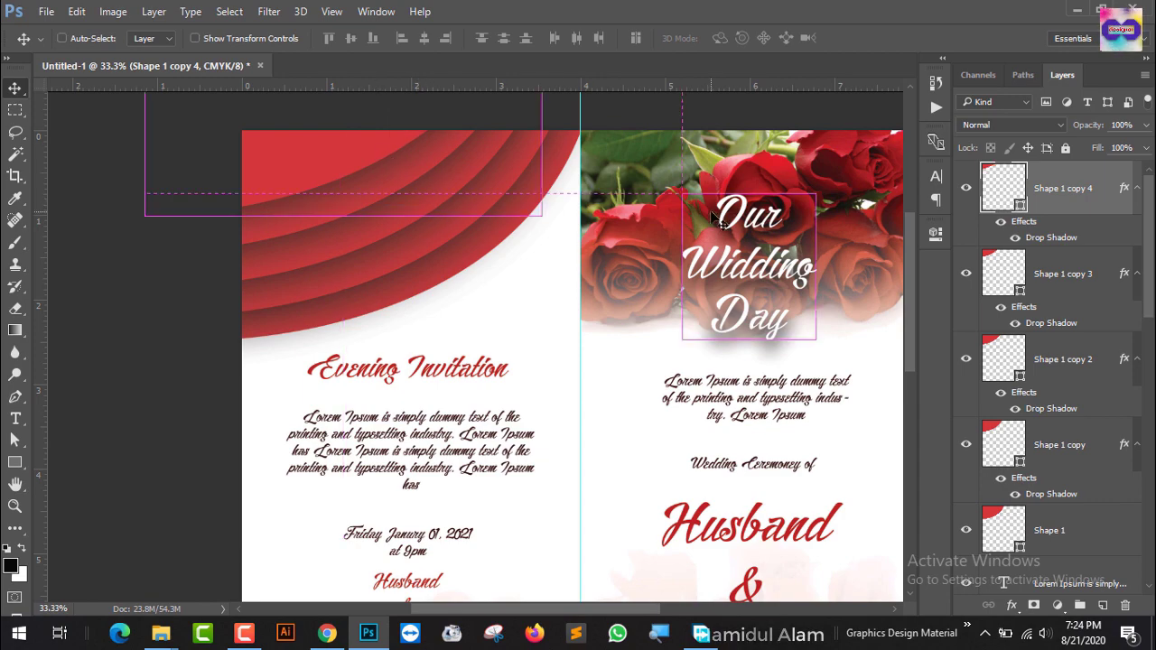
Zoom out and back to 25% to check the arcs, then select the bottom Shape 1 layer
{"action": "key", "text": "ctrl+minus"}
{"action": "key", "text": "ctrl+minus"}
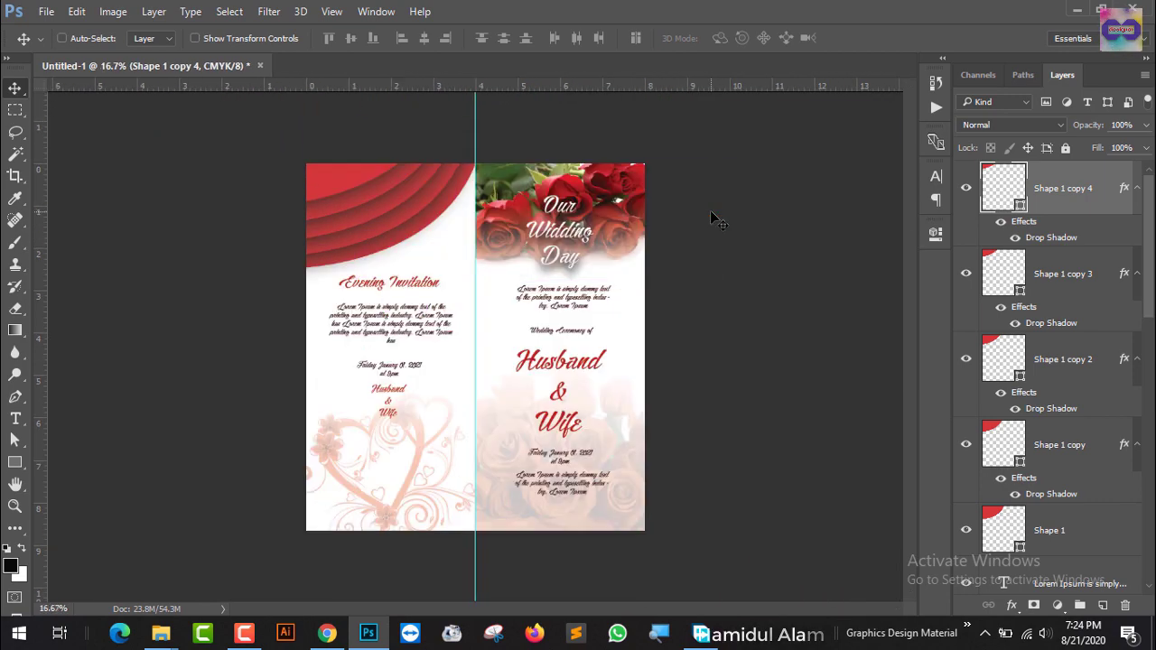
{"action": "key", "text": "ctrl+plus"}
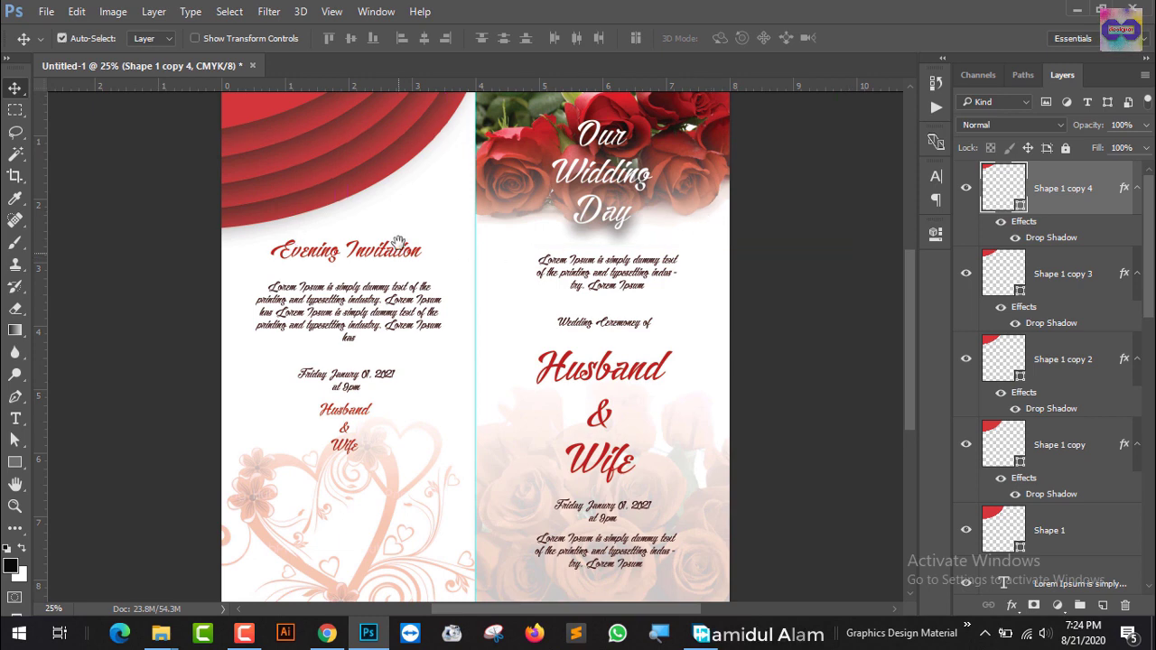
{"action": "scroll", "coordinate": [411, 233], "scroll_direction": "up", "scroll_amount": 3}
{"action": "left_click", "coordinate": [431, 242]}
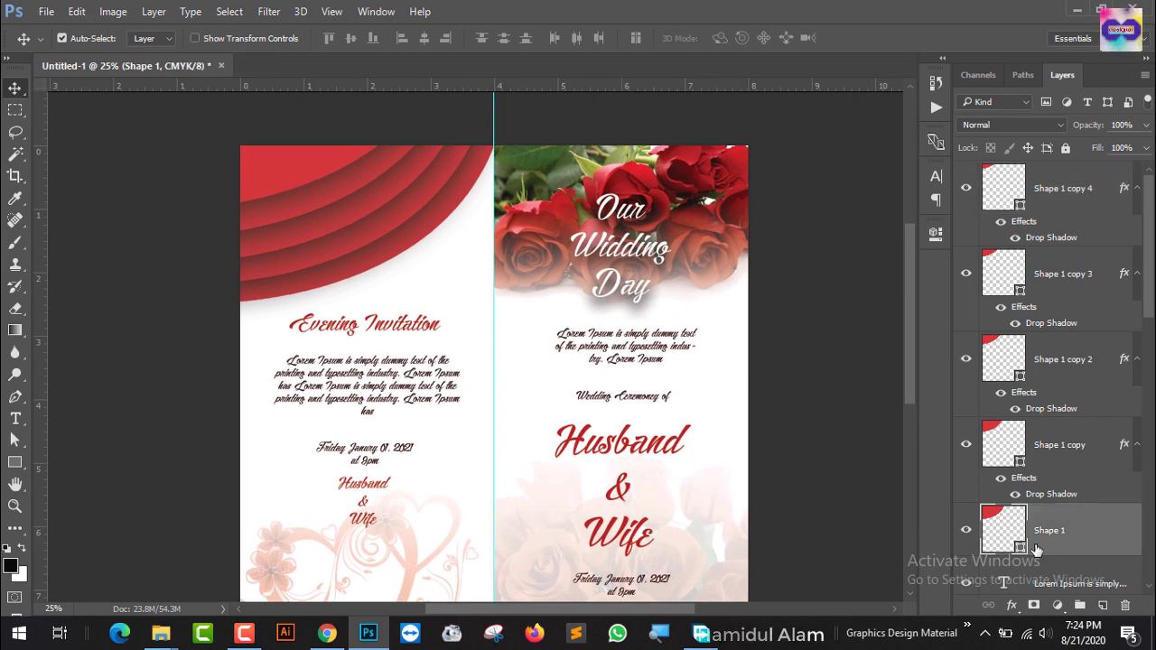
Add a drop shadow to Shape 1 with 38% opacity, 0% spread and size around 81 px
{"action": "right_click", "coordinate": [1075, 553]}
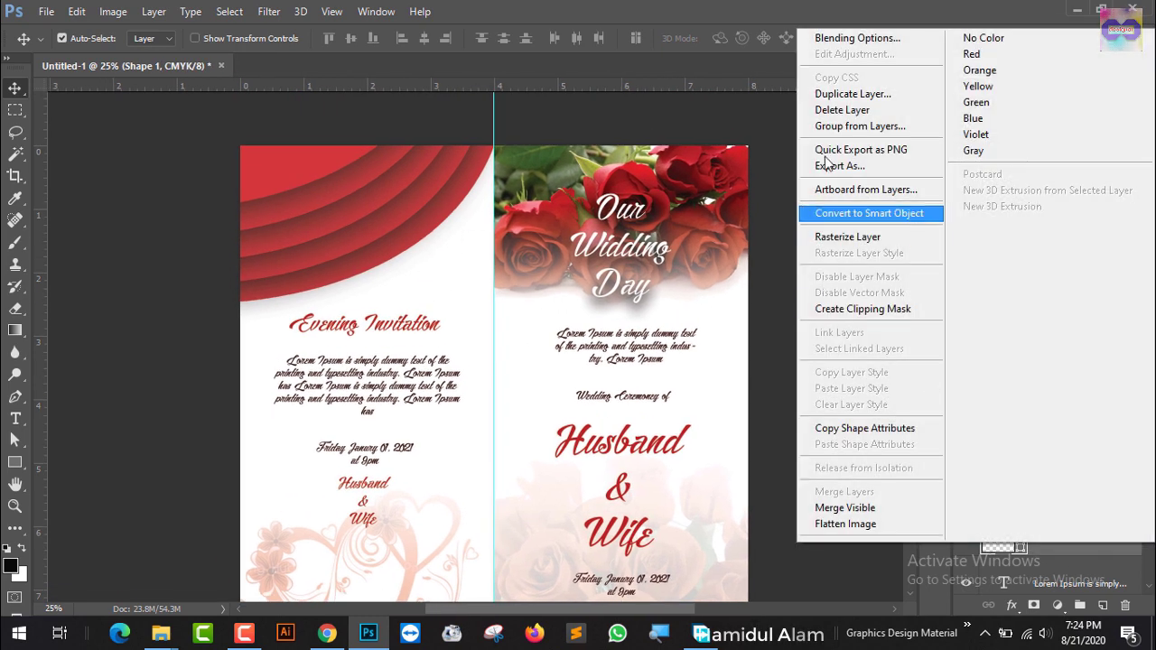
{"action": "left_click", "coordinate": [866, 45]}
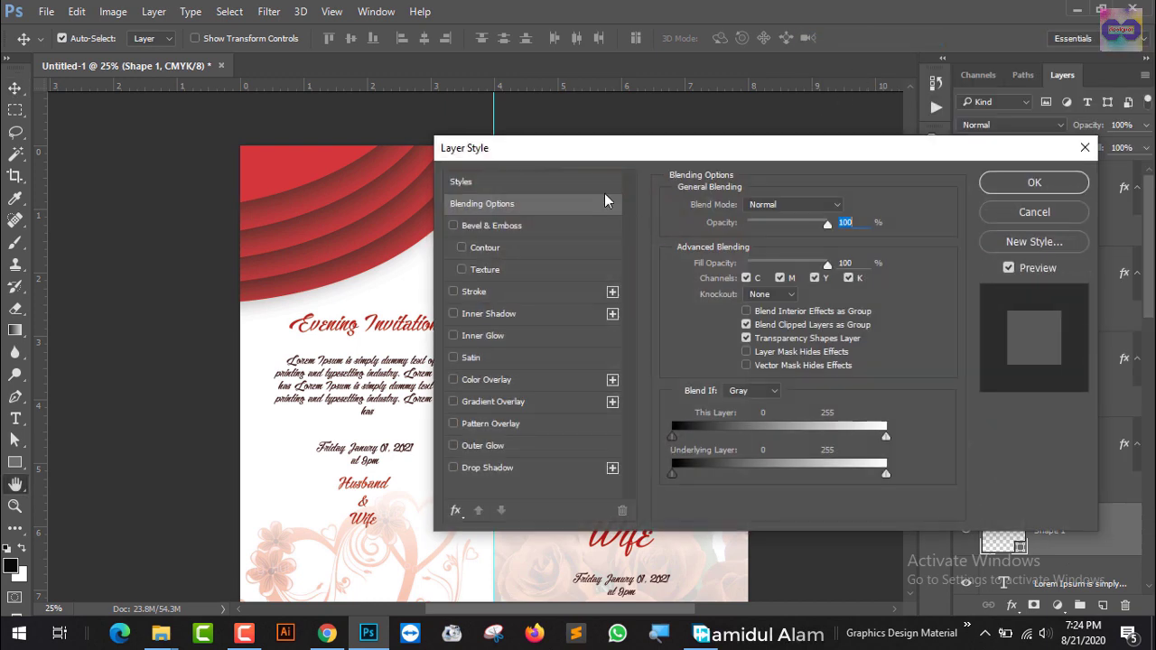
{"action": "left_click_drag", "start_coordinate": [619, 147], "coordinate": [917, 126]}
{"action": "left_click", "coordinate": [792, 447]}
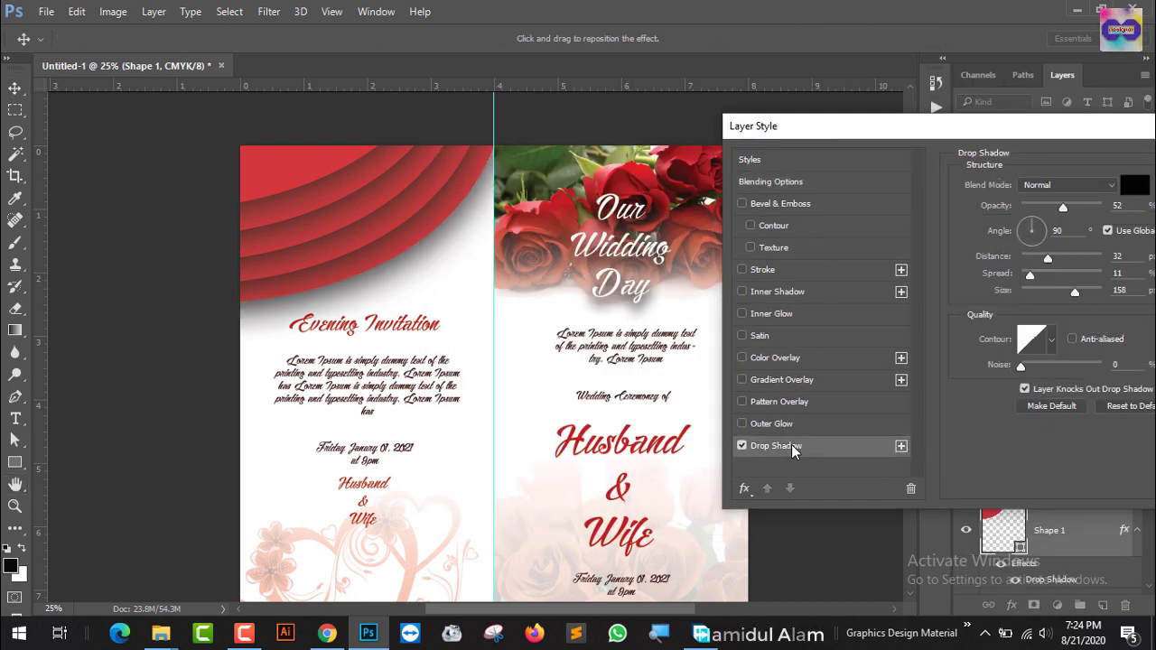
{"action": "left_click_drag", "start_coordinate": [948, 126], "coordinate": [827, 94]}
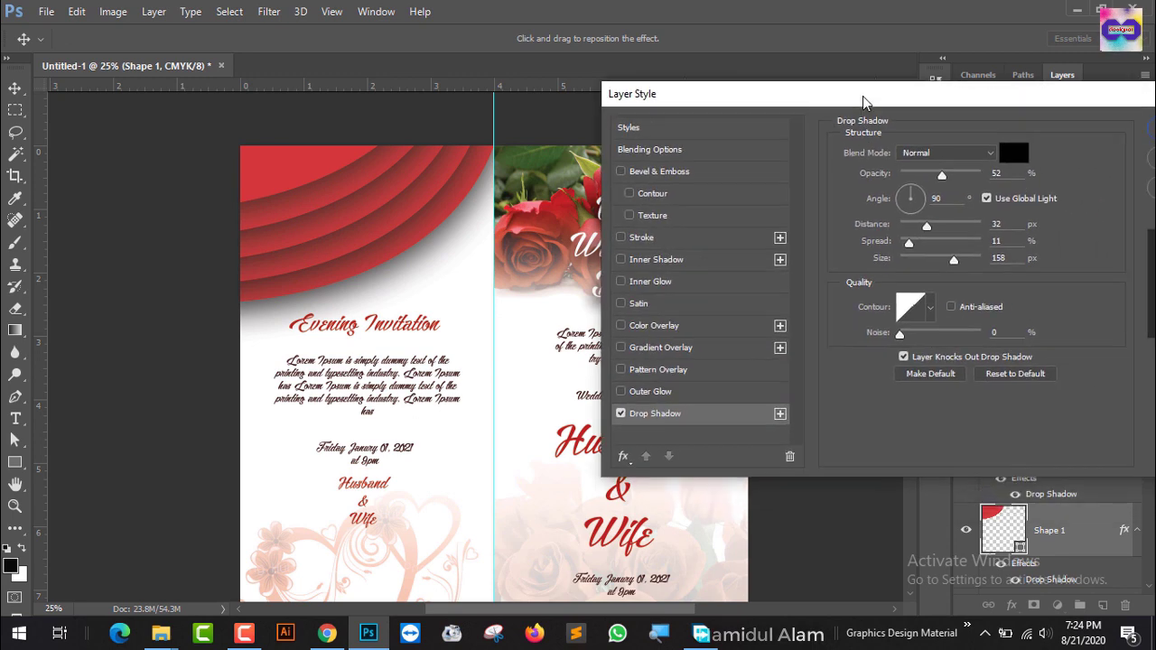
{"action": "left_click_drag", "start_coordinate": [954, 260], "coordinate": [933, 262]}
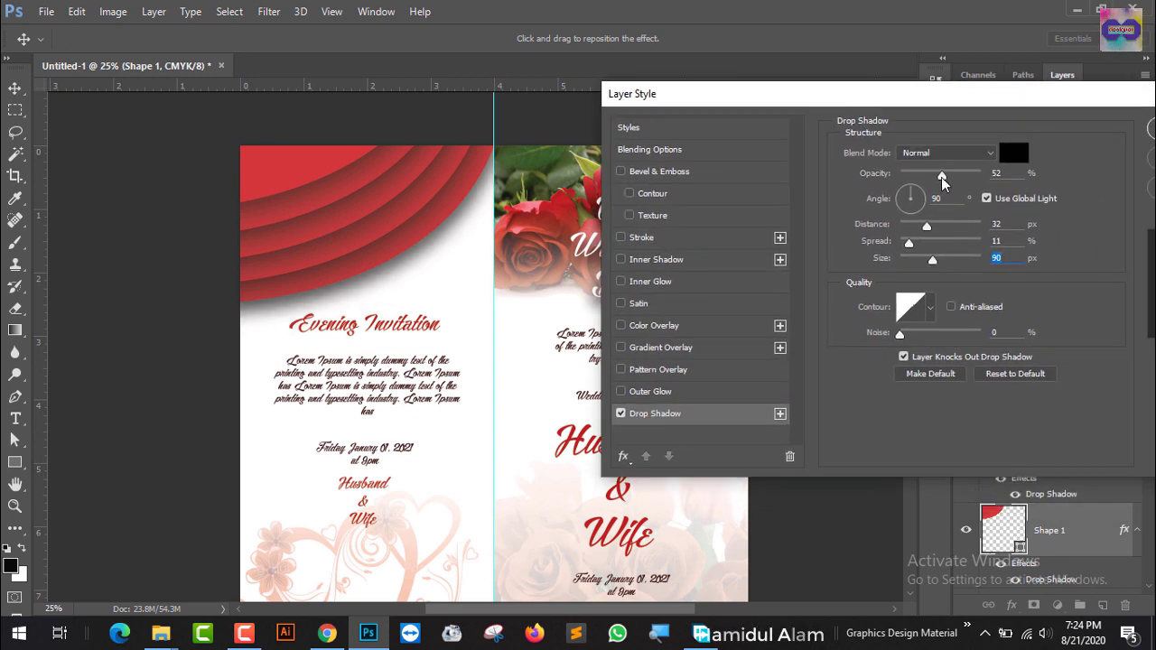
{"action": "mouse_move", "coordinate": [942, 175]}
{"action": "left_mouse_down"}
{"action": "mouse_move", "coordinate": [923, 180]}
{"action": "mouse_move", "coordinate": [933, 184]}
{"action": "left_mouse_up"}
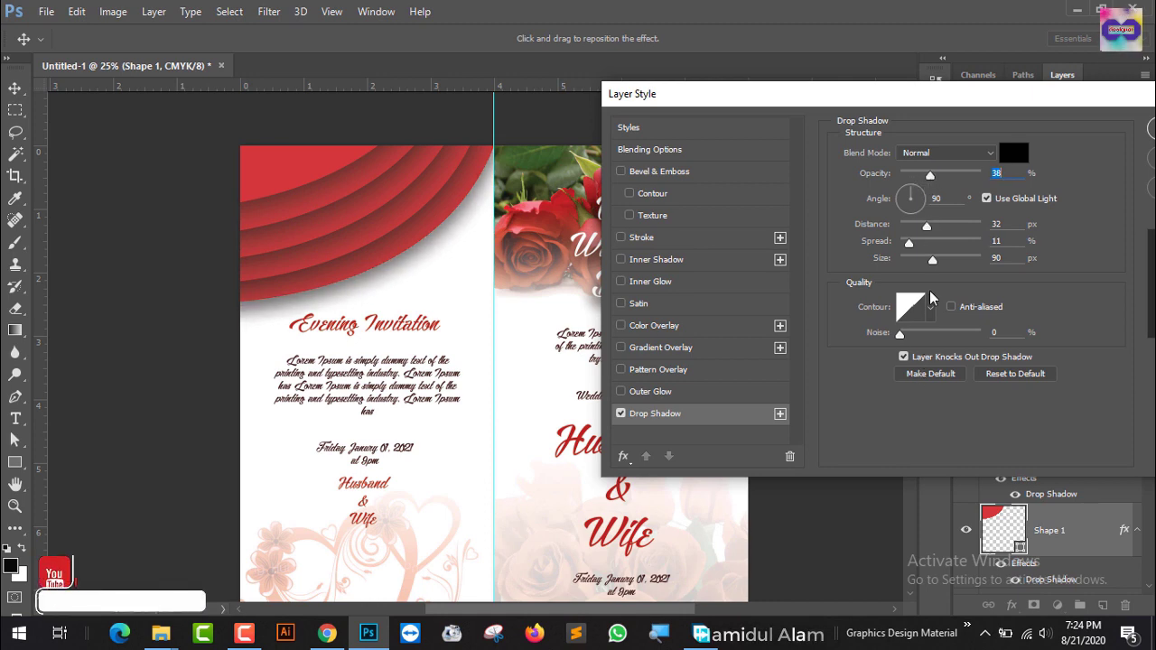
{"action": "left_click_drag", "start_coordinate": [933, 262], "coordinate": [898, 249]}
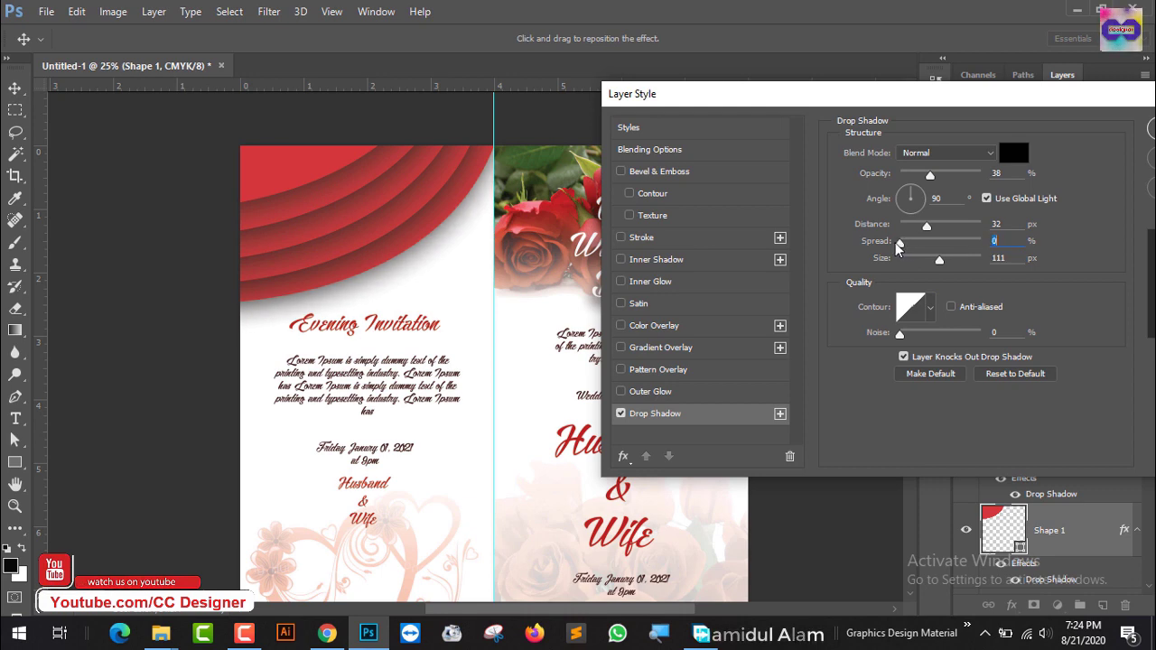
{"action": "left_click_drag", "start_coordinate": [939, 262], "coordinate": [928, 264]}
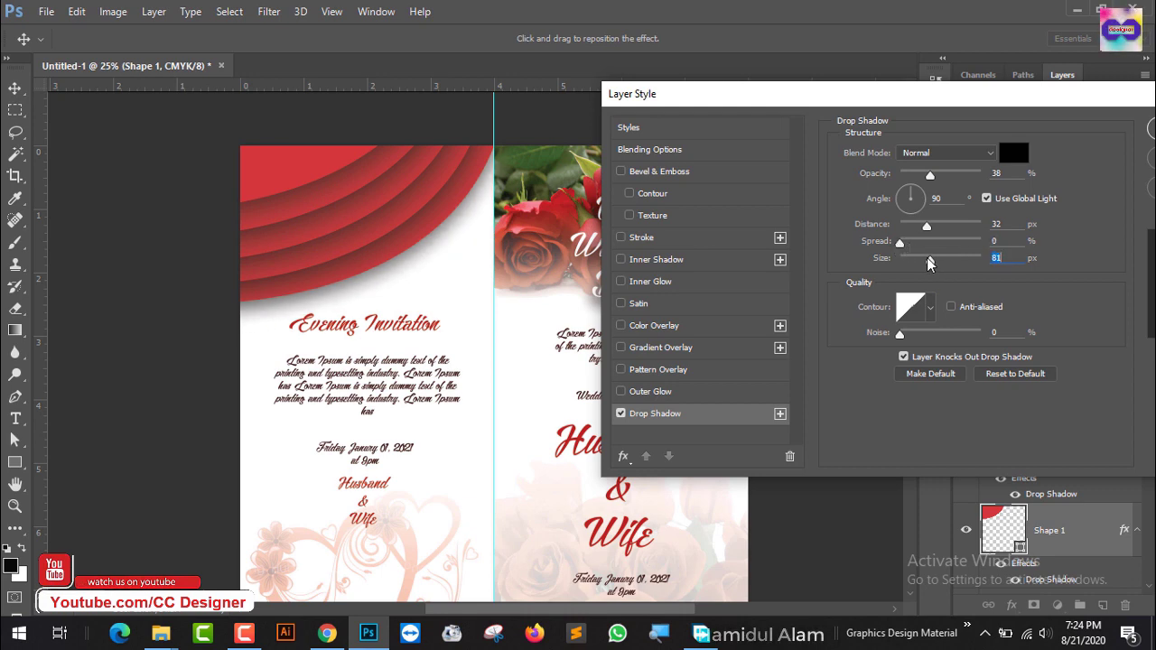